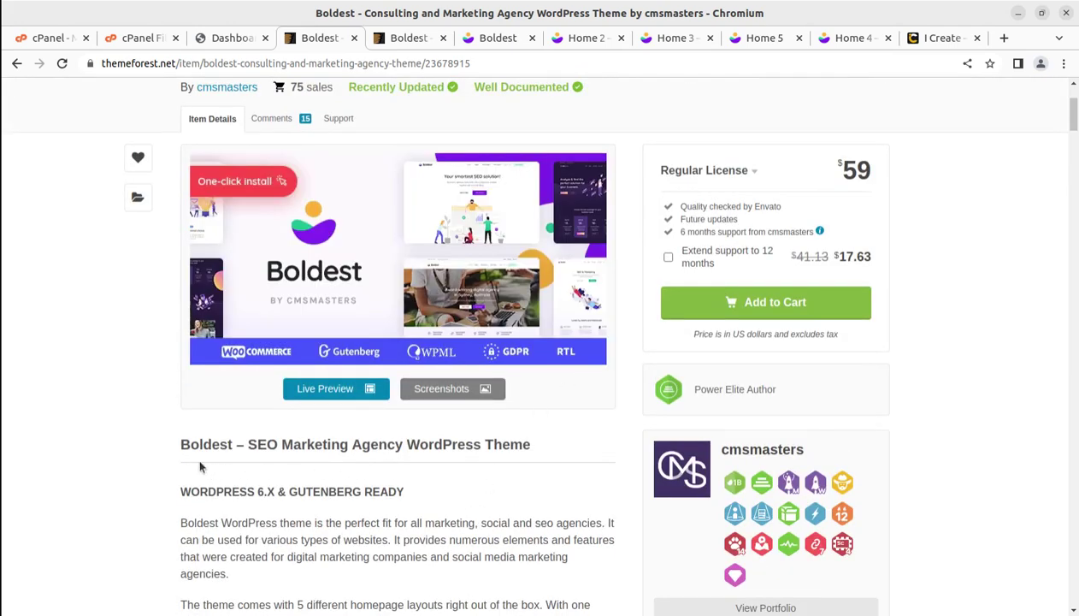
- Review the Boldest theme's demo homepages: the main home page, Home 2, Home 3, Home 5 and Home 4
click(479, 42)
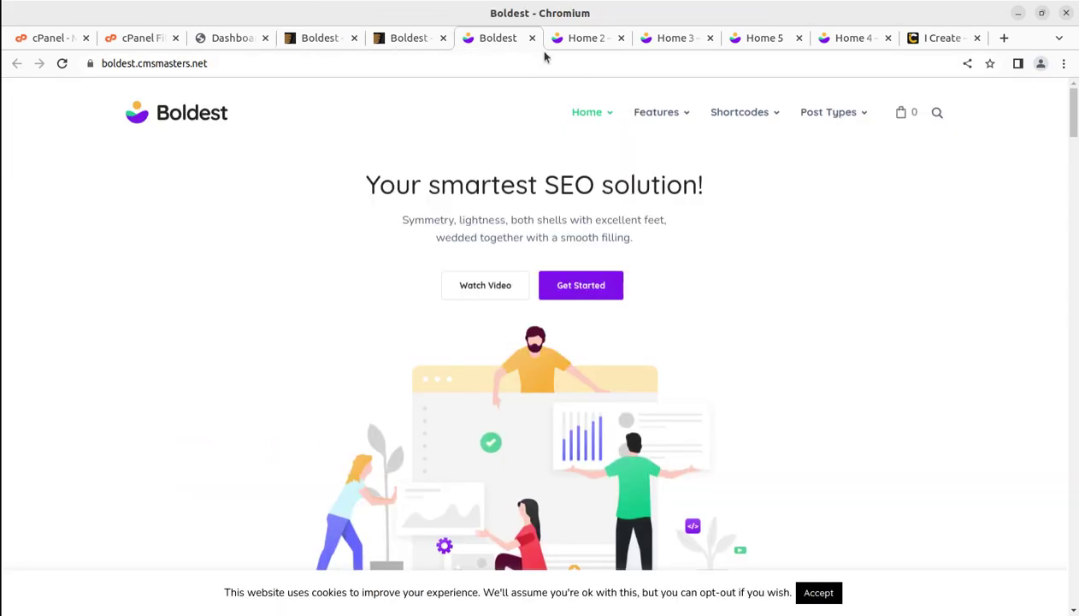
click(585, 42)
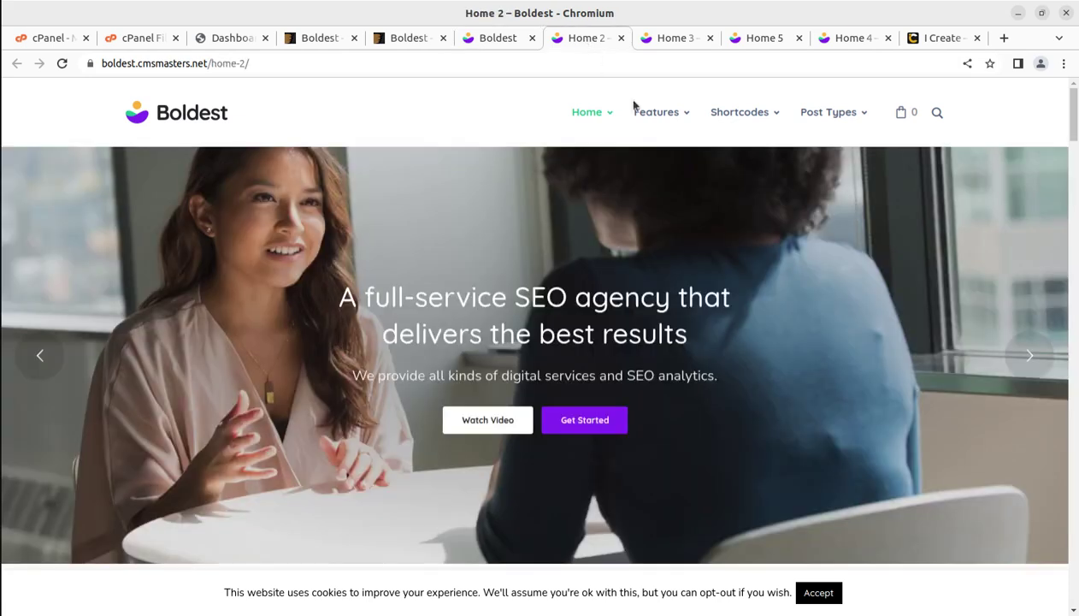
click(683, 43)
click(761, 41)
click(856, 43)
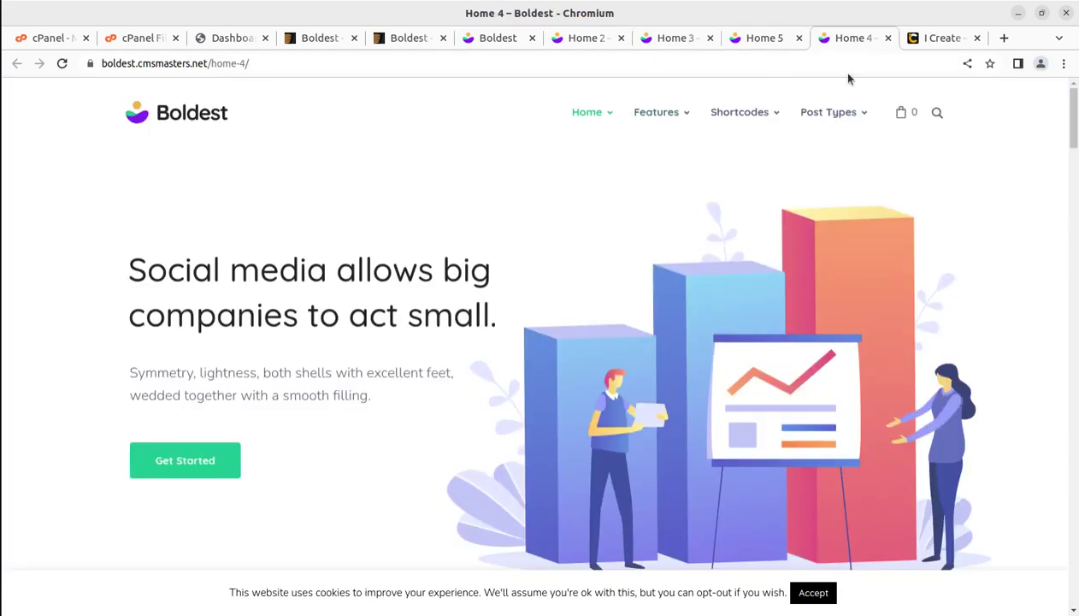
- Look over the i-Create website down to its Flexibility & Features section and reload the page
click(905, 41)
scroll(465, 282, down, 4)
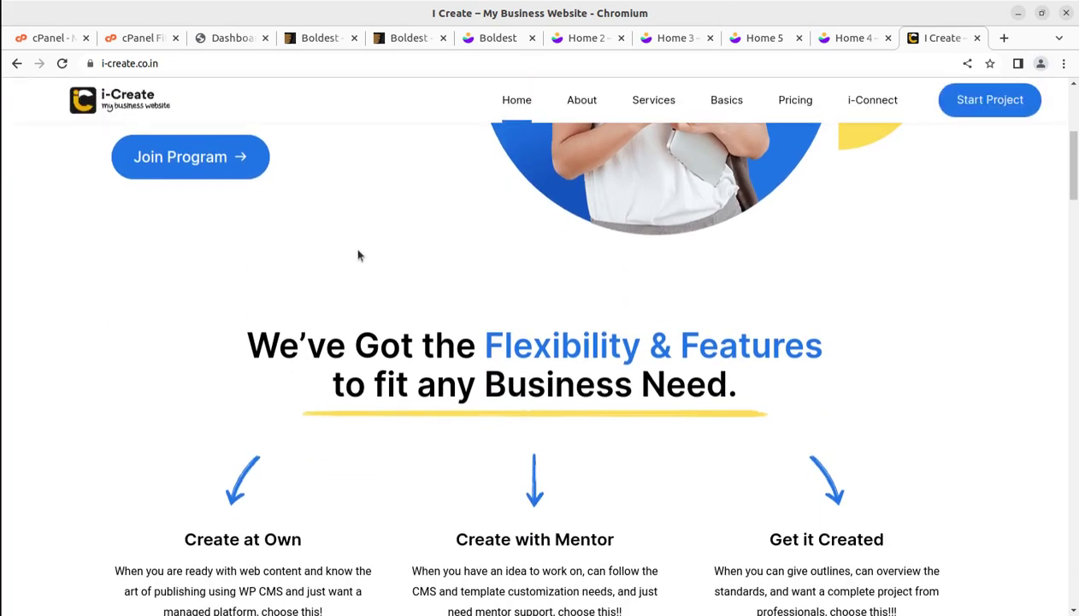
scroll(359, 255, down, 1)
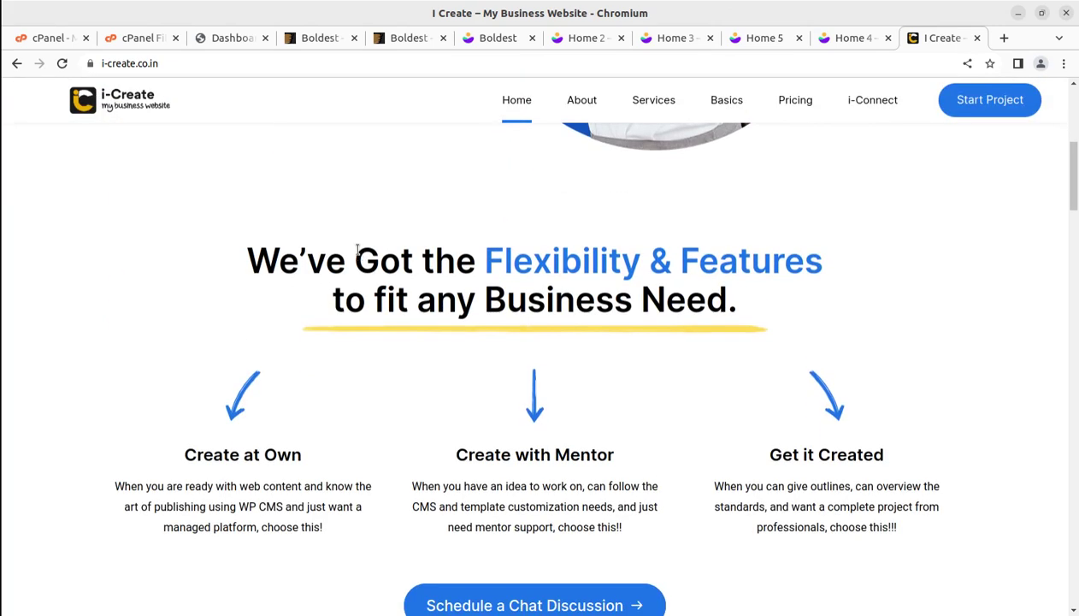
scroll(358, 249, down, 1)
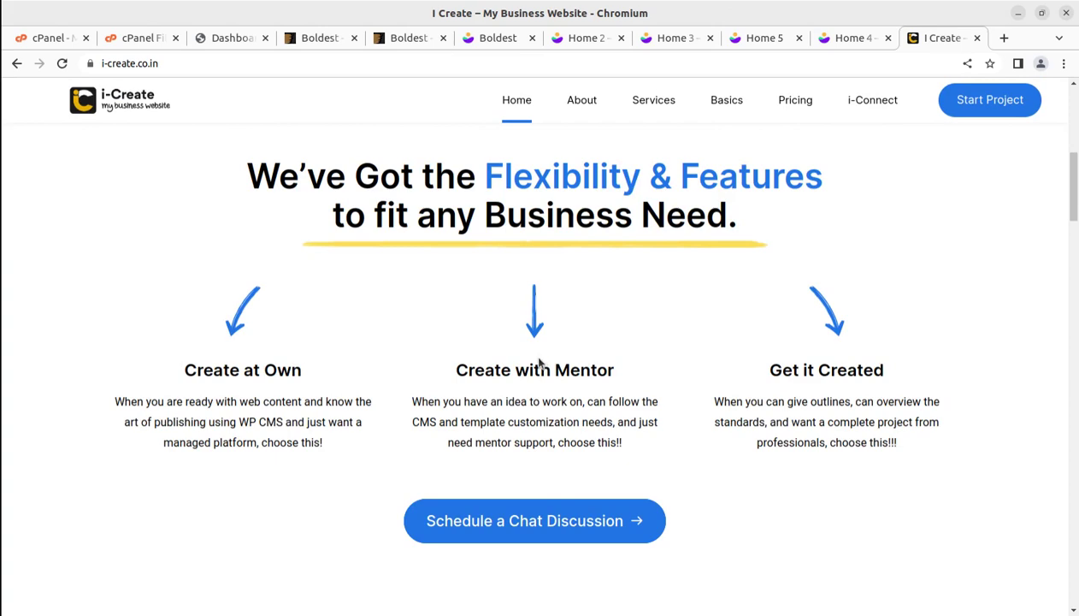
key(ctrl+r)
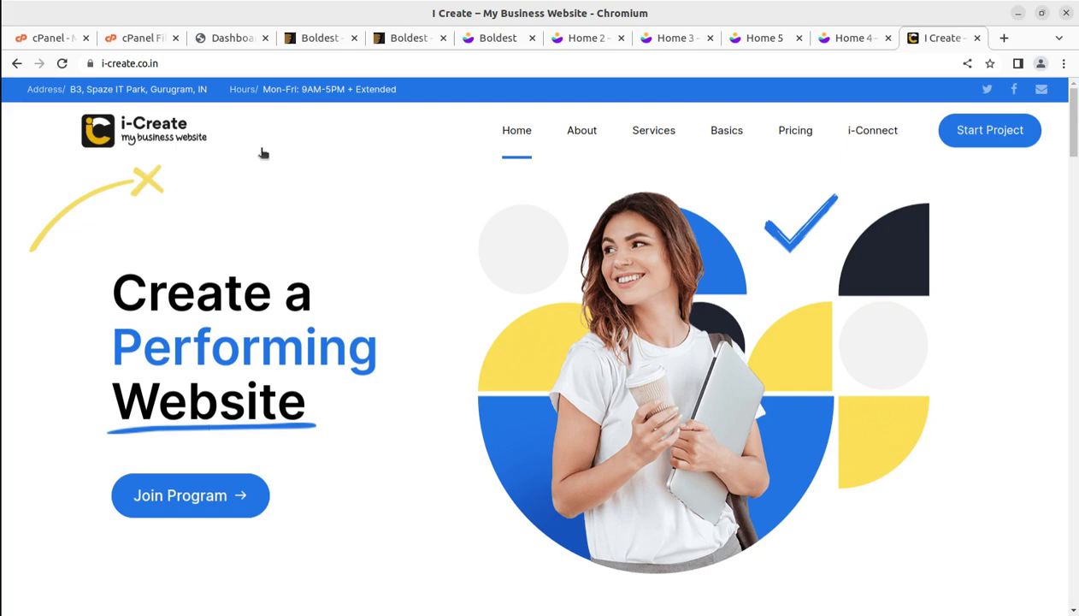
- Examine the hosting tools on cPanel's main page, from the Databases group to the Software group
click(39, 40)
scroll(450, 373, down, 8)
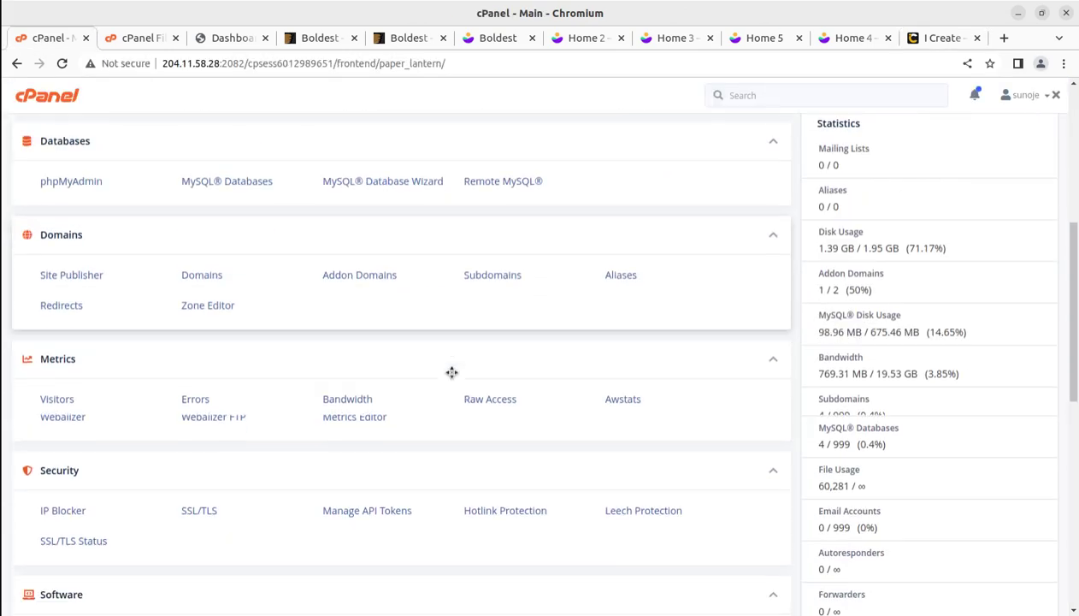
scroll(451, 377, up, 3)
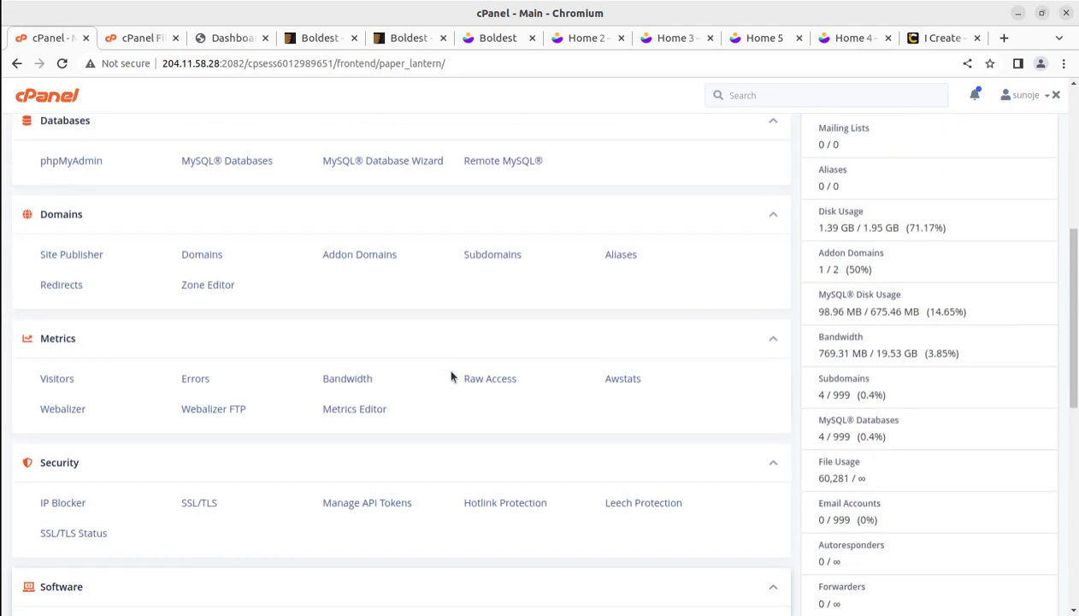
scroll(452, 376, down, 1)
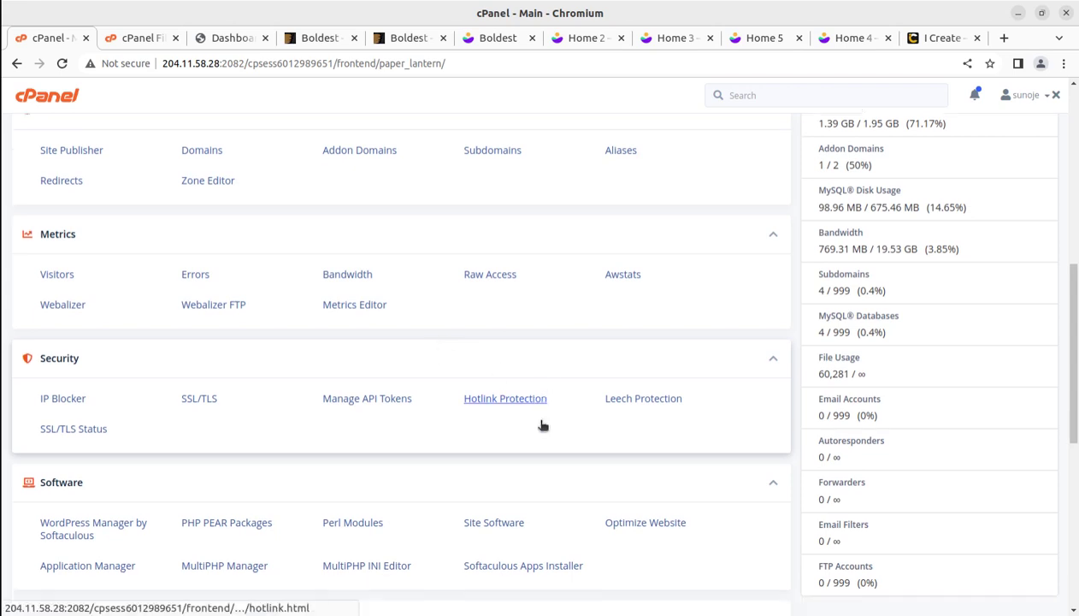
scroll(445, 359, down, 2)
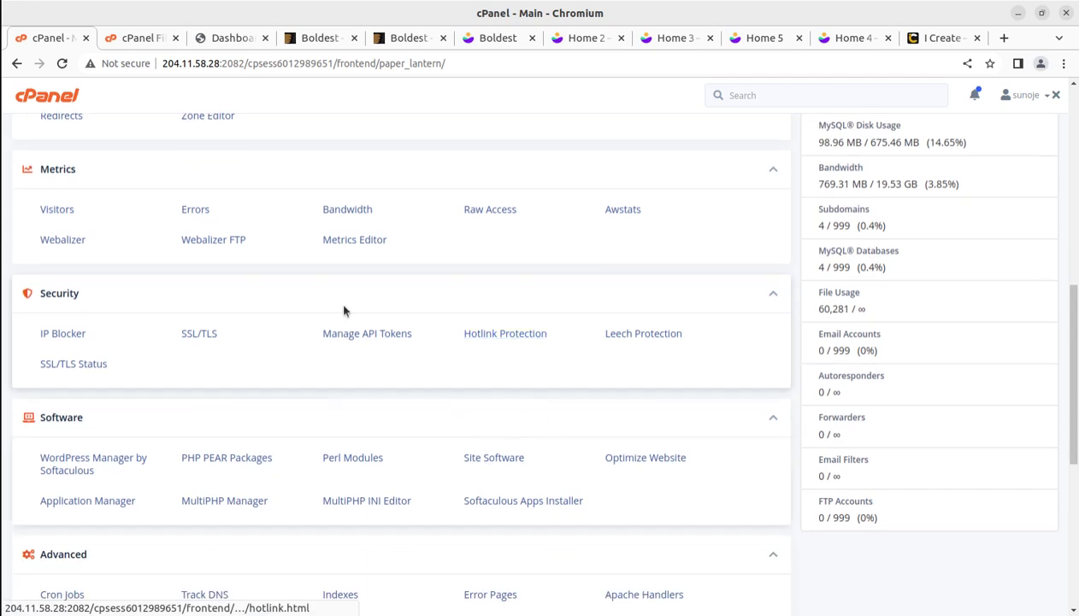
- Compare cPanel's WordPress Manager by Softaculous entry with the WordPress site's dashboard and look over the dashboard widgets
click(224, 40)
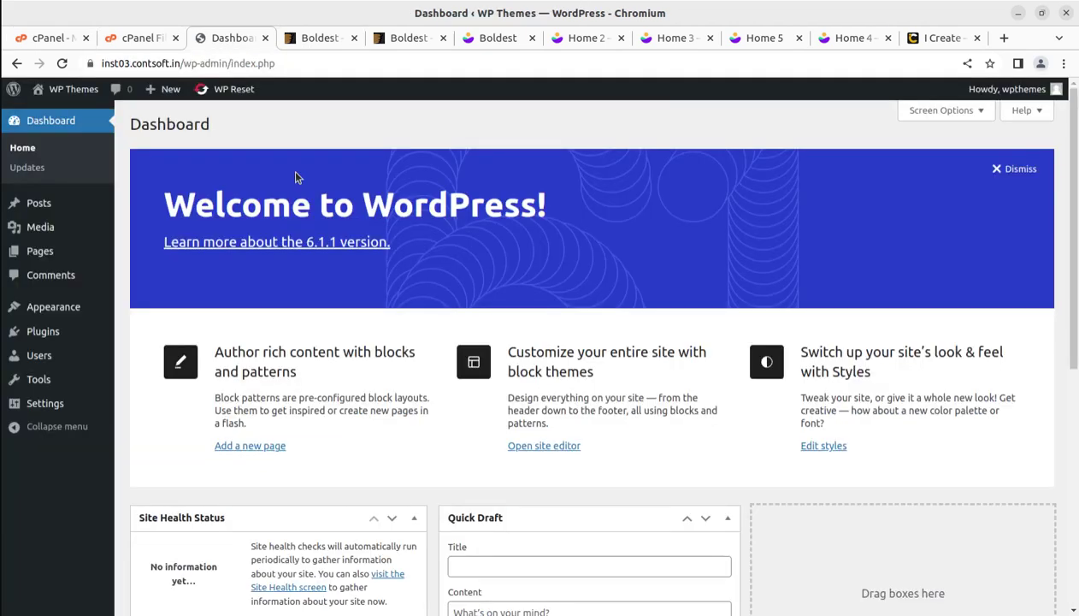
click(51, 37)
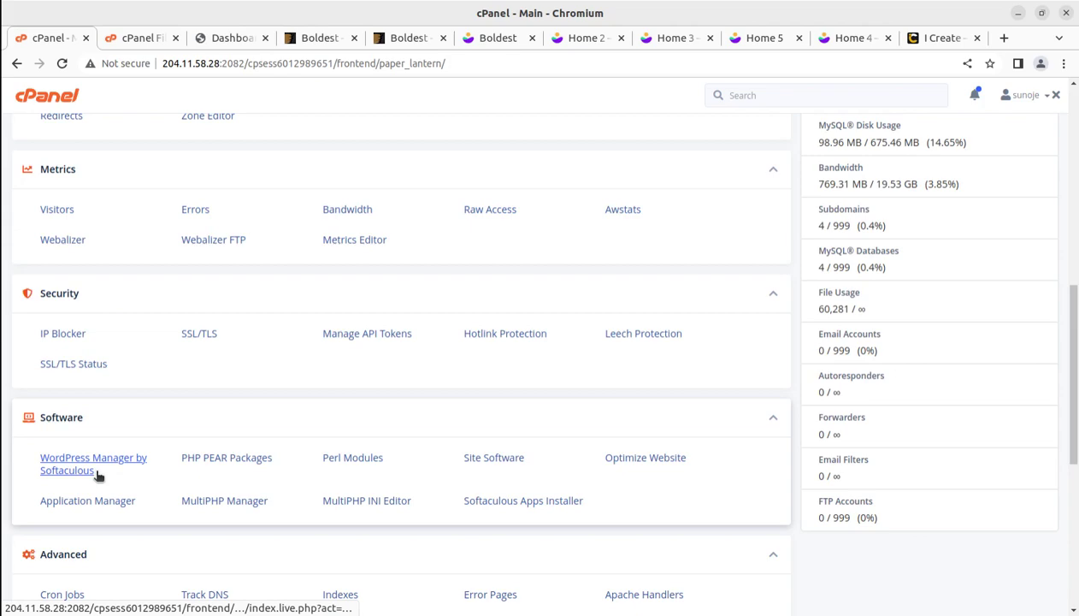
click(222, 39)
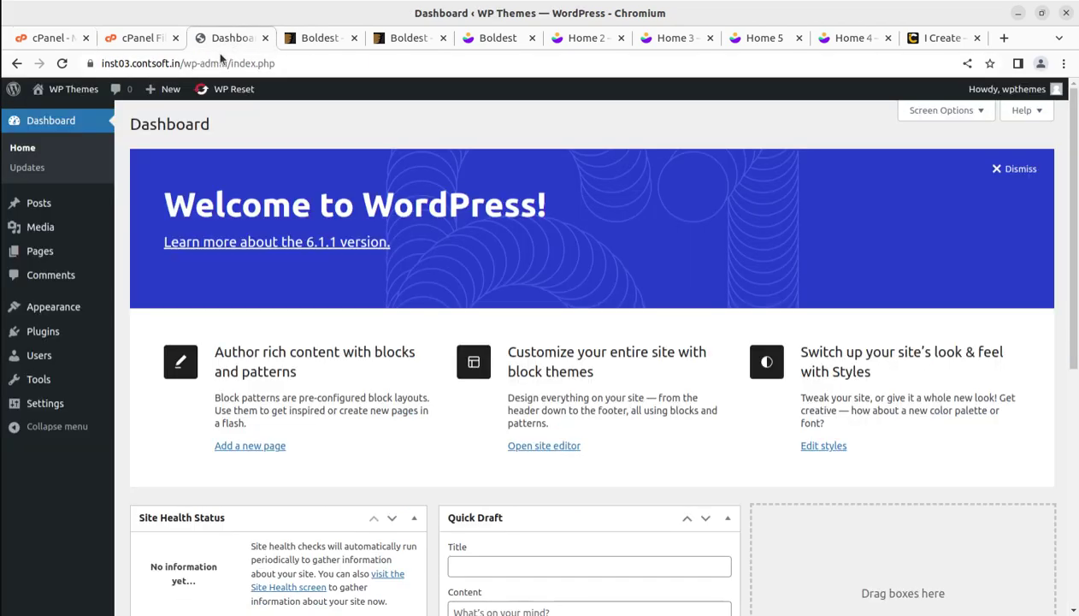
scroll(270, 435, down, 5)
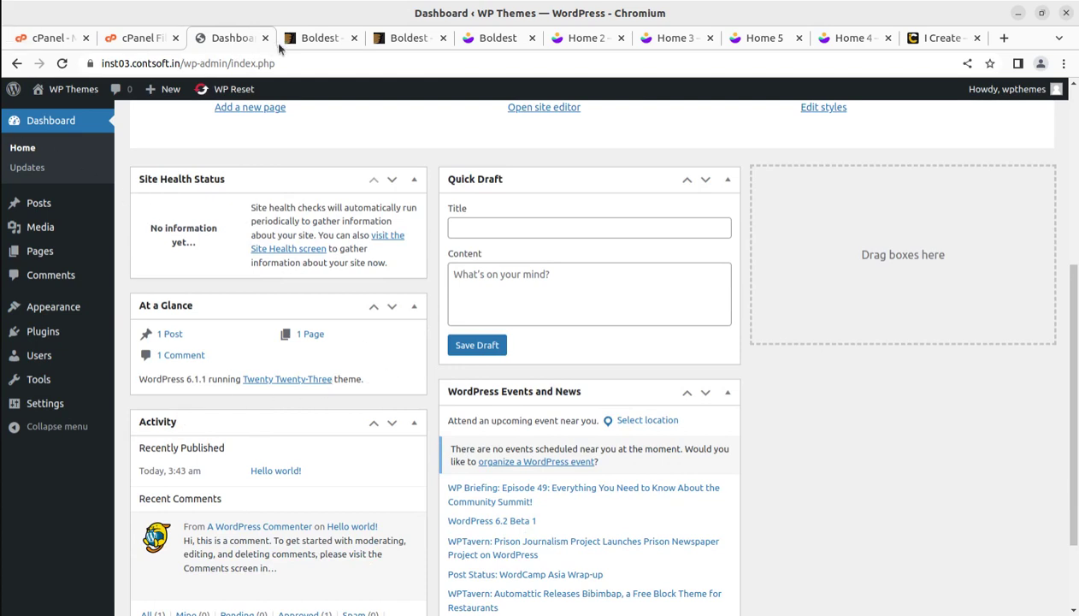
- Inspect DEMO CONTENT in the downloaded boldest_v1.0.6 folder, including Home 1,2,3,4 and the file in its 1-Content folder
double_click(234, 91)
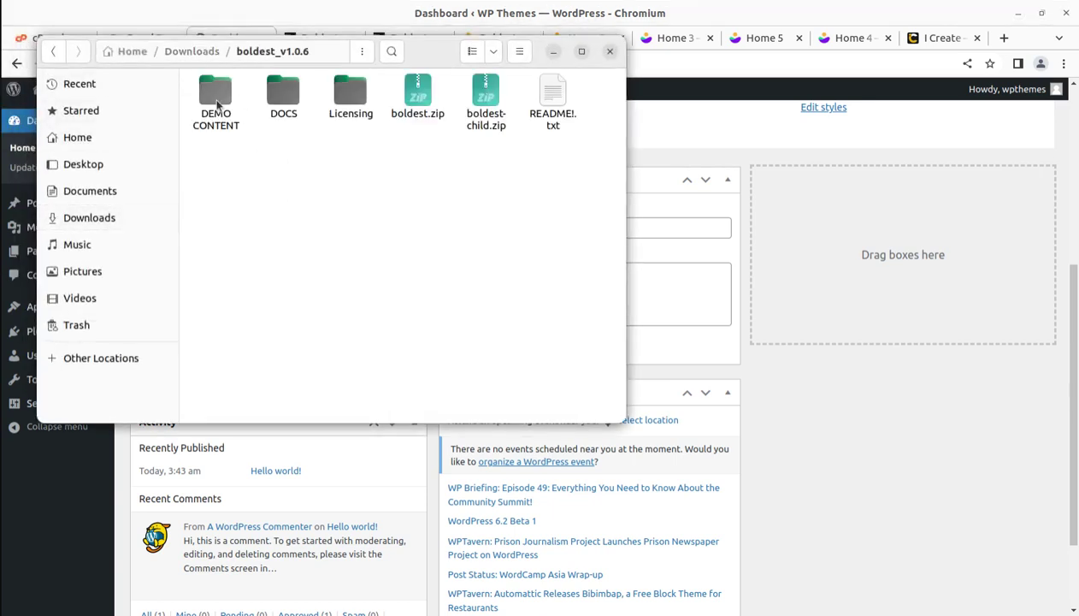
double_click(217, 101)
double_click(225, 107)
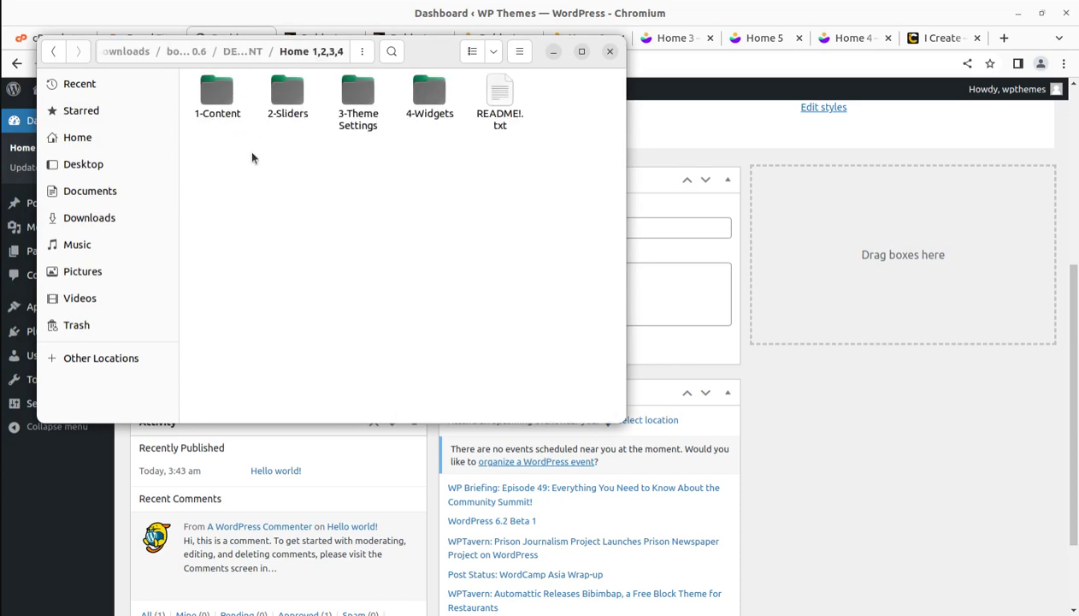
click(240, 53)
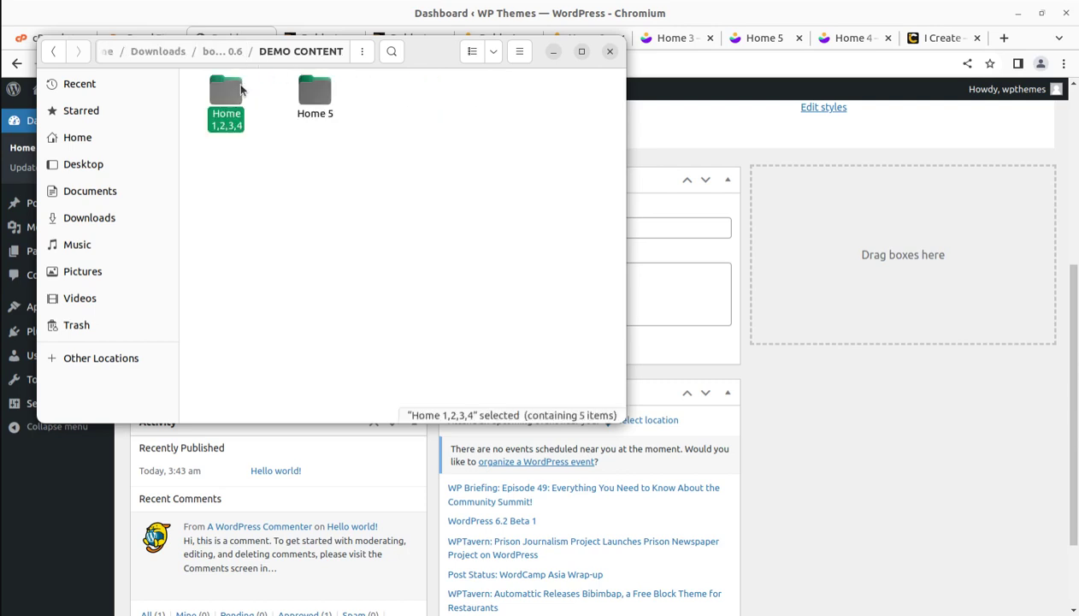
double_click(225, 92)
double_click(218, 104)
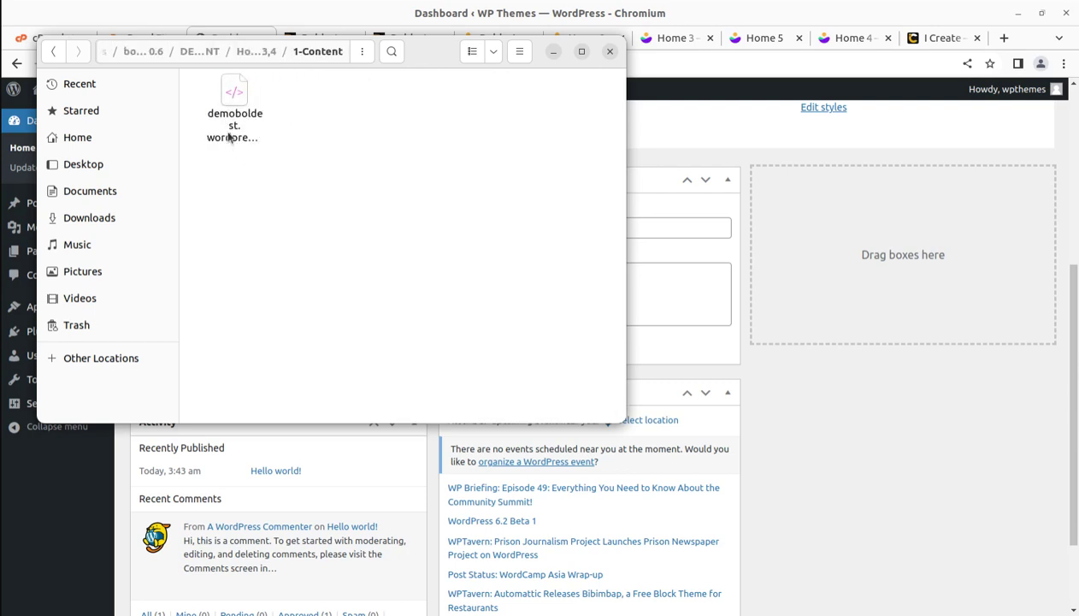
click(241, 140)
click(243, 55)
click(234, 53)
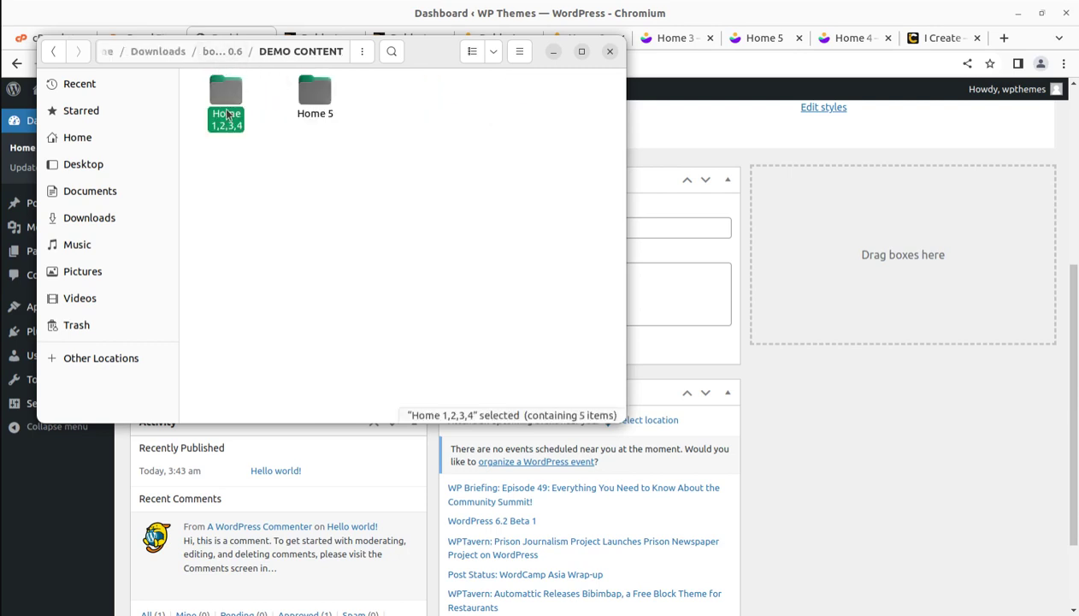
click(221, 52)
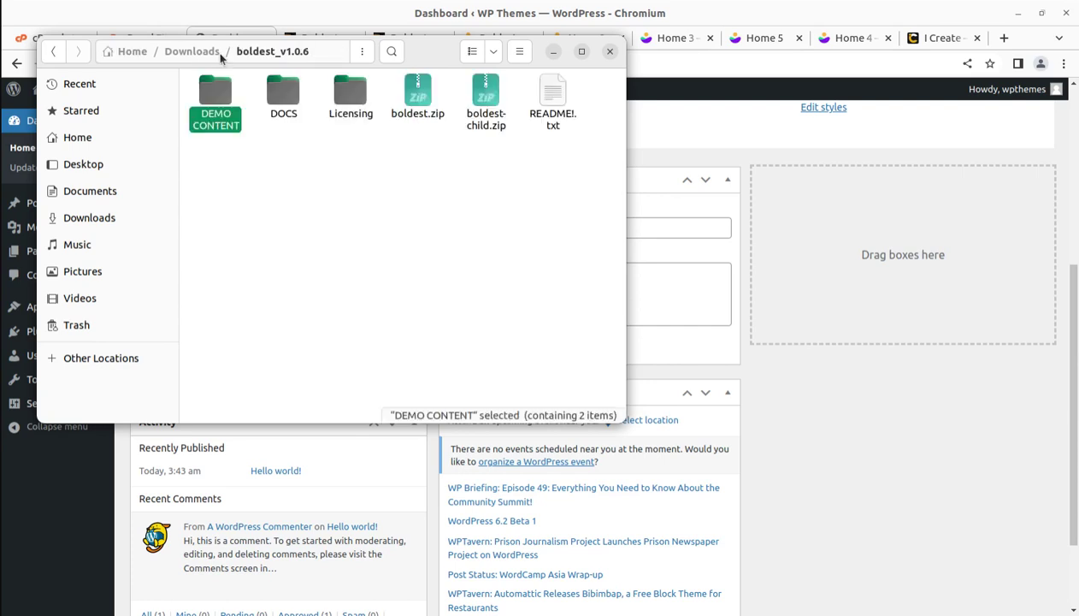
- Identify the DOCS and Licensing folders and the boldest.zip and boldest-child.zip archives in boldest_v1.0.6, and minimise the file window
click(283, 92)
click(346, 96)
click(410, 101)
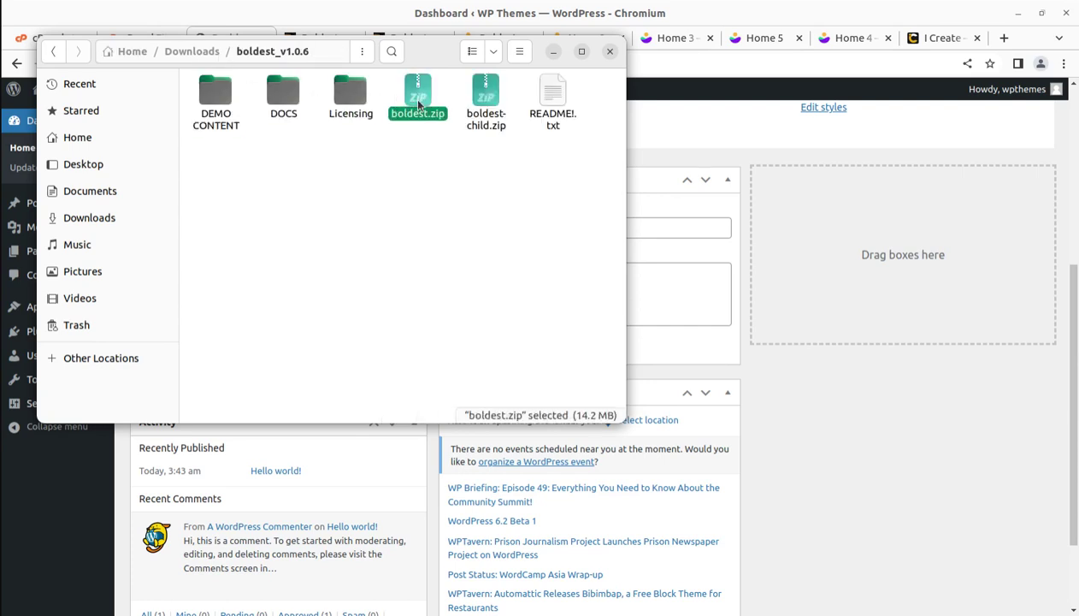
click(471, 103)
click(415, 102)
click(554, 52)
- Go to Add Themes in the WordPress dashboard and show the form for uploading a zipped theme
mouse_move(51, 308)
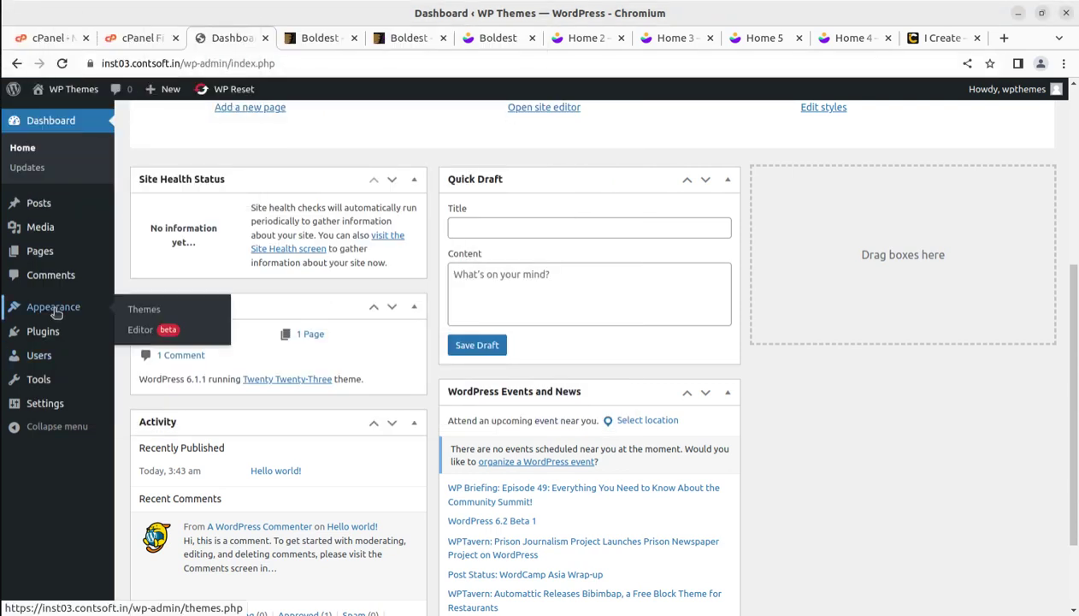
click(136, 311)
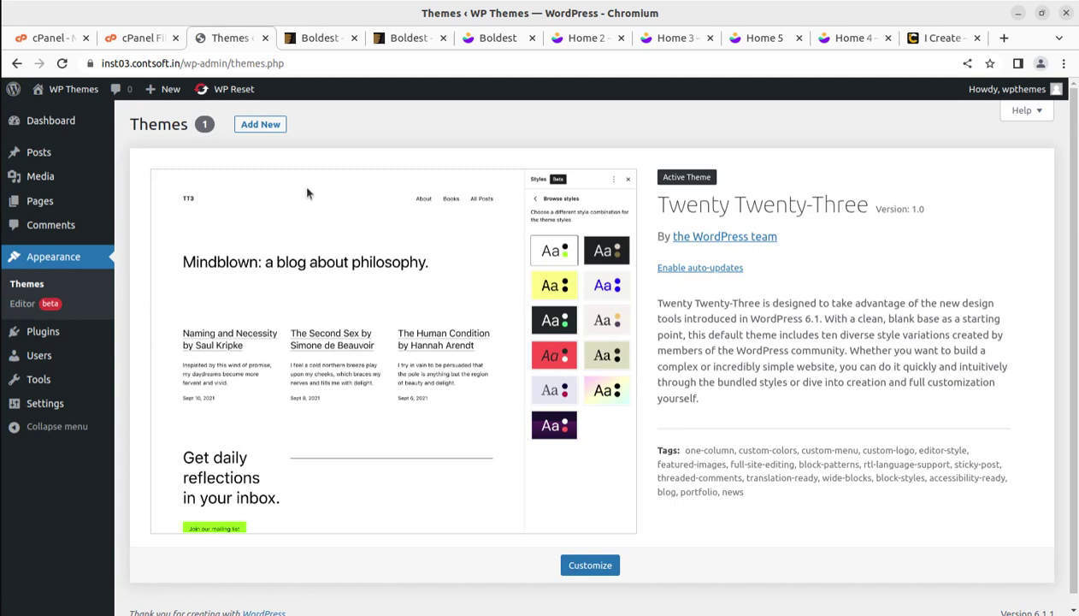
click(265, 127)
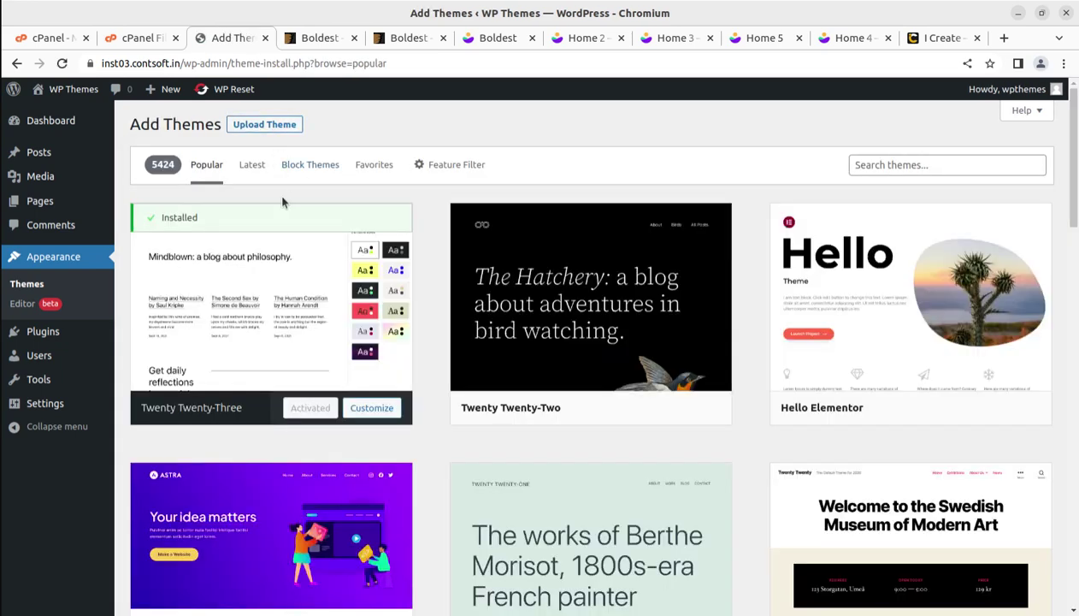
click(259, 129)
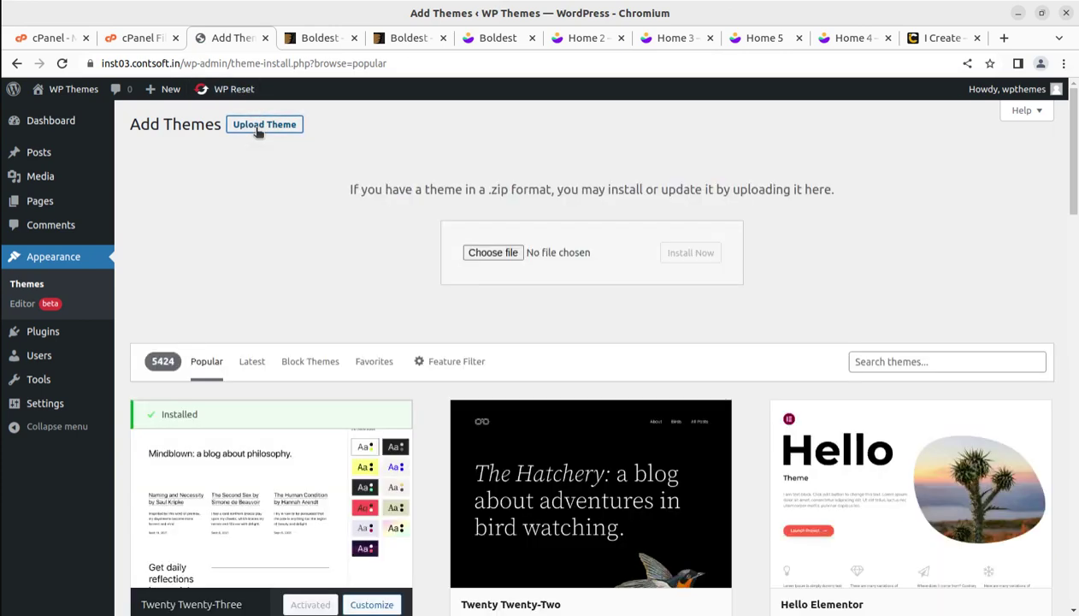
click(484, 252)
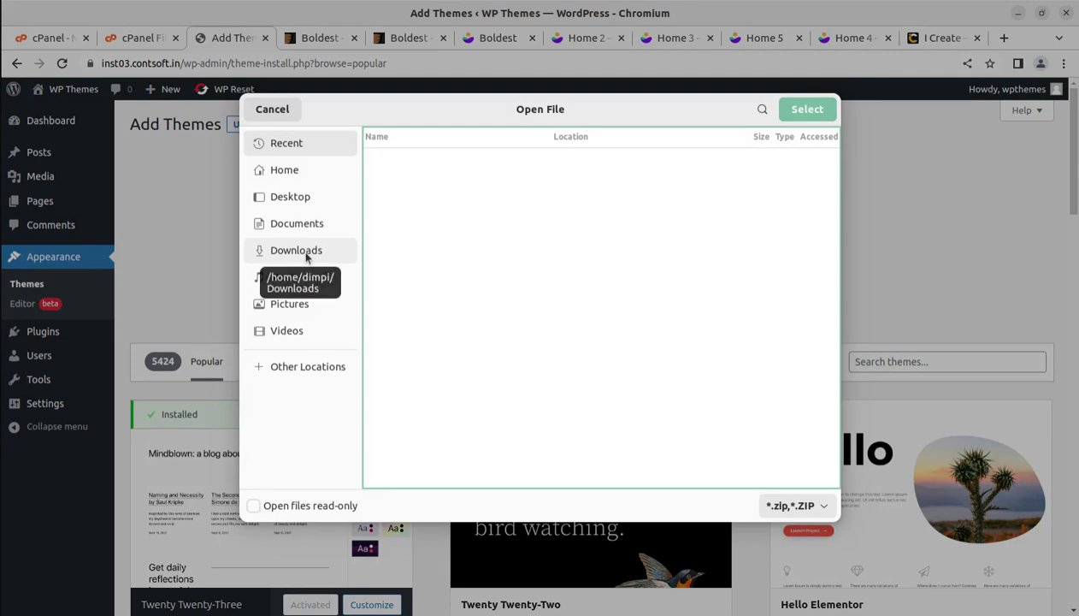
click(305, 253)
double_click(444, 193)
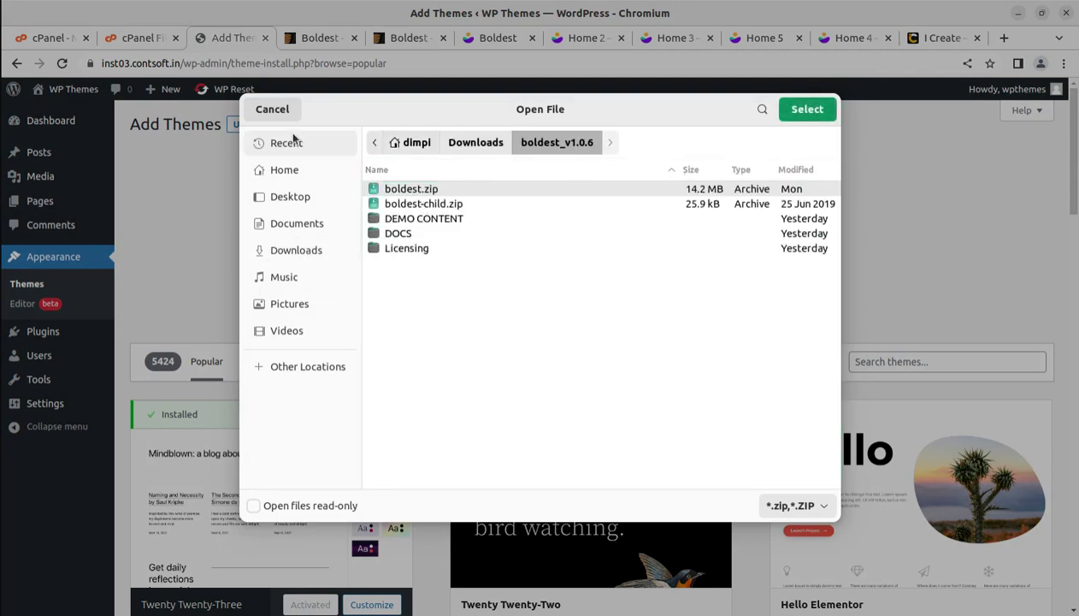
click(274, 109)
- In cPanel File Manager, reload the inst03.contsoft.in/wp-content/themes folder and upload boldest.zip from Downloads/boldest_v1.0.6 to it
click(142, 39)
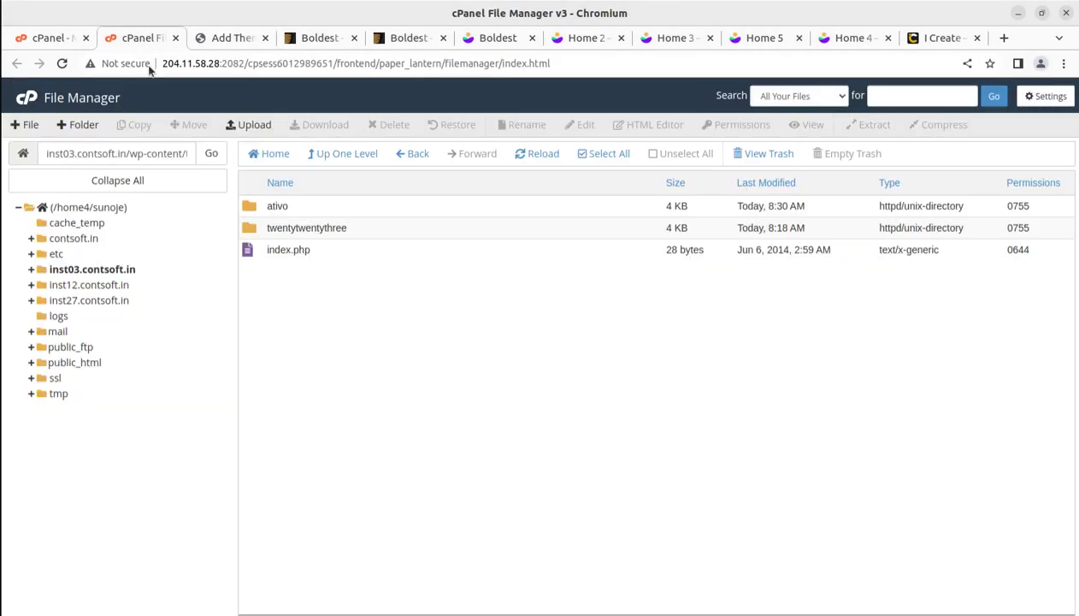
click(522, 156)
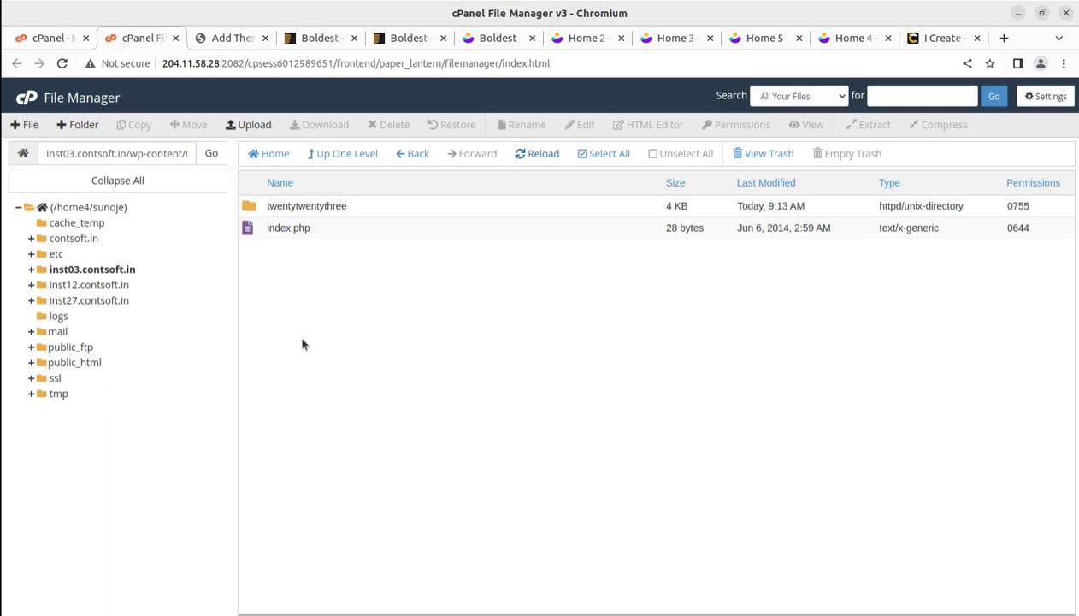
click(246, 125)
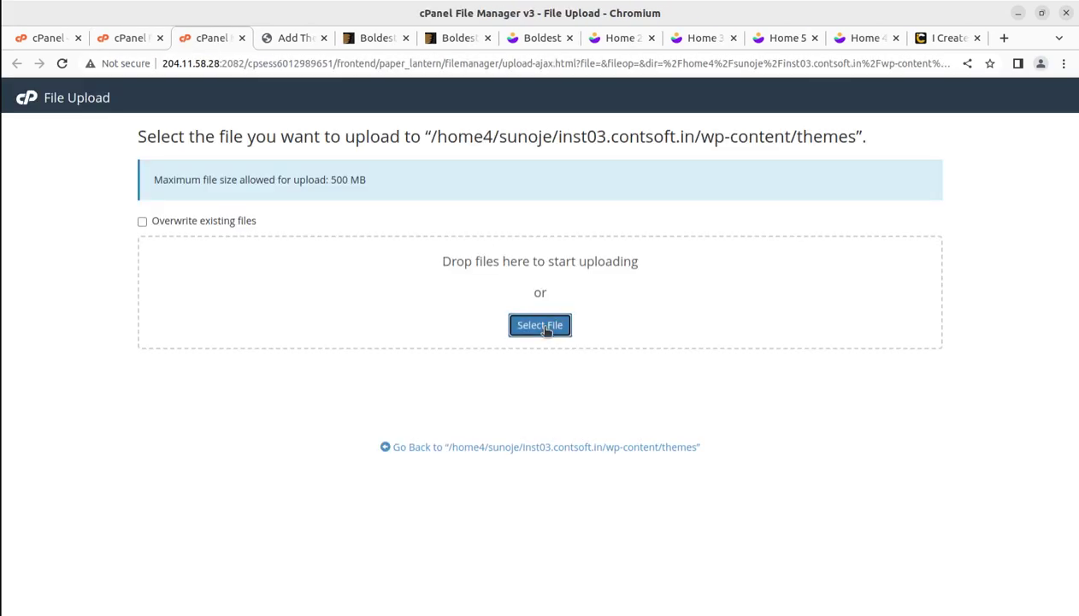
click(540, 327)
click(310, 254)
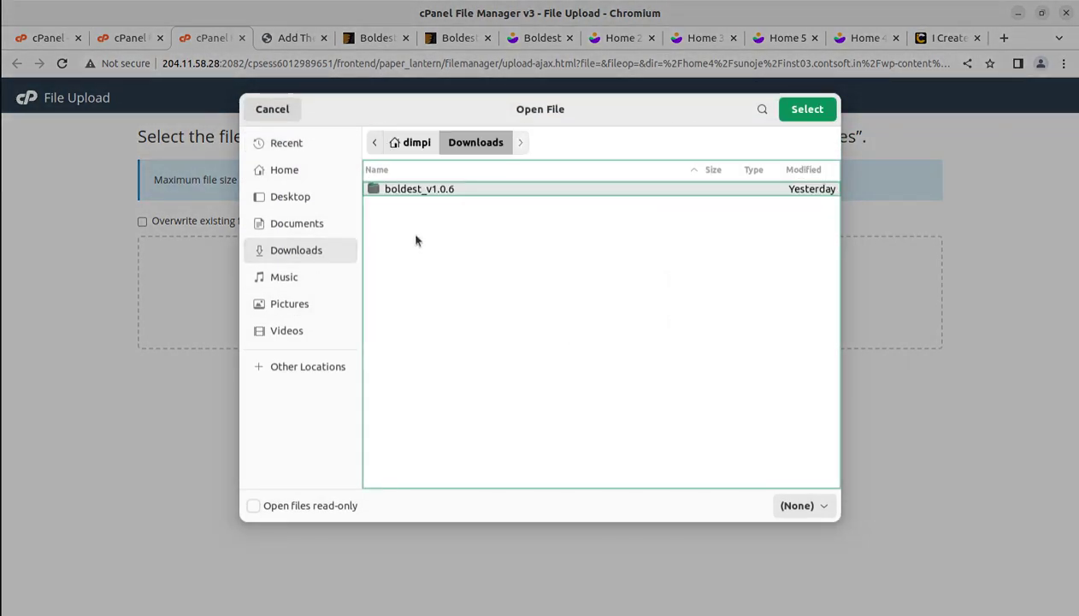
double_click(460, 191)
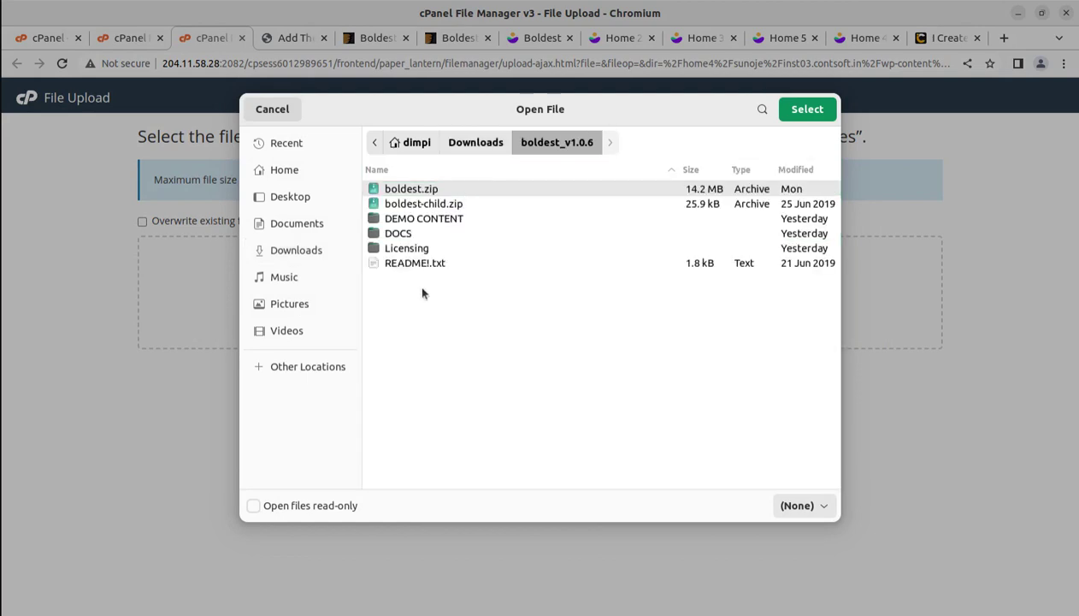
click(804, 109)
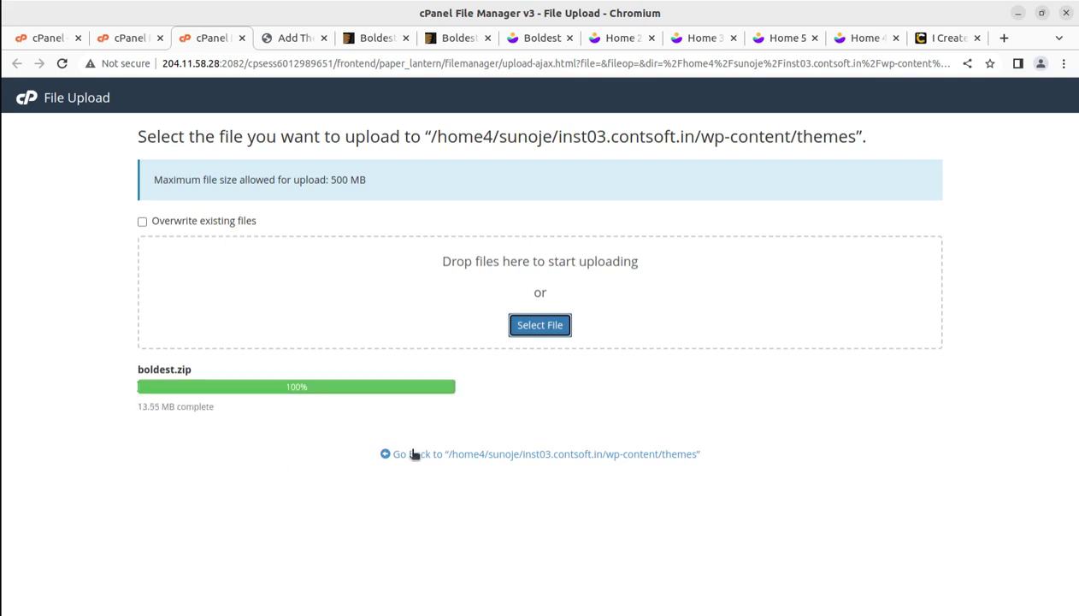
click(305, 390)
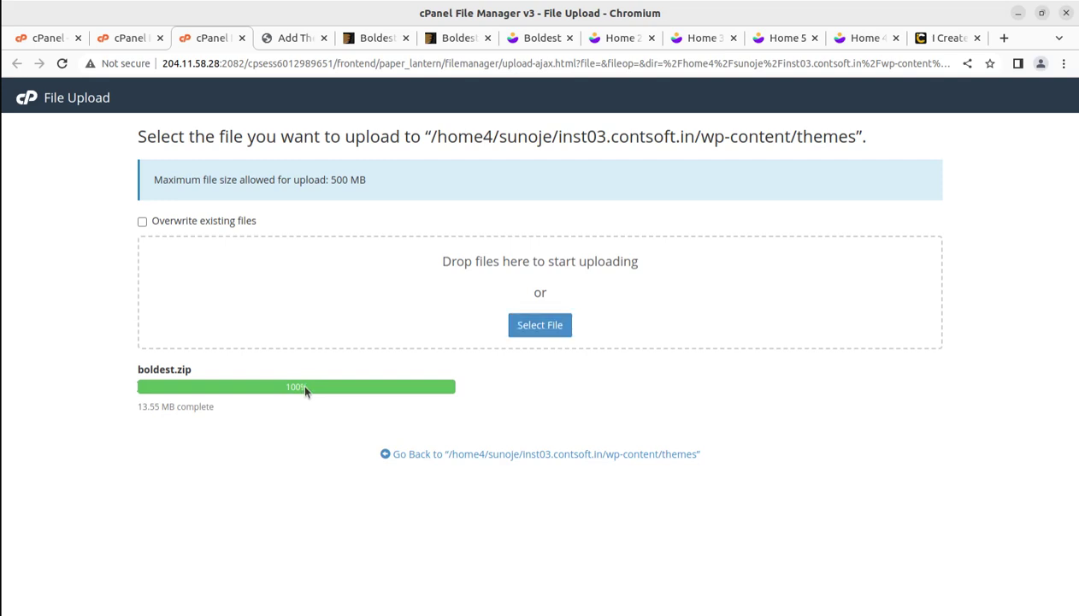
- Return to the wp-content/themes folder, extract boldest.zip there, and reload the folder listing
click(399, 453)
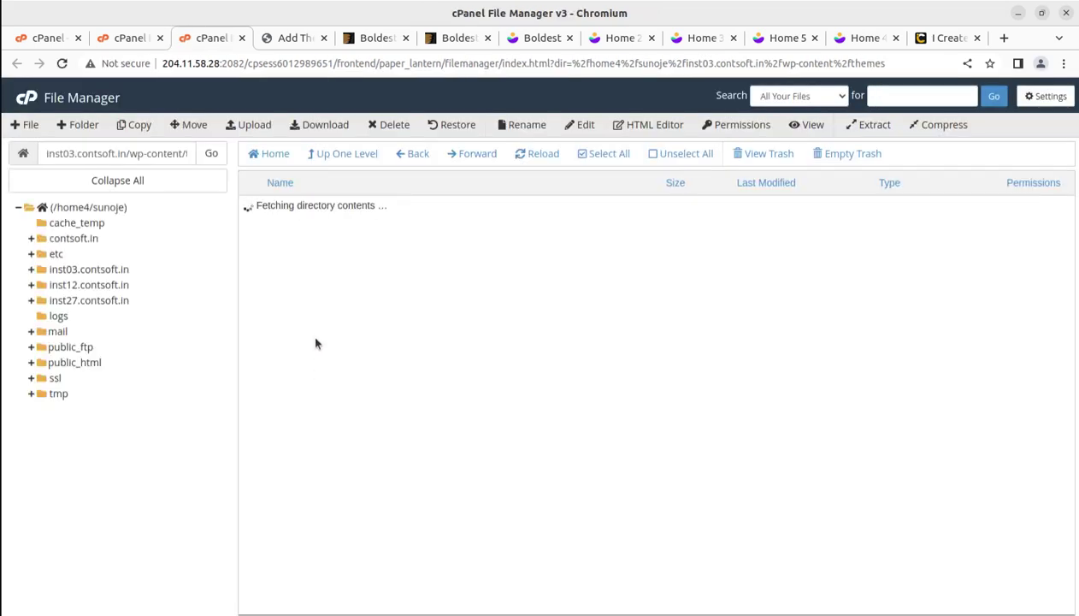
right_click(357, 229)
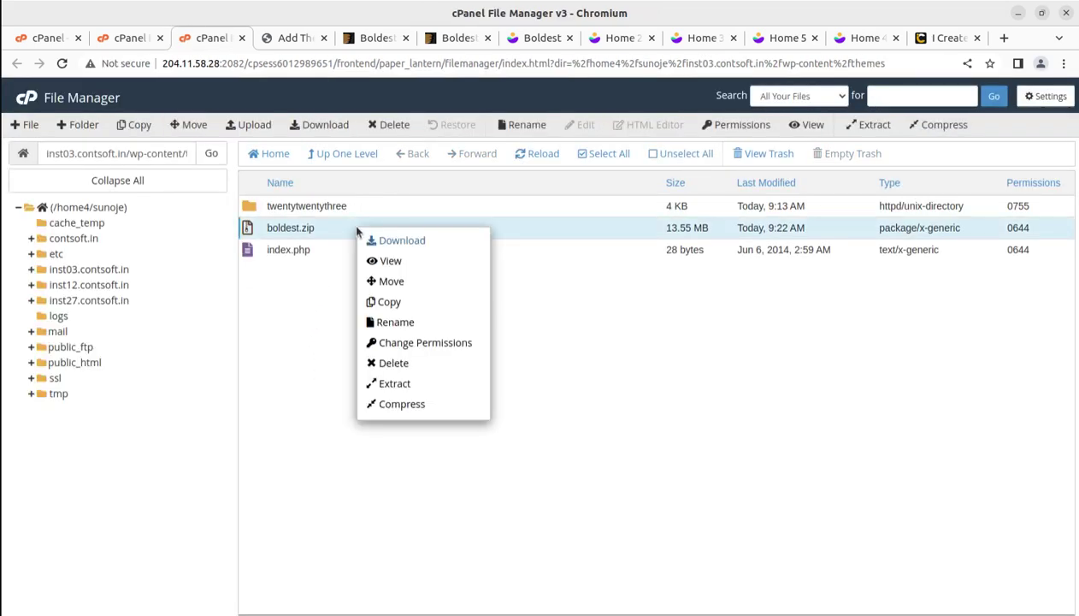
click(408, 384)
click(658, 417)
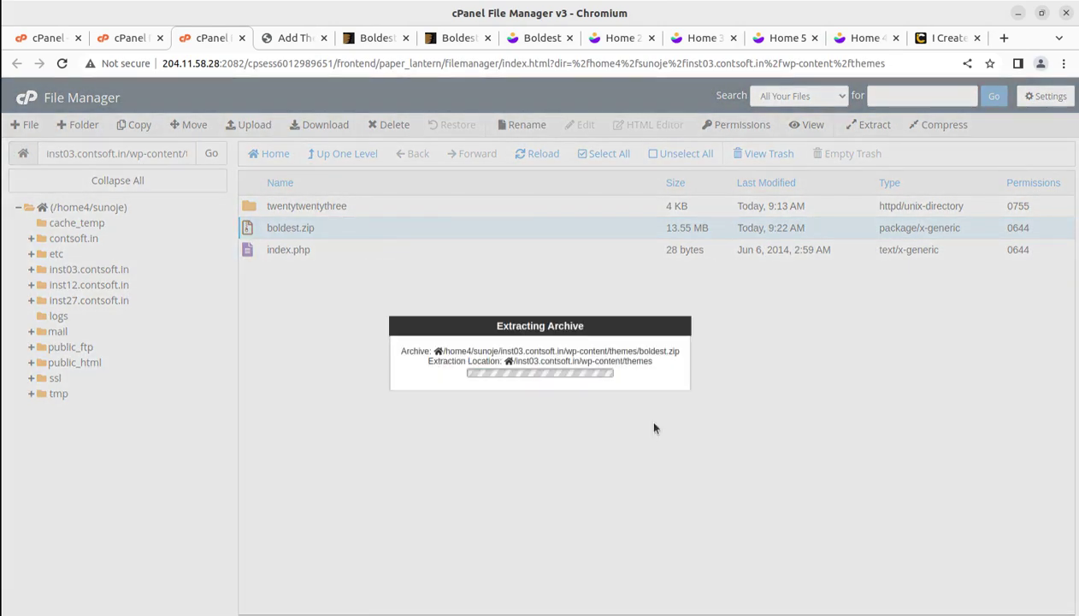
click(770, 494)
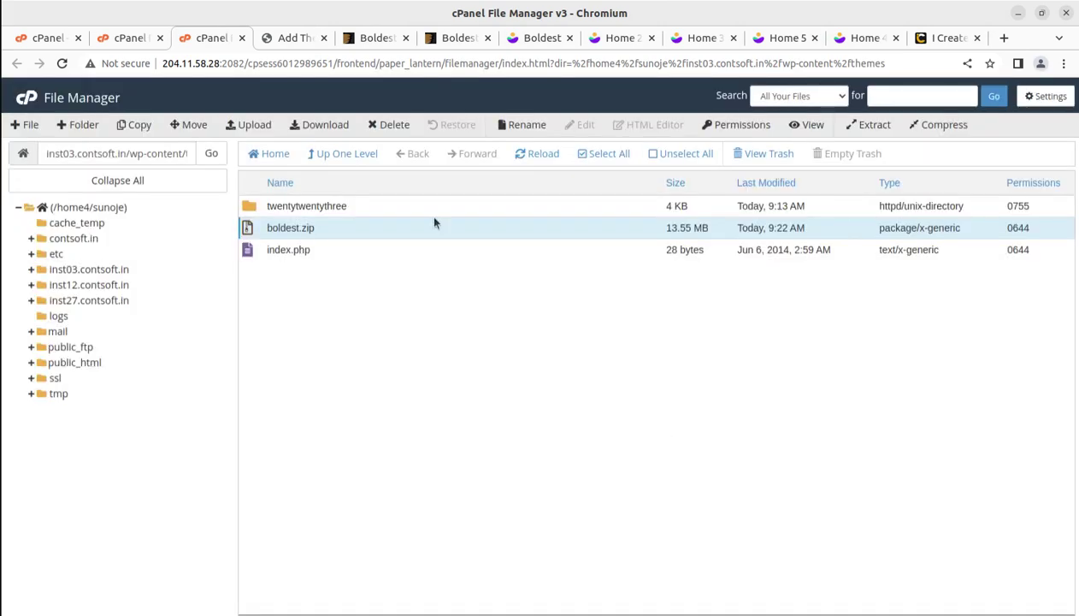
click(526, 153)
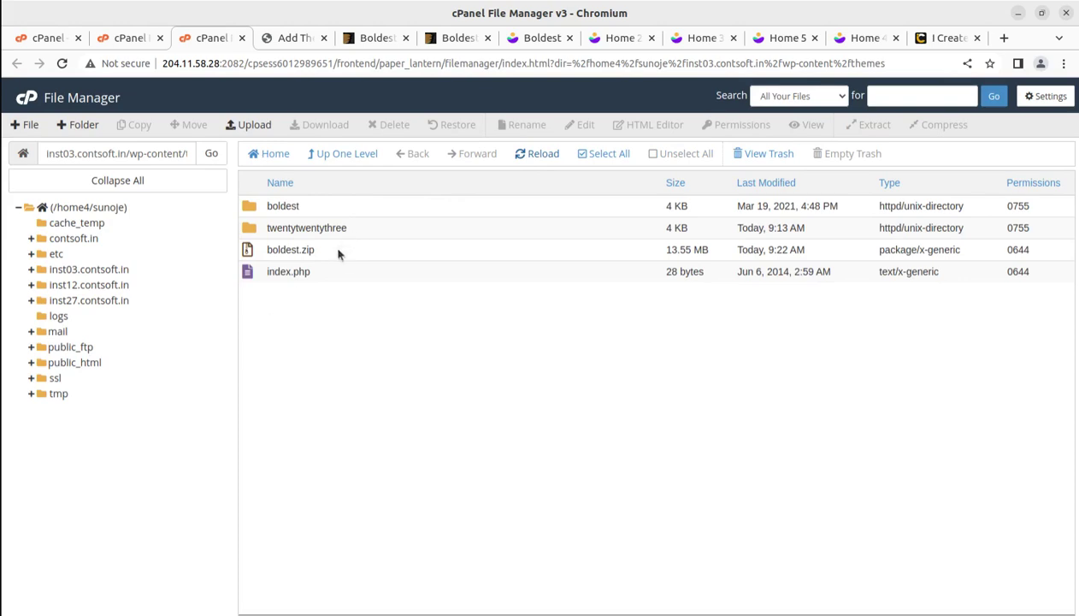
- Move boldest.zip in the wp-content/themes folder to the trash
click(342, 249)
click(389, 125)
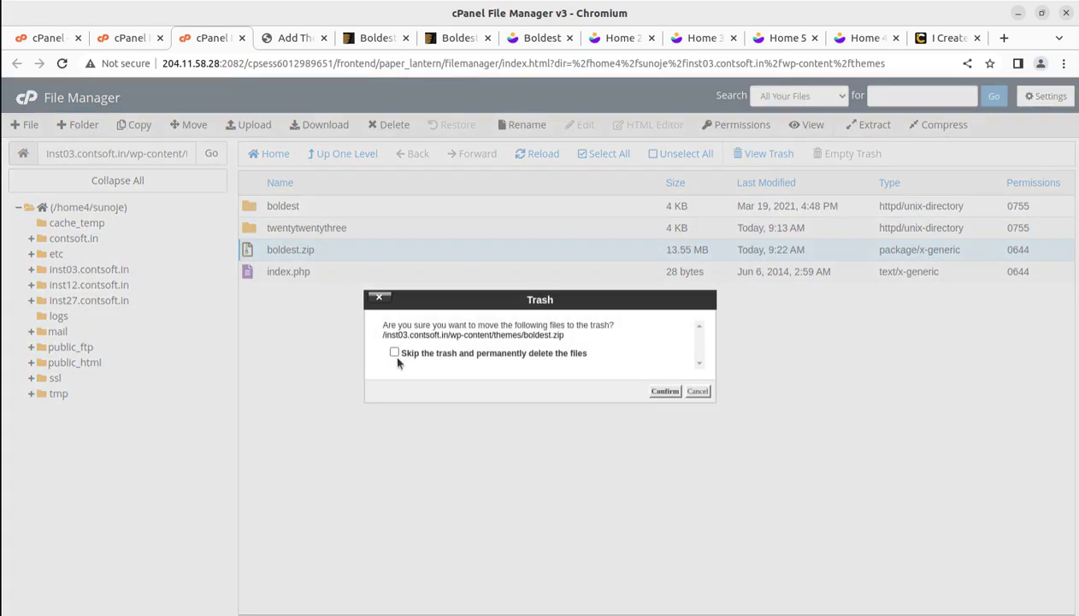
click(665, 392)
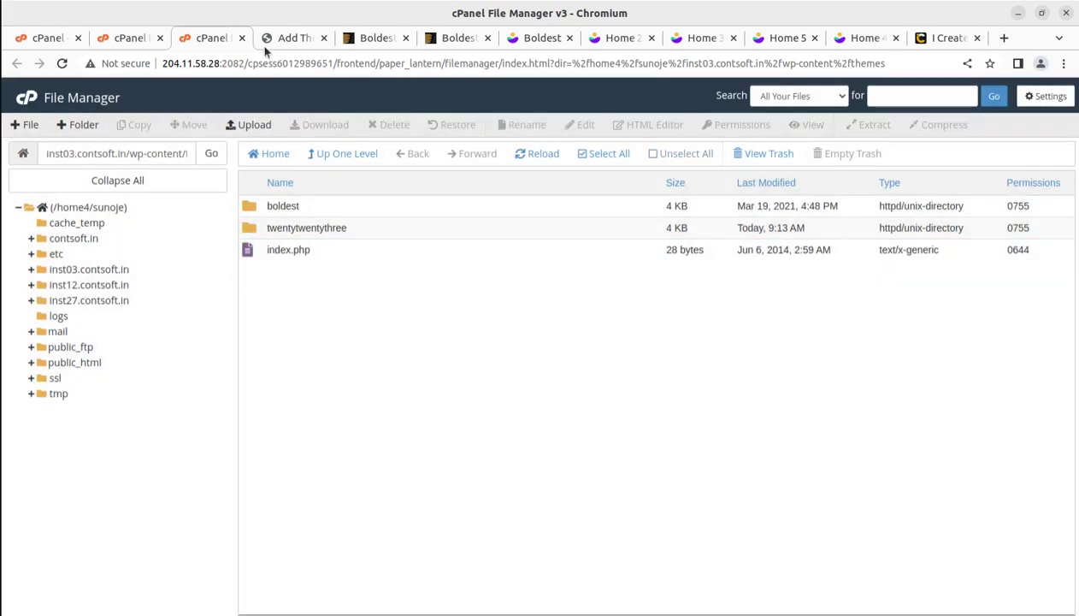
- In the WordPress dashboard, view the details of the installed Boldest theme and activate it
click(291, 38)
click(26, 287)
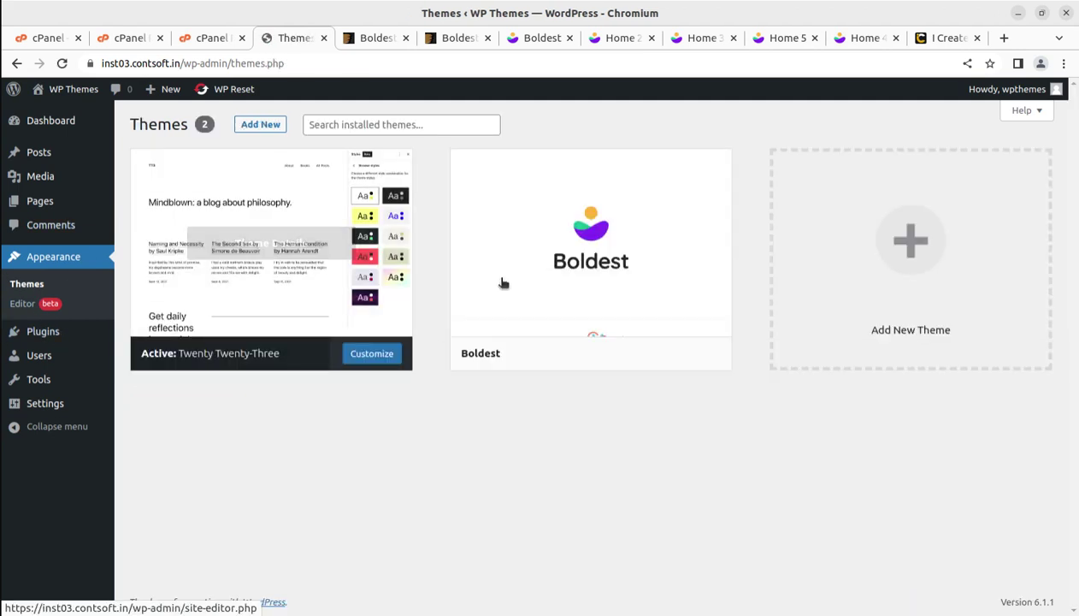
mouse_move(573, 277)
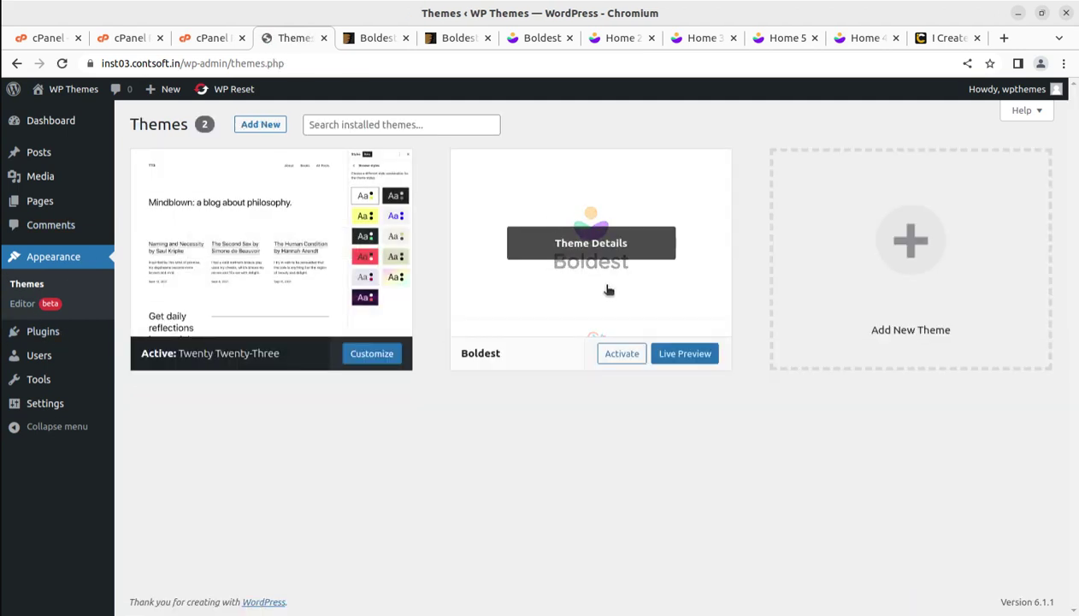
click(563, 246)
drag(652, 202, 665, 233)
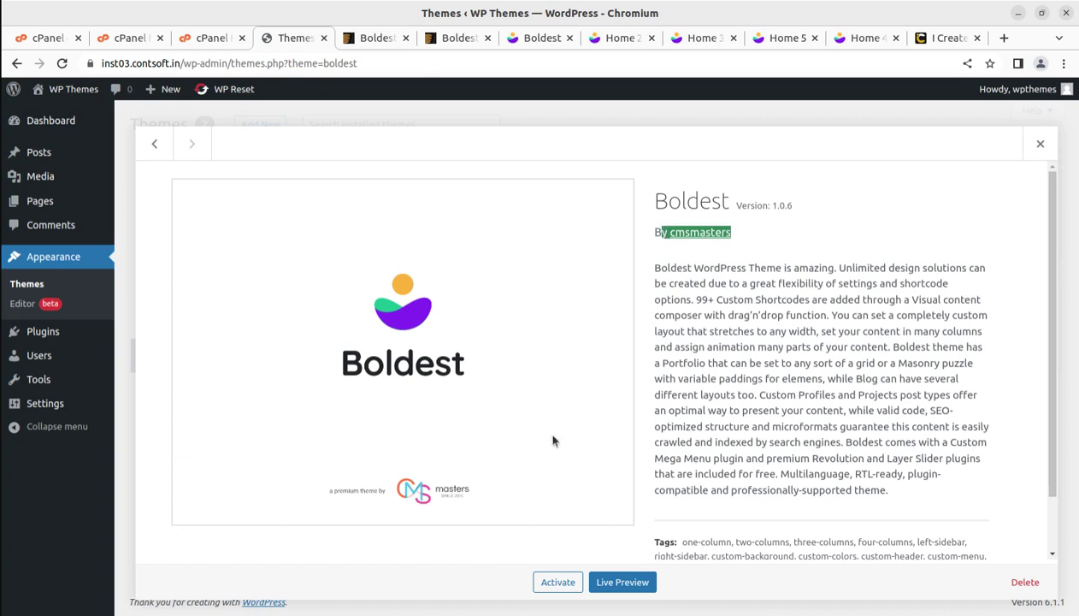
click(556, 585)
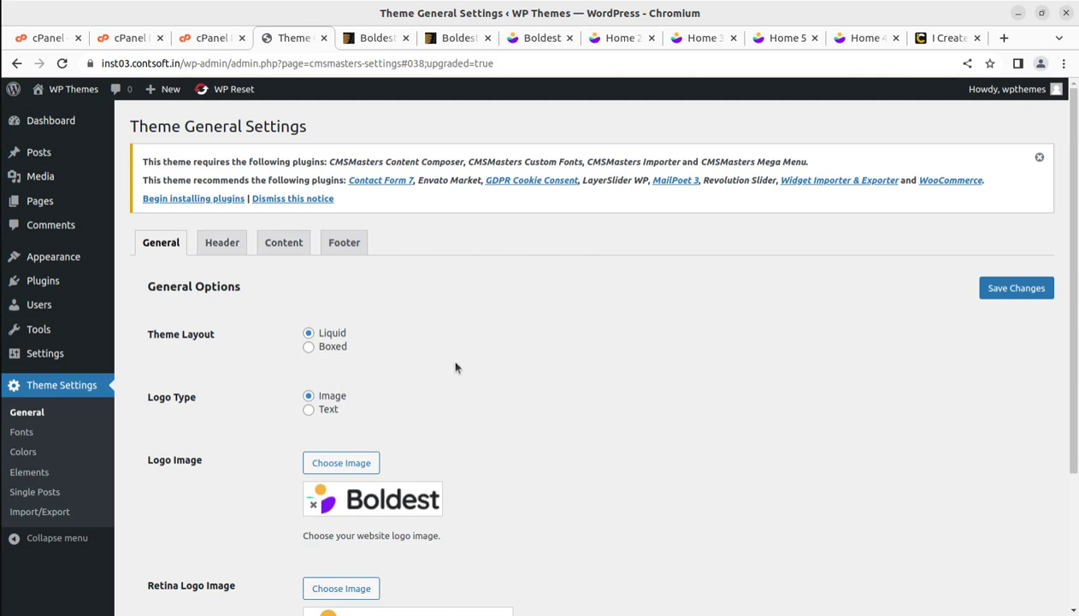
- Look over the Boldest theme's General options and begin installing its required and recommended plugins
scroll(453, 367, down, 4)
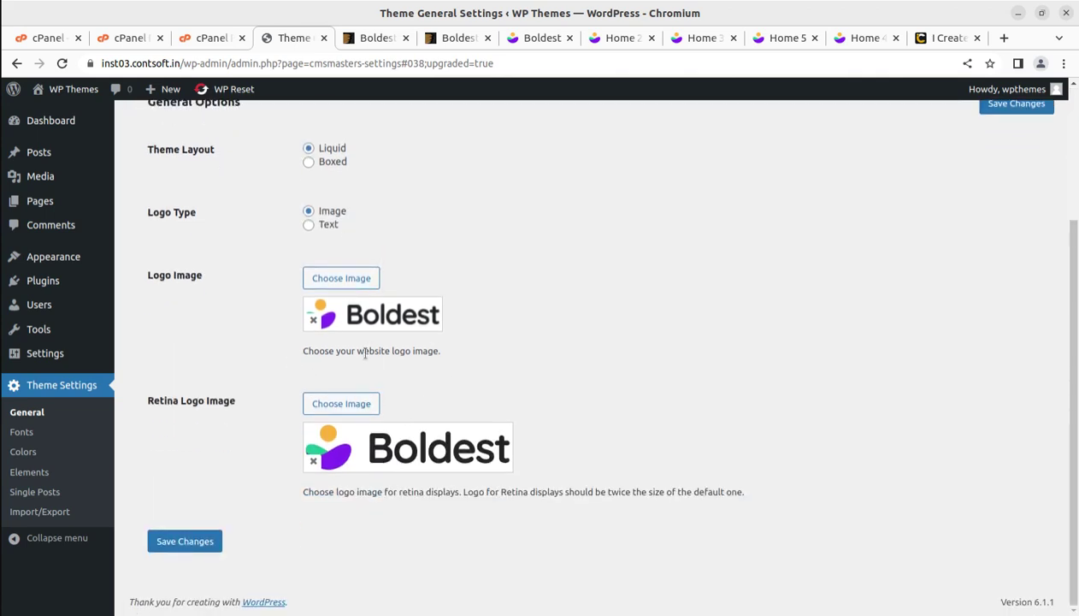
scroll(444, 322, up, 4)
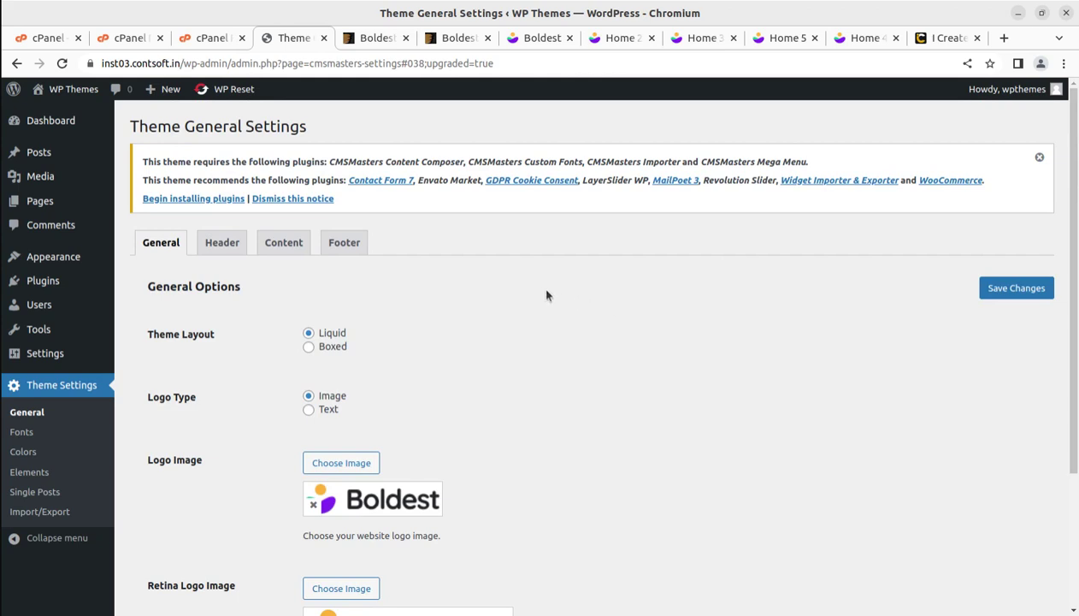
click(190, 200)
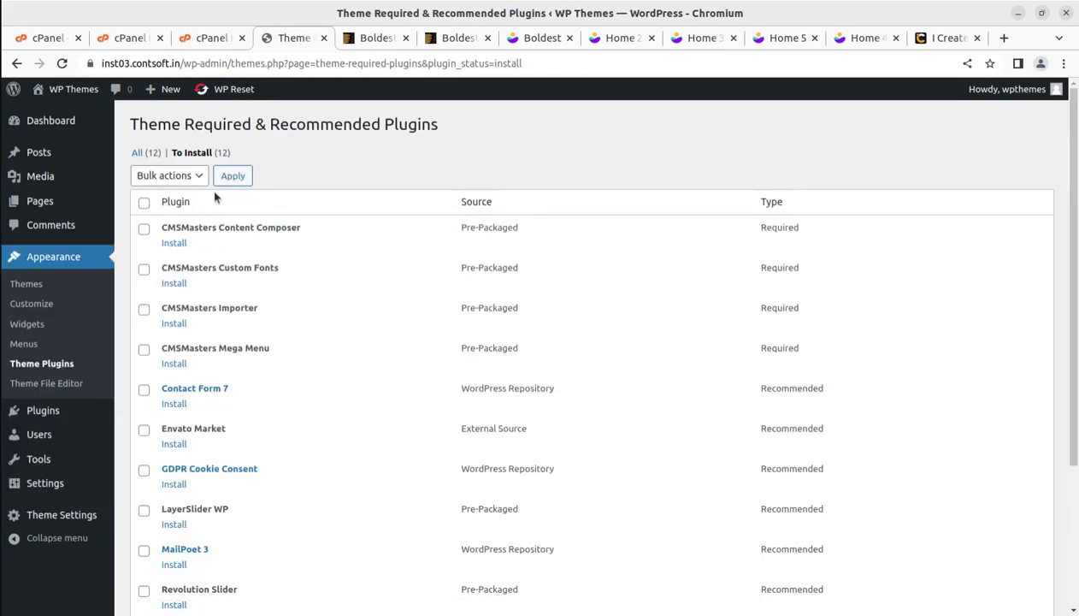
- Examine the theme plugin list, including the required CMSMasters plugins and the recommended LayerSlider WP, MailPoet 3 and Revolution Slider
scroll(232, 301, down, 4)
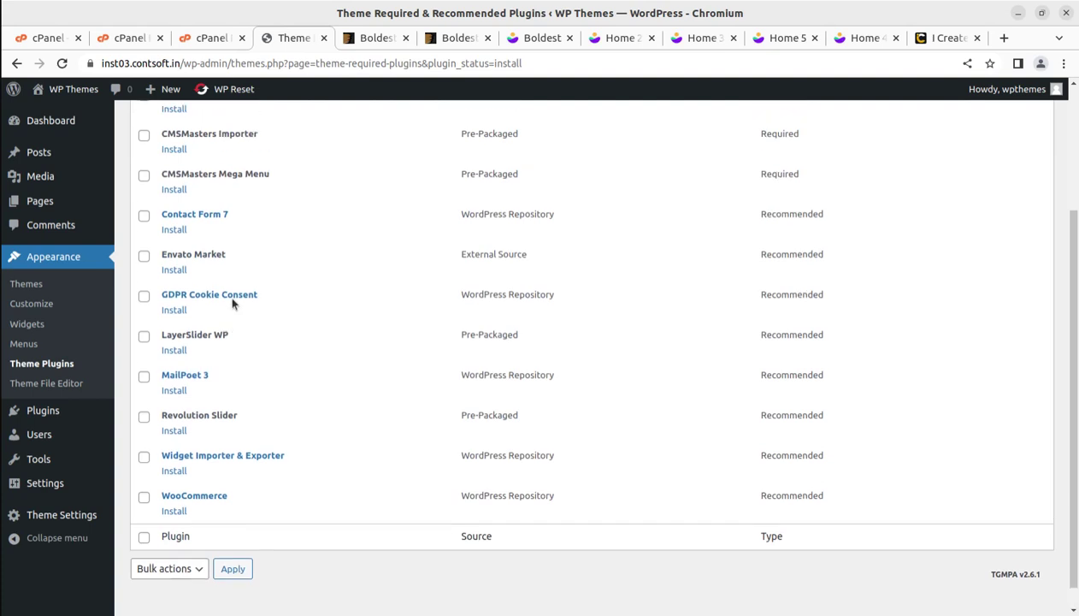
scroll(232, 302, up, 4)
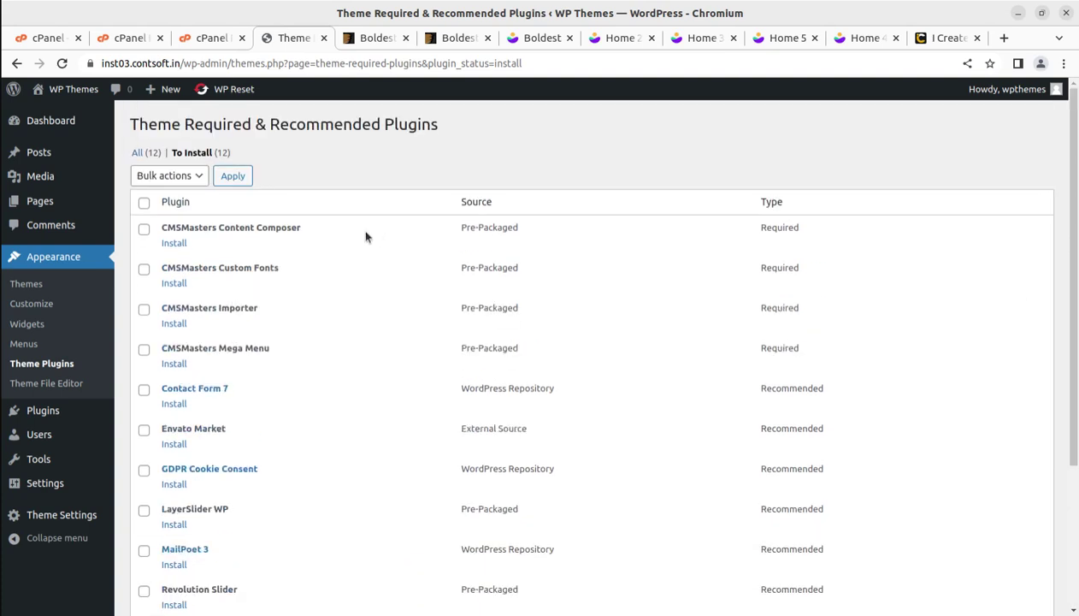
drag(300, 358, 150, 231)
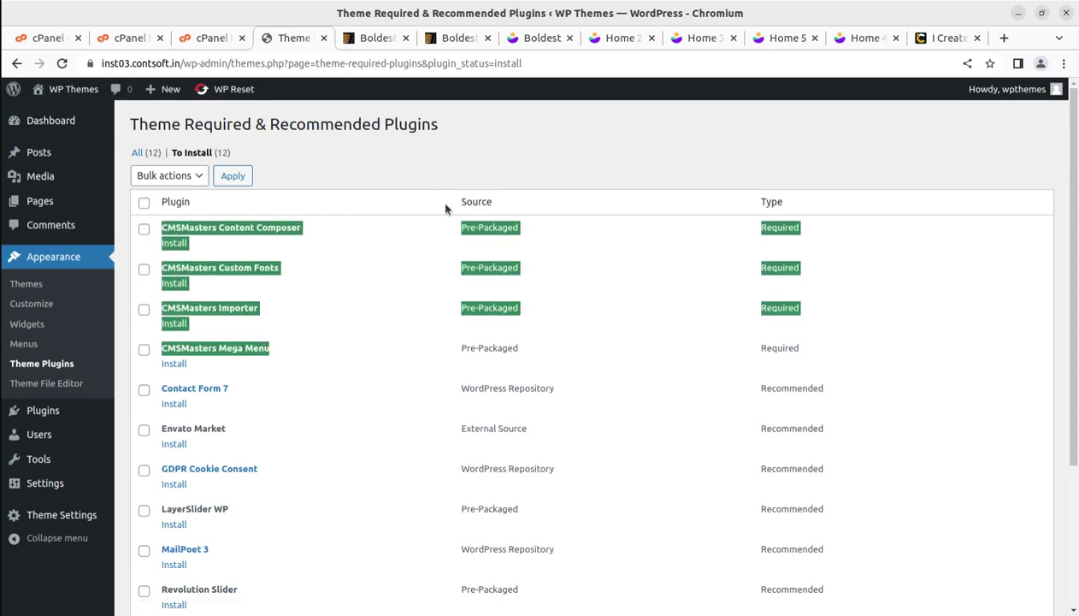
click(901, 339)
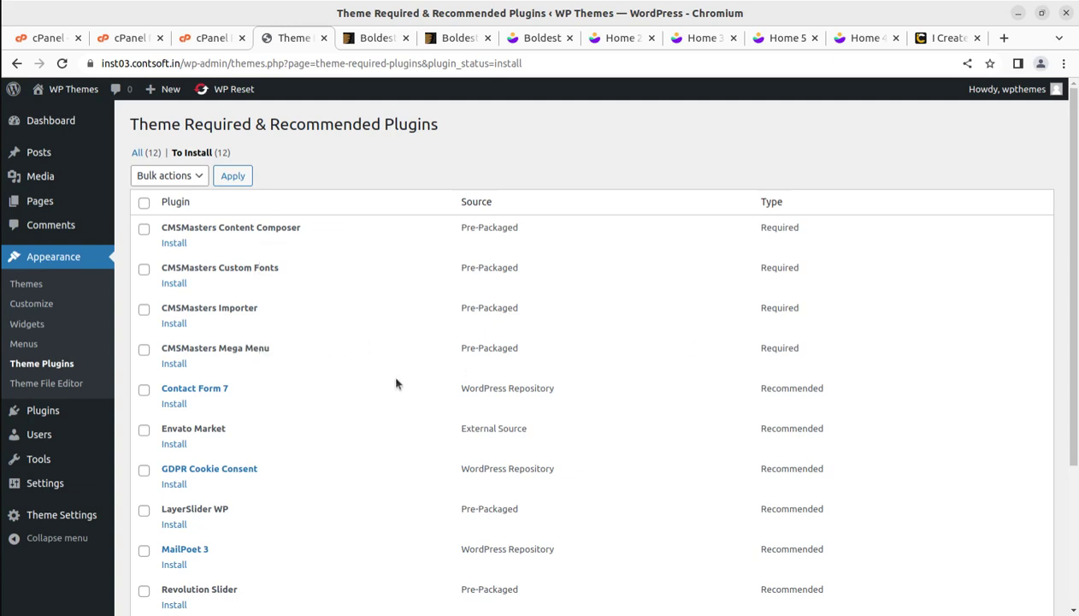
scroll(337, 369, down, 3)
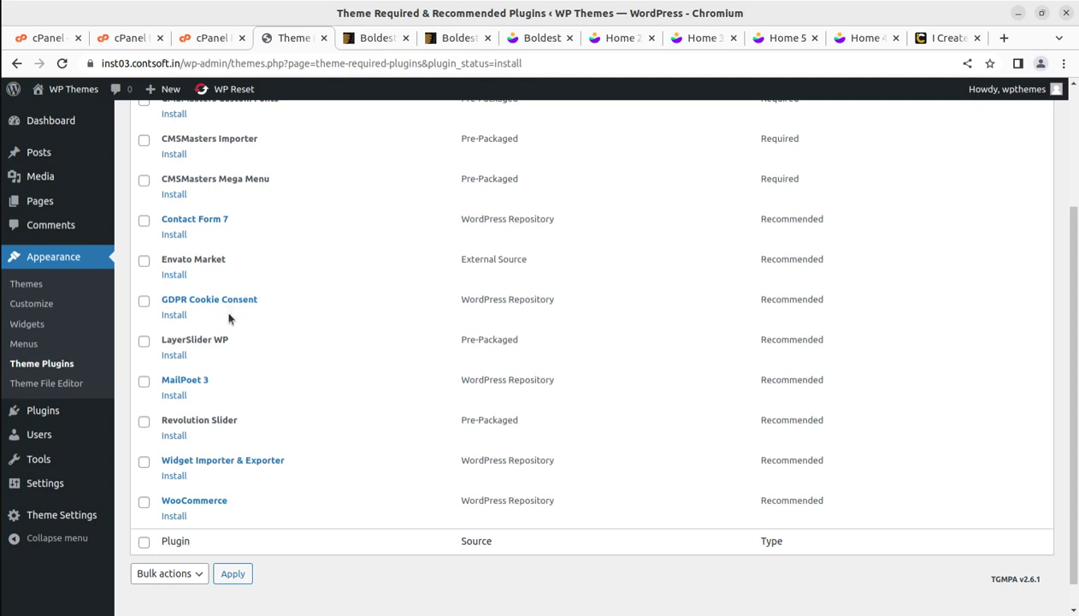
drag(246, 338, 158, 339)
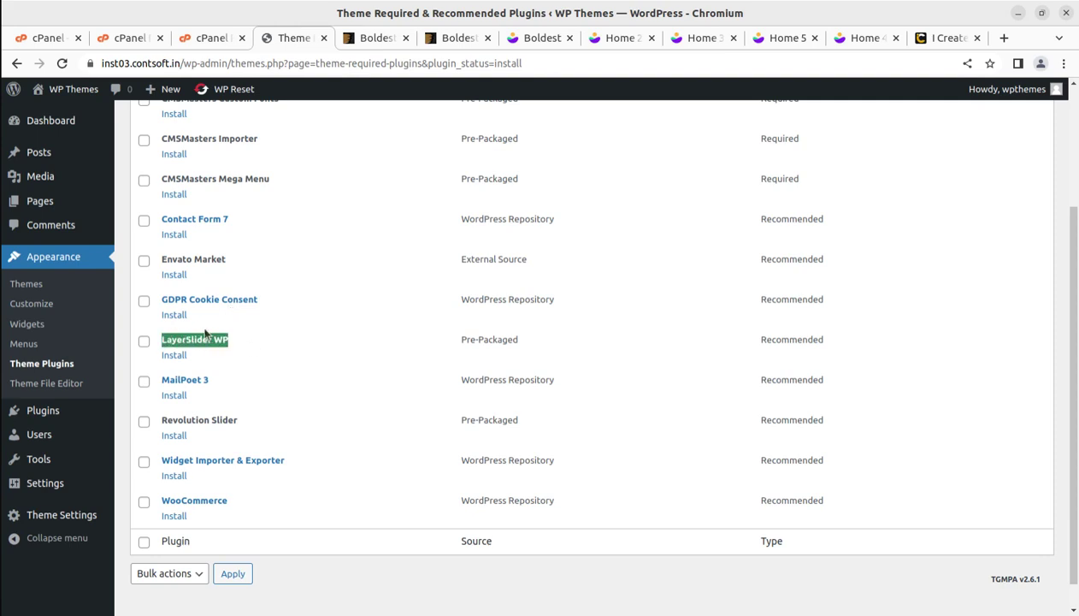
drag(220, 381, 150, 375)
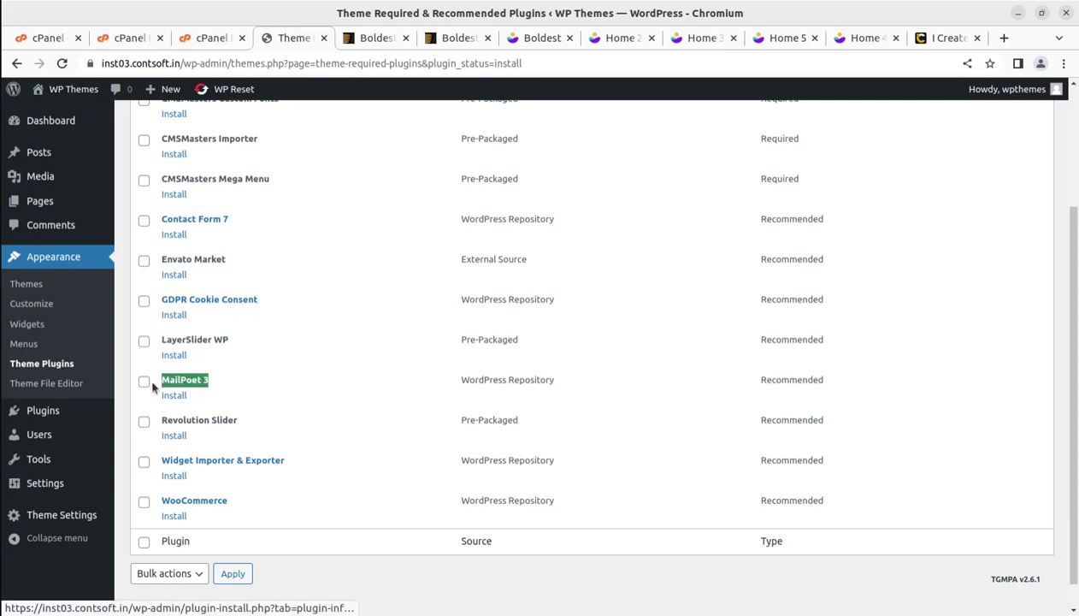
scroll(224, 381, down, 1)
drag(248, 390, 161, 386)
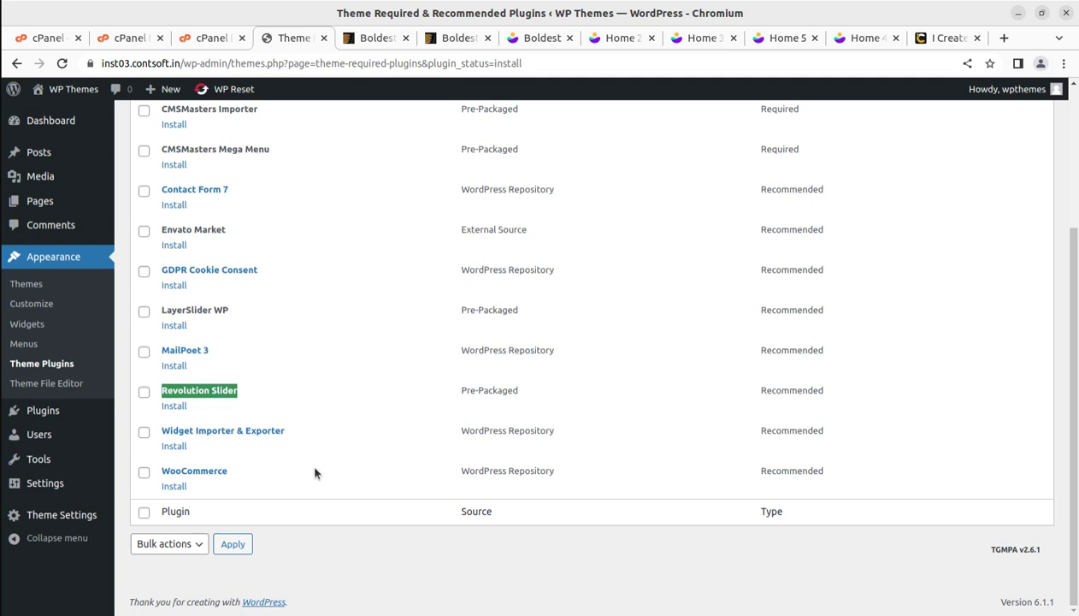
scroll(306, 479, up, 3)
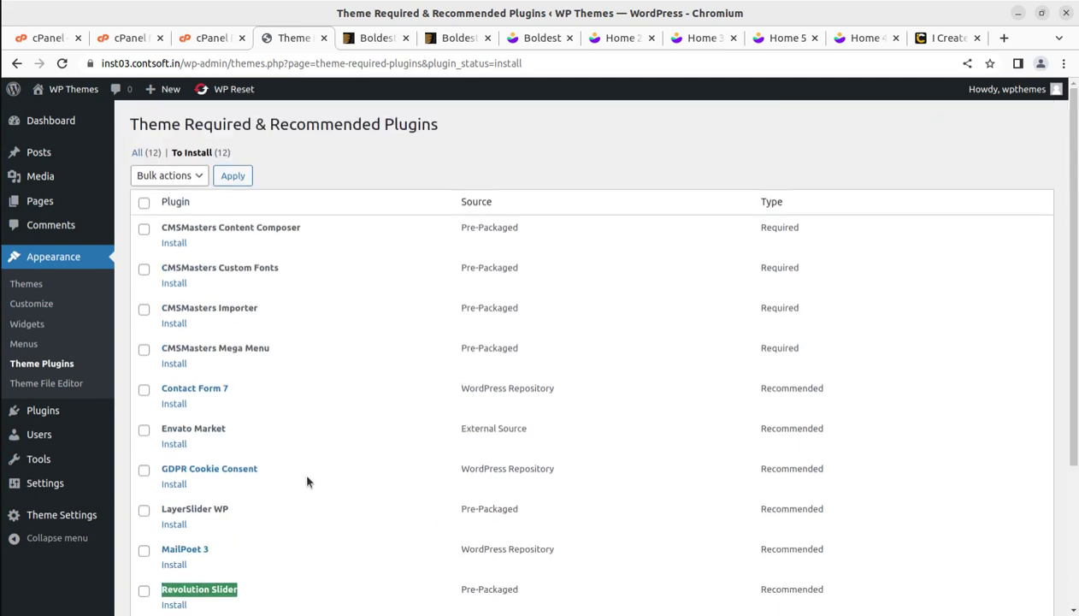
- Select all required and recommended theme plugins and install them in bulk
click(144, 206)
scroll(611, 397, down, 2)
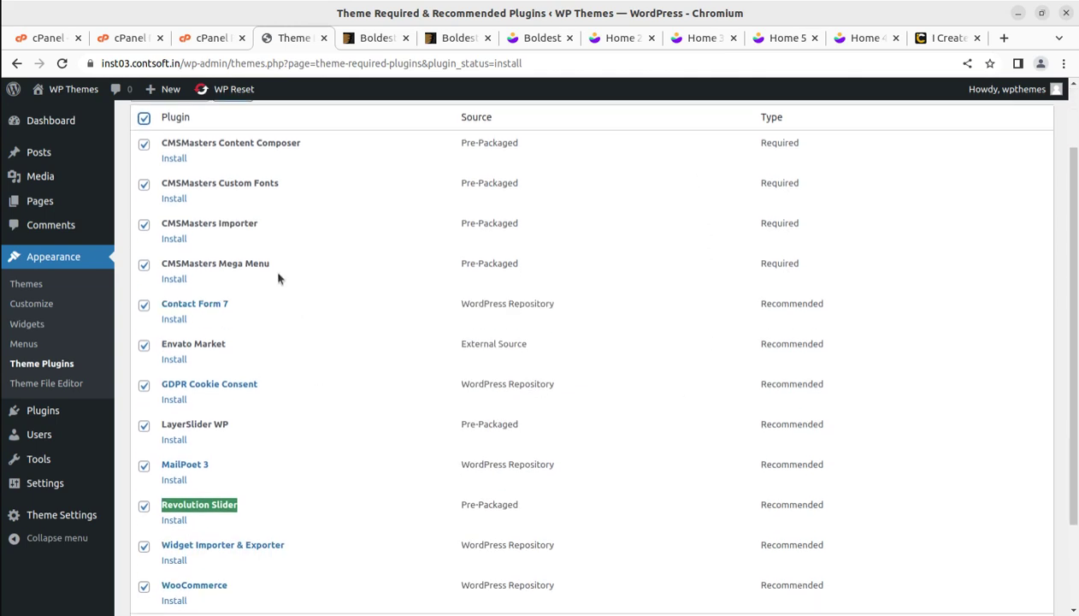
scroll(222, 442, down, 3)
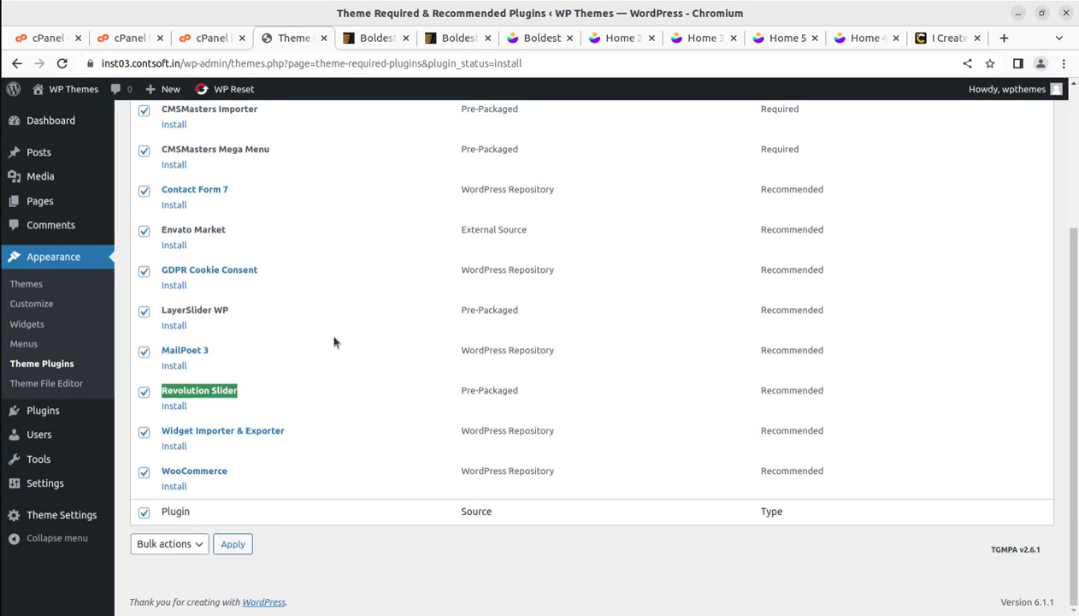
scroll(329, 342, up, 2)
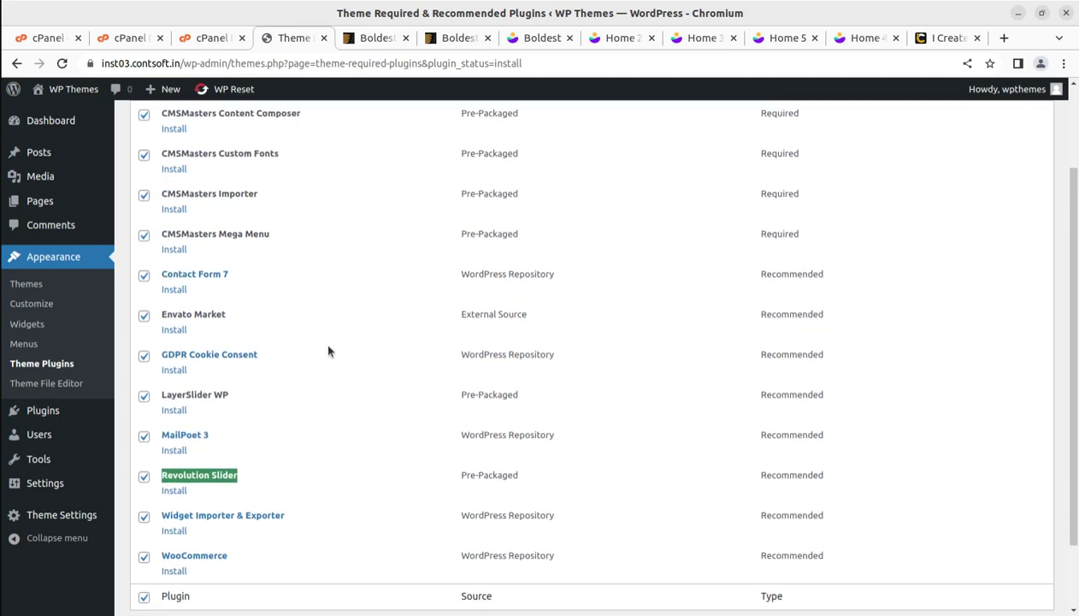
scroll(328, 351, up, 2)
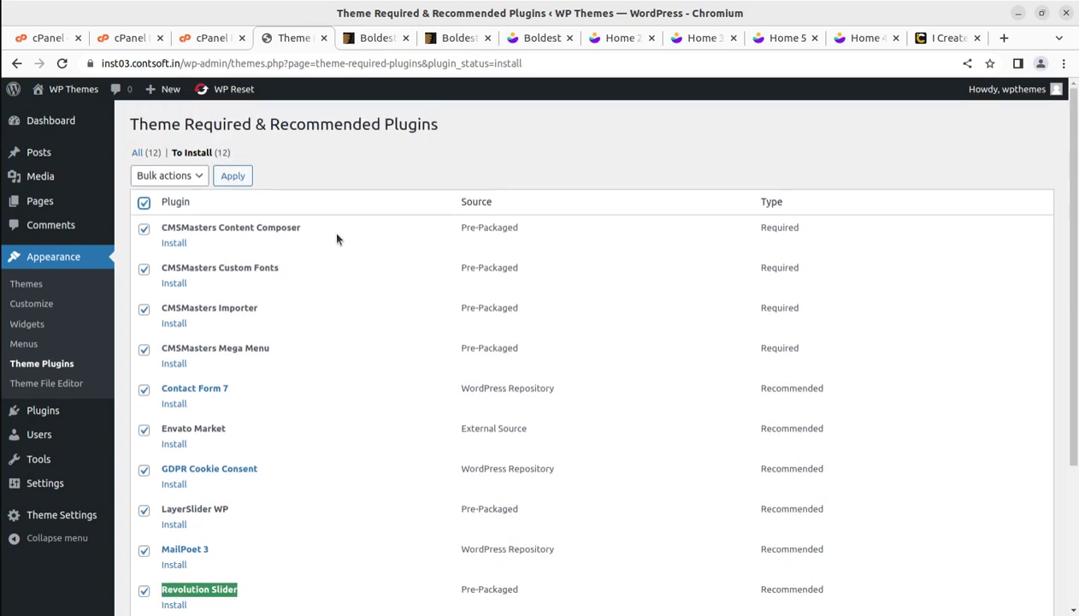
click(191, 178)
click(167, 203)
click(230, 177)
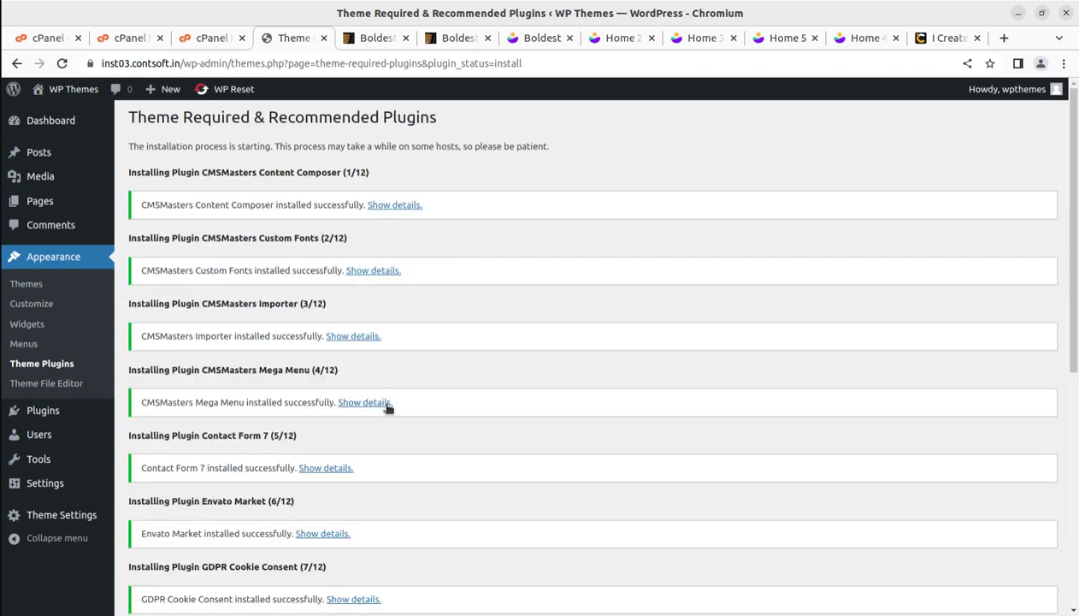
- Check the installation results for each plugin and return to the Theme Required & Recommended Plugins list
scroll(387, 408, down, 2)
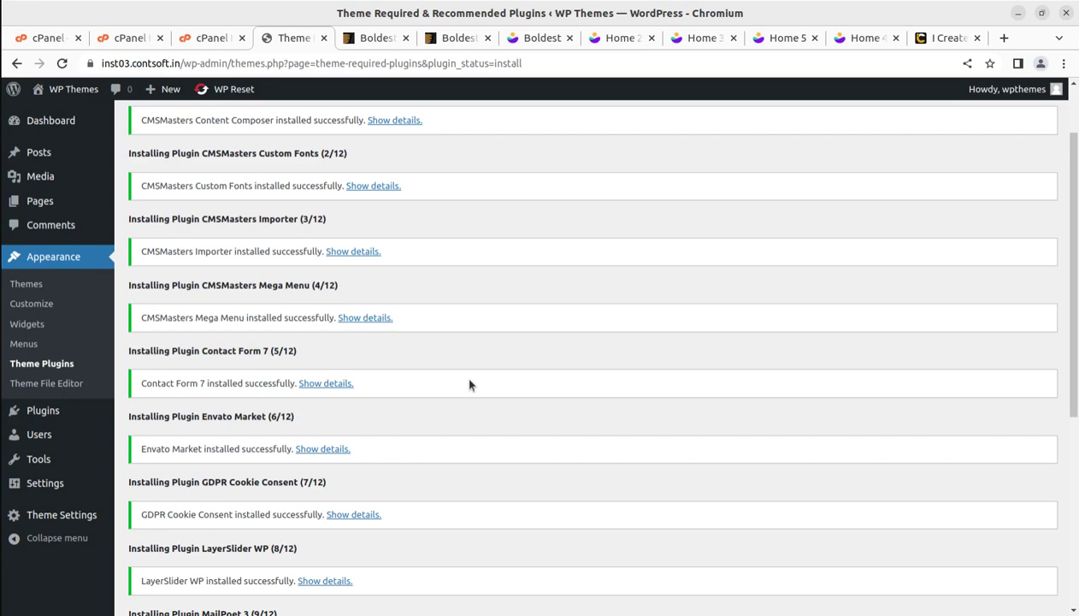
scroll(343, 403, down, 3)
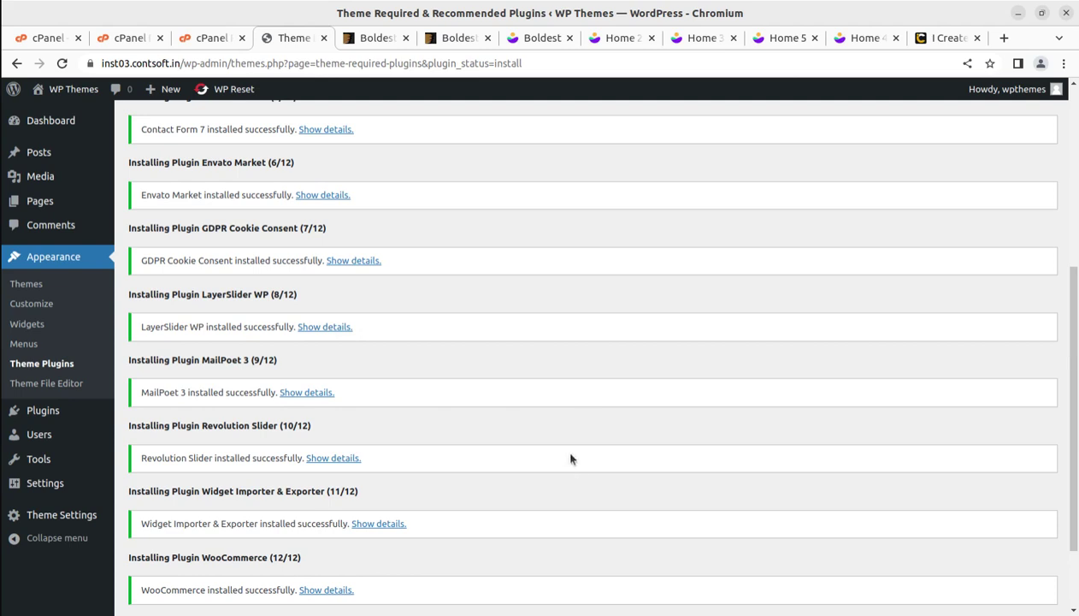
scroll(524, 444, down, 2)
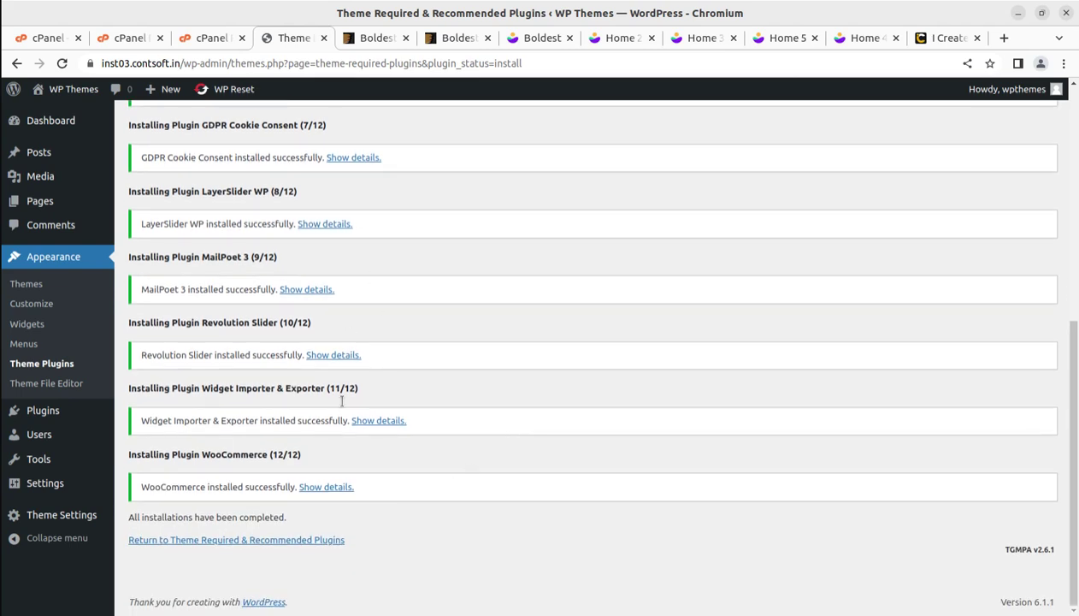
click(241, 542)
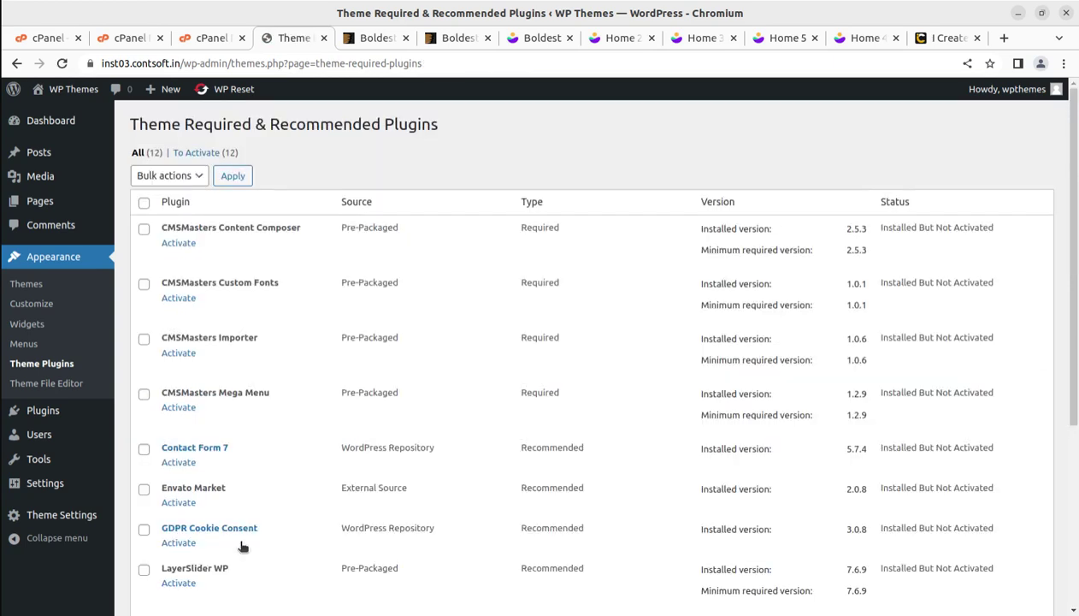
- Select all installed required and recommended theme plugins and activate them in bulk
click(143, 203)
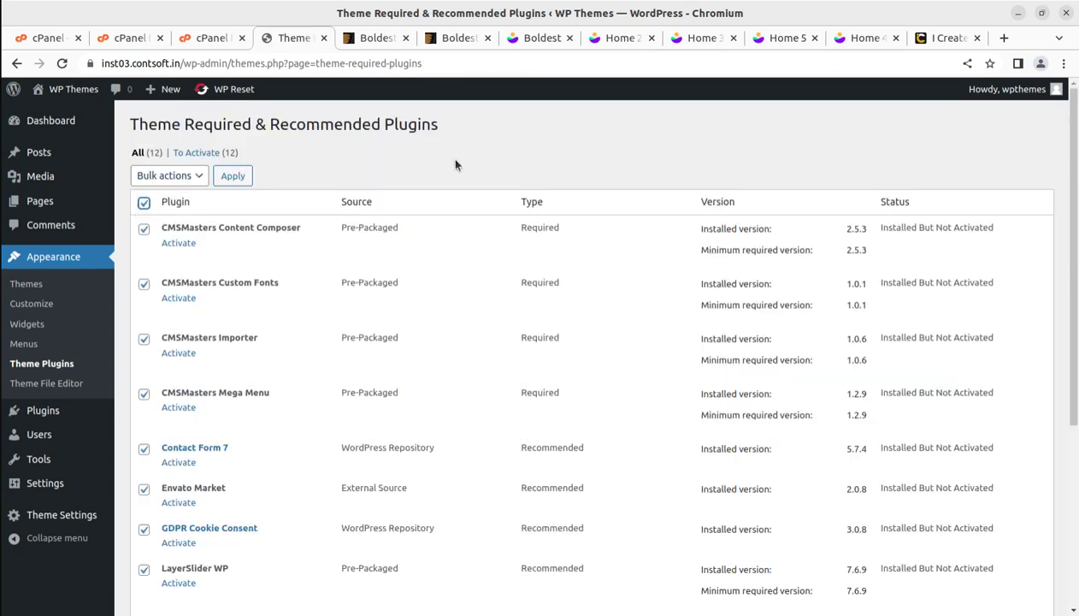
scroll(451, 156, down, 2)
scroll(214, 256, up, 2)
click(183, 178)
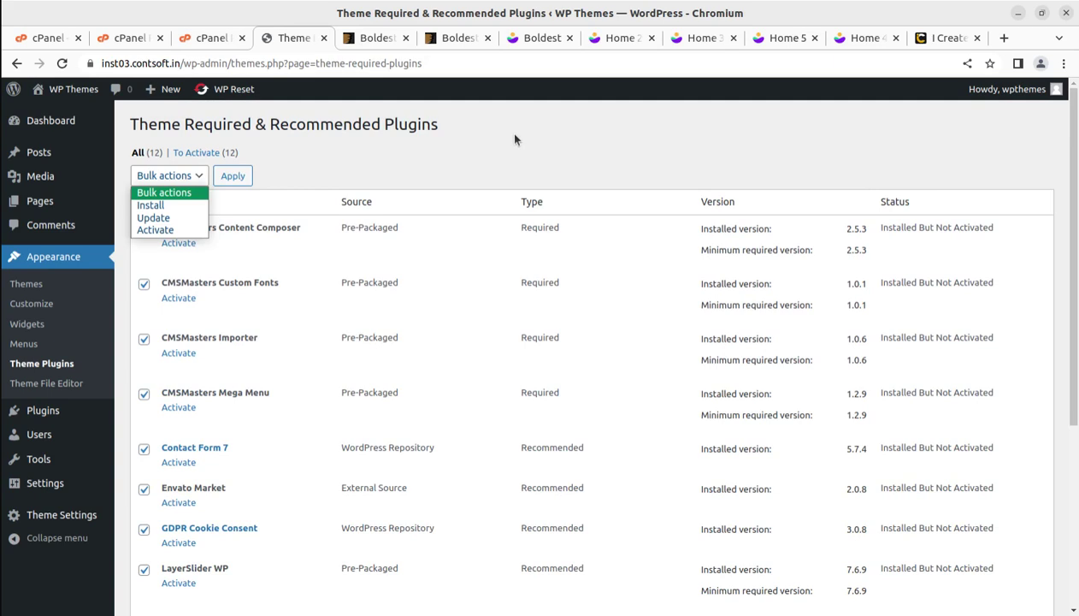
click(163, 229)
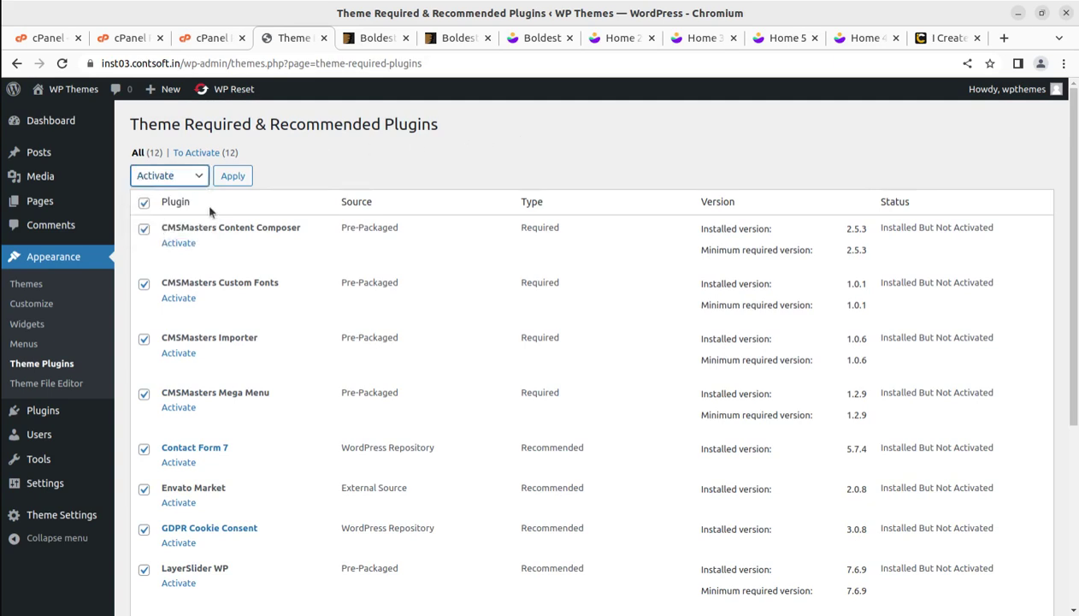
click(231, 176)
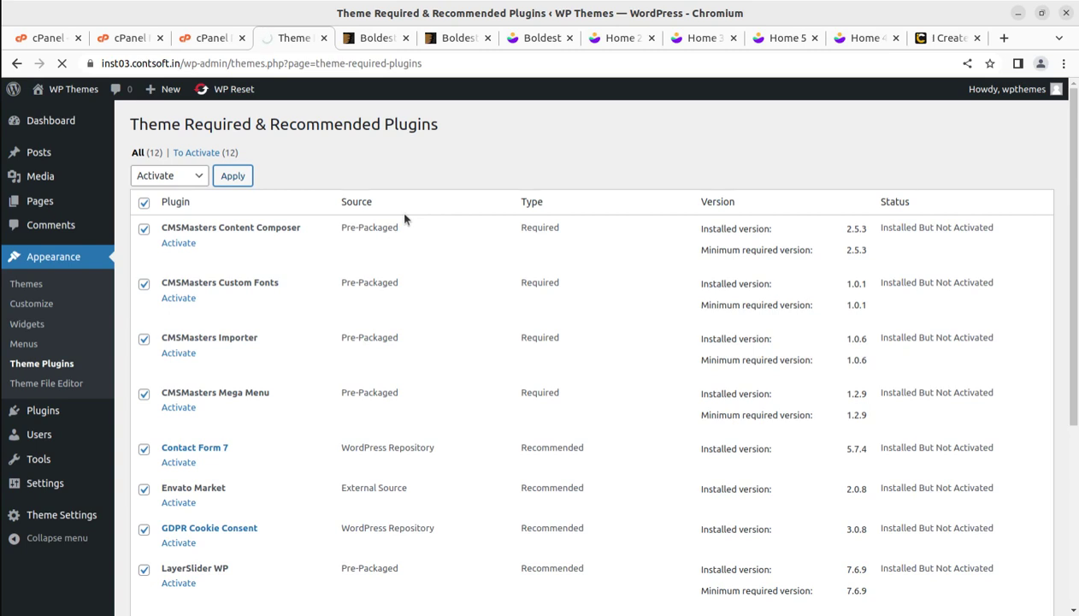
scroll(770, 257, down, 4)
scroll(879, 430, down, 2)
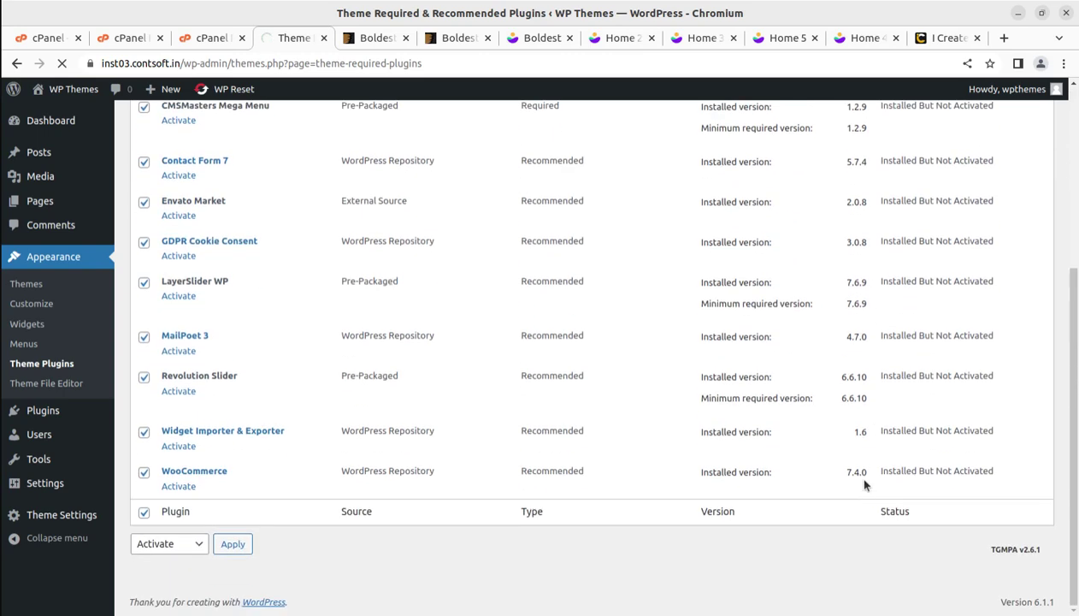
scroll(863, 283, up, 4)
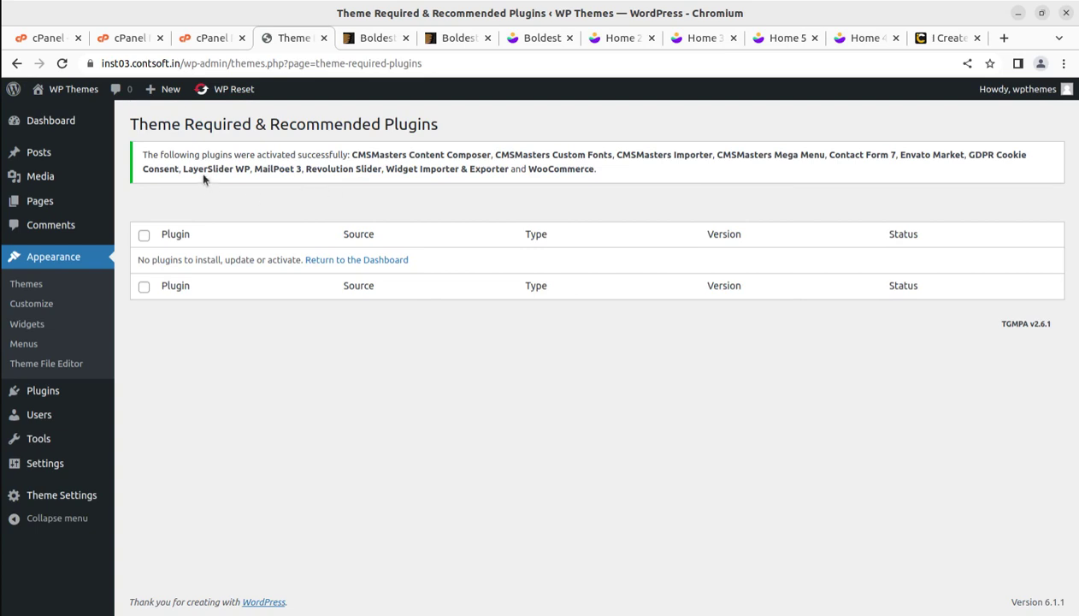
- Skip the WooCommerce store details setup, decline usage tracking, and return to the WordPress Dashboard
click(53, 124)
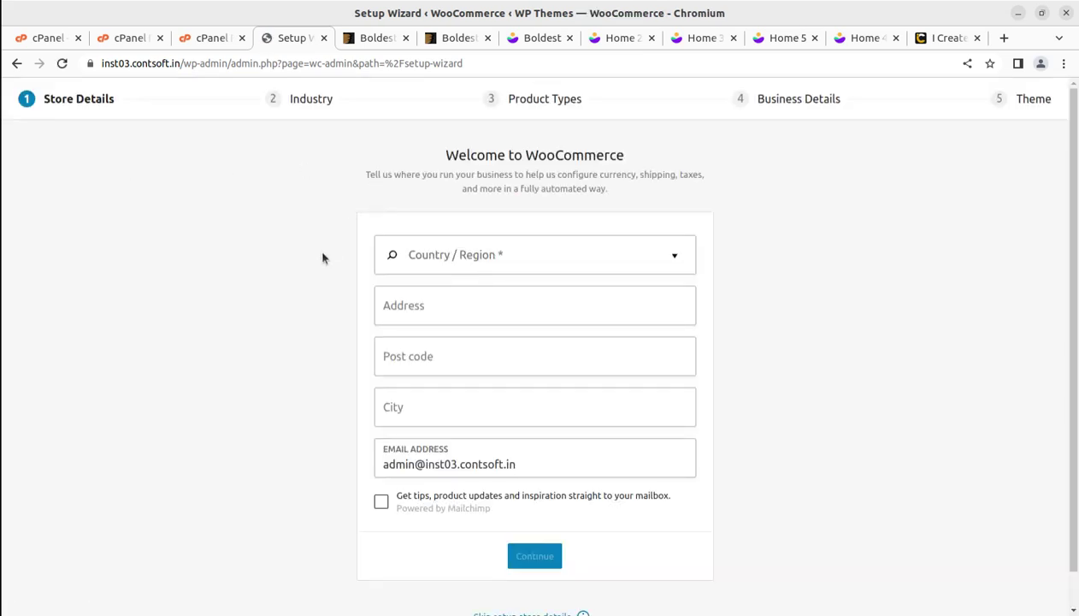
scroll(560, 438, down, 1)
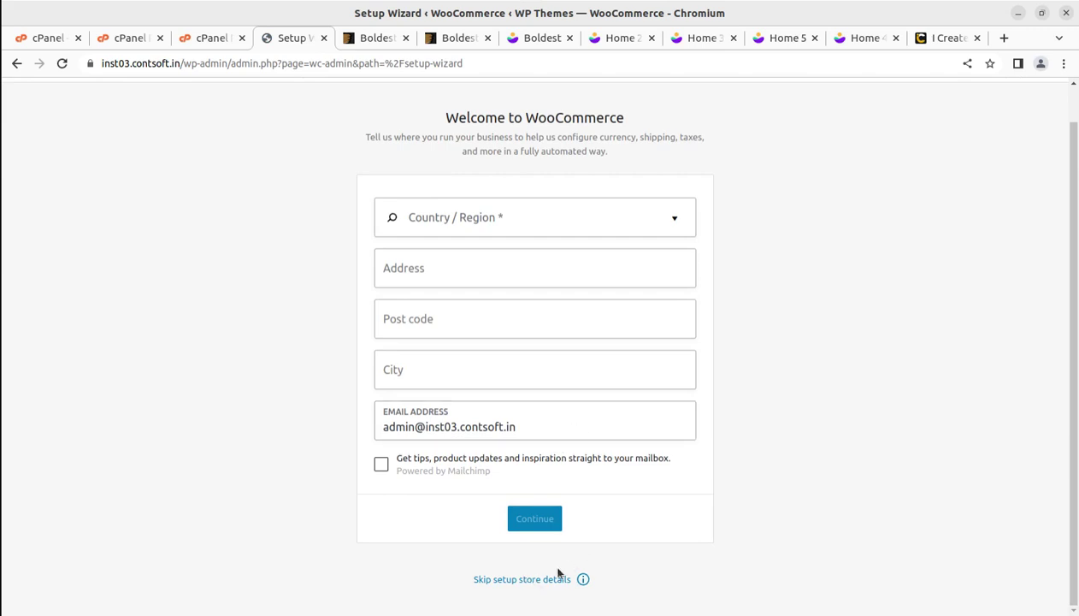
click(532, 581)
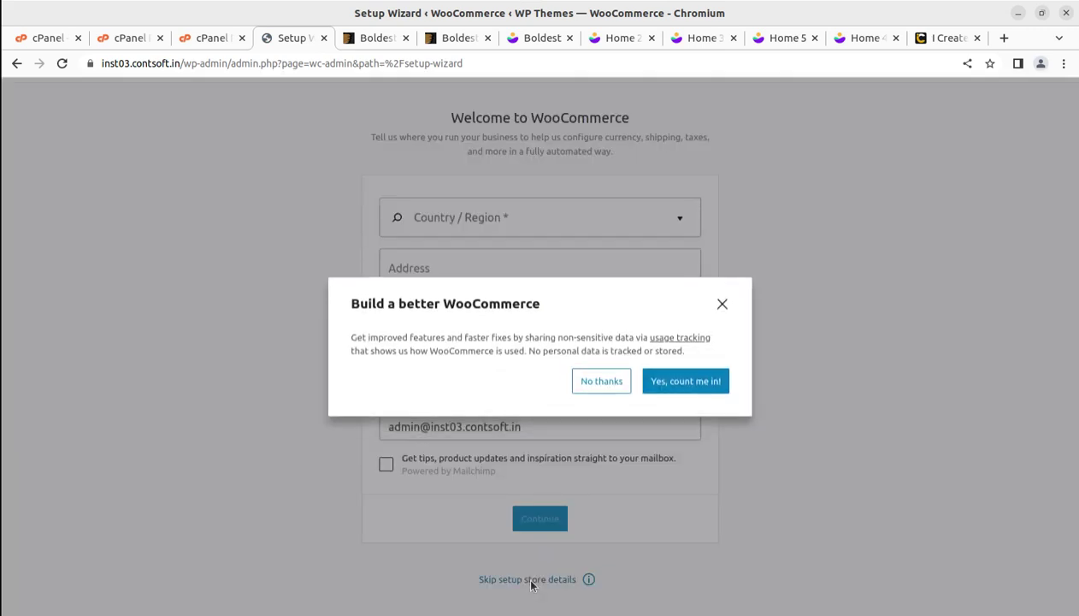
click(602, 383)
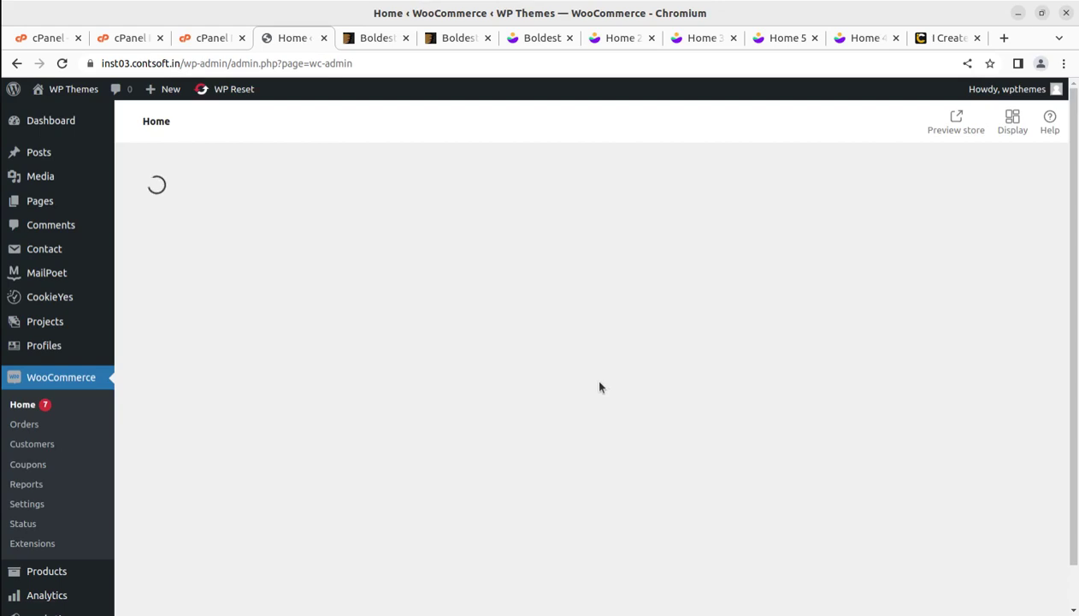
click(29, 124)
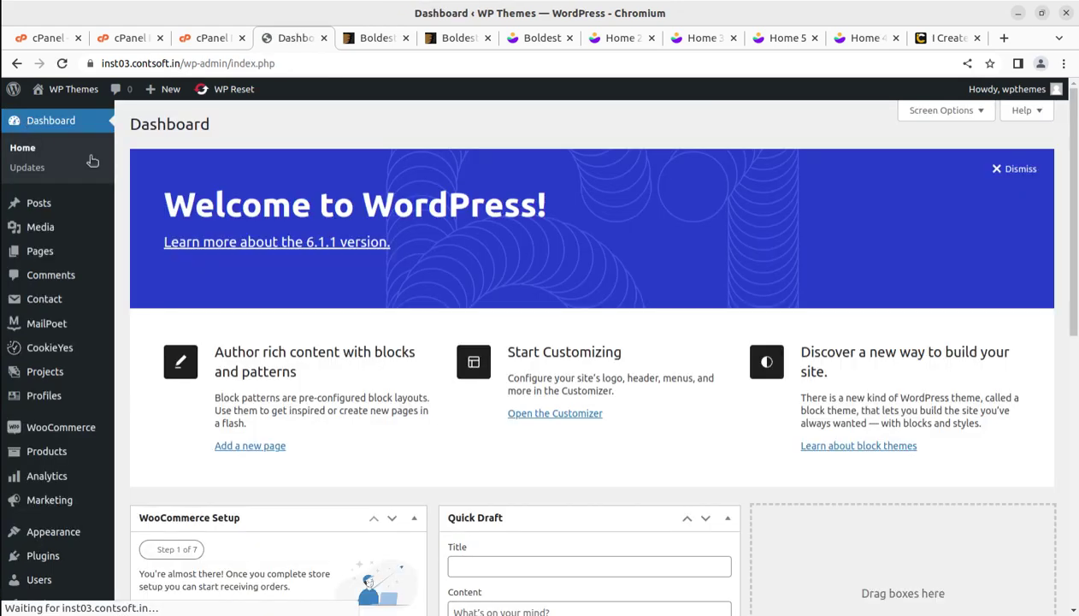
- Open the live site in a separate tab and compare its front page with the Boldest demo home page
scroll(274, 377, down, 4)
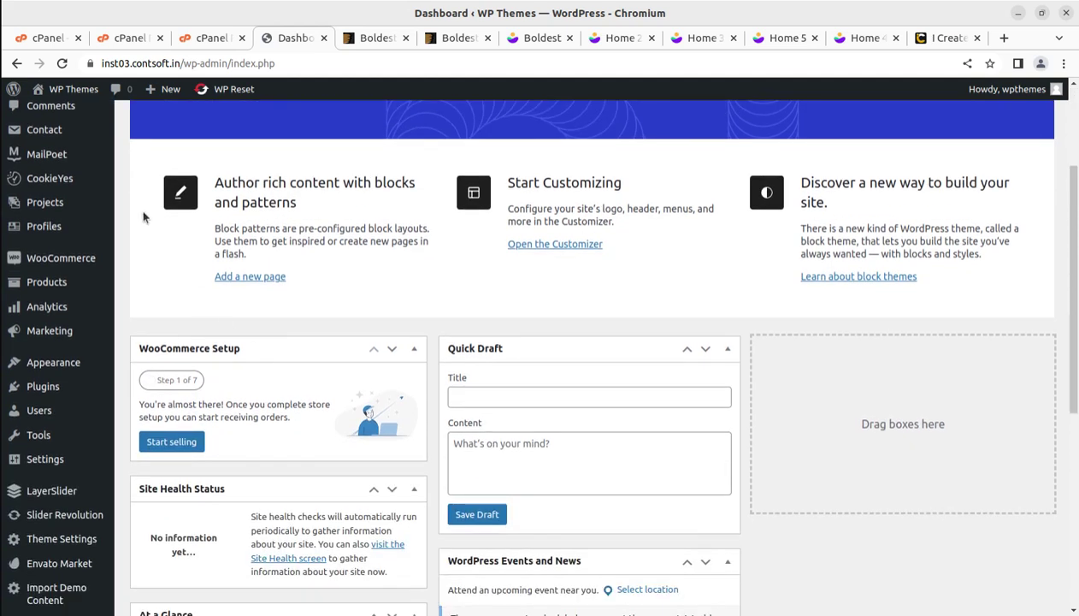
mouse_move(71, 89)
middle_click(58, 118)
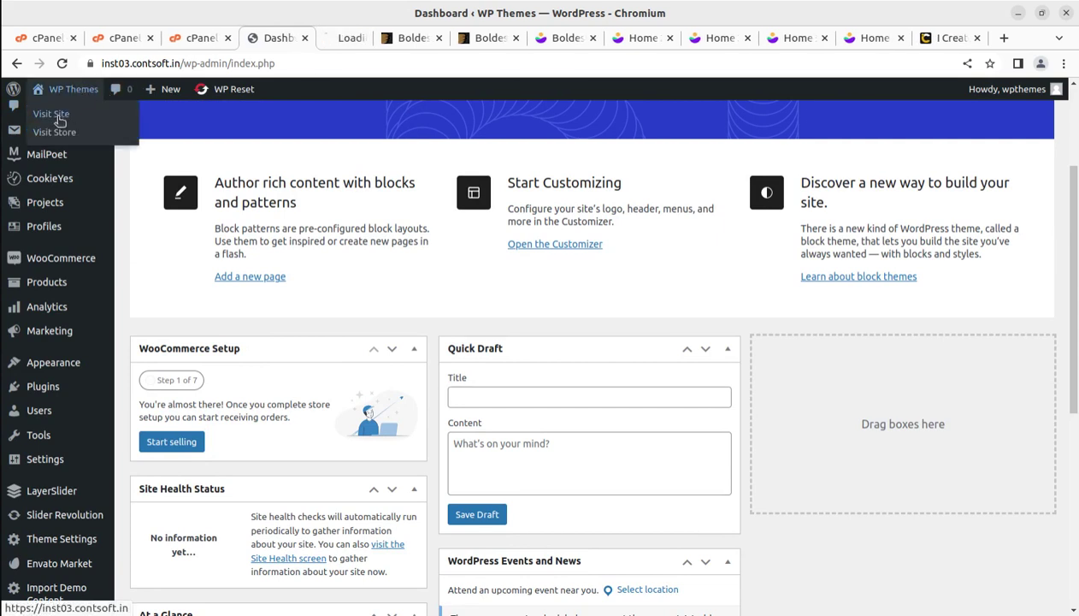
click(329, 47)
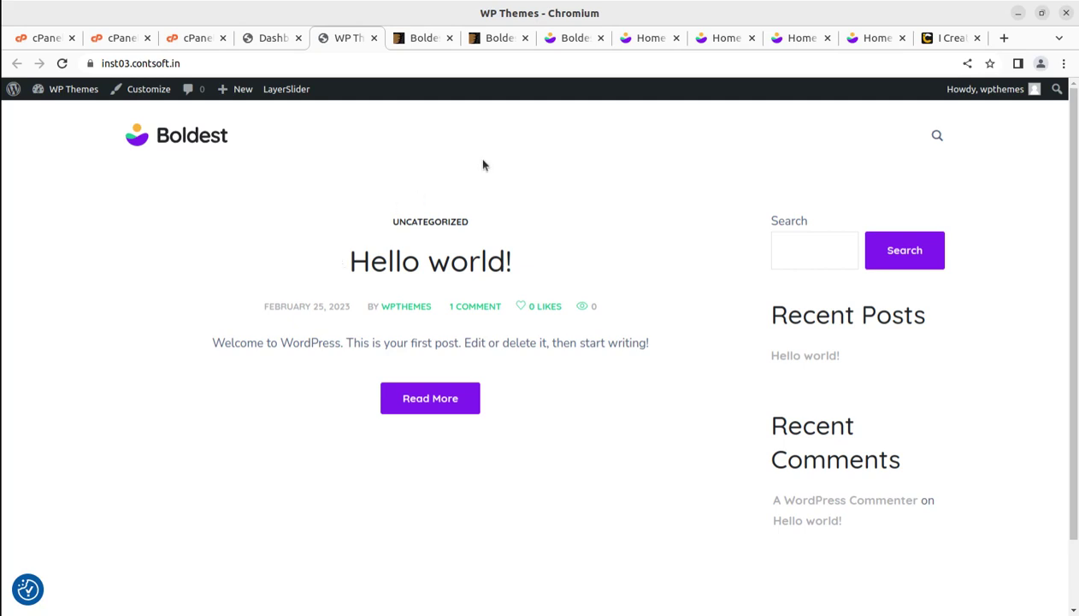
click(573, 36)
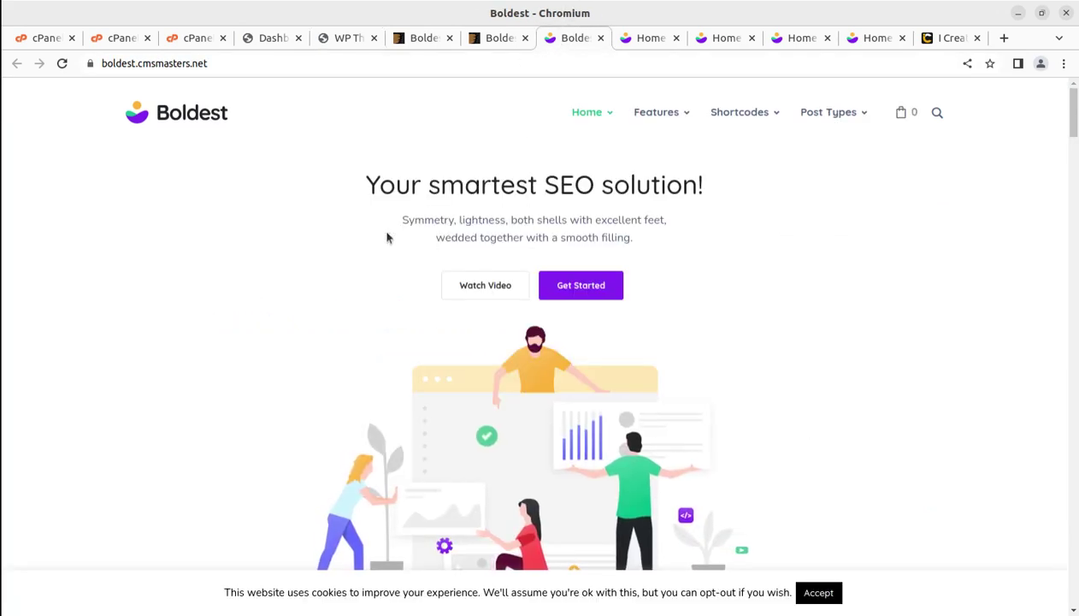
click(269, 39)
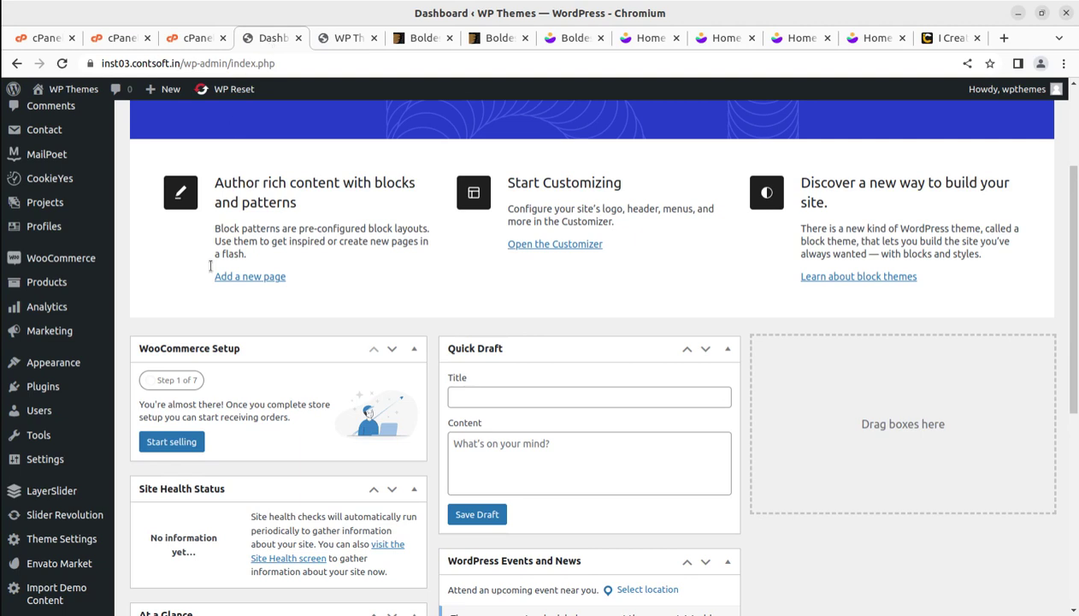
- Look over the Theme General Settings and the admin entries added by the activated plugins
mouse_move(53, 229)
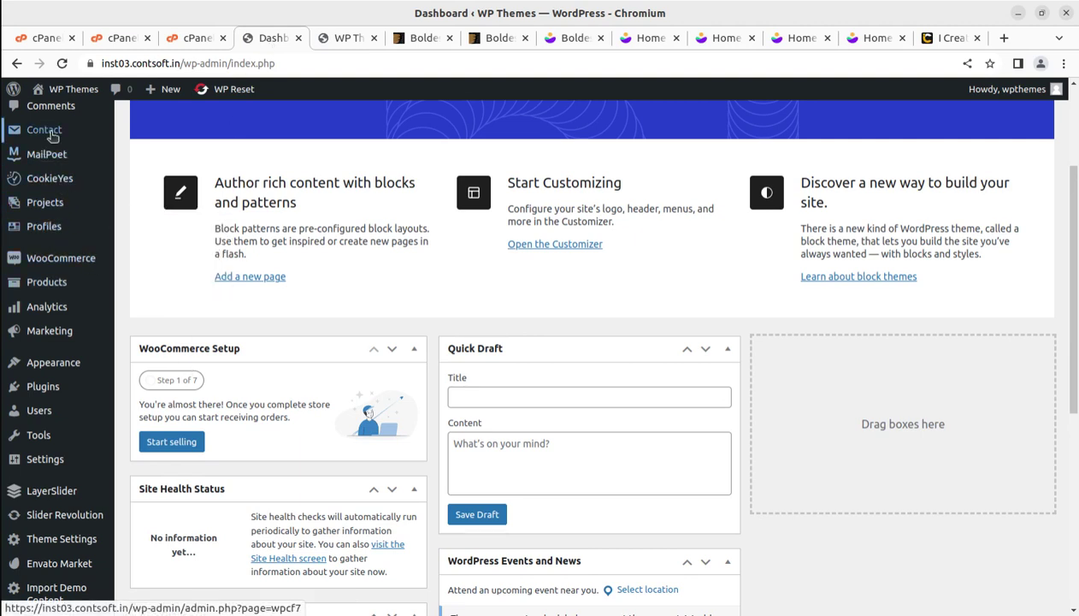
mouse_move(60, 542)
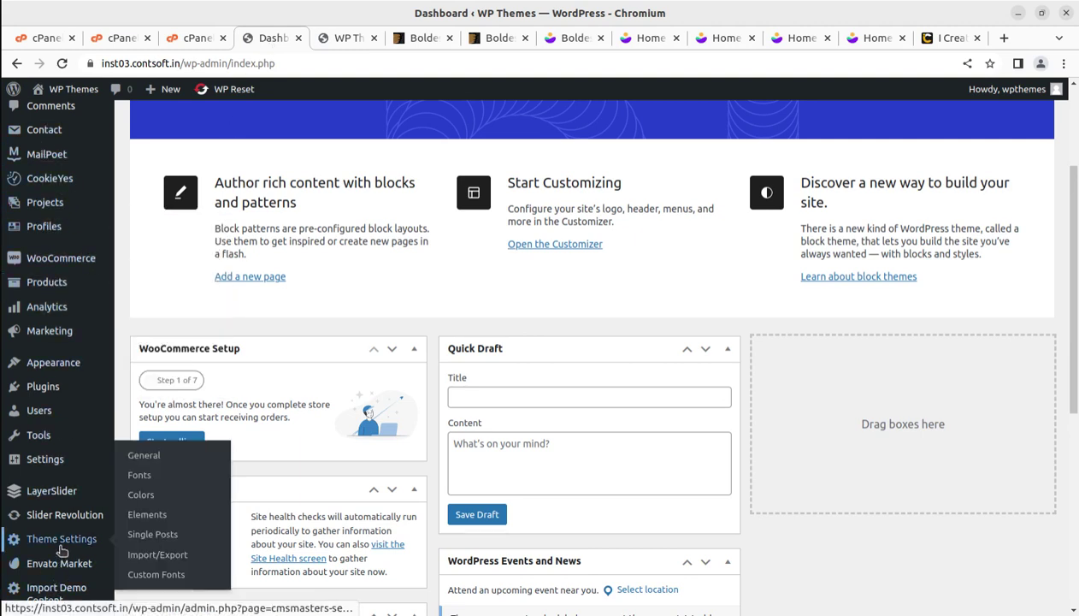
click(144, 458)
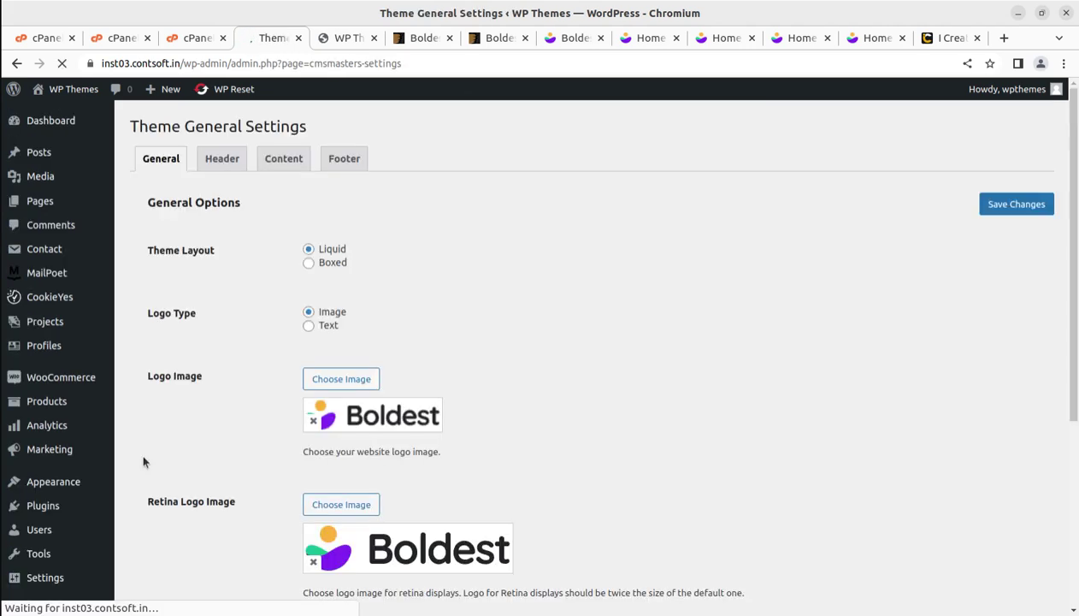
scroll(393, 334, down, 3)
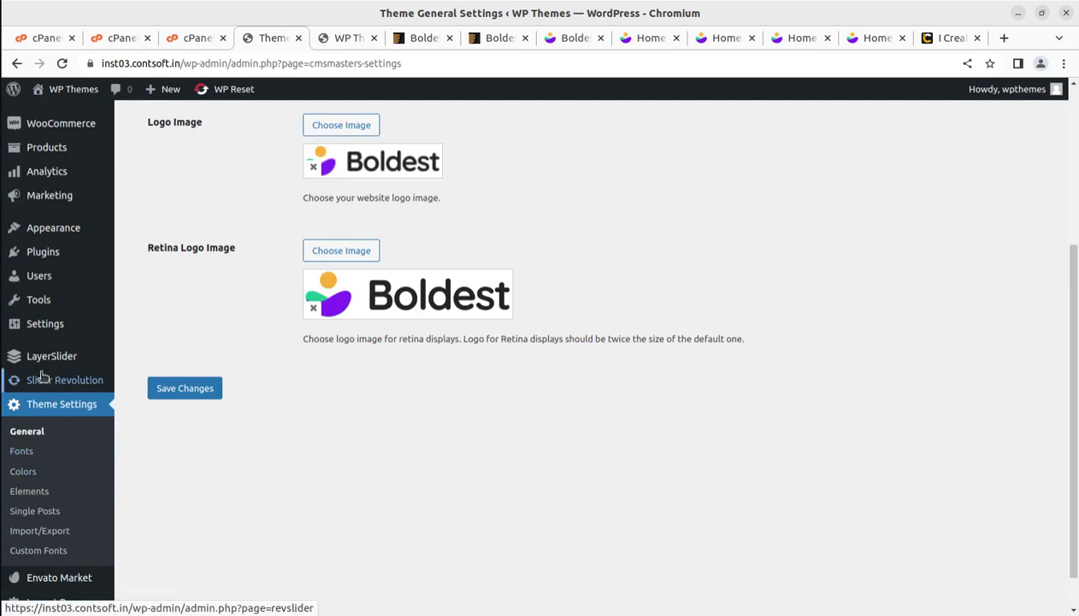
mouse_move(32, 308)
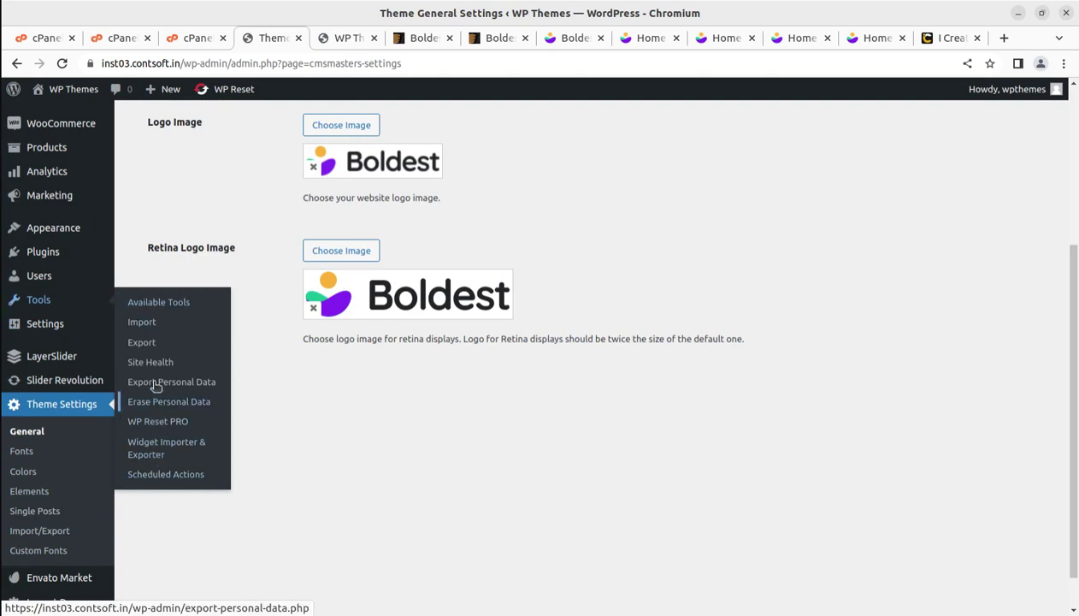
scroll(169, 337, up, 3)
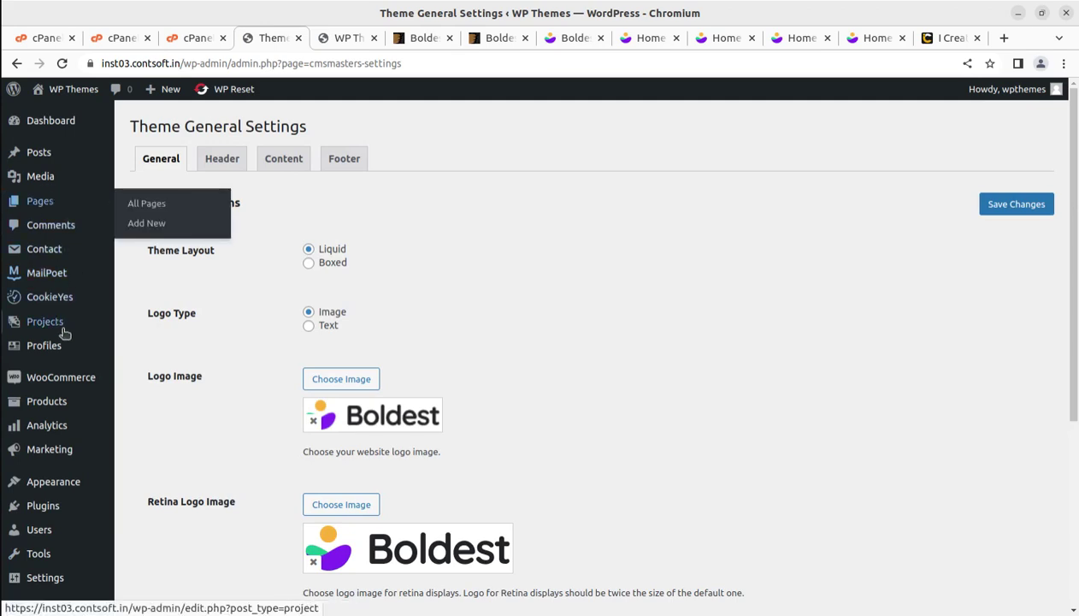
scroll(56, 432, down, 7)
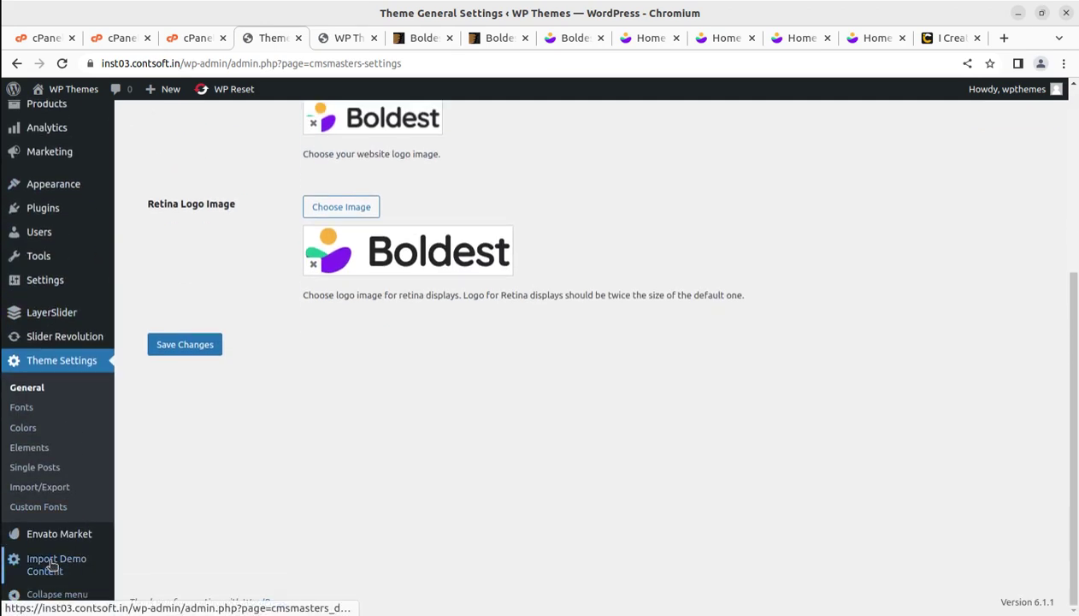
- Open the Demo Content Importer and choose Home-1-4 as the theme demo to import
click(51, 565)
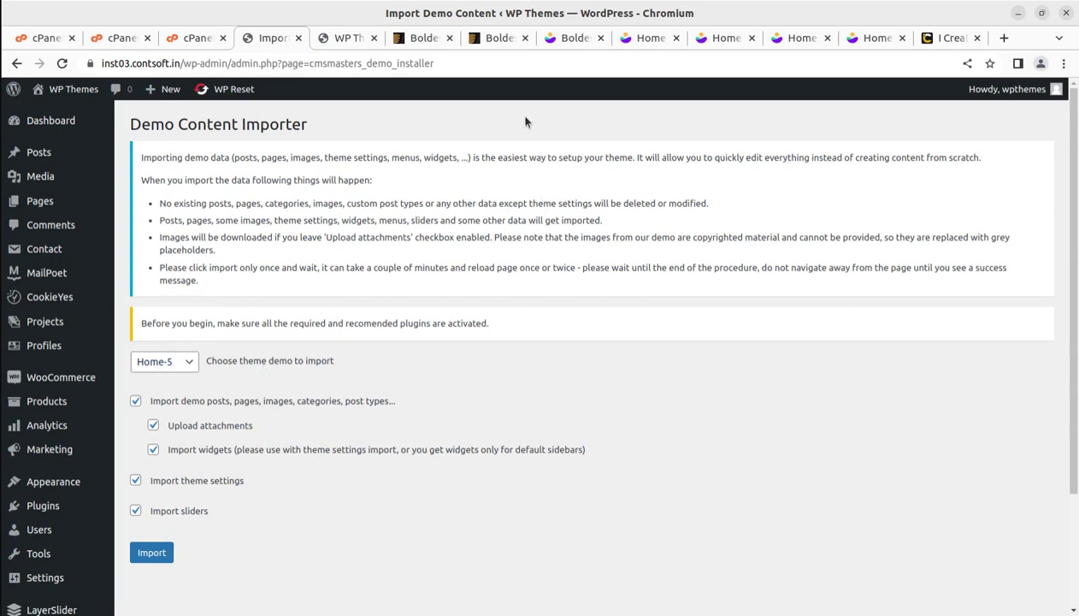
click(183, 363)
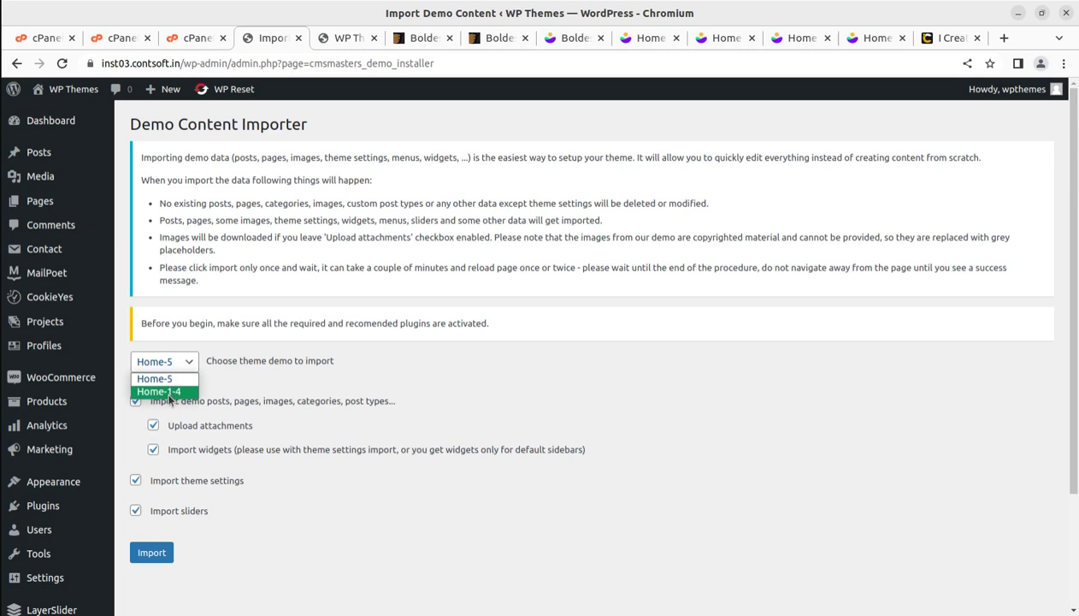
click(169, 392)
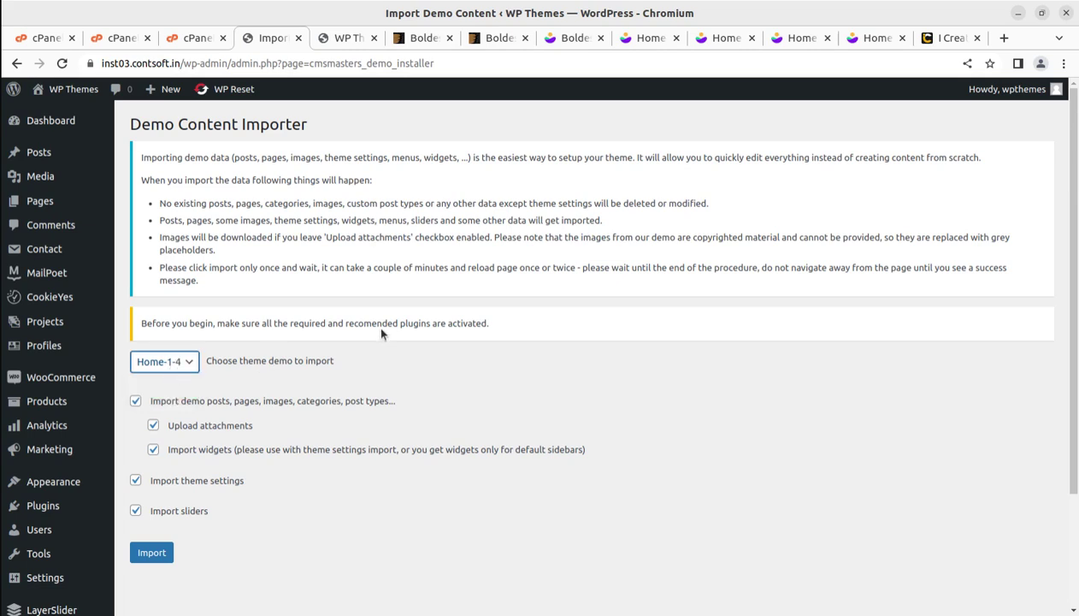
- Compare the Home 2, Home 3 and Home 5 demo pages of the Boldest theme against the importer's demo options
click(162, 365)
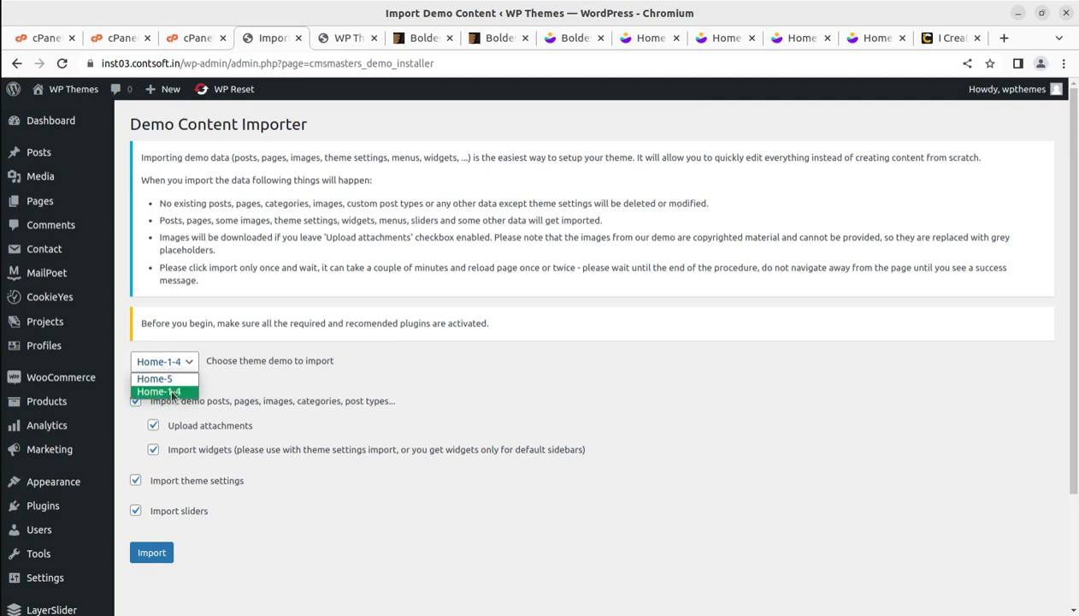
click(646, 44)
click(650, 40)
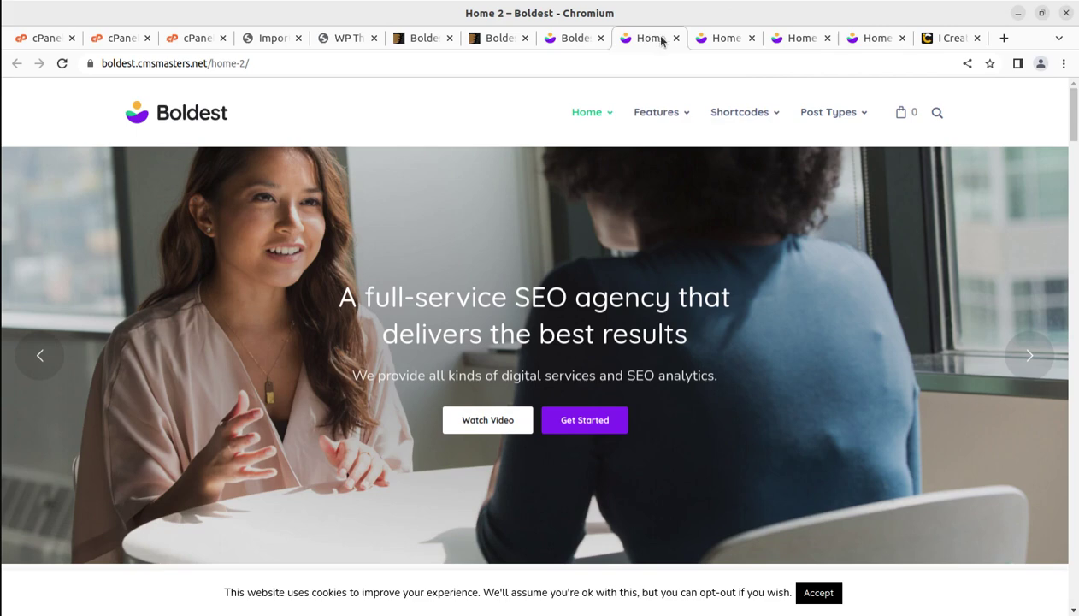
click(721, 39)
click(789, 46)
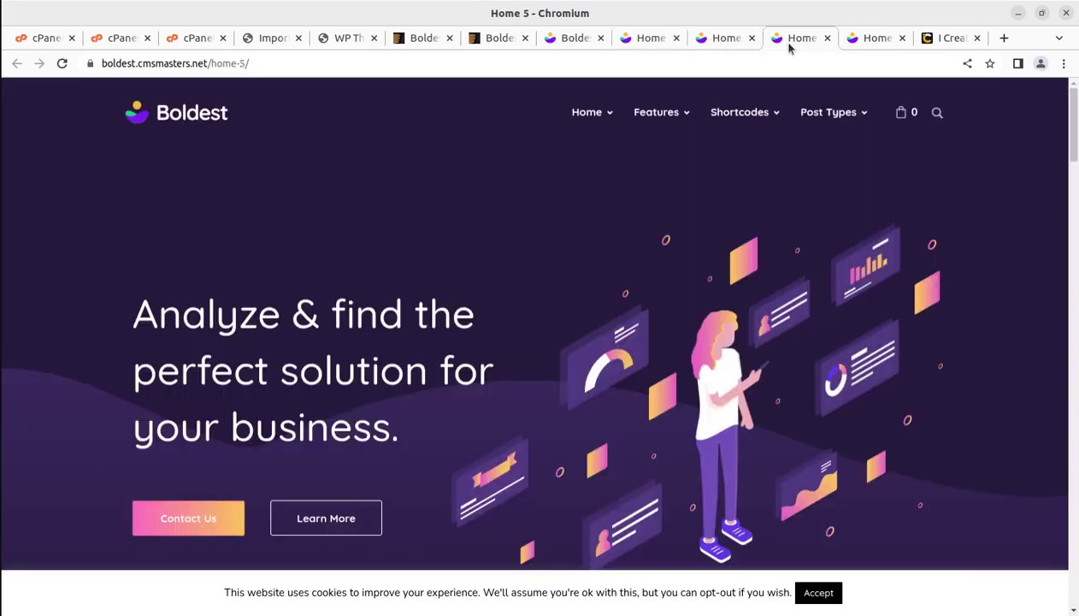
scroll(480, 248, down, 10)
scroll(479, 265, up, 5)
scroll(480, 262, down, 7)
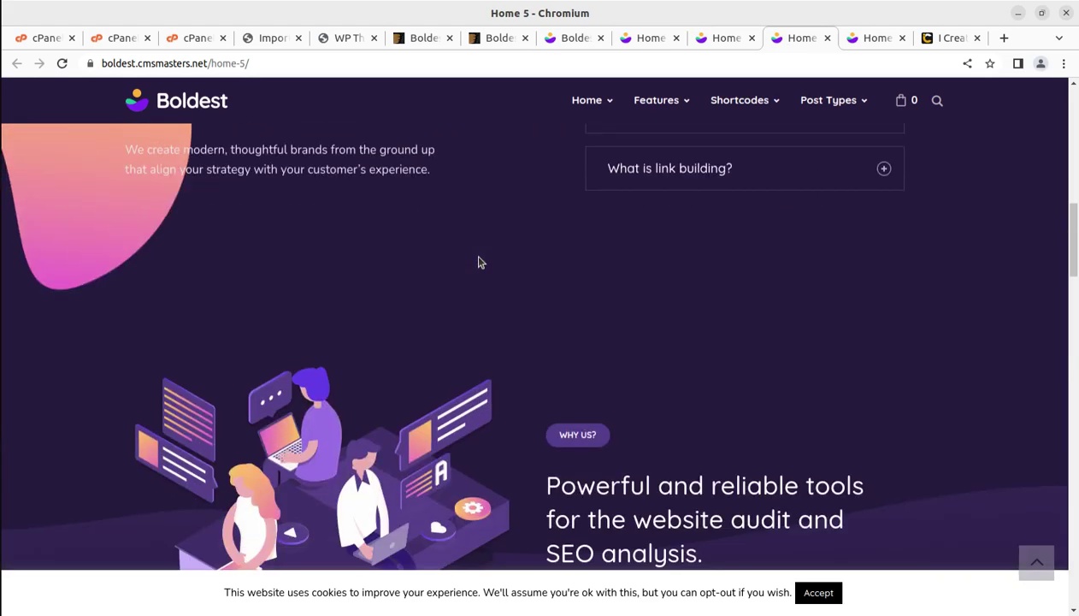
- Import the Home-1-4 demo with its posts, pages, attachments, widgets, theme settings and sliders
key(ctrl+4)
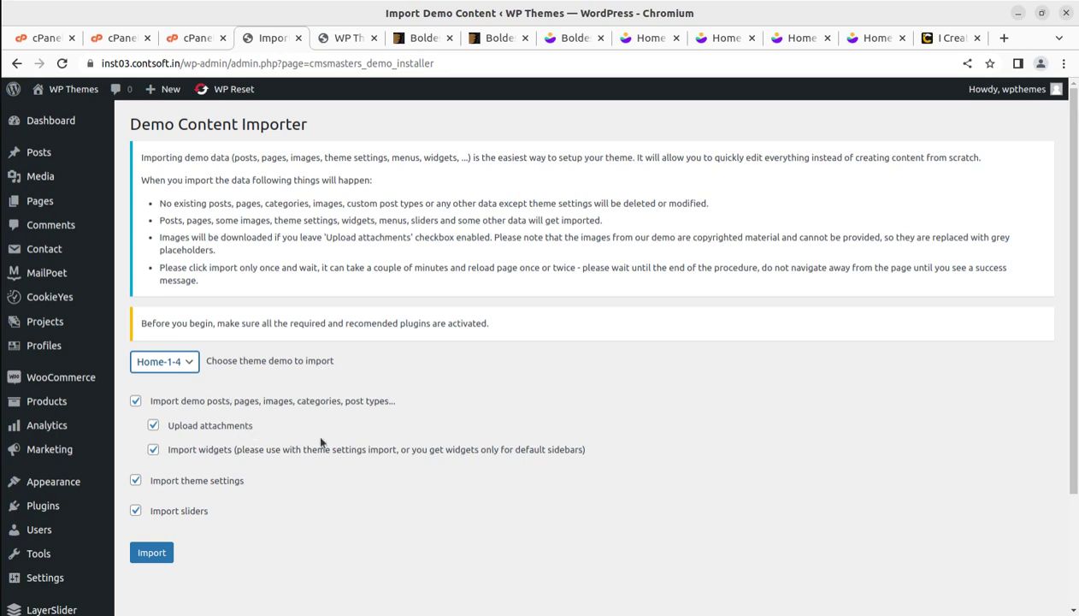
click(151, 556)
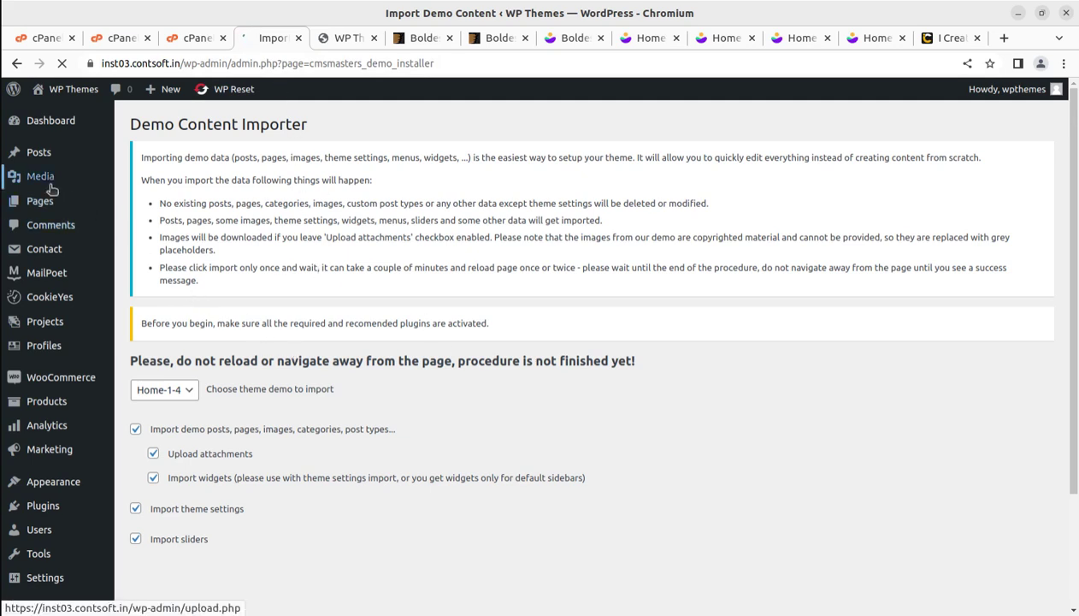
- Check the Media Library in a separate tab for imported images, refresh it, and return to the Demo Content Importer
mouse_move(51, 181)
click(135, 183)
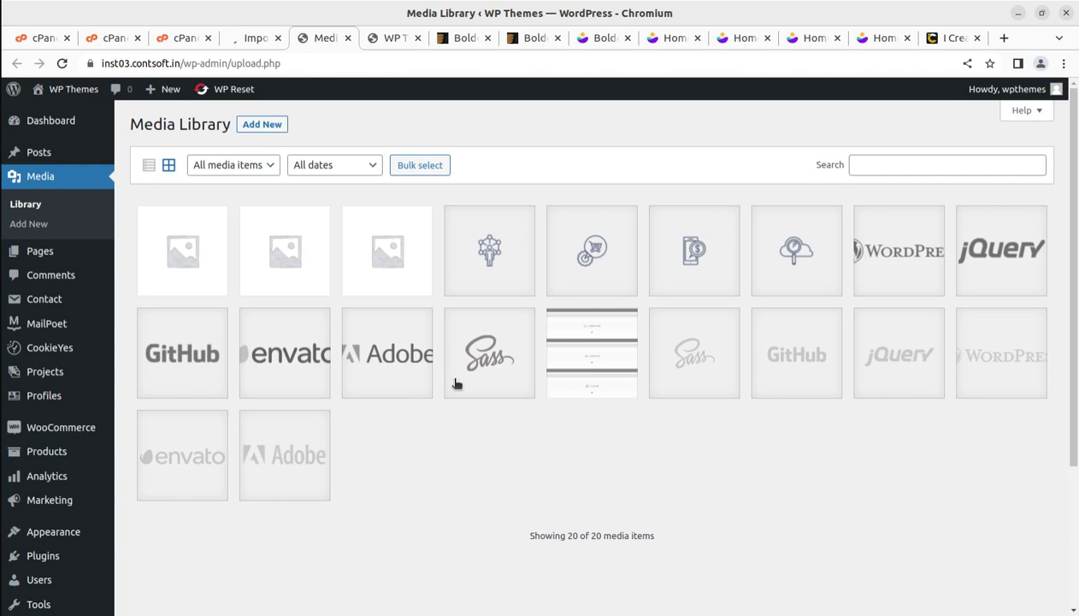
click(258, 48)
click(329, 38)
click(62, 63)
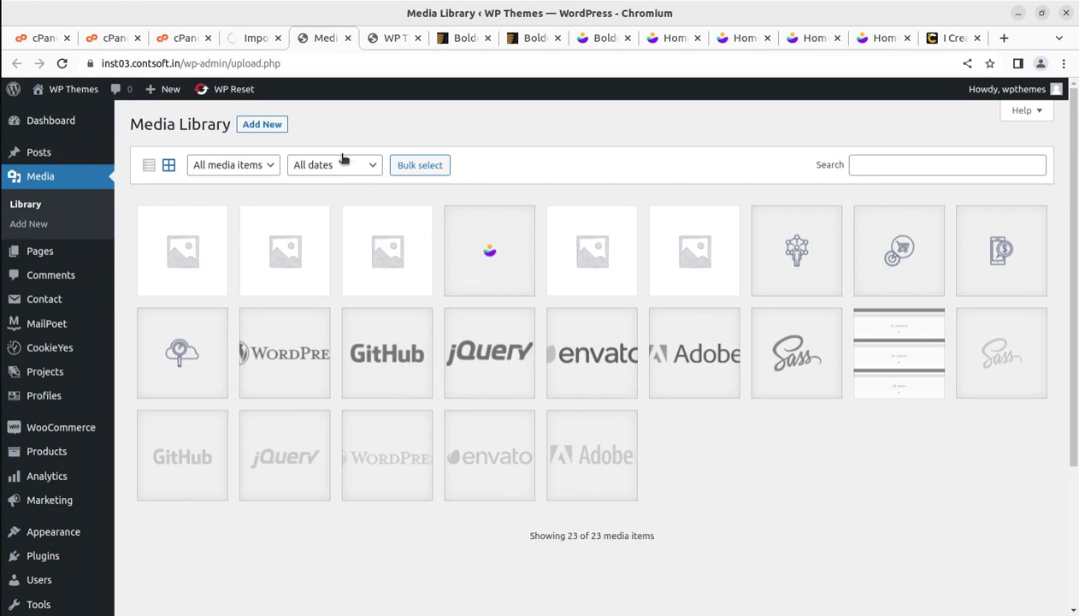
click(256, 37)
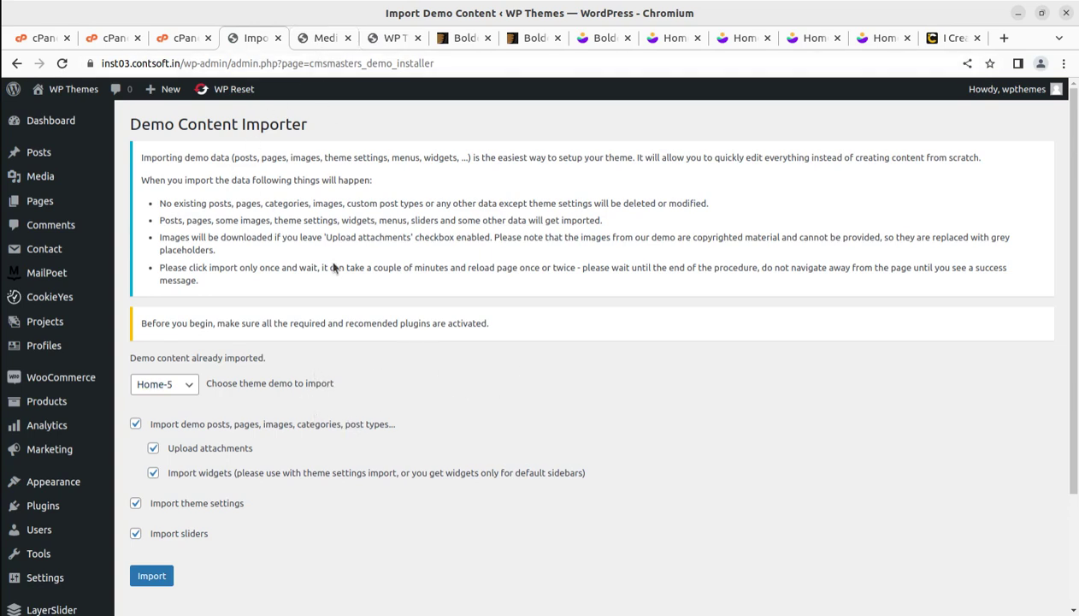
- Refresh the Media Library and look through the complete set of imported images
click(315, 37)
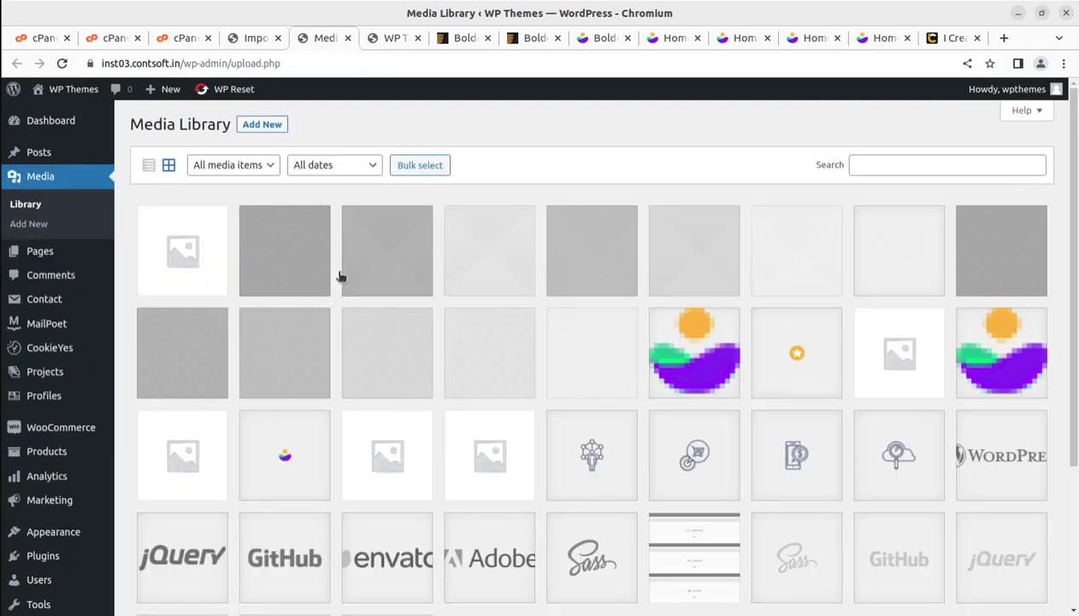
click(63, 63)
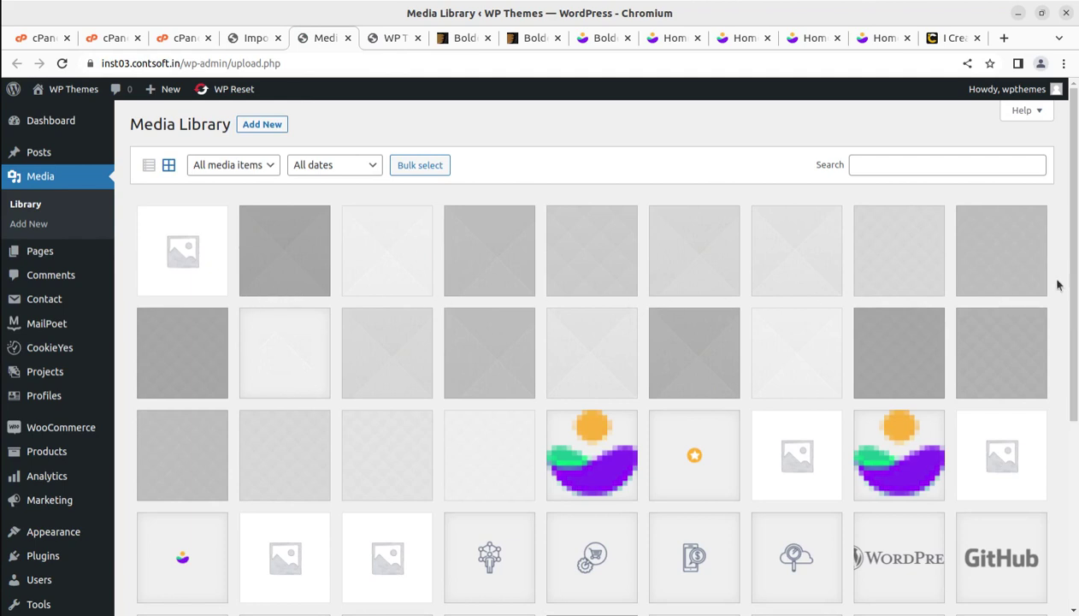
scroll(442, 469, down, 5)
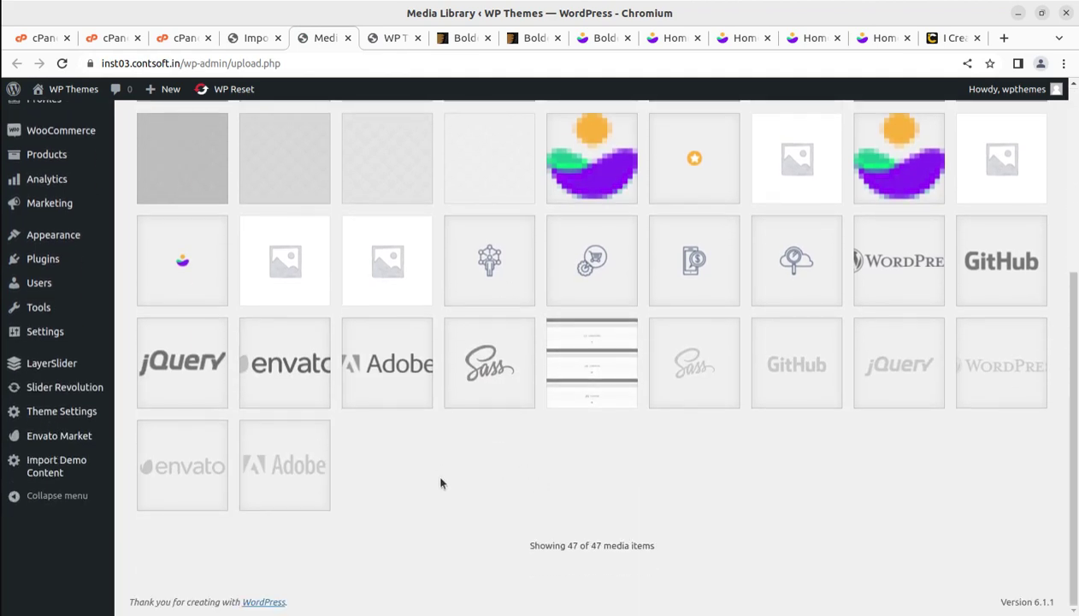
scroll(596, 434, up, 5)
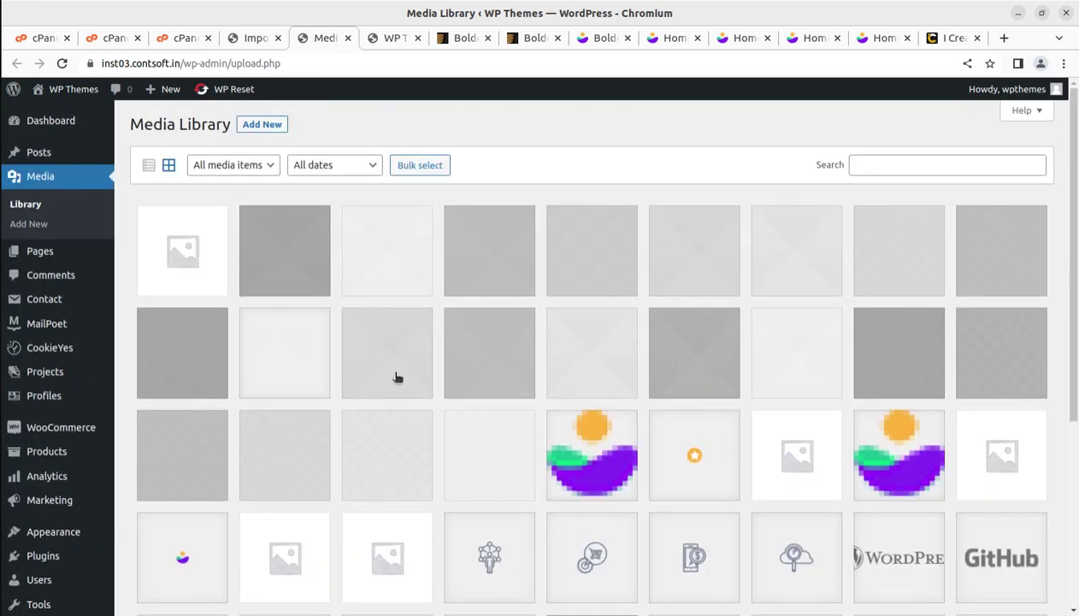
- Open the list of all pages and review it for pages imported from the demo
mouse_move(90, 256)
click(141, 257)
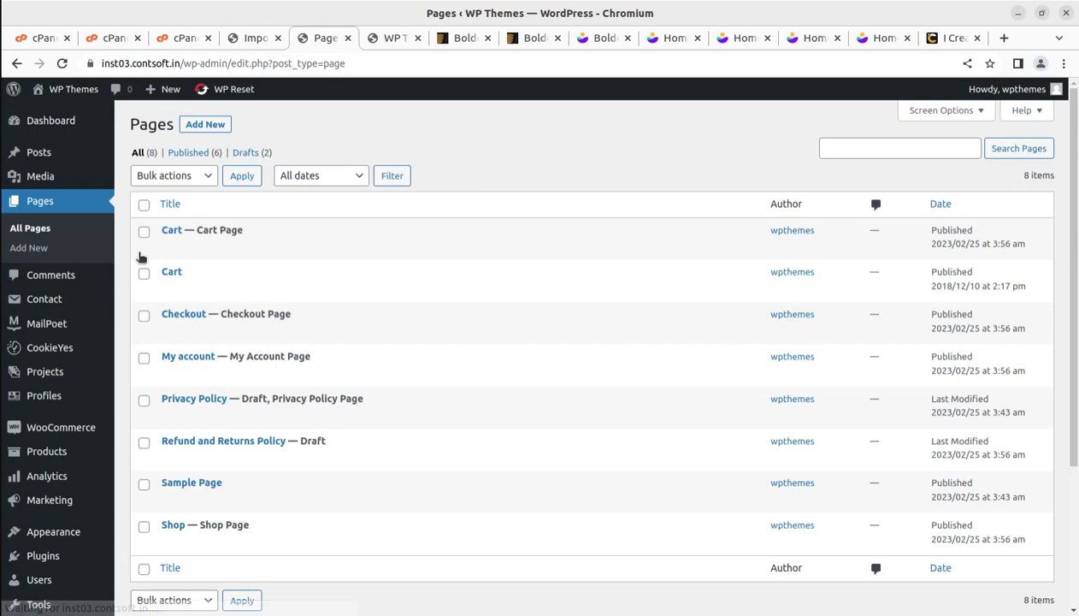
scroll(210, 407, down, 3)
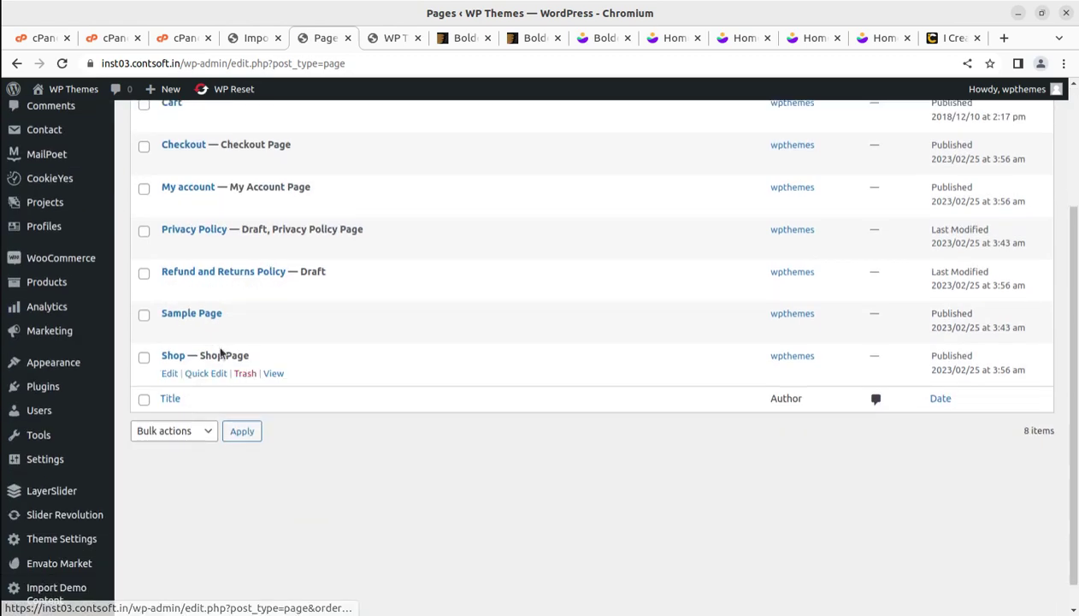
scroll(215, 360, down, 1)
scroll(216, 360, up, 3)
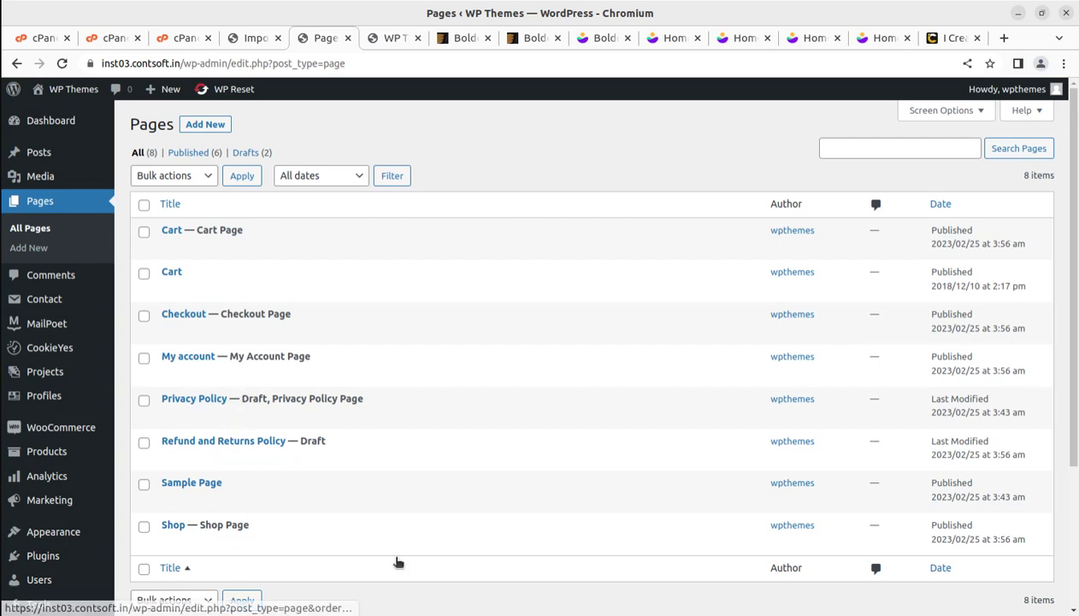
mouse_move(65, 125)
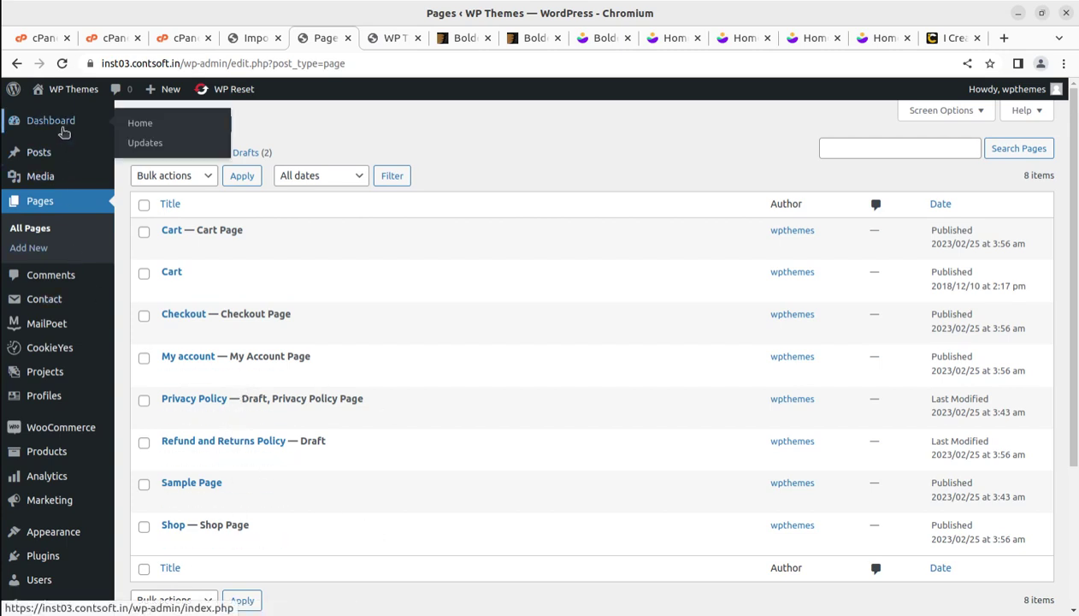
scroll(428, 451, down, 4)
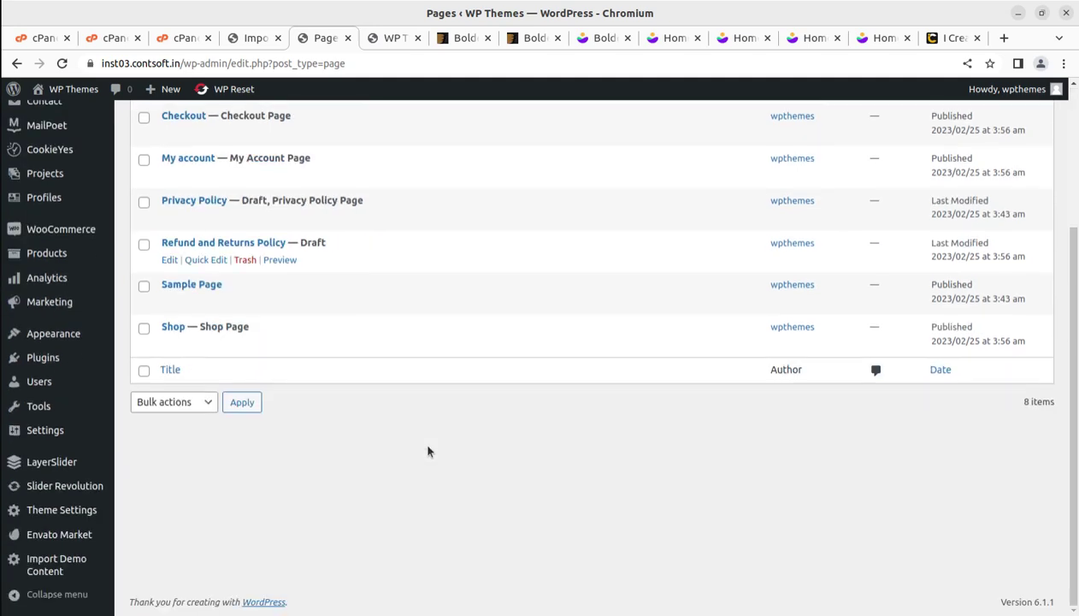
scroll(428, 450, up, 3)
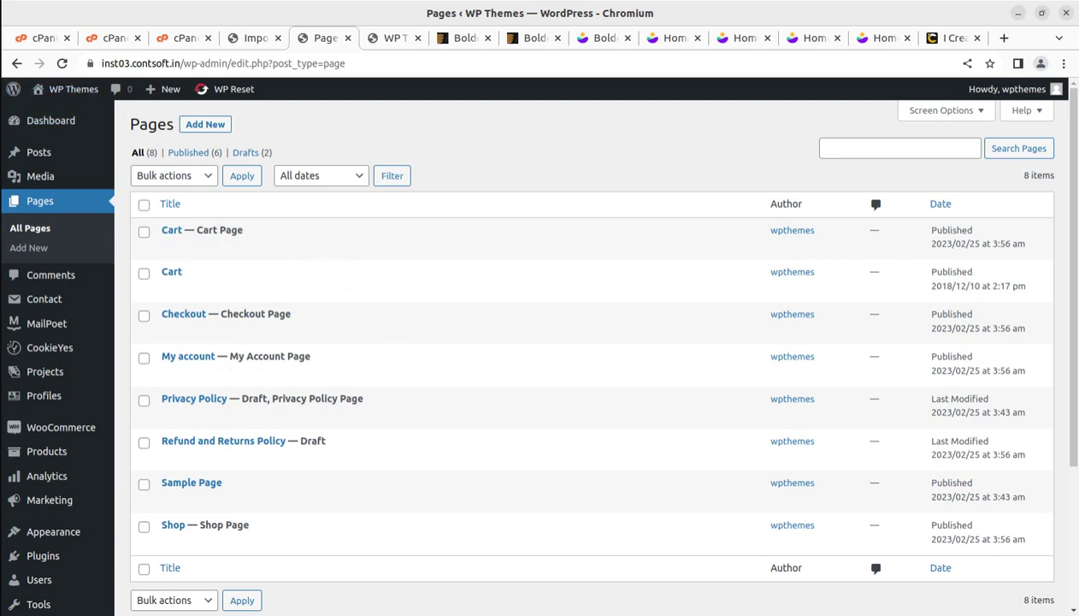
- In the file manager, browse boldest_v1.0.6/DEMO CONTENT/Home 1,2,3,4 to locate the content file demoboldest.wordpress.2019-06-25.xml in 1-Content, and return to the browser
key(alt+Tab)
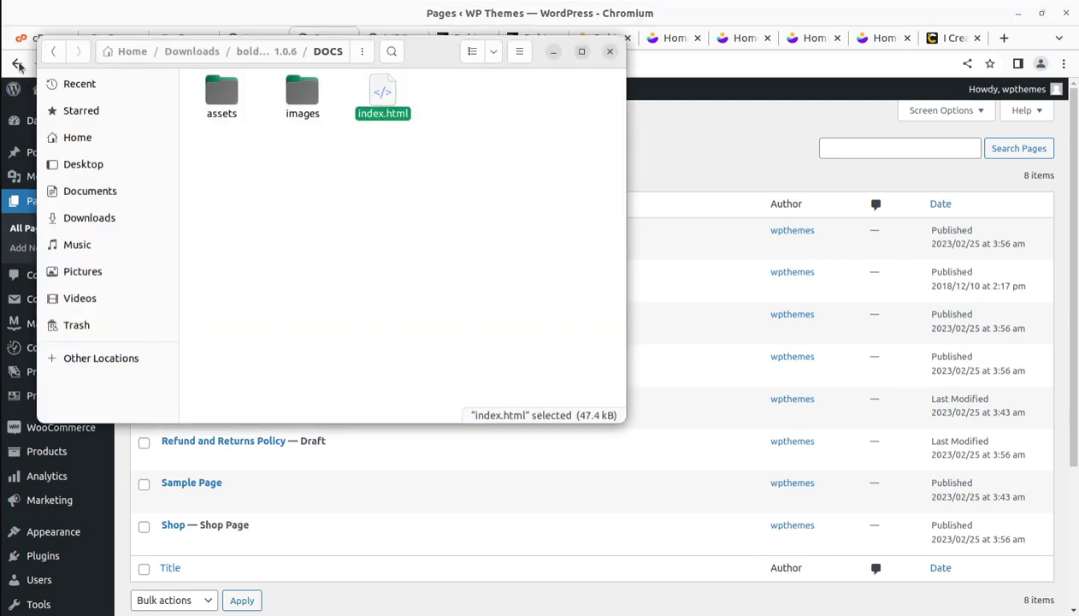
click(252, 53)
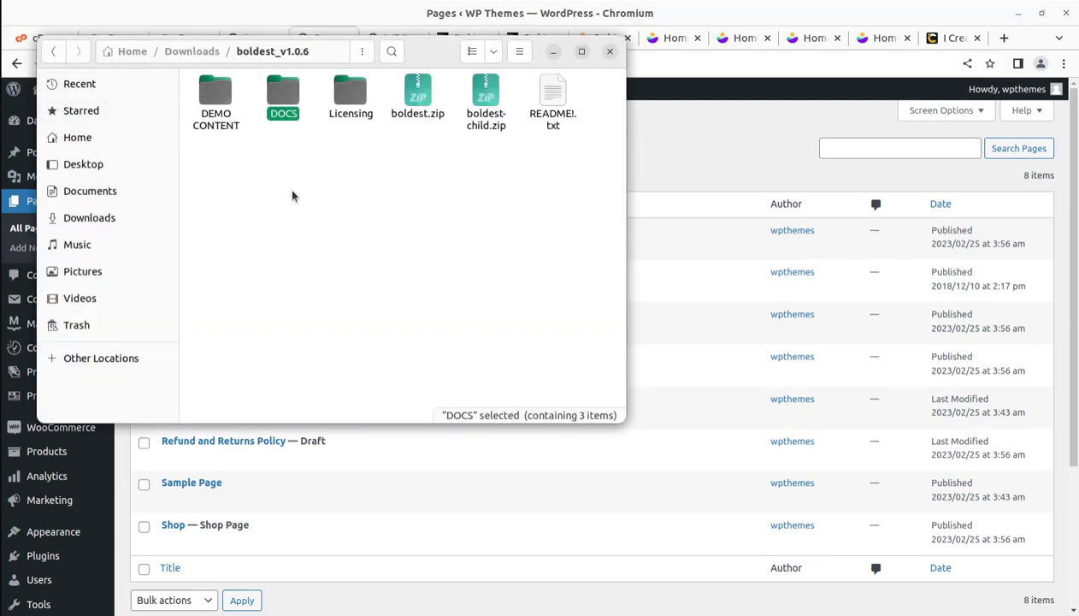
double_click(213, 99)
click(229, 103)
double_click(230, 102)
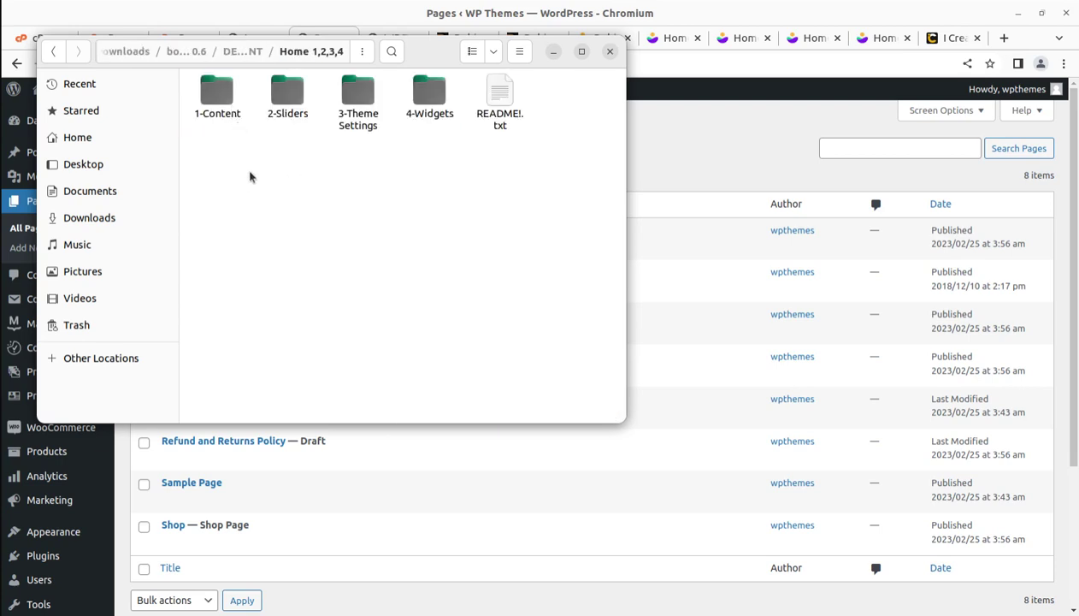
click(274, 96)
click(351, 95)
click(428, 95)
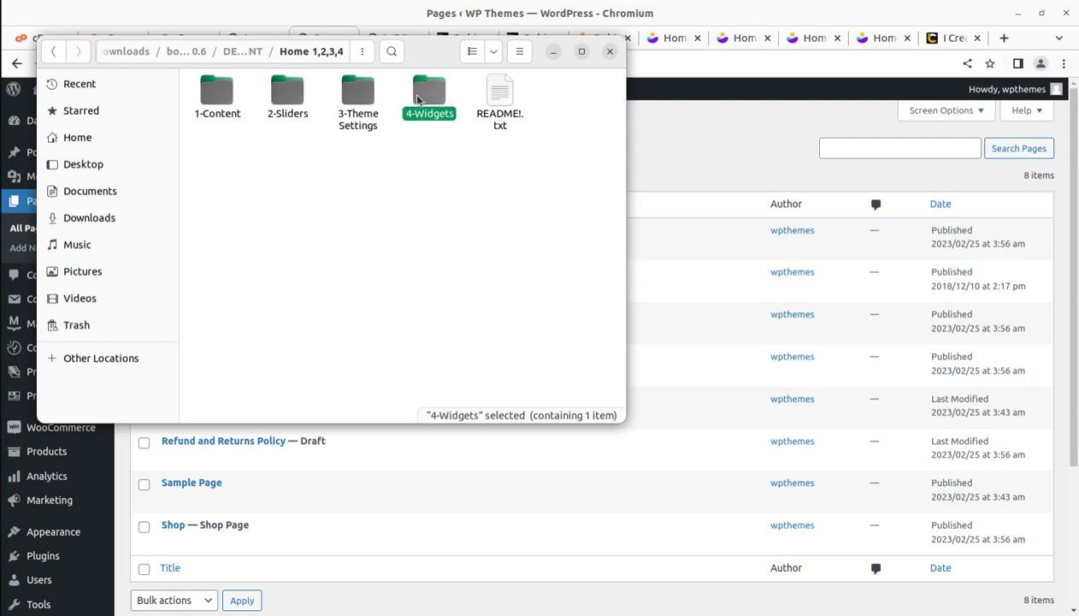
double_click(217, 96)
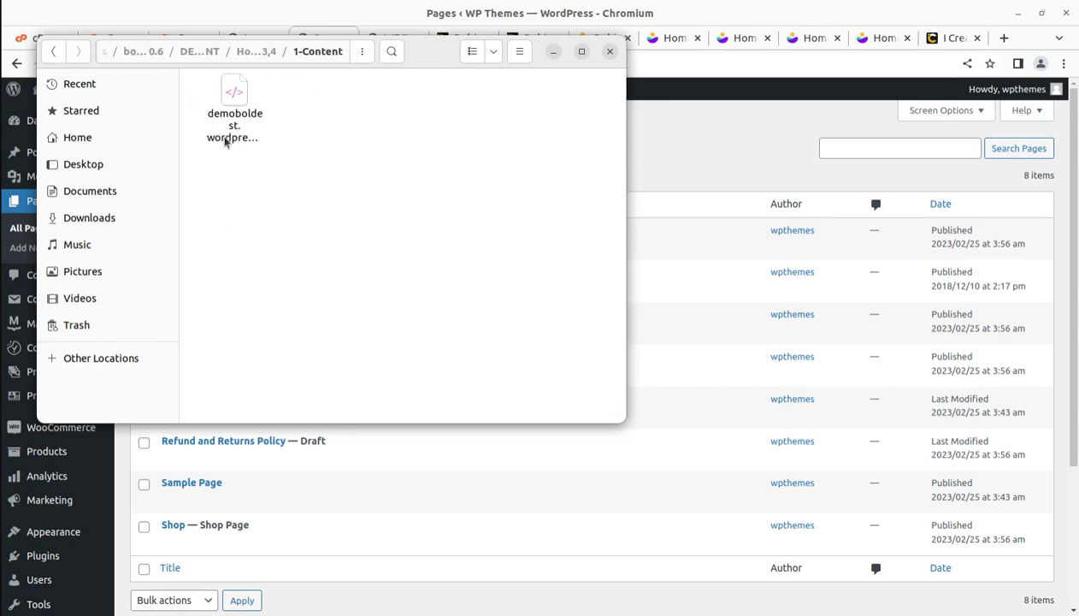
click(225, 141)
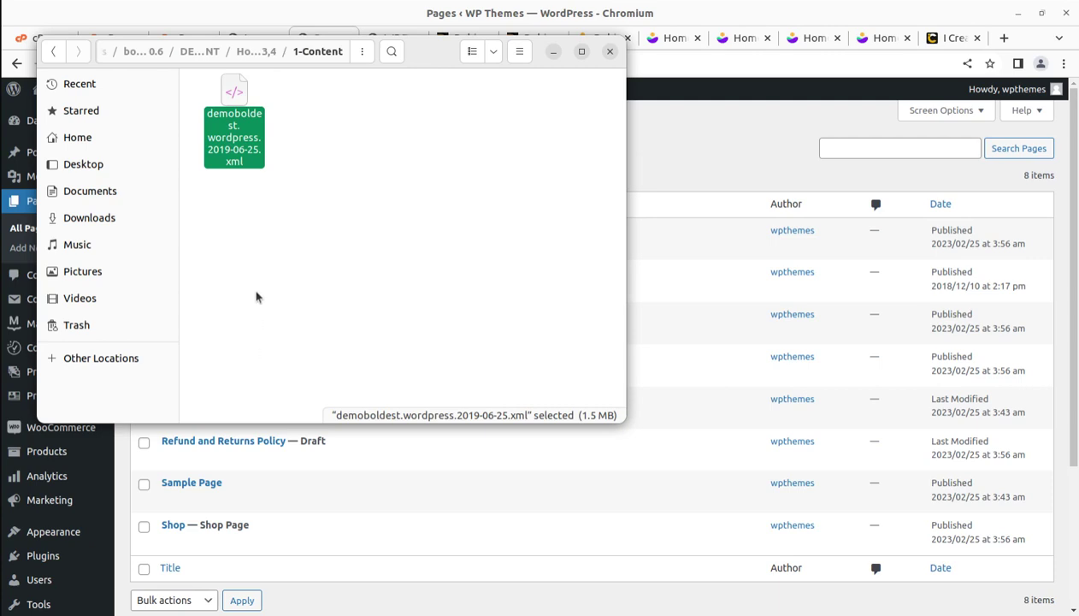
click(553, 52)
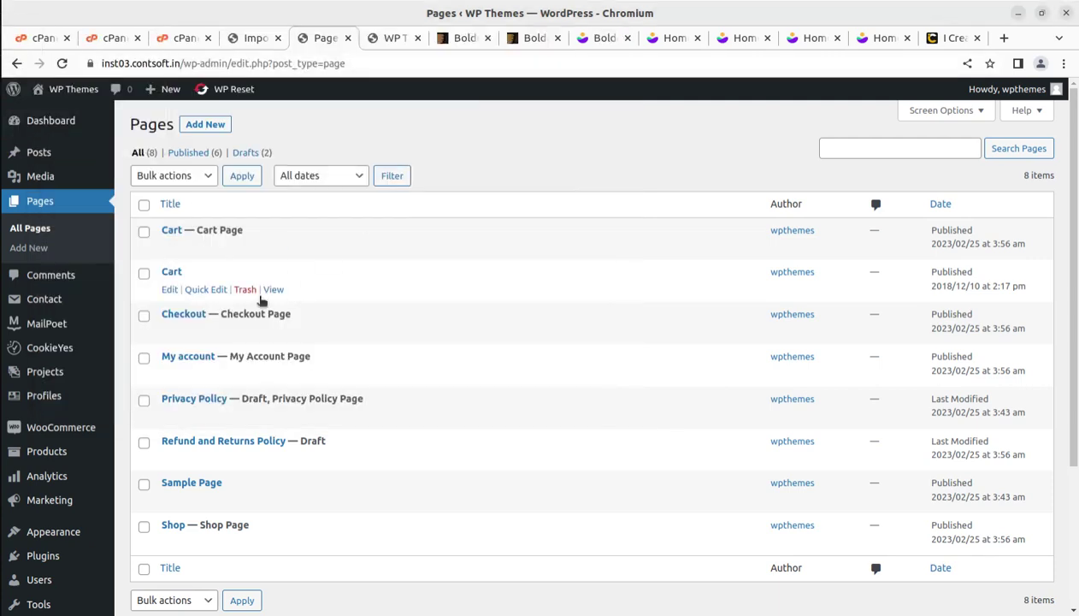
- Install the WordPress importer from the site's import tools and run it
scroll(32, 488, down, 5)
mouse_move(35, 407)
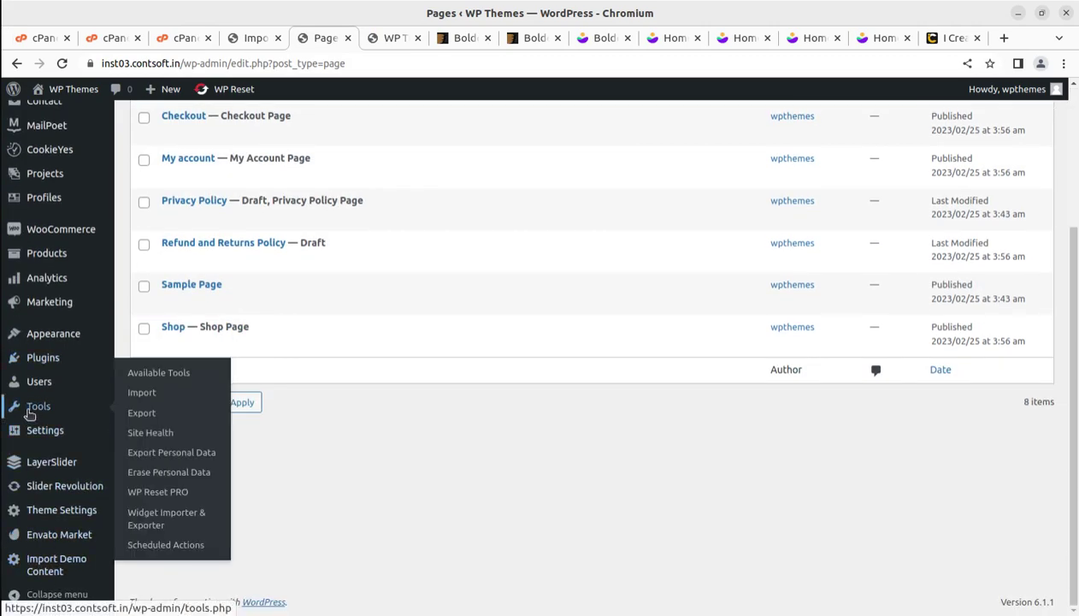
click(139, 395)
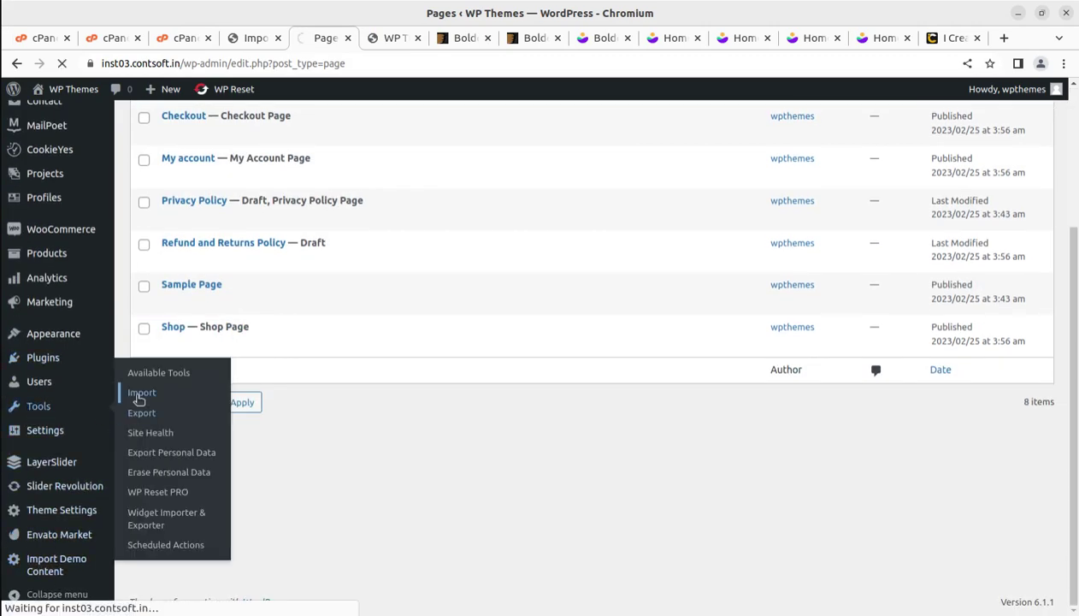
scroll(172, 411, down, 5)
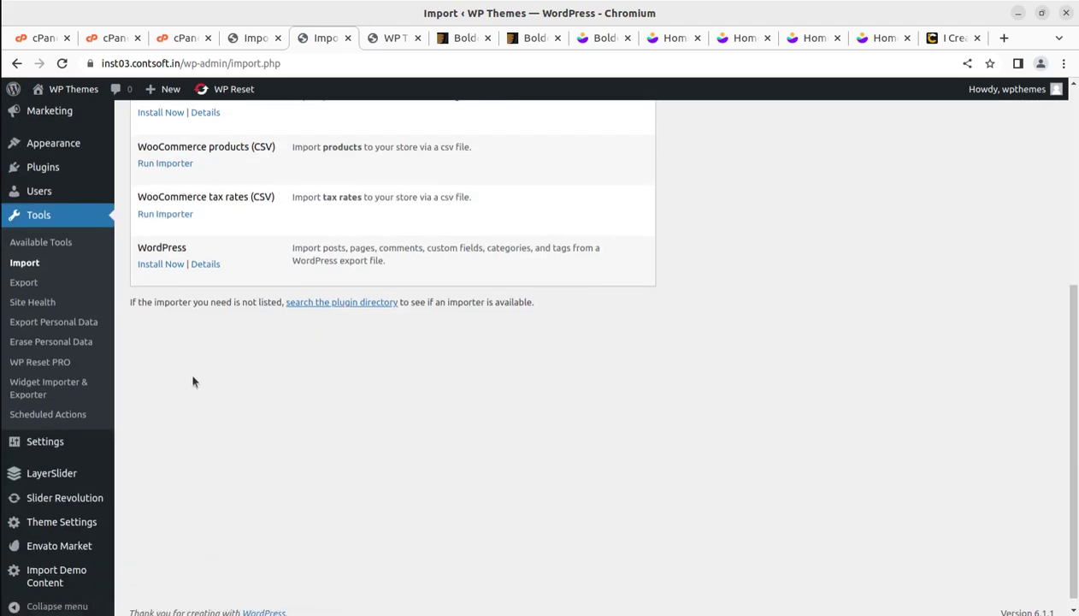
click(162, 266)
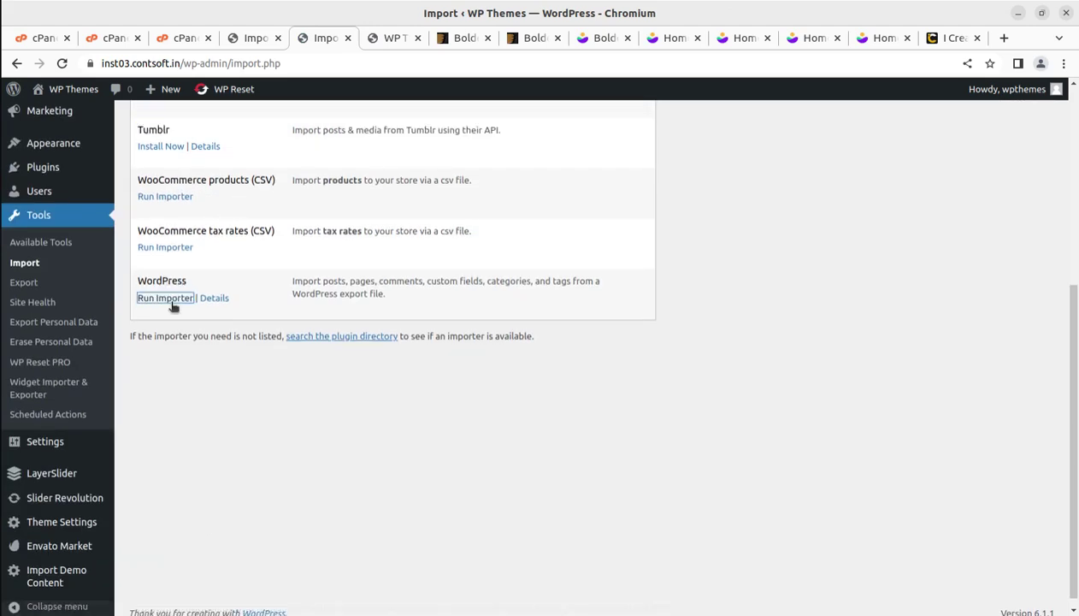
click(168, 299)
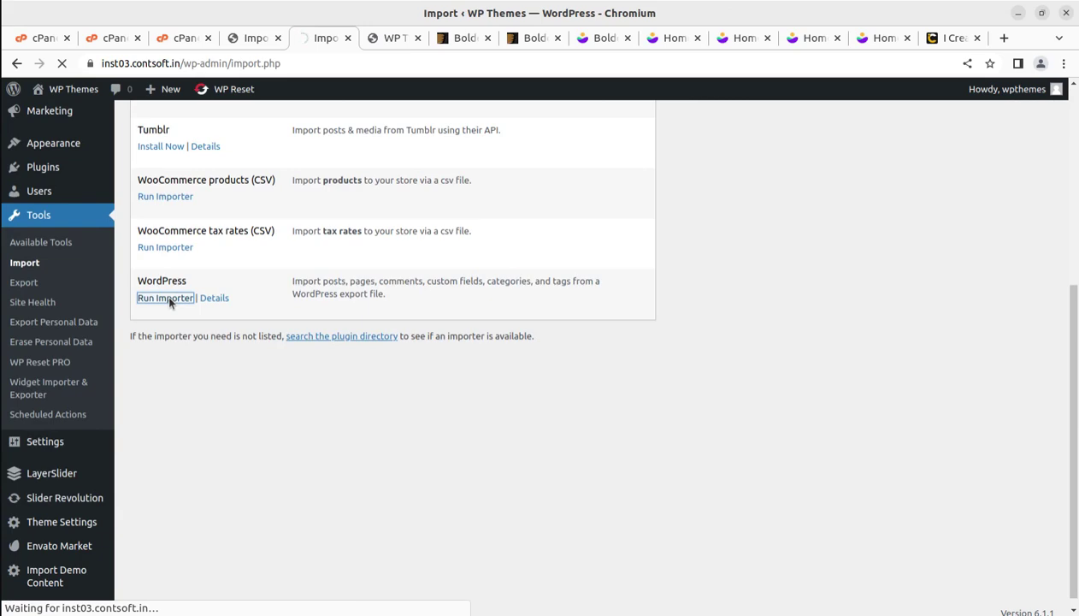
- Upload demoboldest.wordpress.2019-06-25.xml from Downloads/boldest_v1.0.6/DEMO CONTENT/Home 1,2,3,4/1-Content to the WordPress importer
click(402, 203)
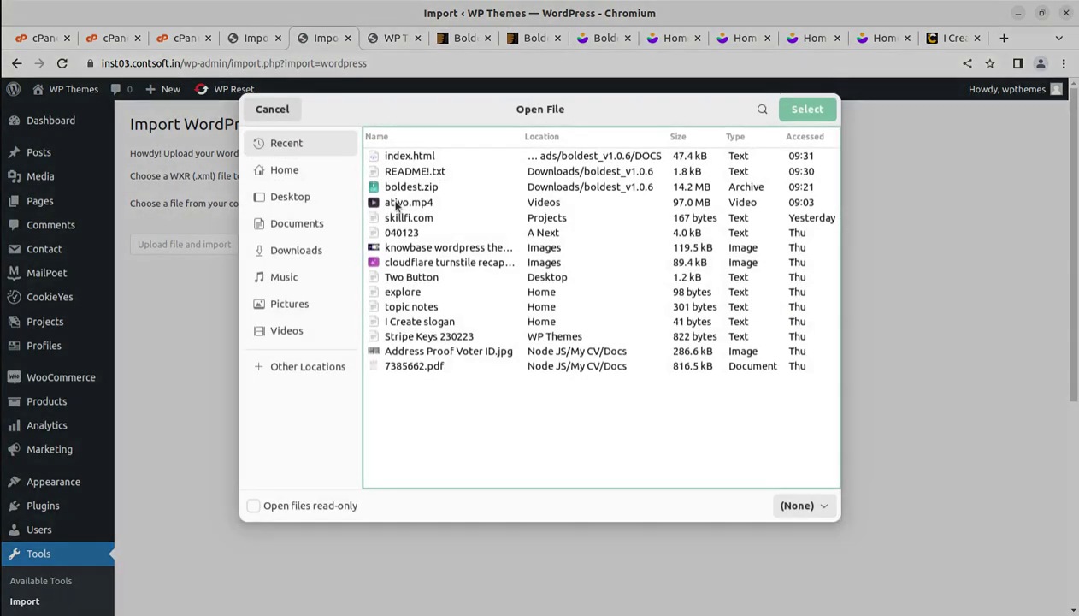
click(289, 253)
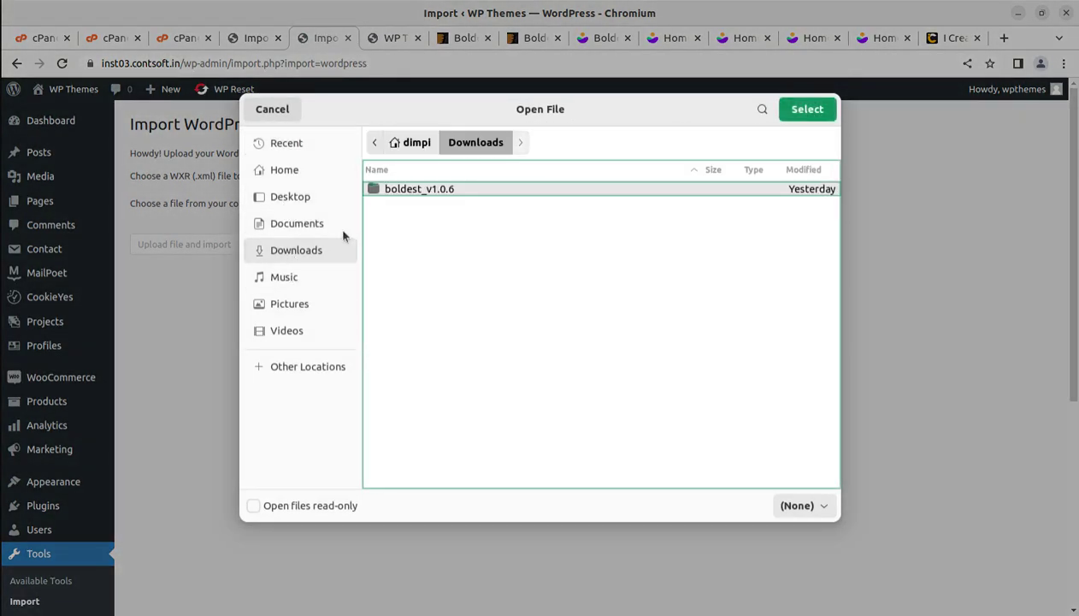
double_click(404, 189)
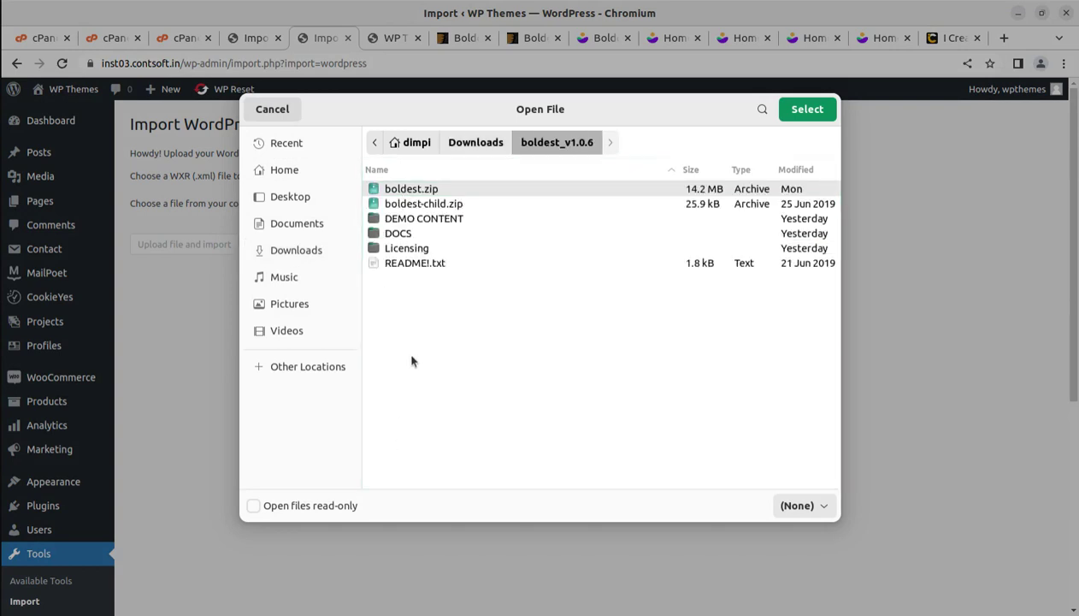
double_click(410, 219)
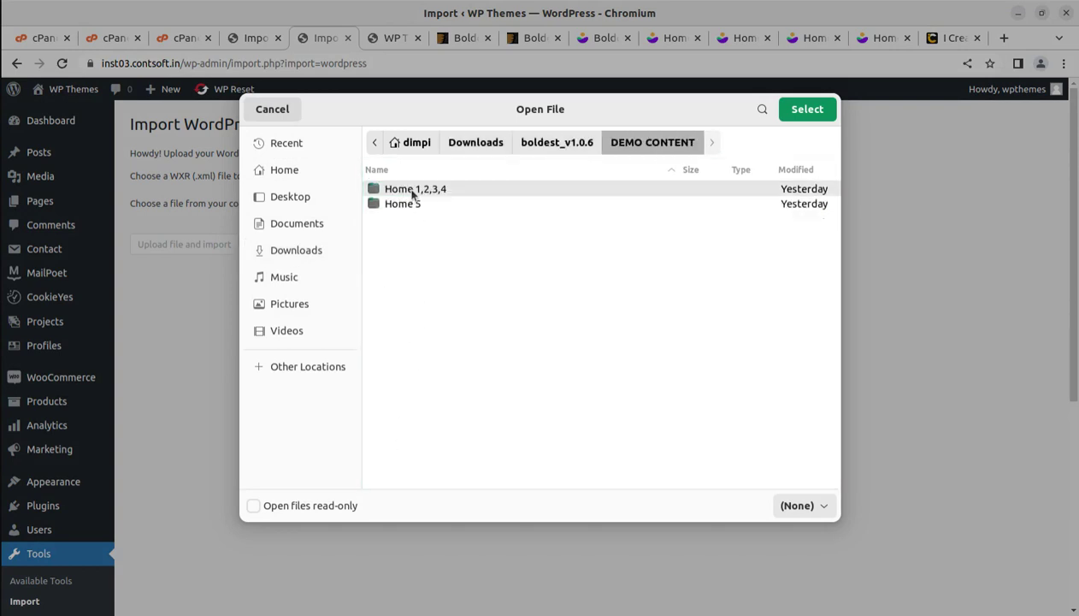
double_click(413, 191)
double_click(407, 190)
click(571, 187)
click(804, 111)
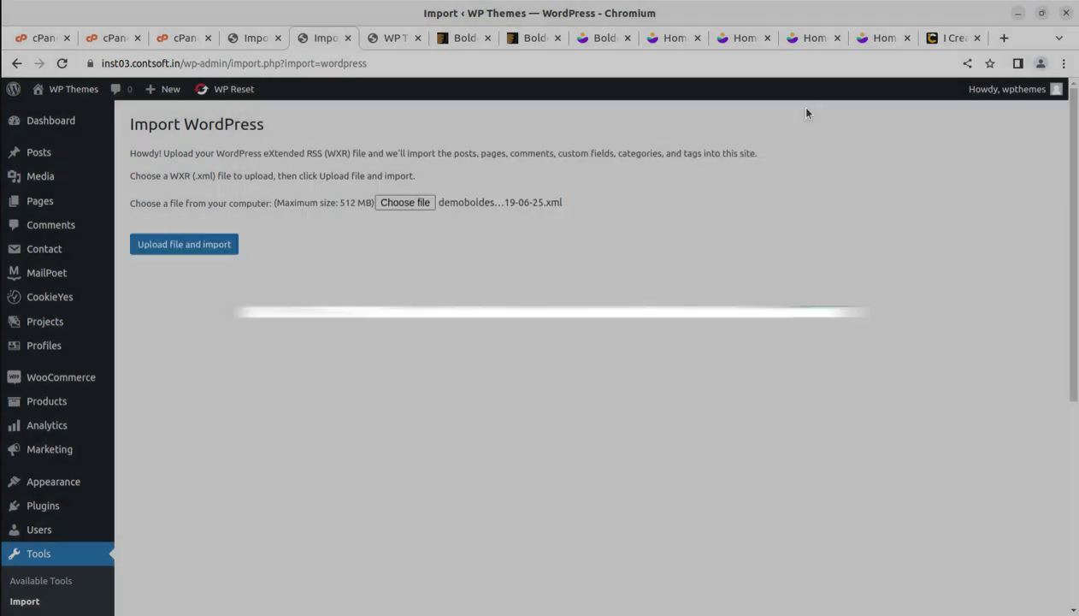
click(203, 247)
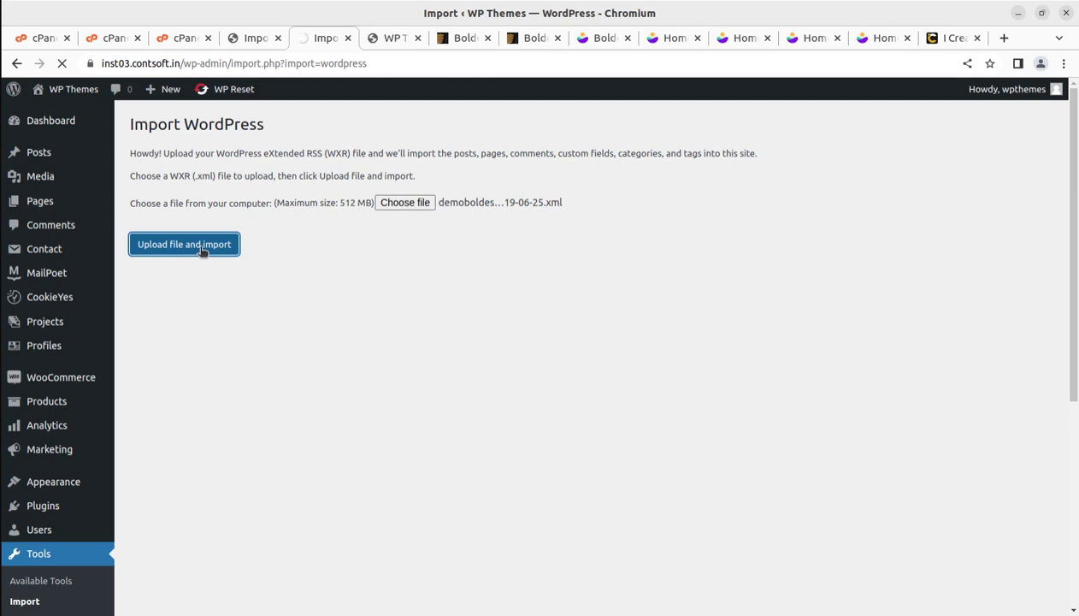
- Assign both import authors' posts to the existing user wpthemes, enable downloading of file attachments, run the import and review its report
click(392, 266)
click(364, 296)
click(401, 326)
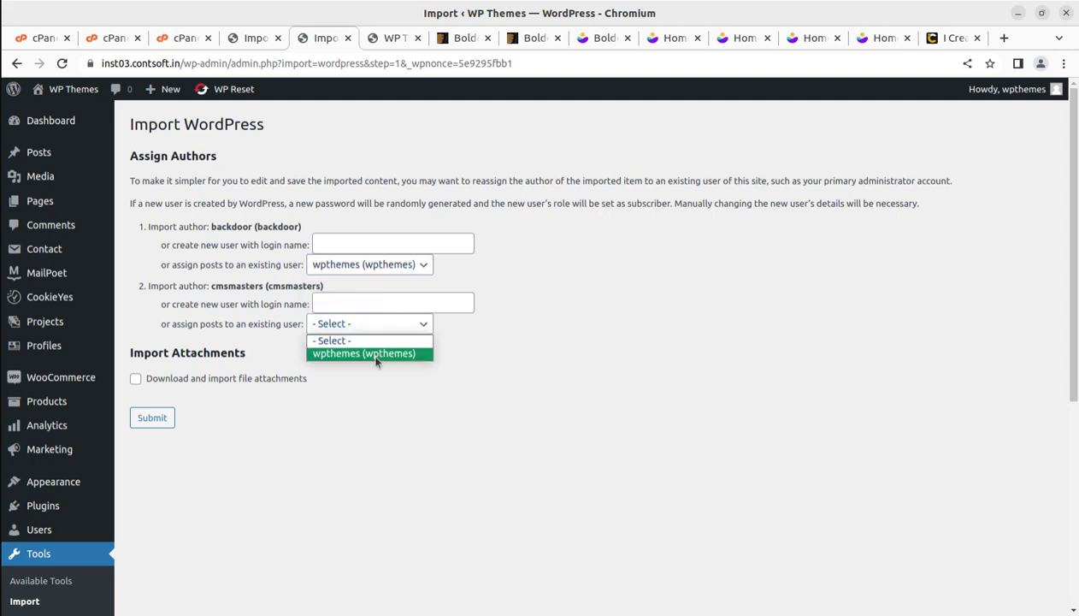
click(377, 354)
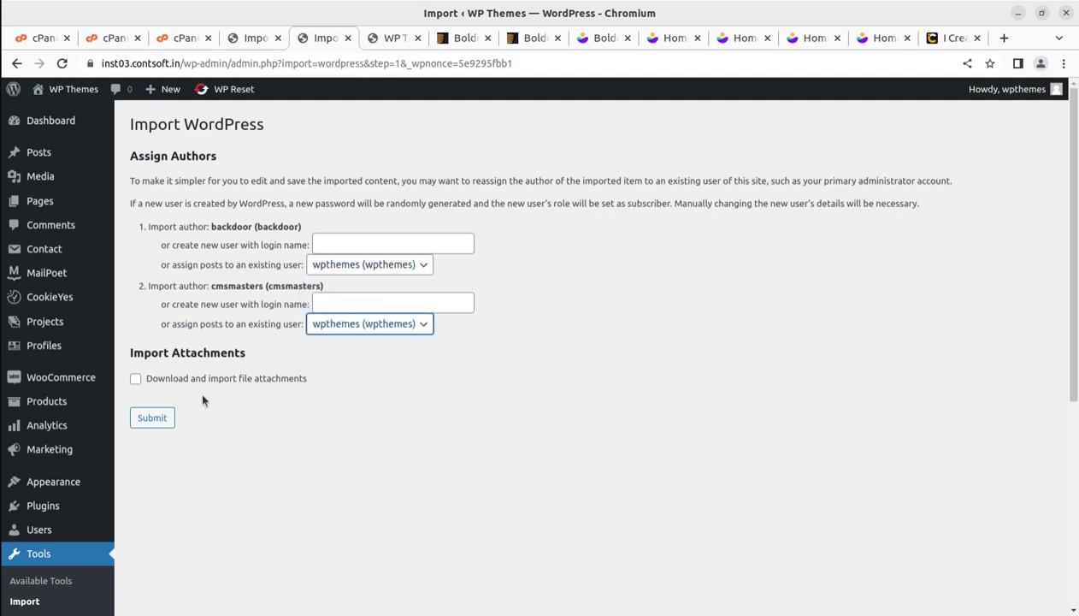
click(135, 378)
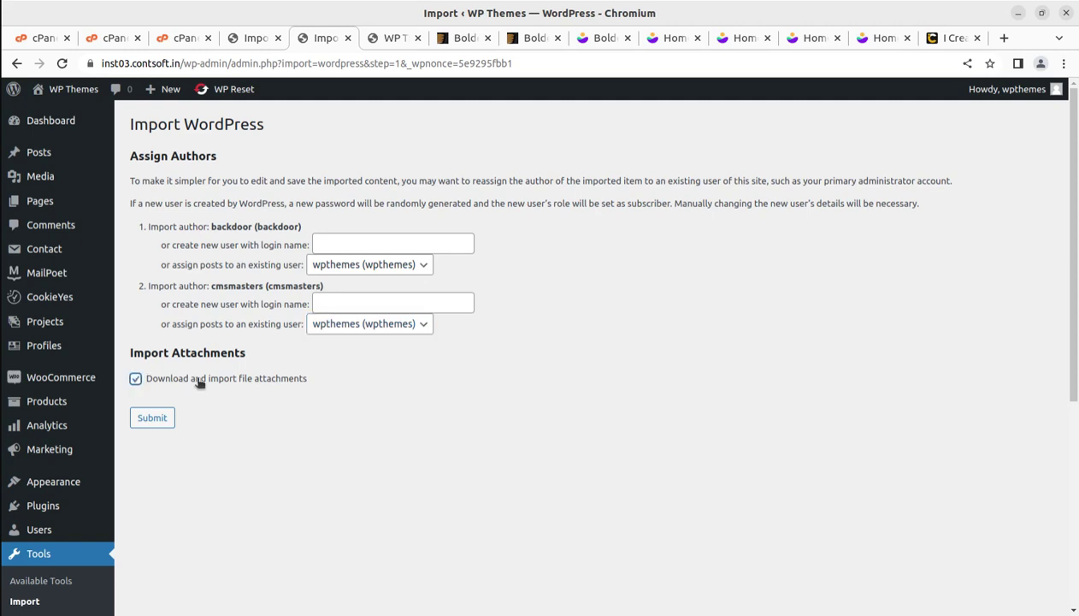
click(157, 421)
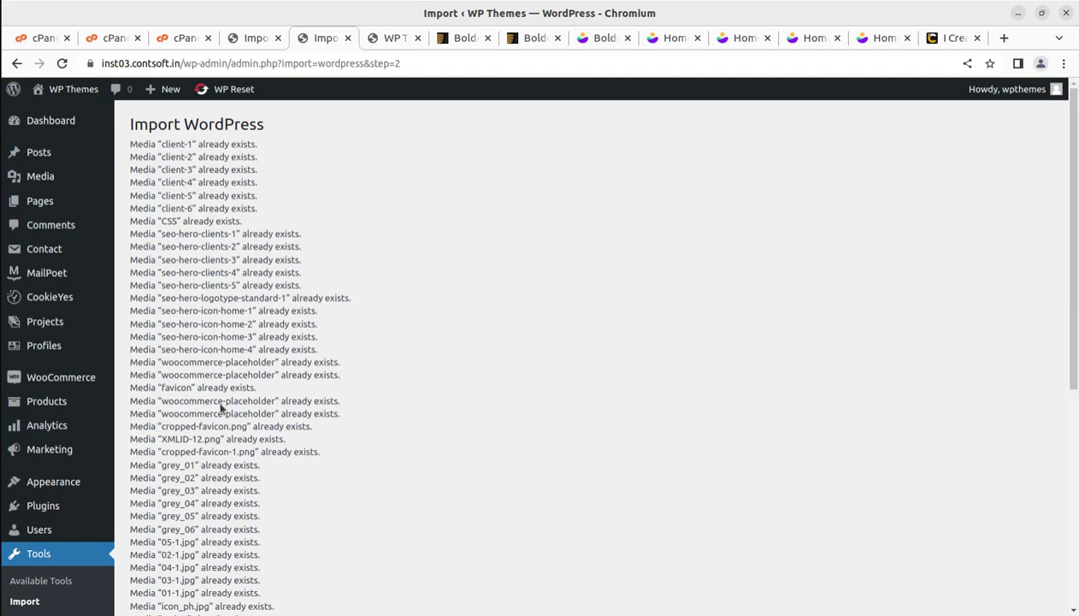
scroll(248, 388, down, 5)
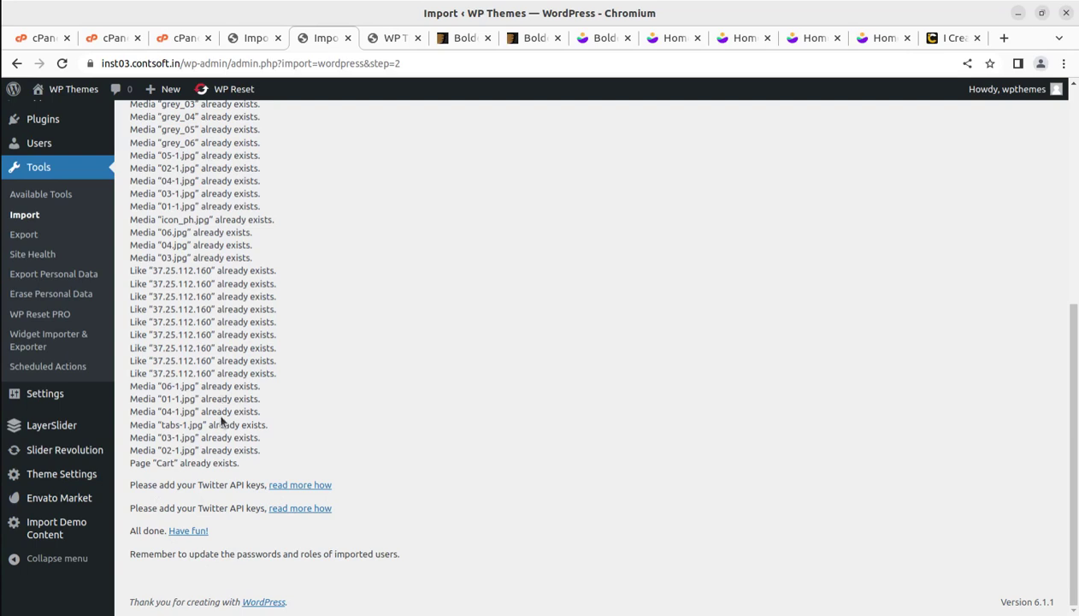
- Switch to the site's front-end page and open the WordPress dashboard from there
click(384, 39)
mouse_move(70, 89)
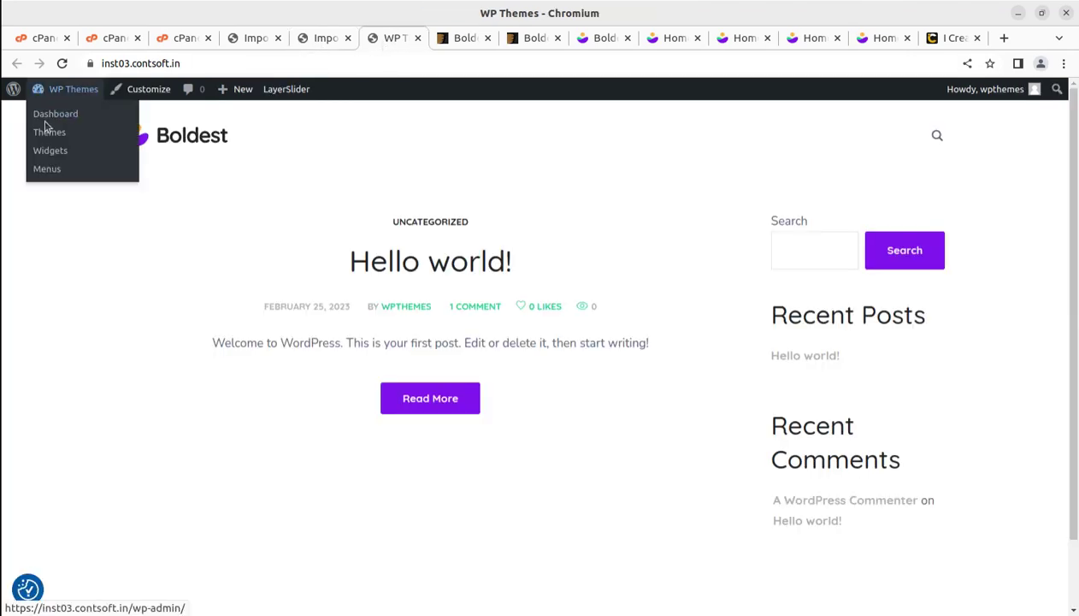
click(50, 118)
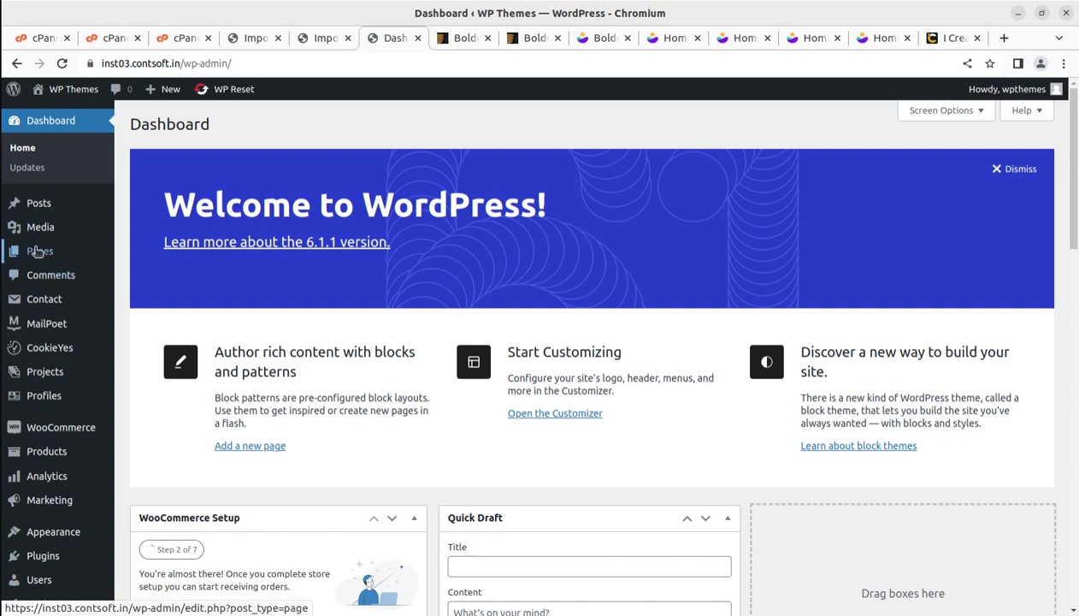
- List all the site's pages and open the front-end views of Home, Home 2 and Home 3 in separate browser tabs
mouse_move(37, 251)
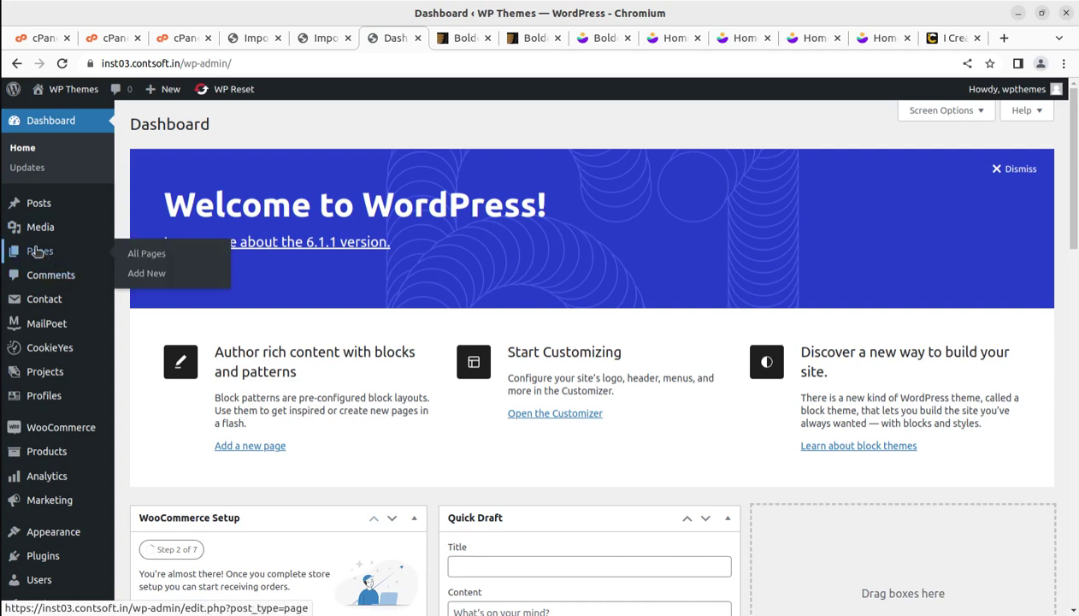
click(137, 253)
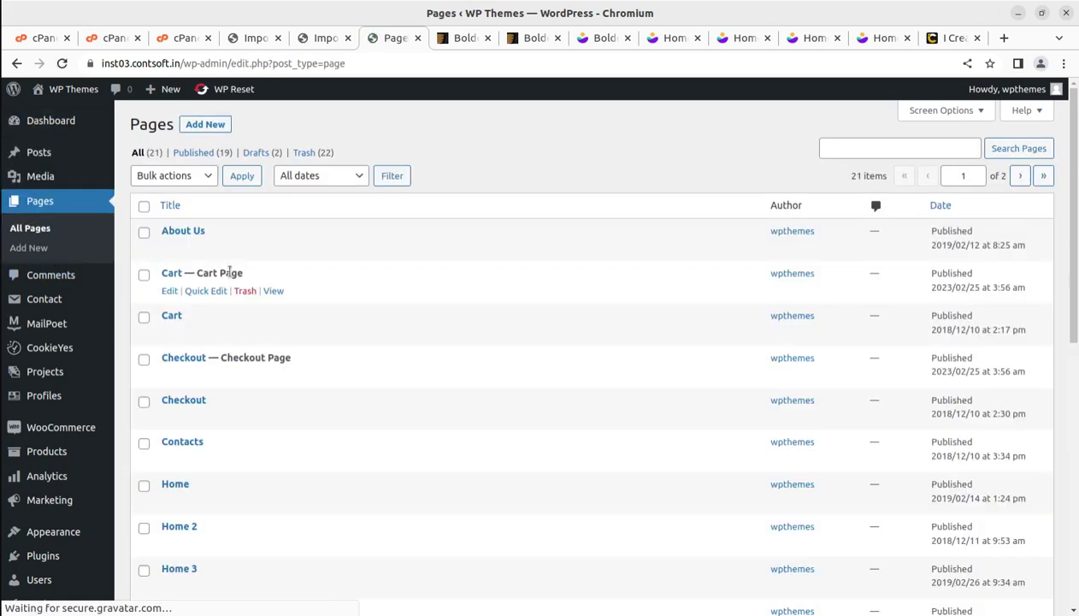
scroll(227, 273, down, 6)
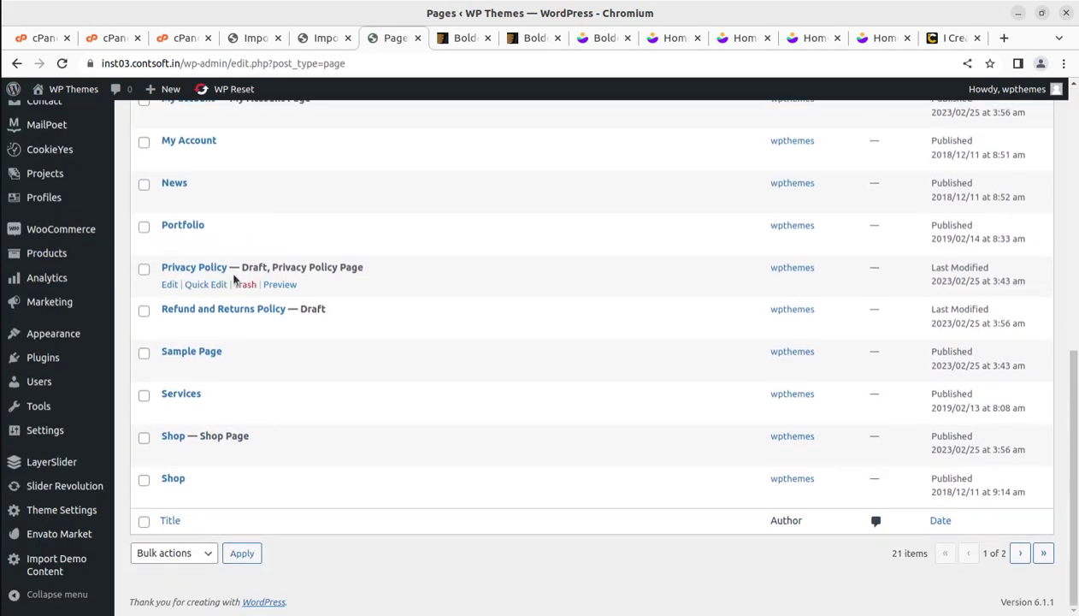
scroll(233, 278, up, 8)
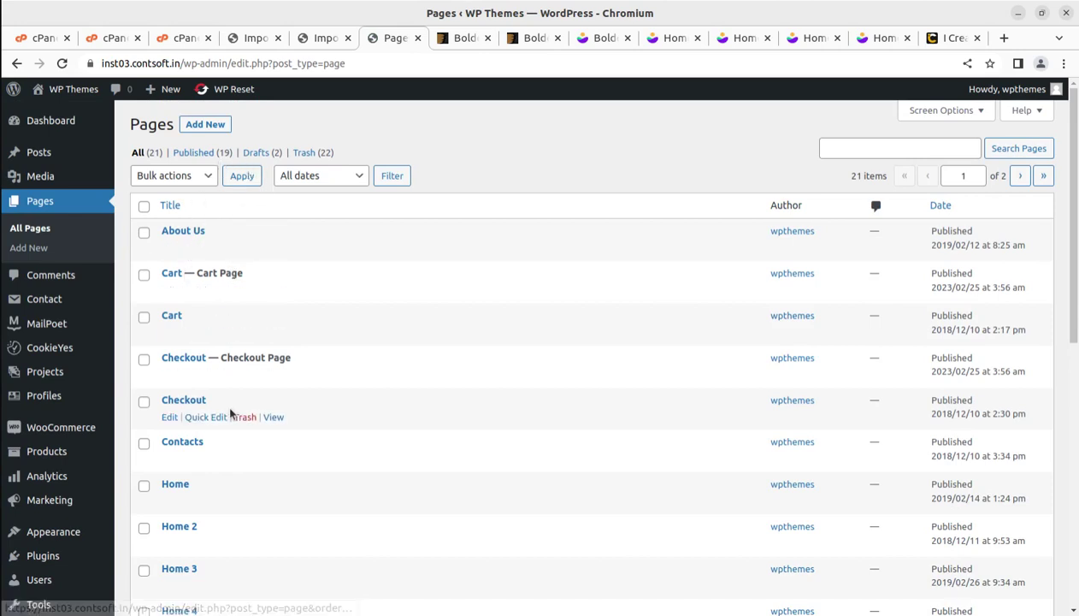
scroll(229, 415, down, 2)
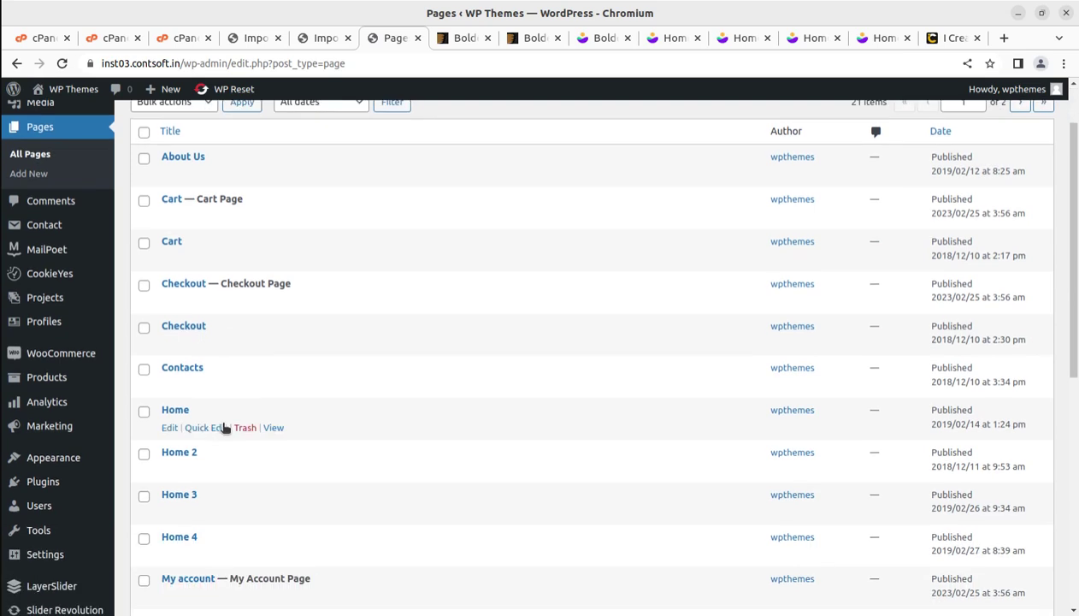
middle_click(273, 419)
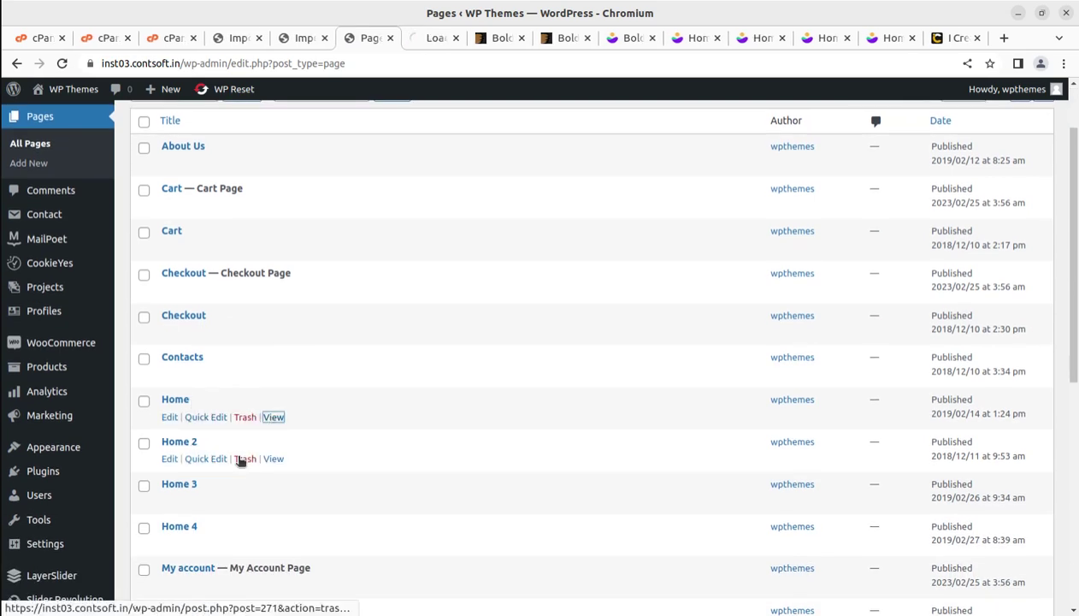
middle_click(273, 460)
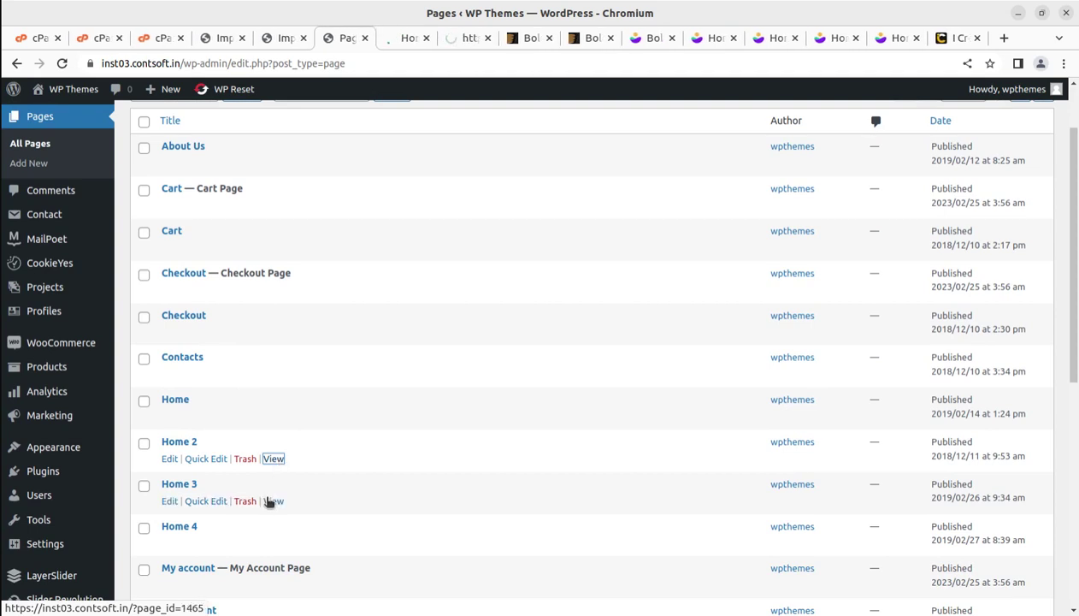
middle_click(273, 501)
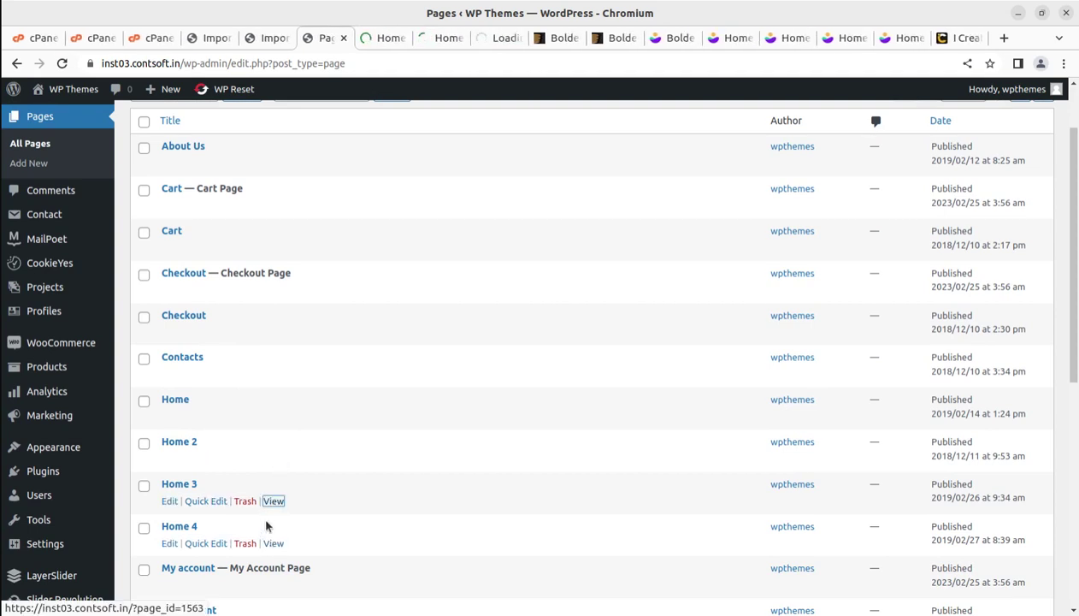
- Examine the imported Home and Home 2 pages on the front end, checking their sliders, images and content sections
click(383, 39)
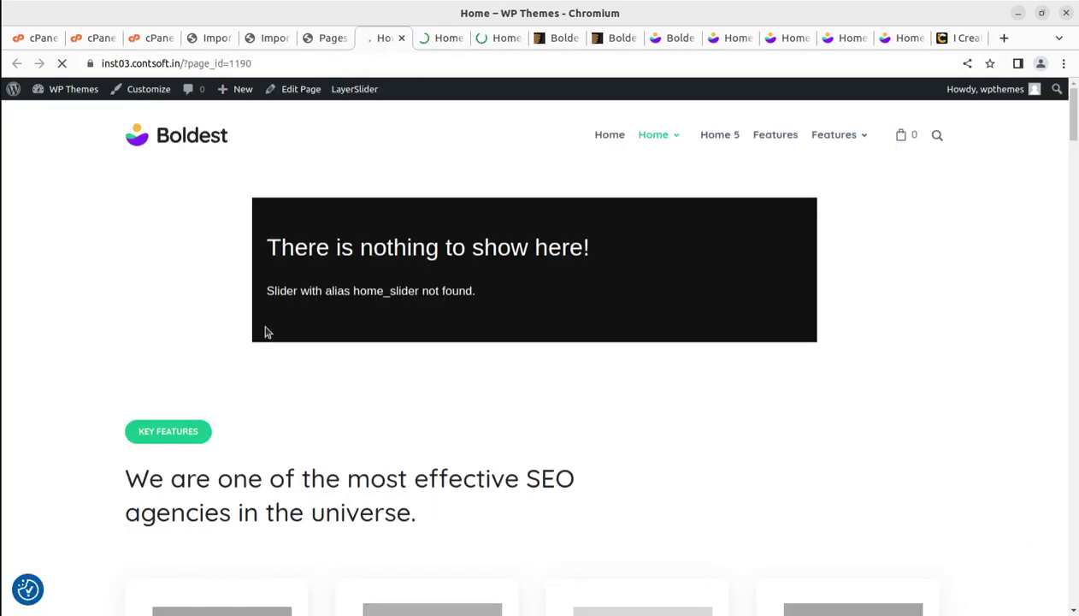
scroll(398, 349, down, 3)
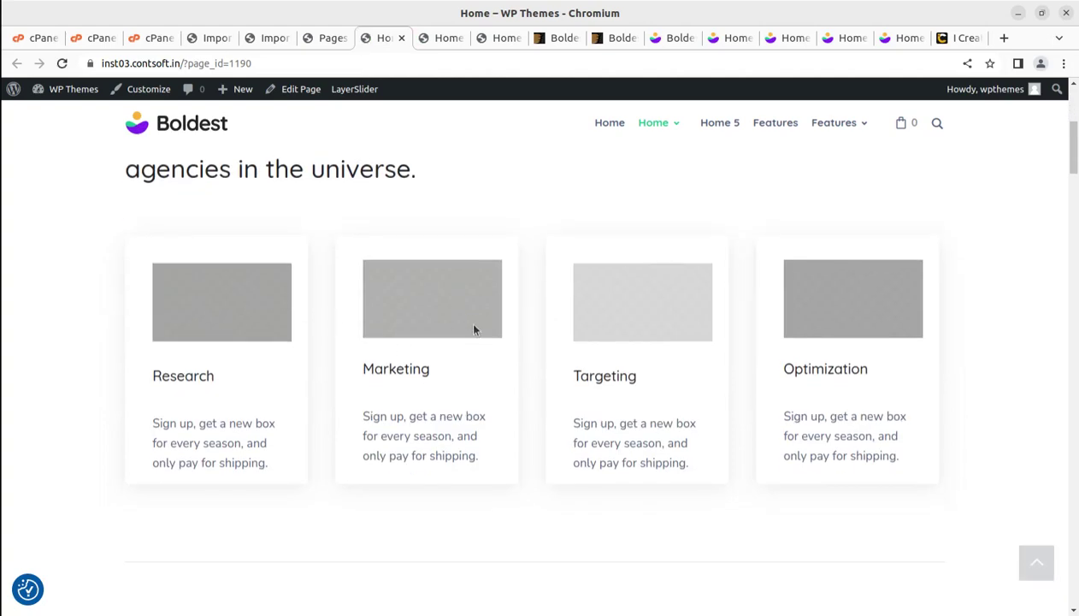
scroll(474, 330, down, 4)
scroll(474, 329, up, 8)
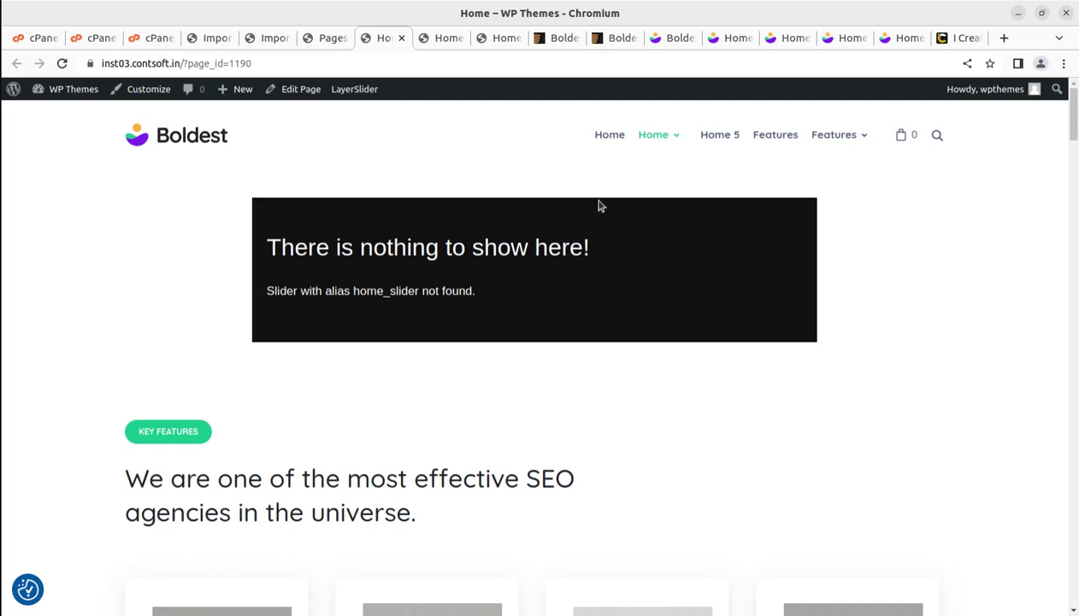
click(443, 39)
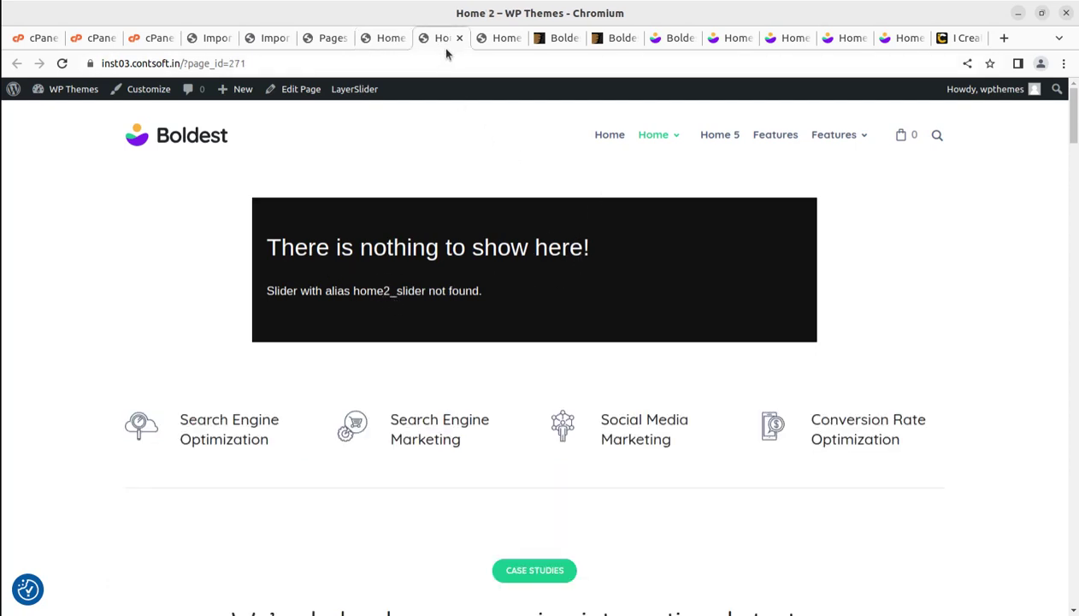
scroll(538, 296, down, 4)
scroll(537, 296, up, 4)
scroll(532, 246, down, 6)
scroll(532, 248, up, 6)
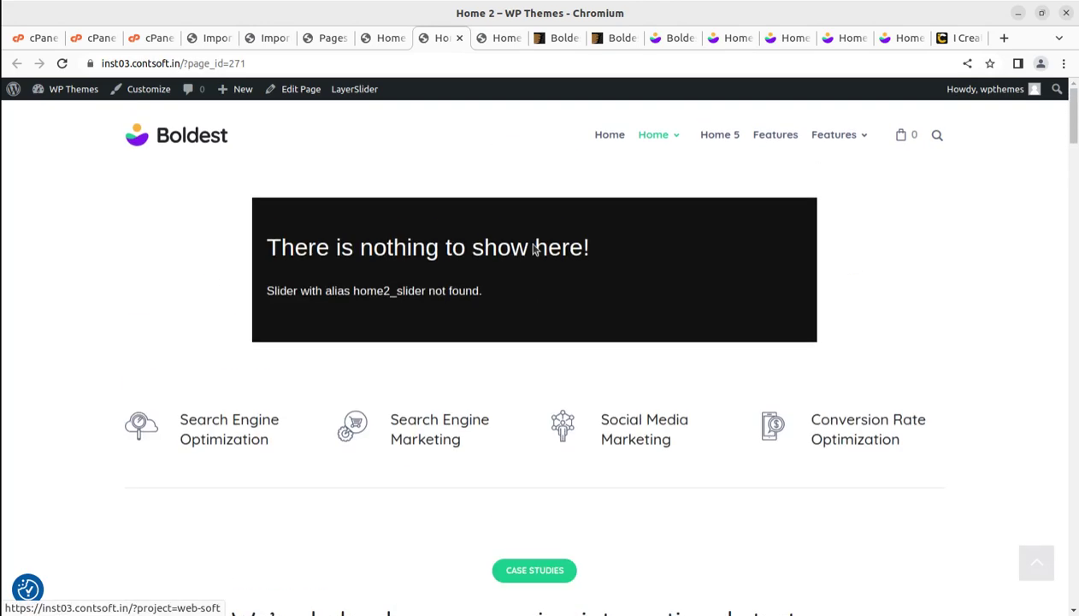
- Close the browser tab holding the Pages list and return to the WordPress import report
click(327, 39)
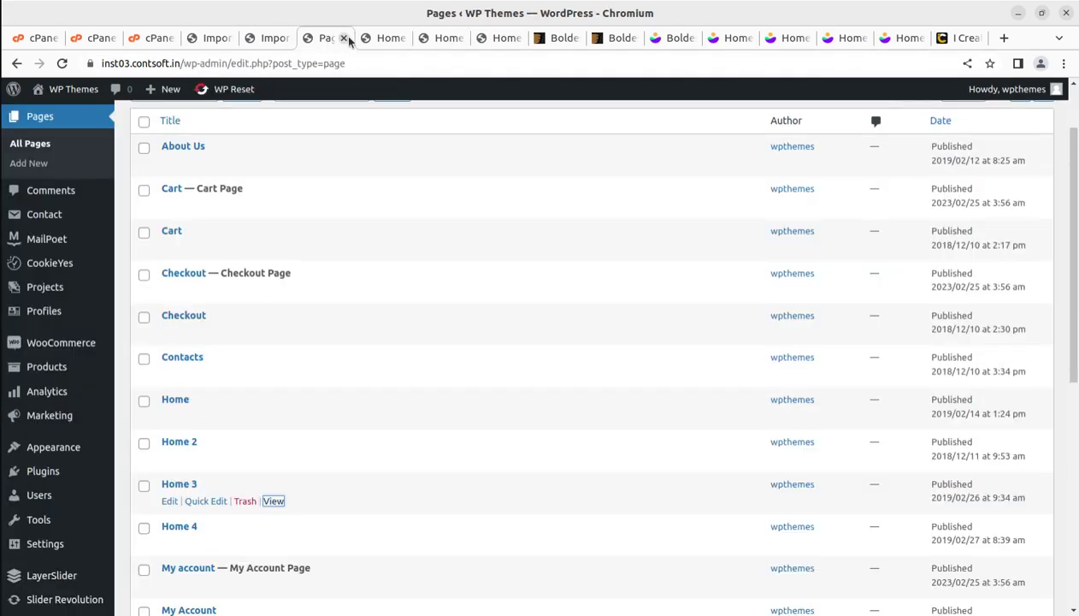
click(276, 39)
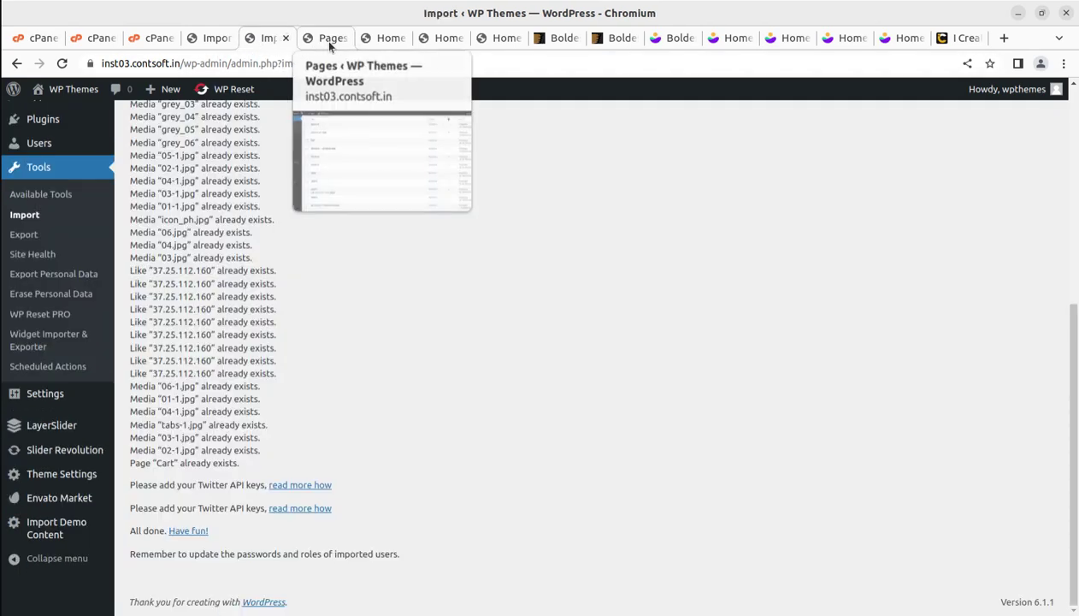
click(328, 40)
middle_click(305, 40)
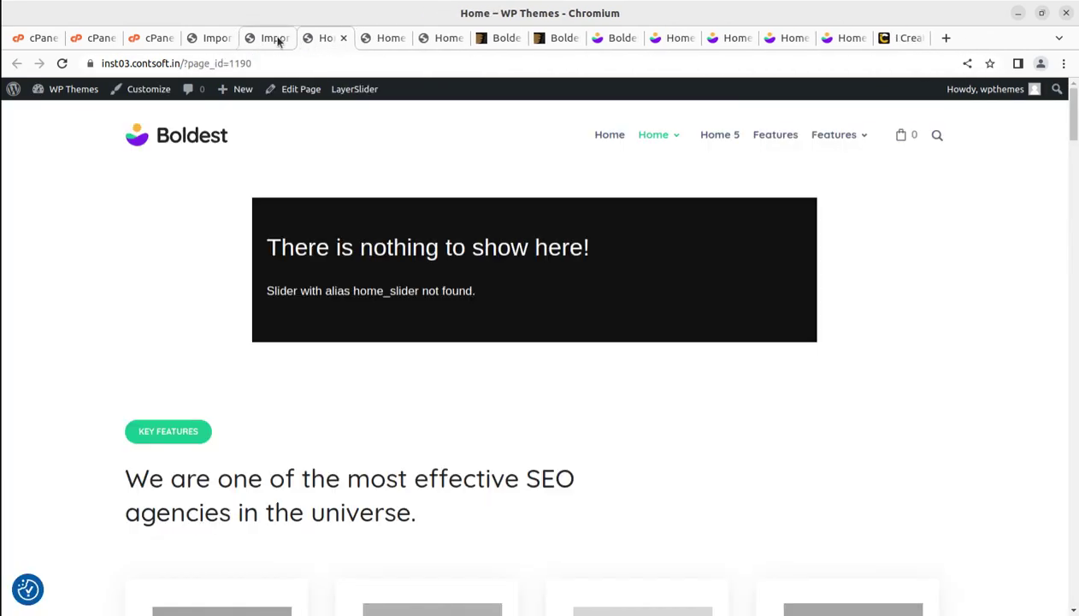
click(274, 40)
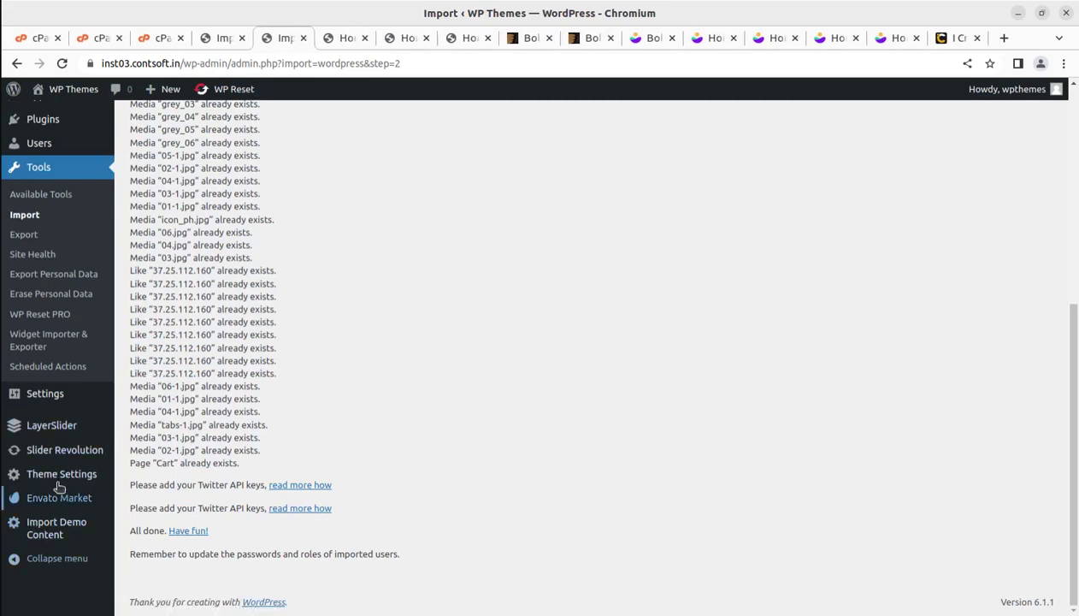
- Switch to the front-end view of the Home page and open that page for editing
key(ctrl+Tab)
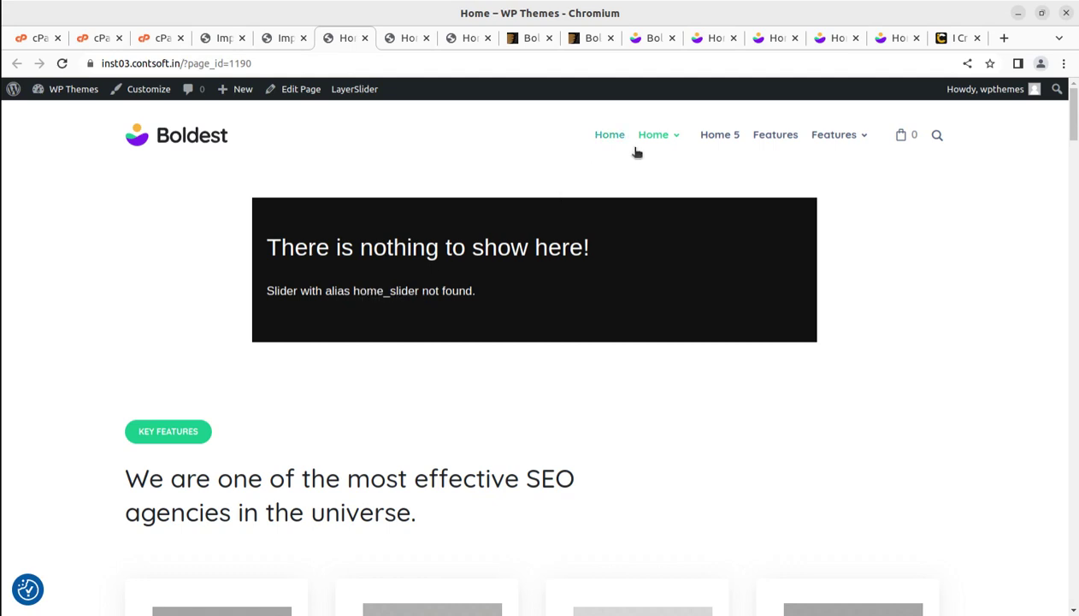
mouse_move(358, 91)
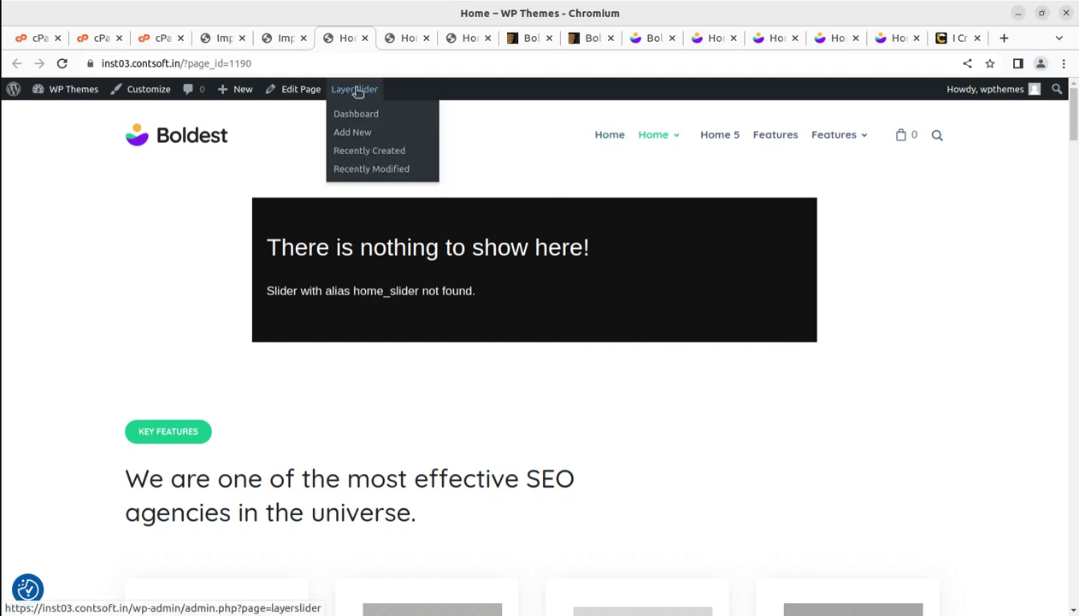
click(308, 92)
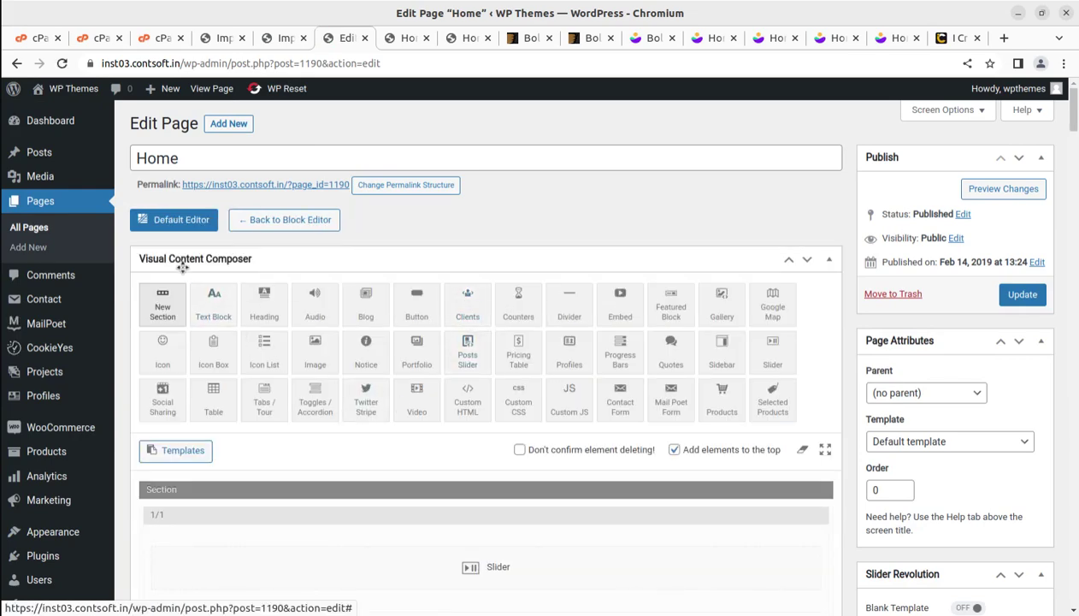
- Review the Home page's layout in the Visual Content Composer and inspect its Slider element's settings, closing them without changes
scroll(421, 383, down, 10)
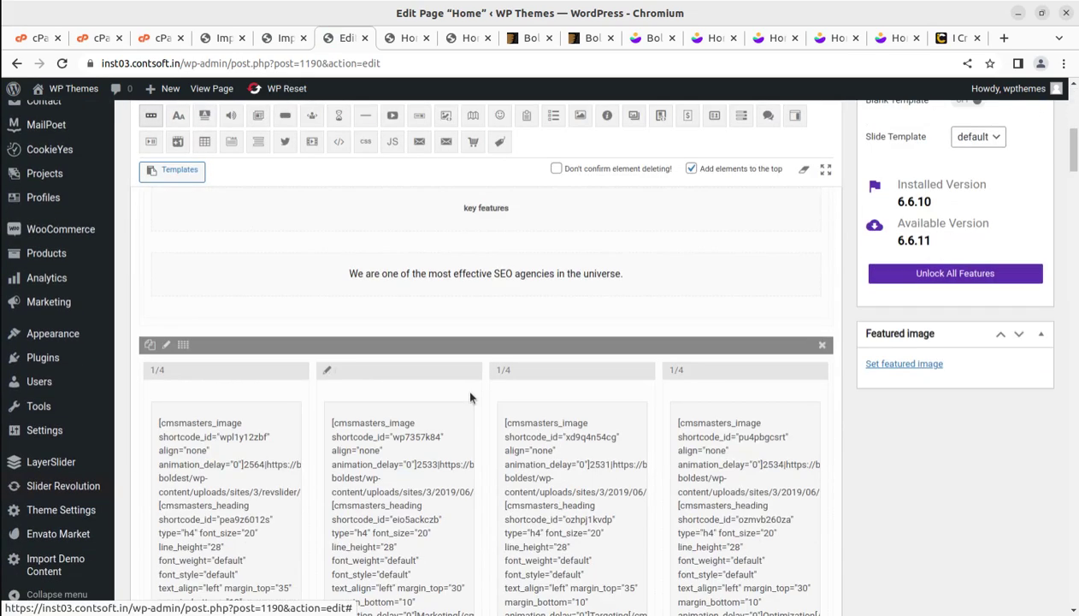
scroll(462, 385, down, 3)
scroll(412, 375, up, 8)
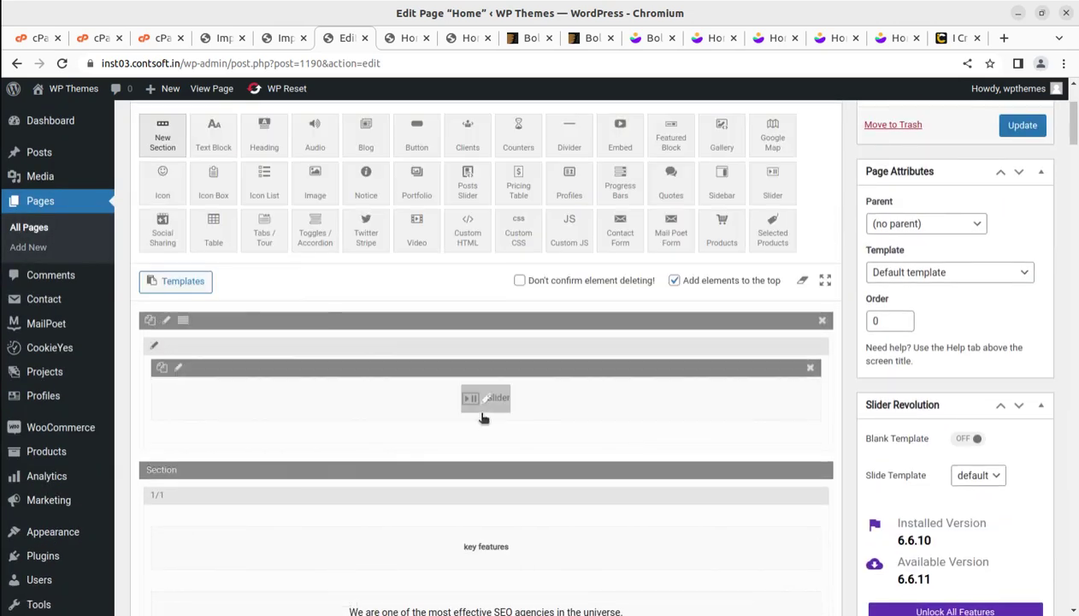
scroll(483, 416, up, 1)
scroll(483, 415, up, 3)
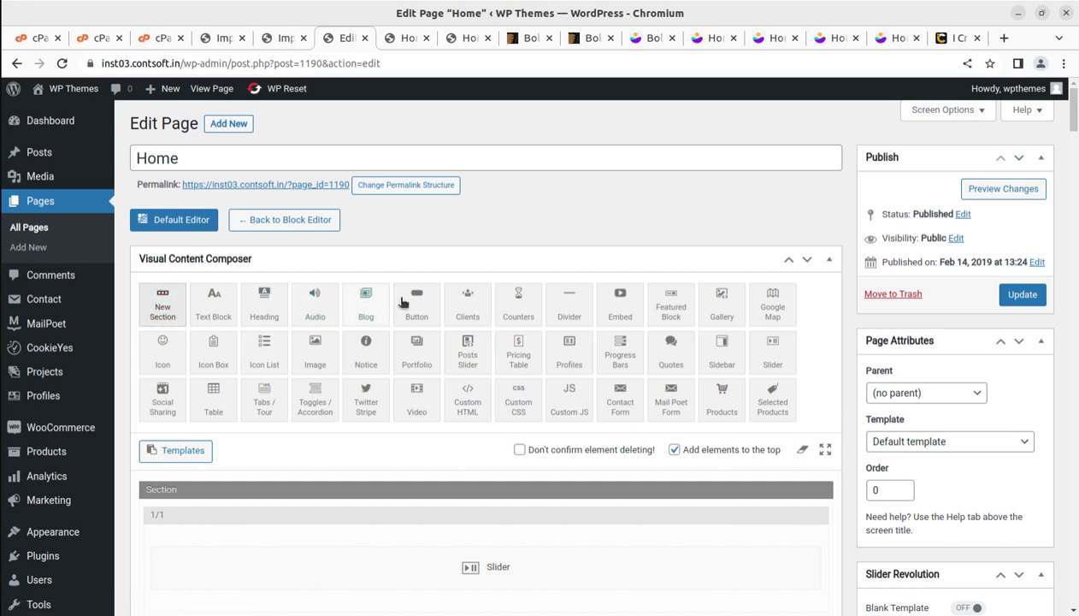
scroll(422, 285, down, 4)
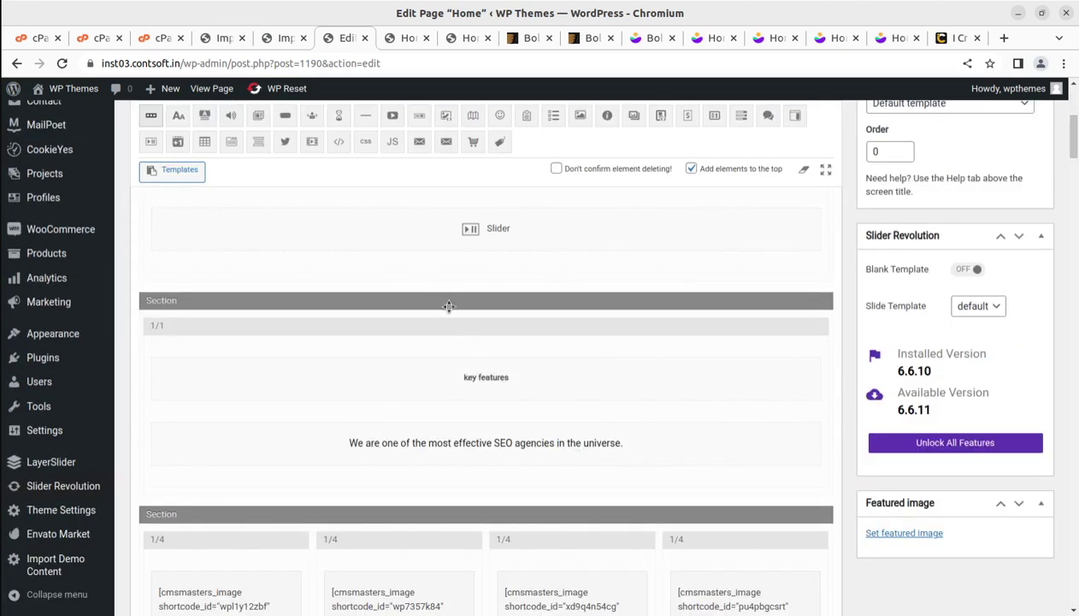
click(486, 237)
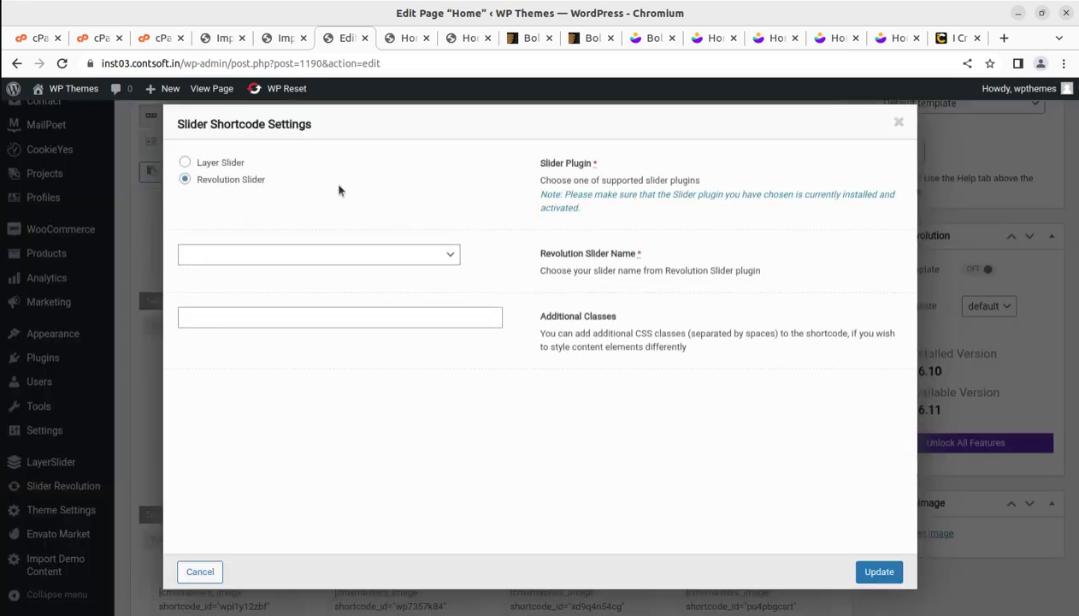
click(899, 124)
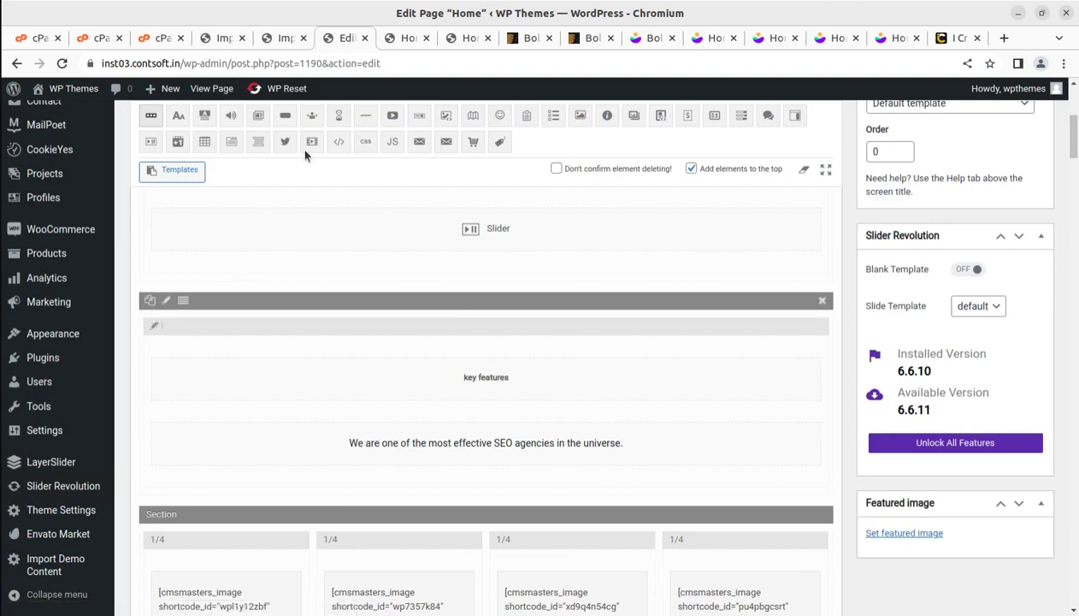
- Open the Slider Revolution overview from the Import Demo Content page and dismiss its welcome message
click(219, 39)
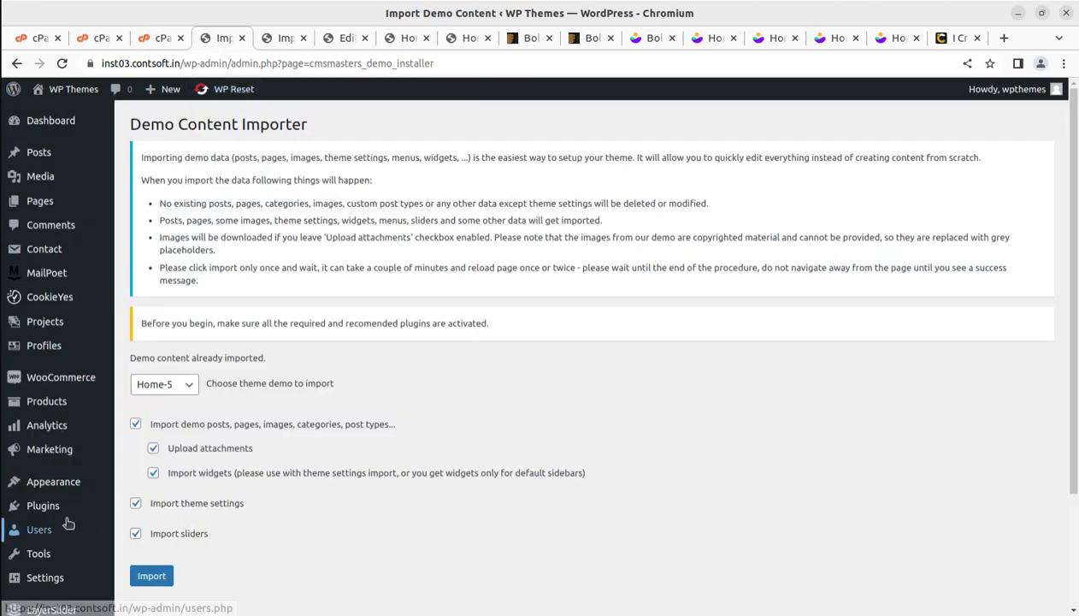
scroll(58, 556, down, 3)
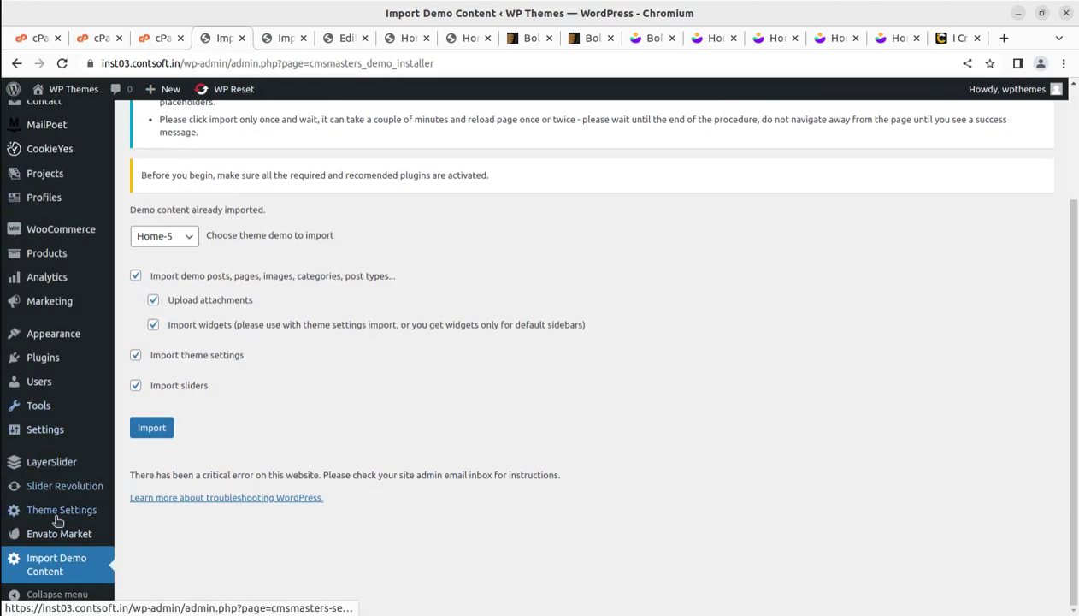
click(89, 489)
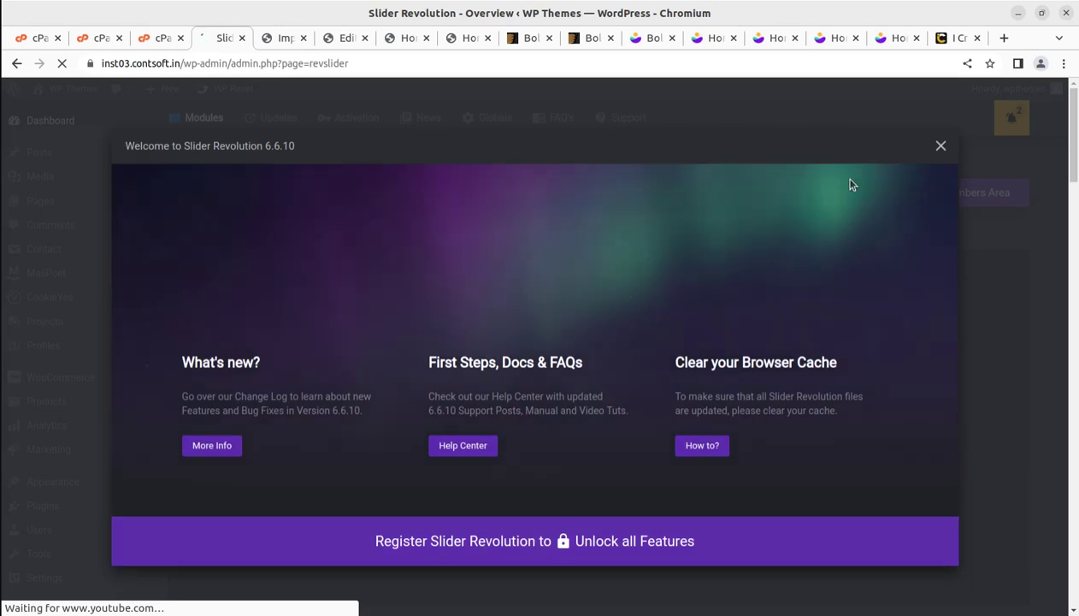
click(935, 154)
scroll(388, 382, down, 5)
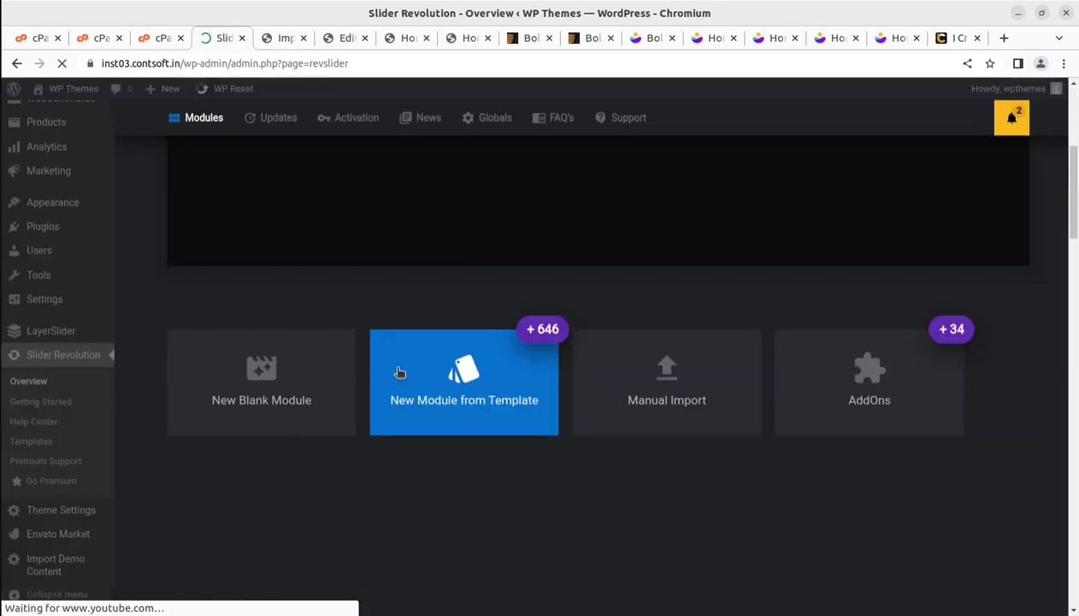
- Import the home_slider.zip module from Downloads/boldest_v1.0.6/DEMO CONTENT/Home 1,2,3,4/2-Sliders/Revslider into Slider Revolution
click(630, 303)
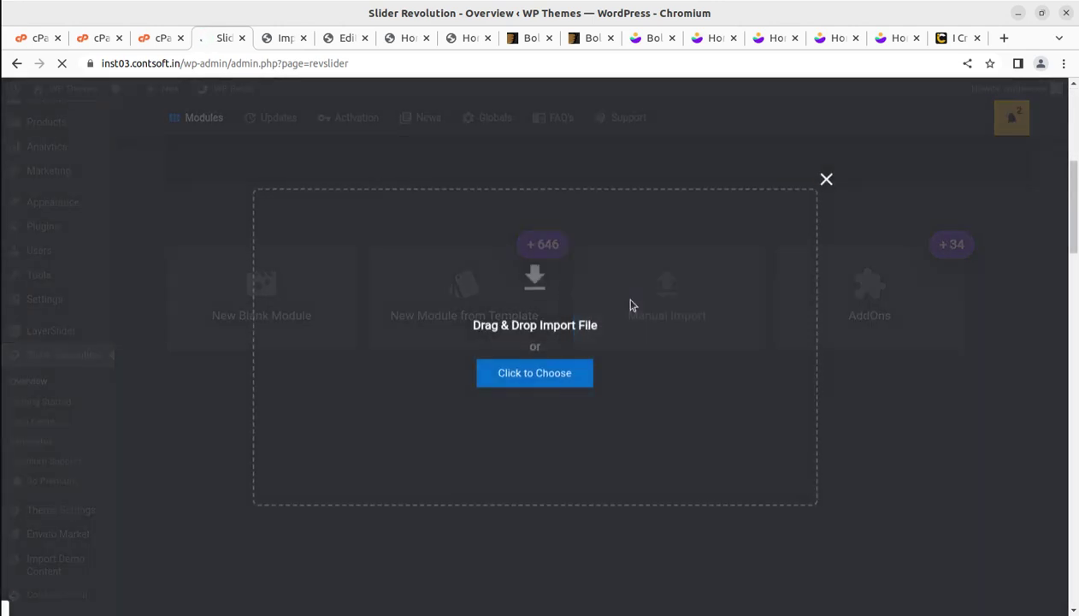
click(523, 384)
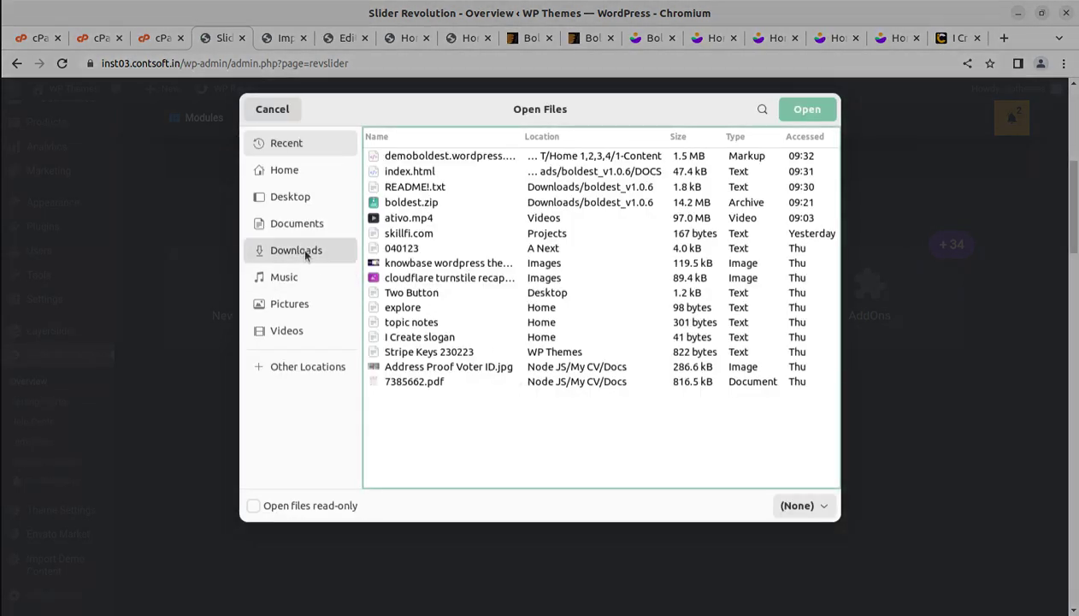
click(307, 251)
double_click(408, 193)
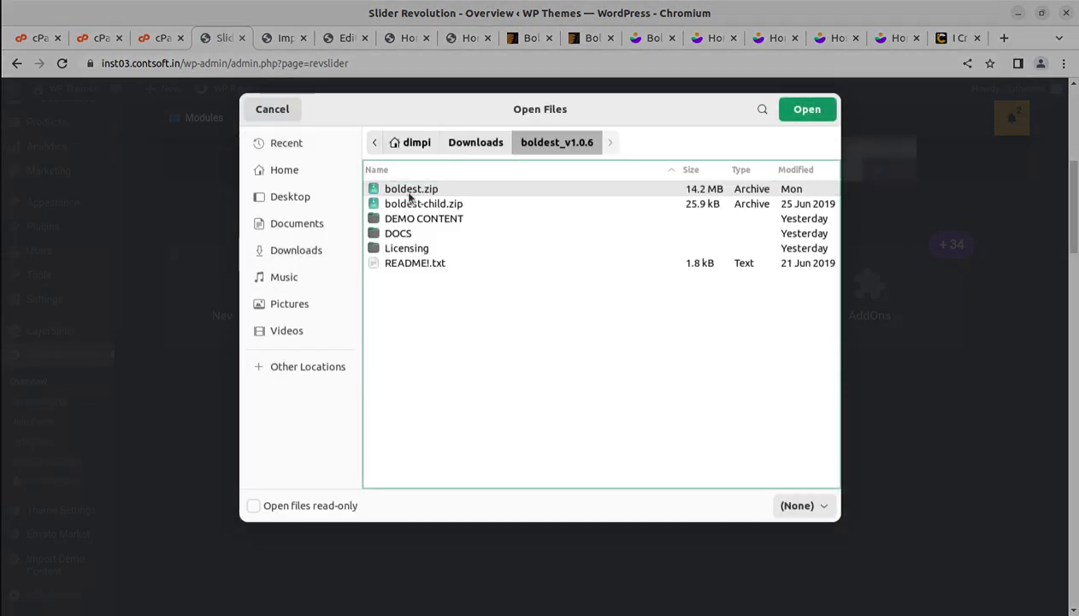
double_click(413, 219)
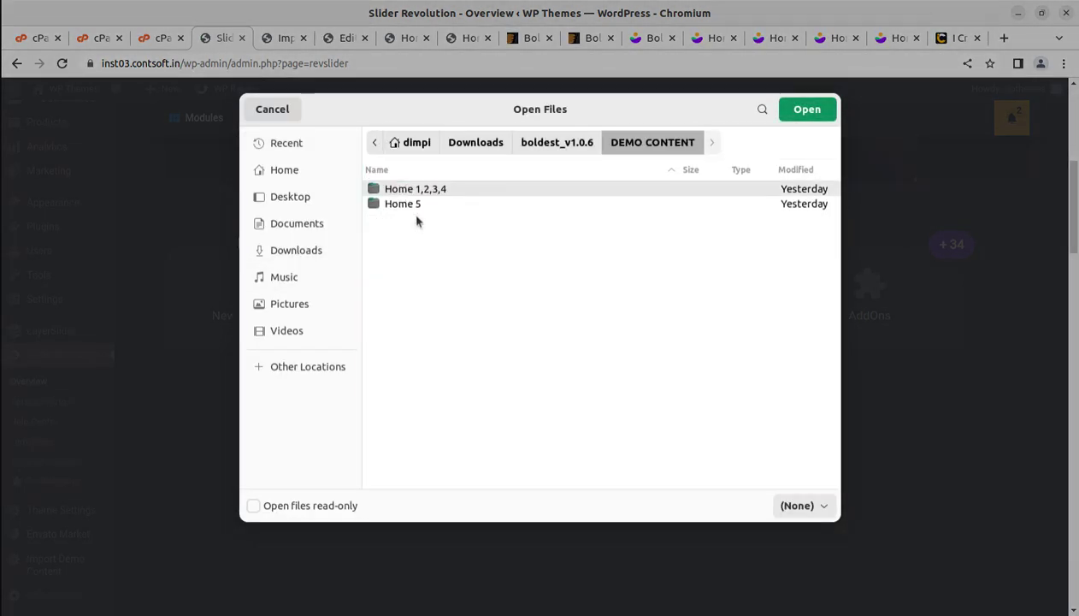
double_click(408, 188)
double_click(411, 204)
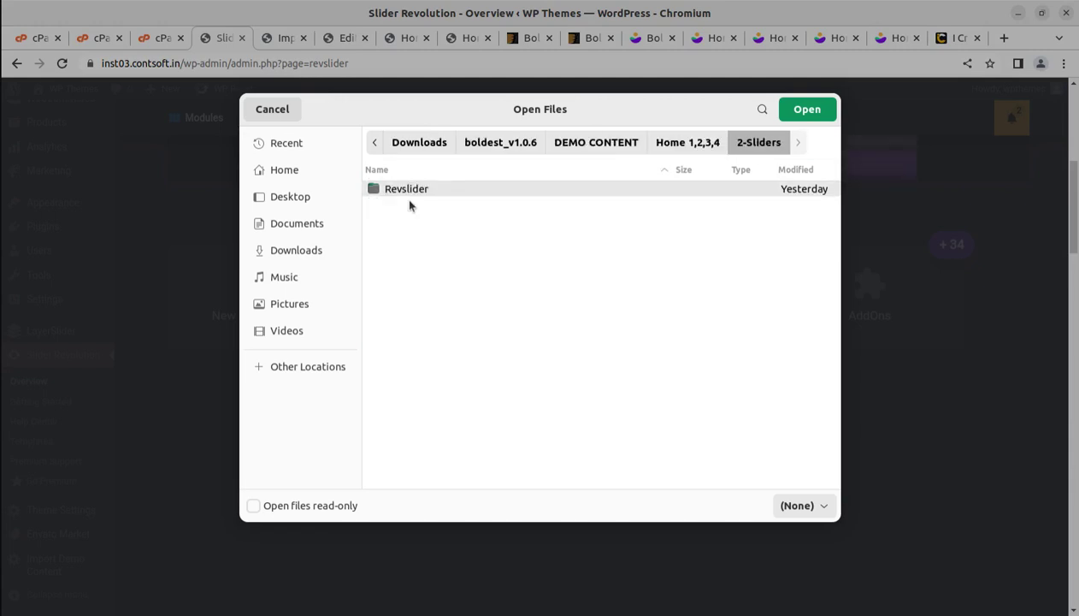
double_click(405, 190)
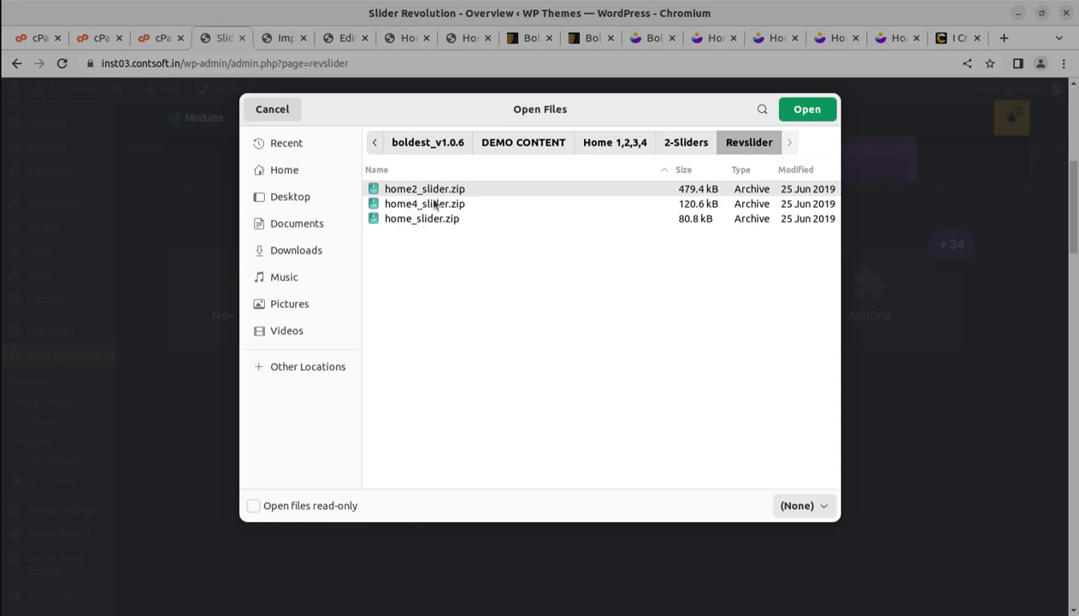
click(405, 219)
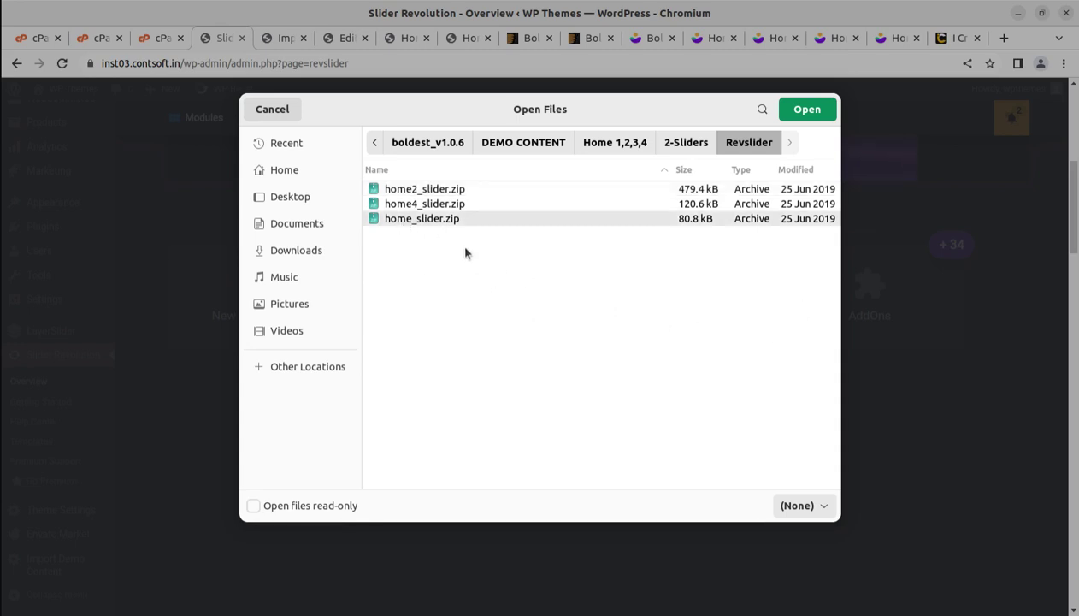
click(796, 109)
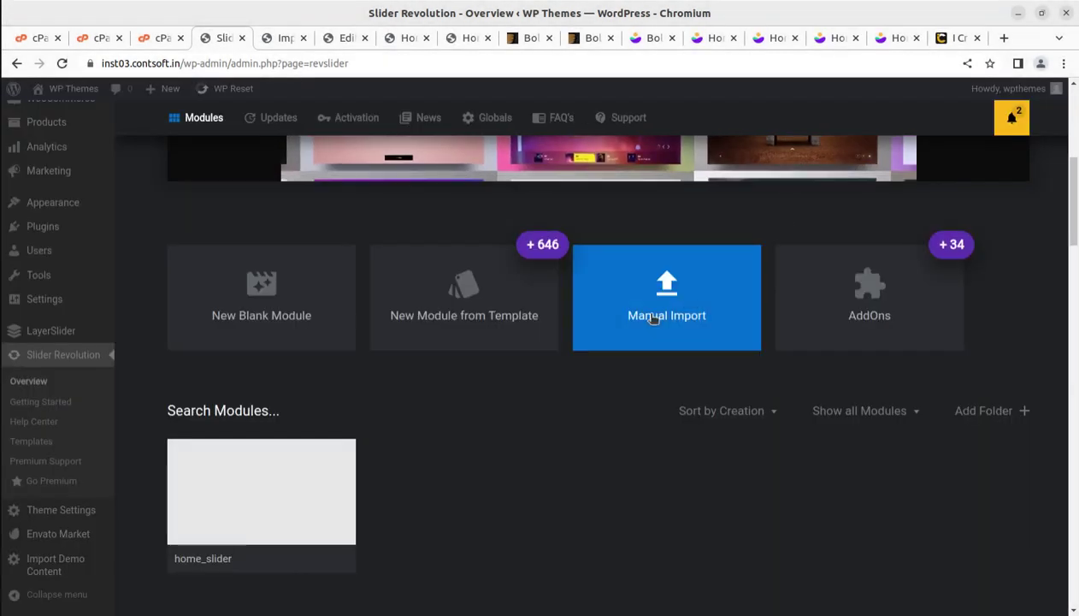
- Import home2_slider.zip from the same Revslider demo content folder as another Slider Revolution module
click(636, 309)
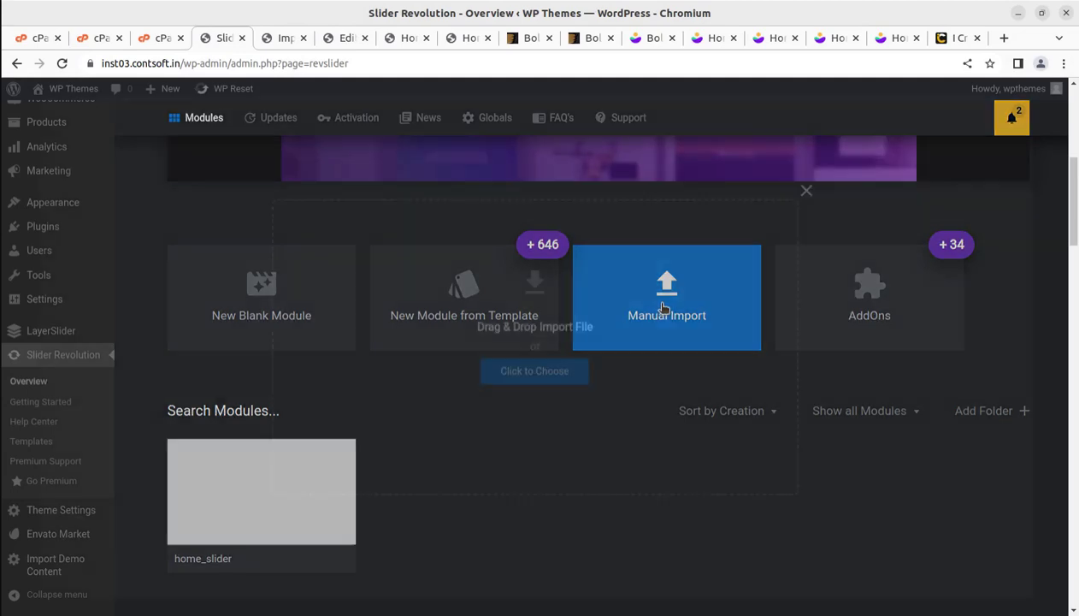
click(484, 374)
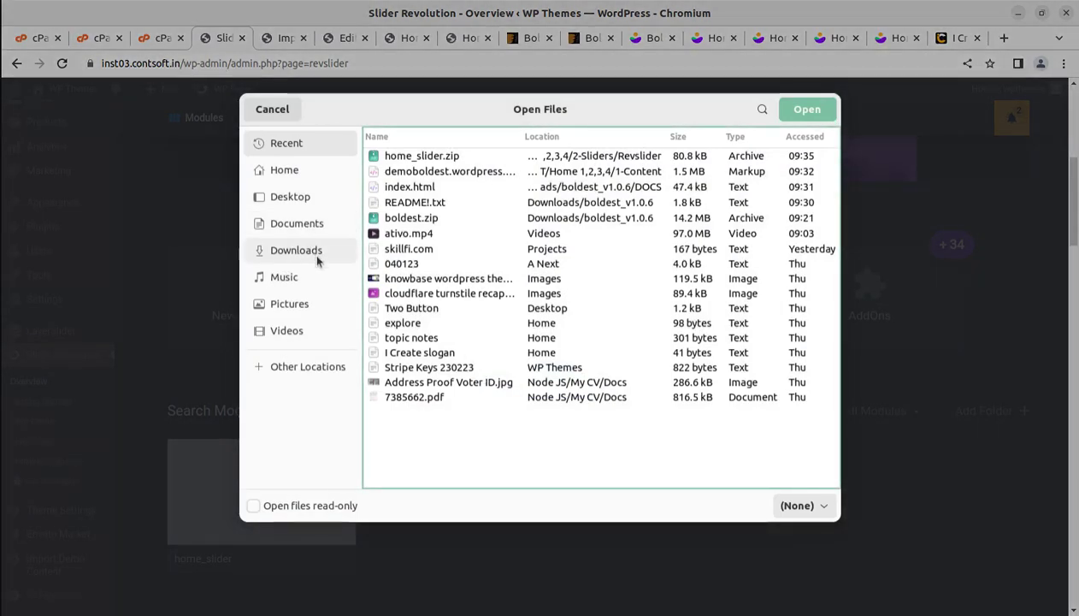
click(291, 248)
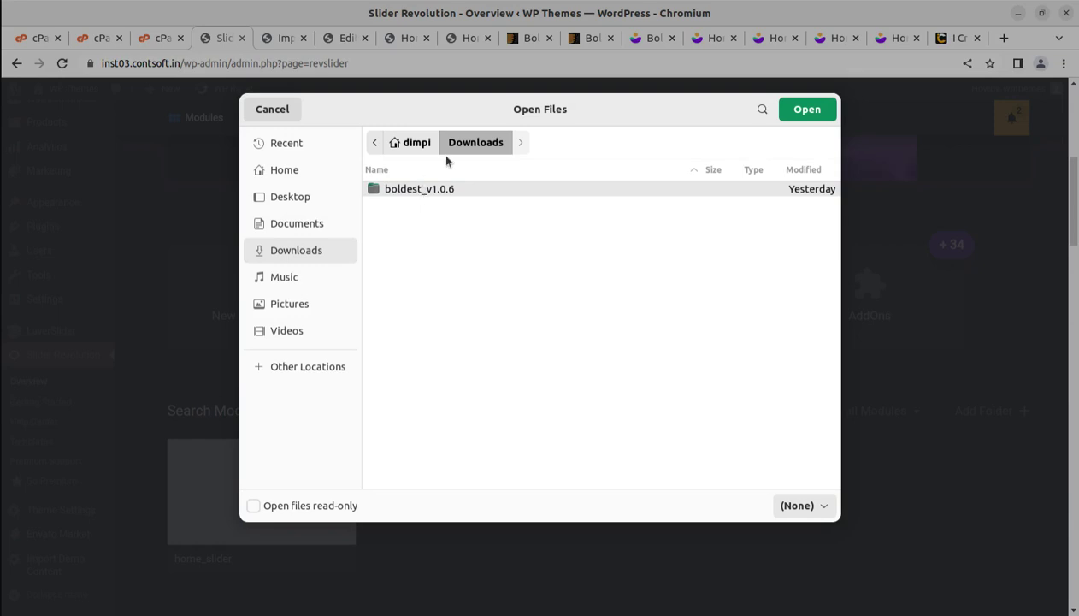
double_click(419, 190)
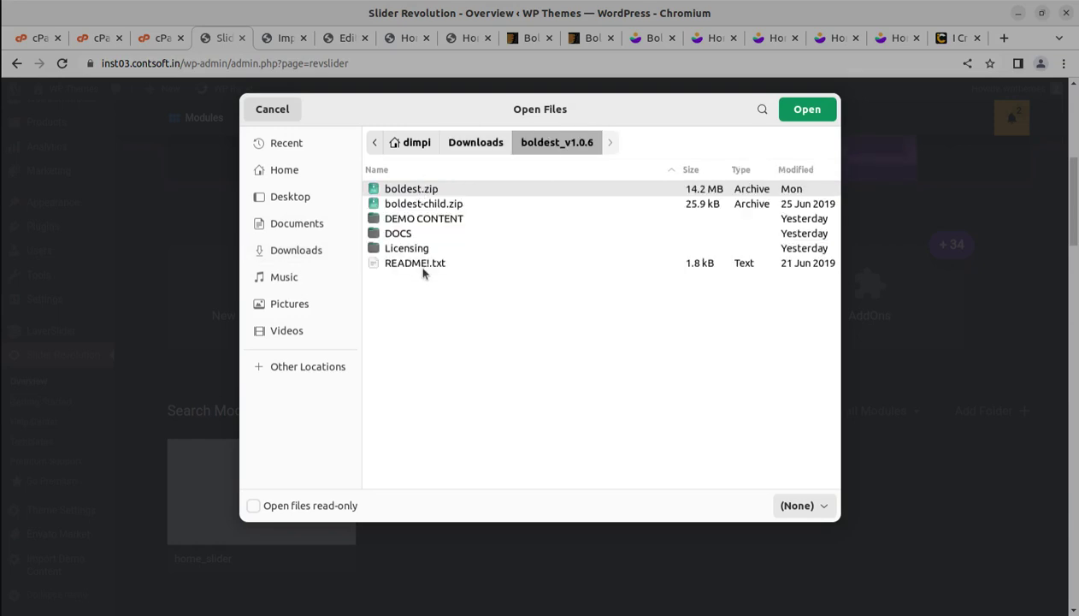
double_click(423, 220)
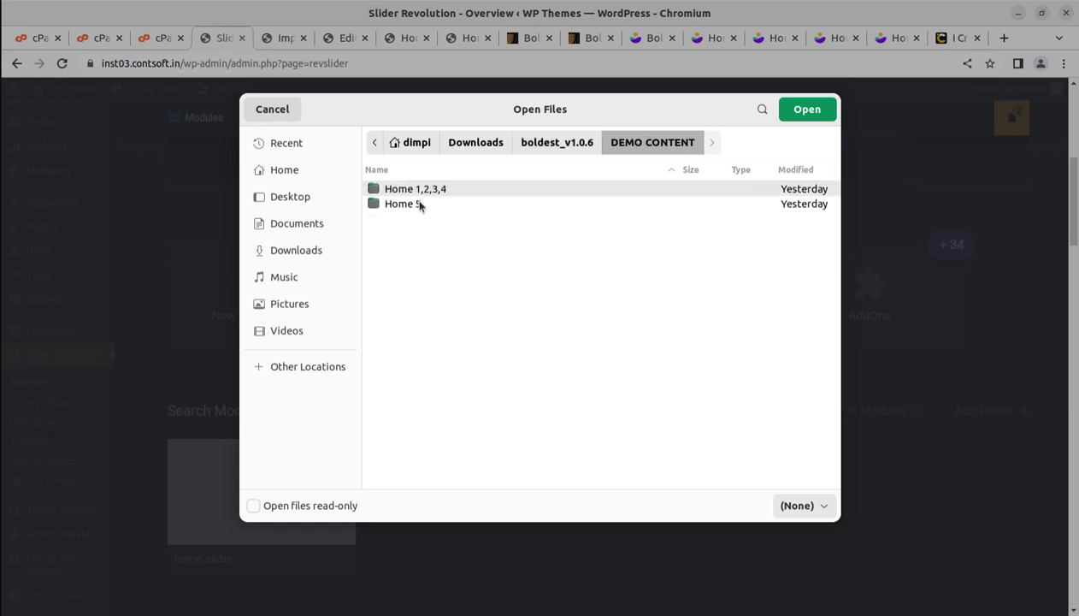
double_click(426, 190)
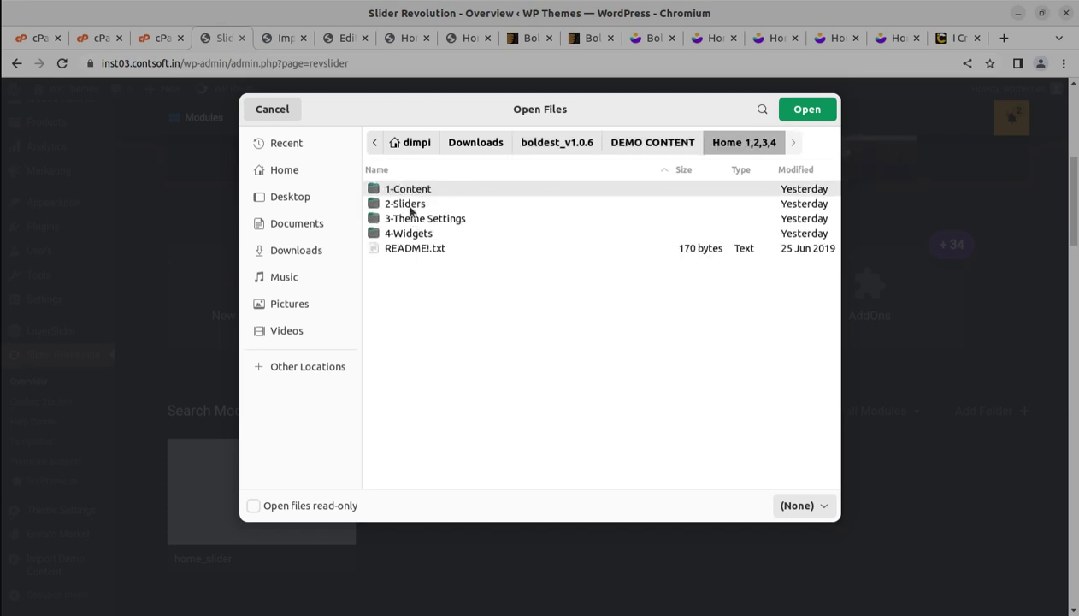
double_click(411, 206)
double_click(423, 190)
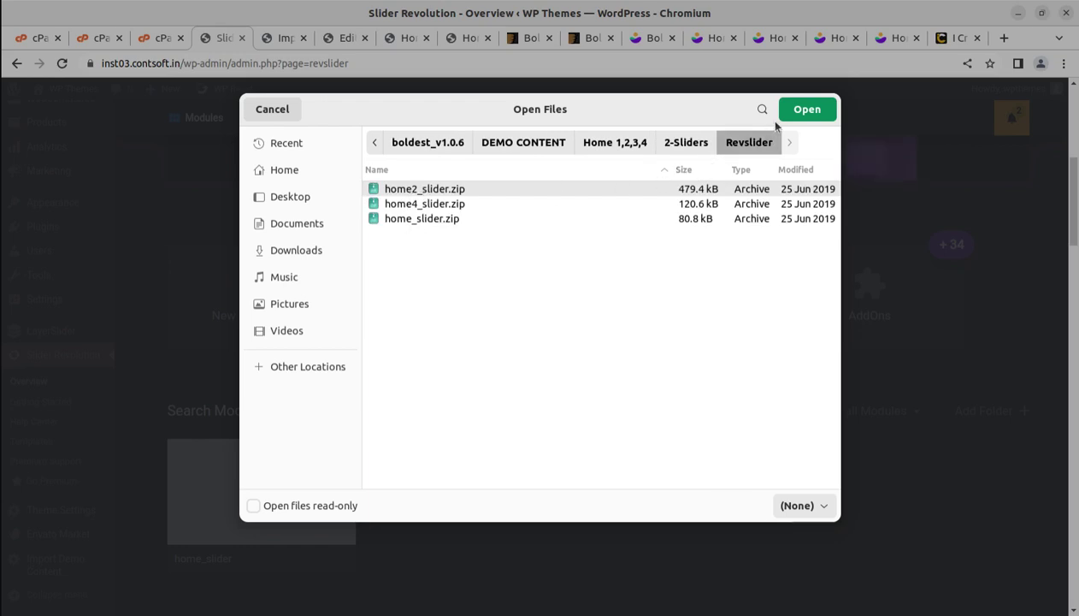
click(807, 109)
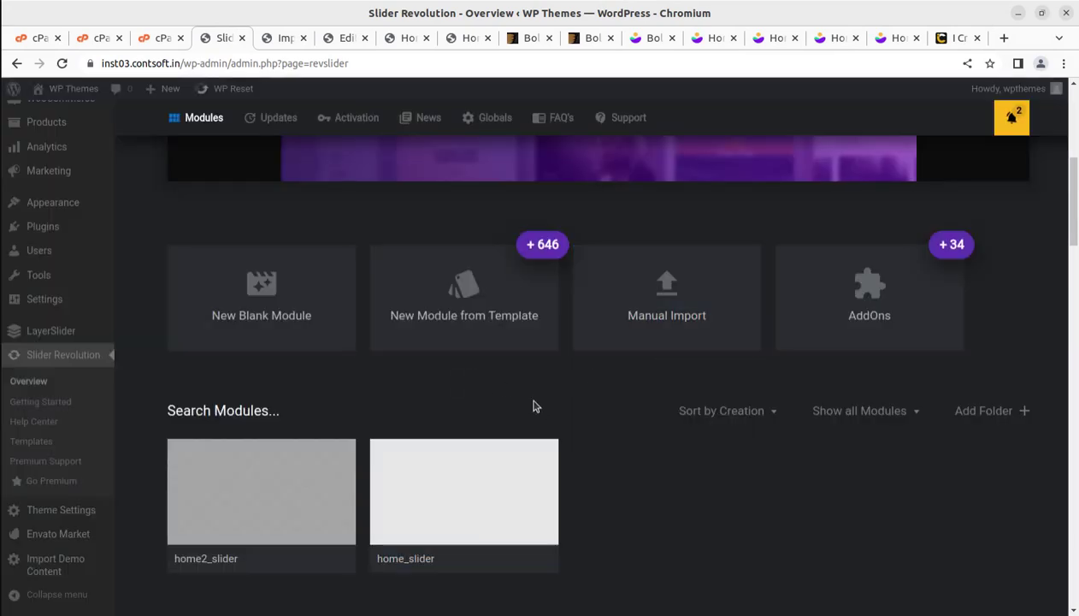
- Import home4_slider.zip from the theme's Revslider demo content folder into Slider Revolution
click(669, 309)
click(539, 374)
click(277, 250)
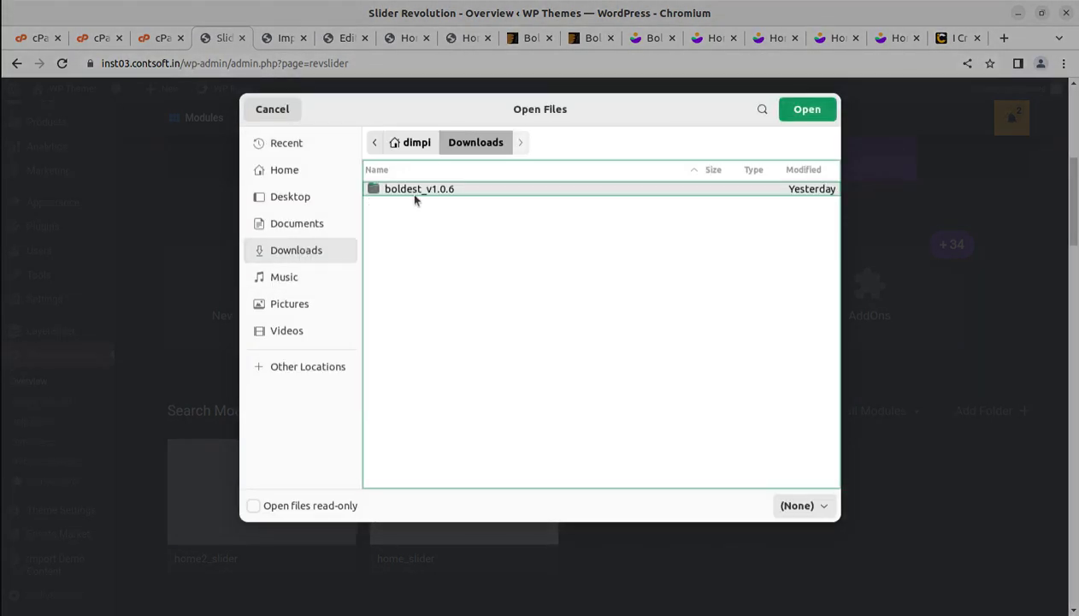
double_click(413, 192)
double_click(420, 219)
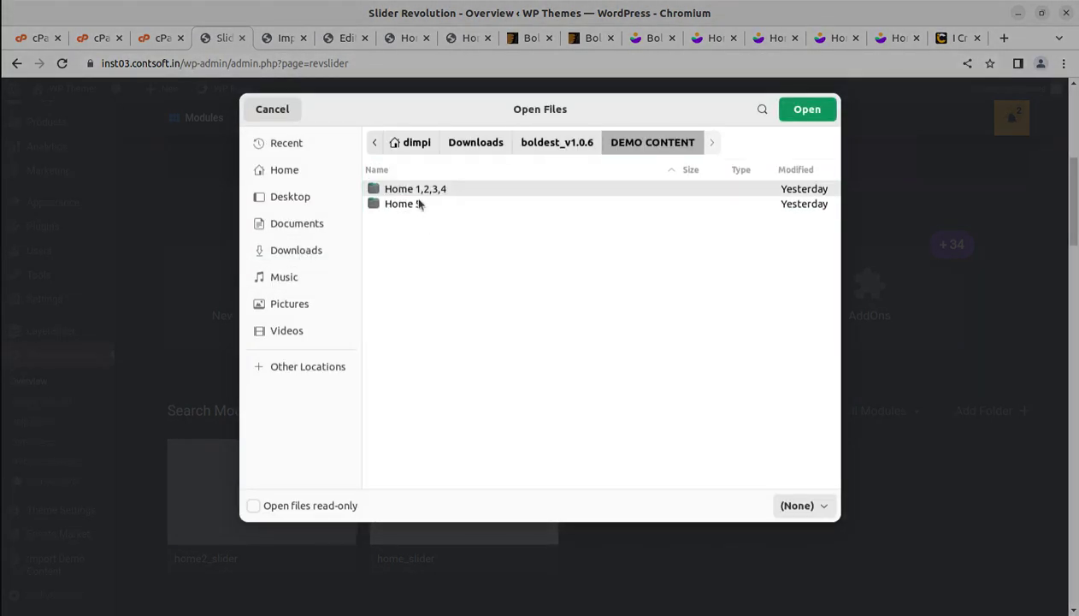
double_click(417, 190)
double_click(414, 205)
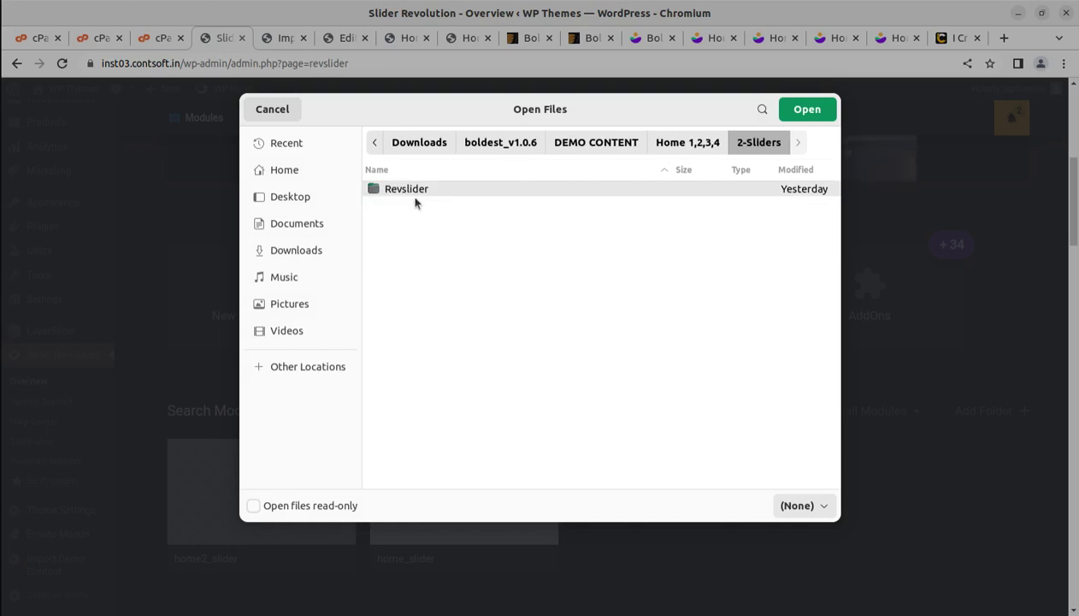
double_click(409, 189)
click(427, 203)
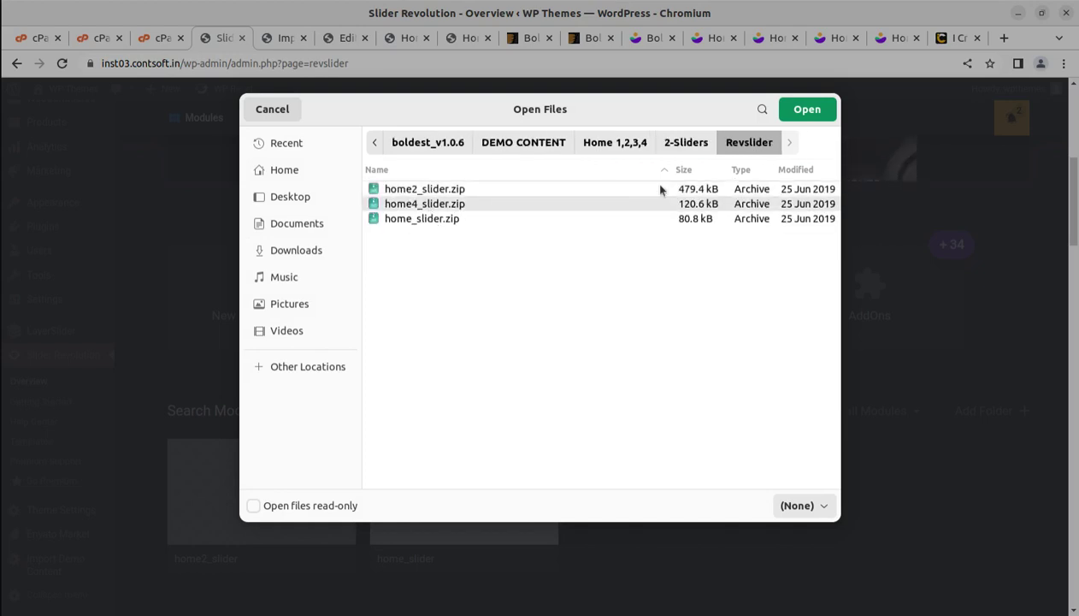
click(807, 109)
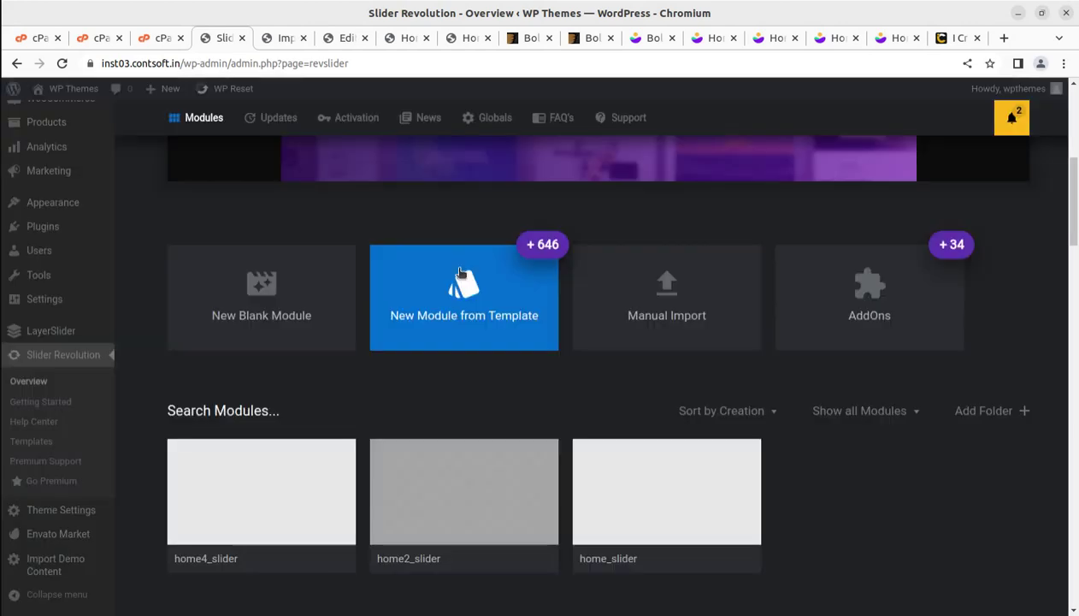
mouse_move(667, 503)
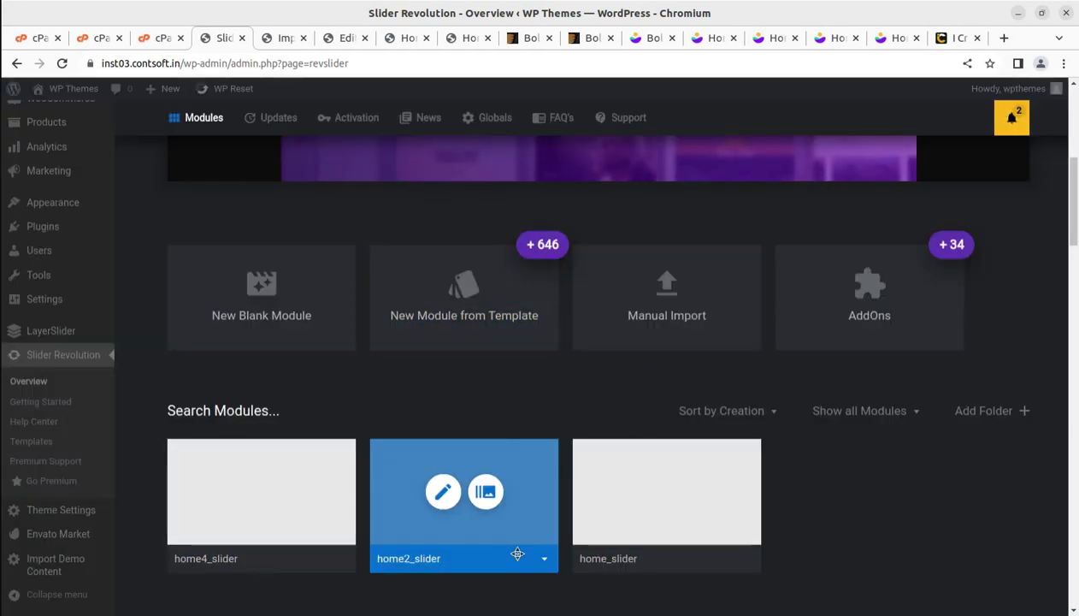
- Close the WordPress import report and reload the front-end Home 2 page to check its slider
click(288, 38)
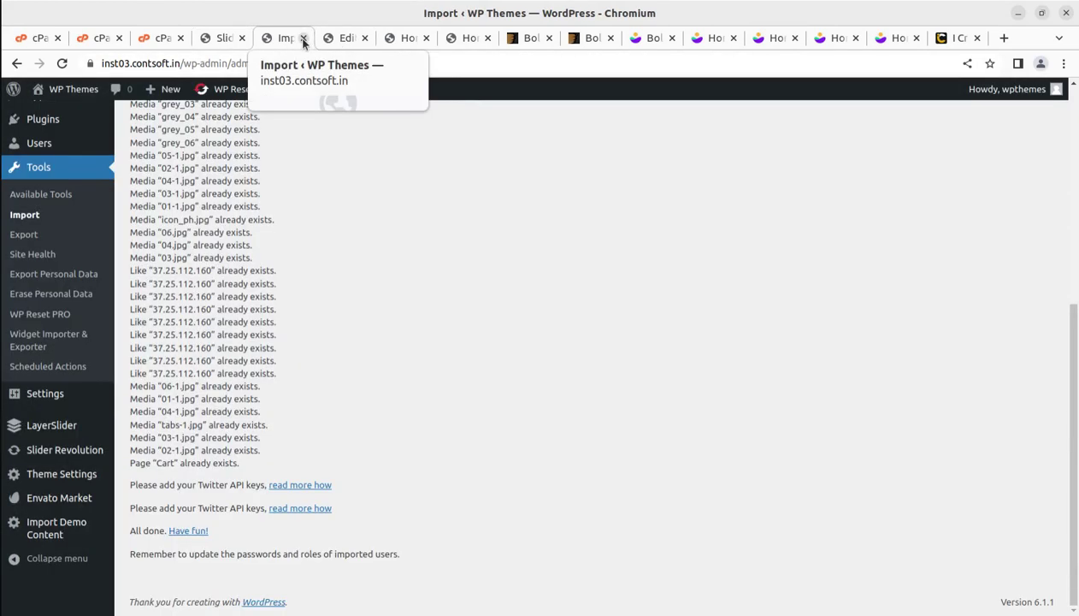
click(303, 38)
click(345, 38)
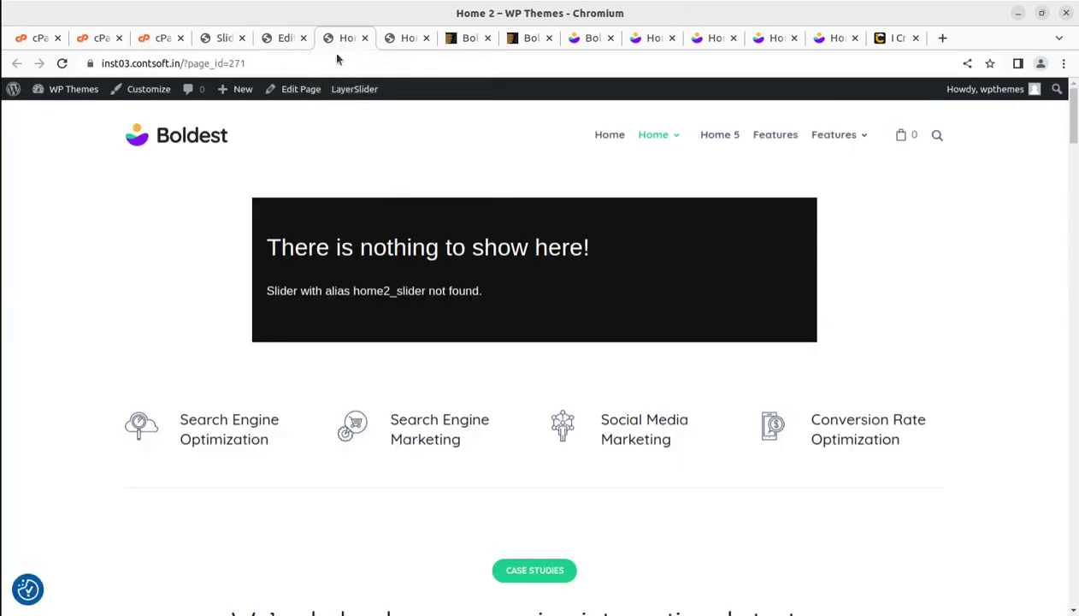
click(64, 64)
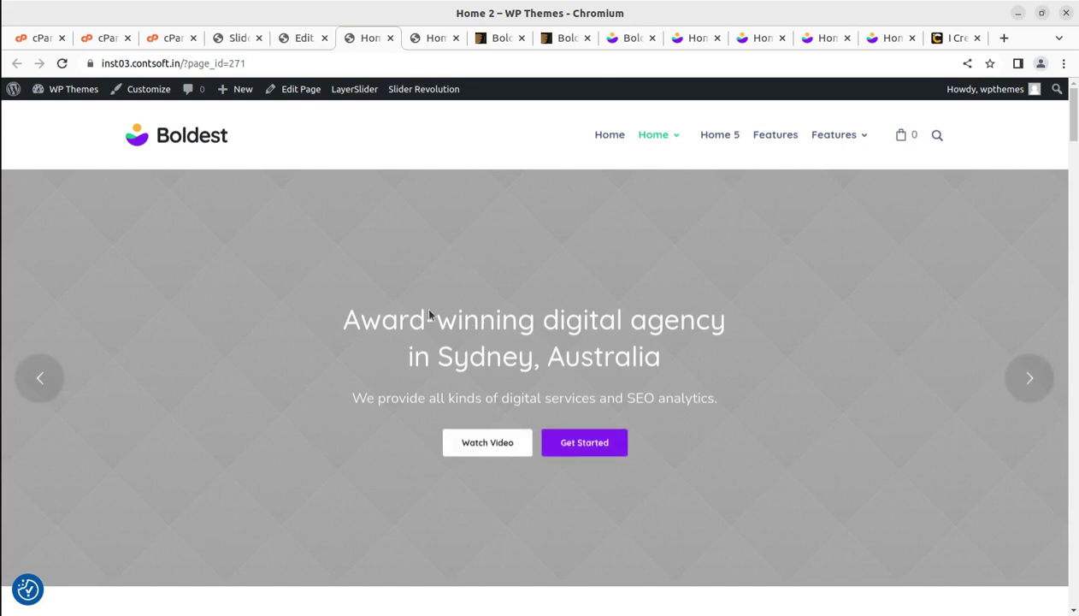
scroll(255, 301, down, 3)
scroll(253, 301, up, 3)
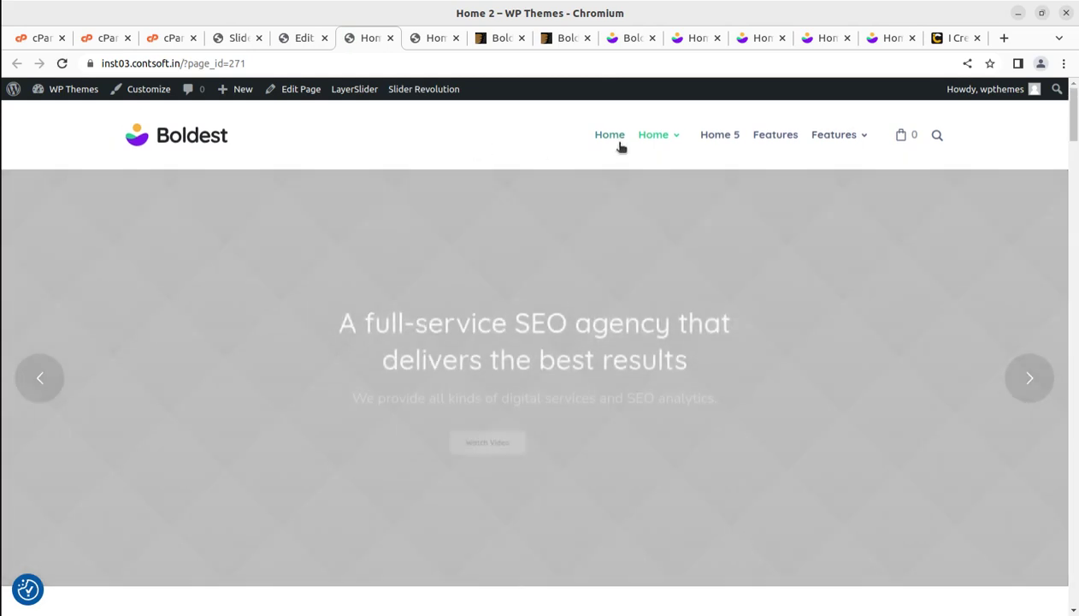
- Open the local Home page from the Home submenu of the site navigation, backing out of the external demo site link
click(613, 142)
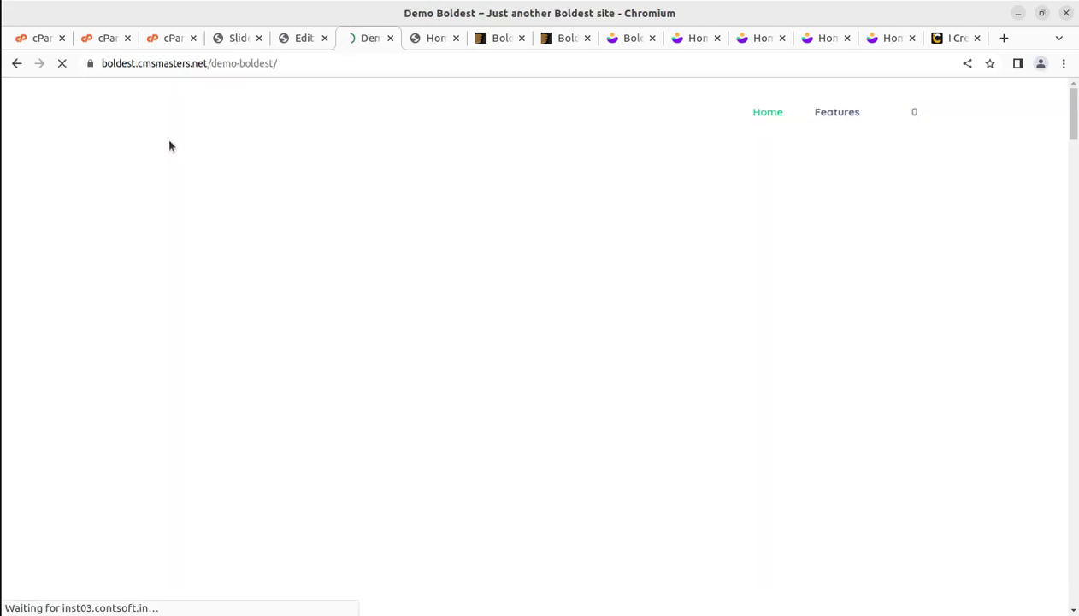
click(17, 63)
mouse_move(646, 135)
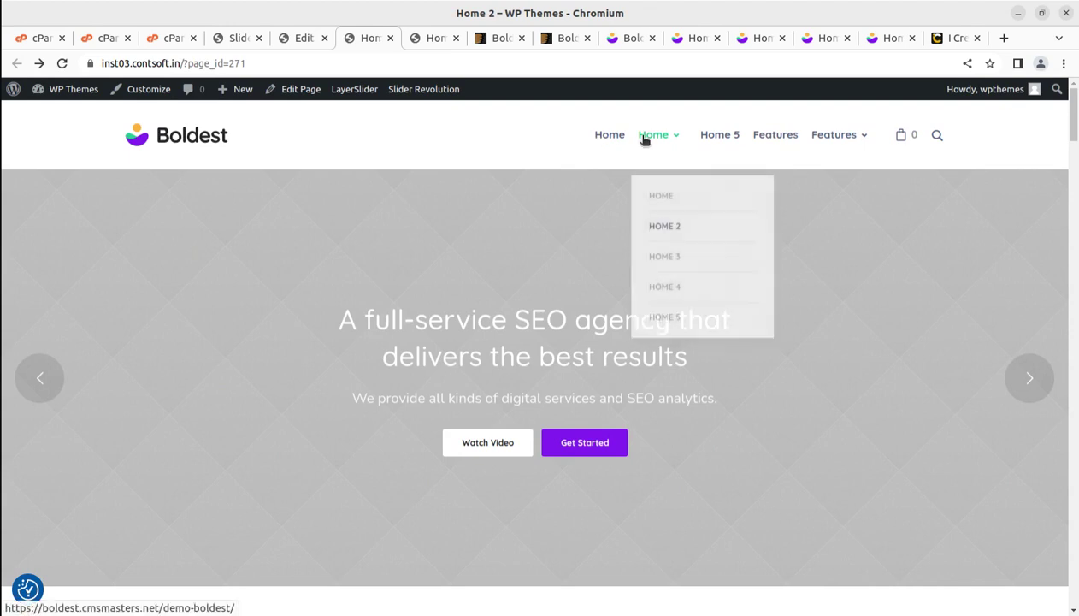
click(659, 190)
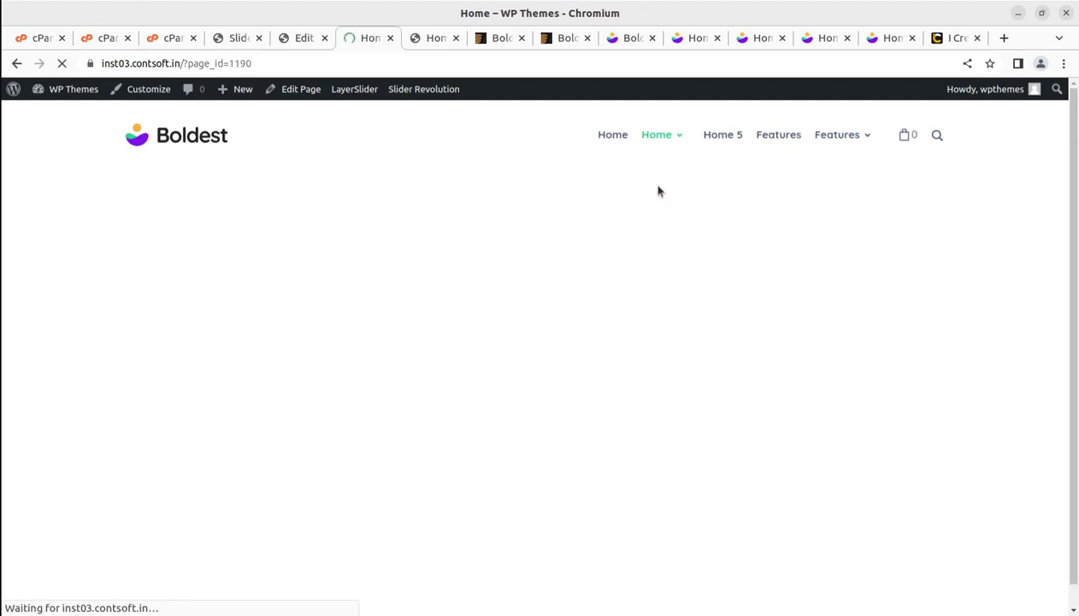
- Open the site's root address through the Boldest logo and look over what the front page displays
click(185, 141)
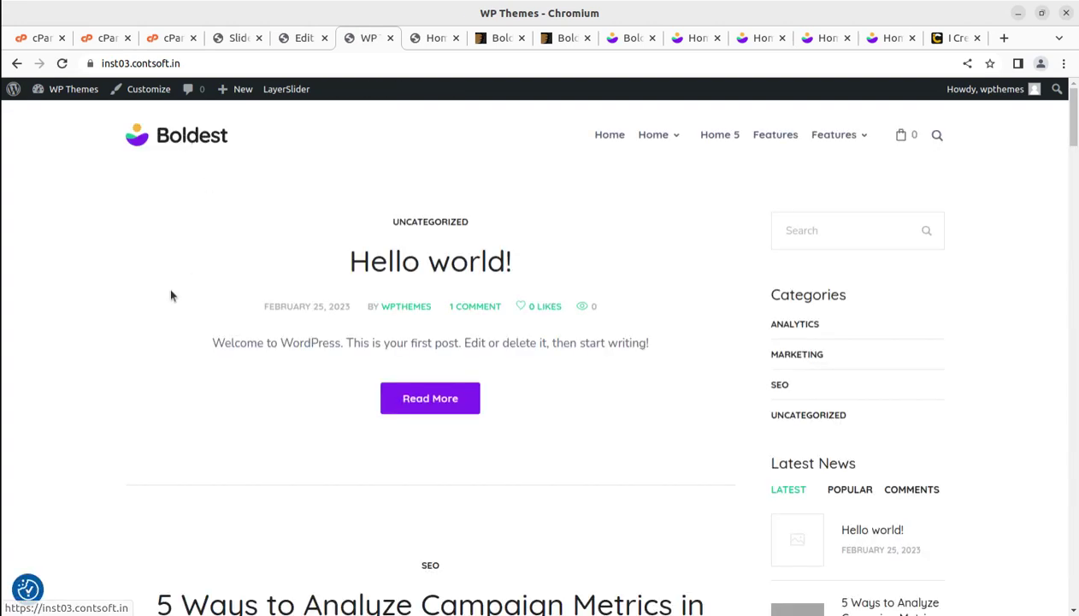
scroll(287, 240, down, 5)
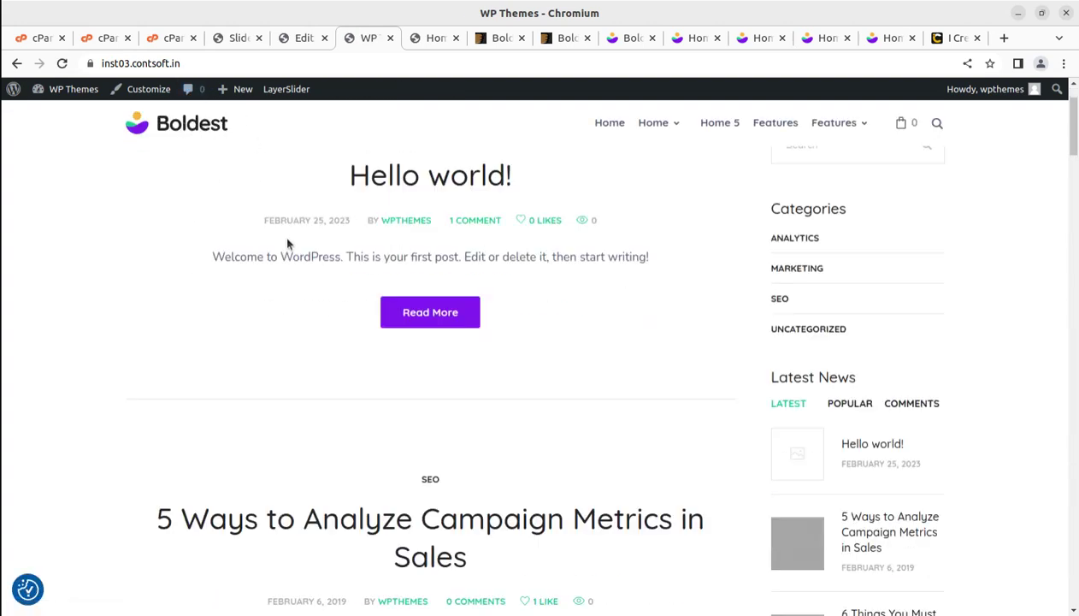
scroll(286, 222, up, 5)
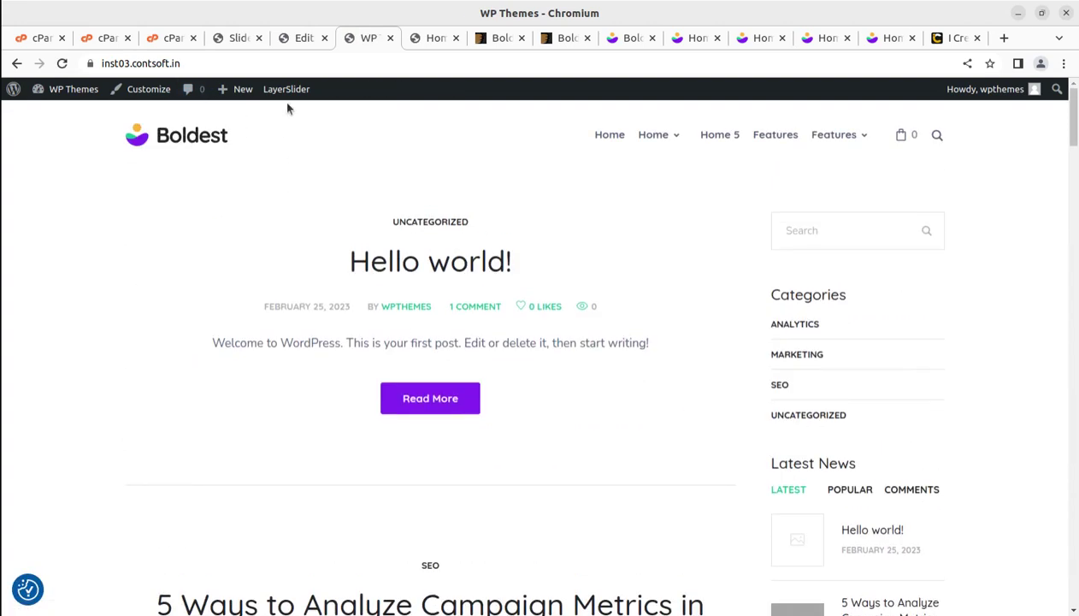
- Open the theme Customizer from the Slider Revolution overview and switch to the Home page editor while it loads
click(233, 38)
mouse_move(101, 211)
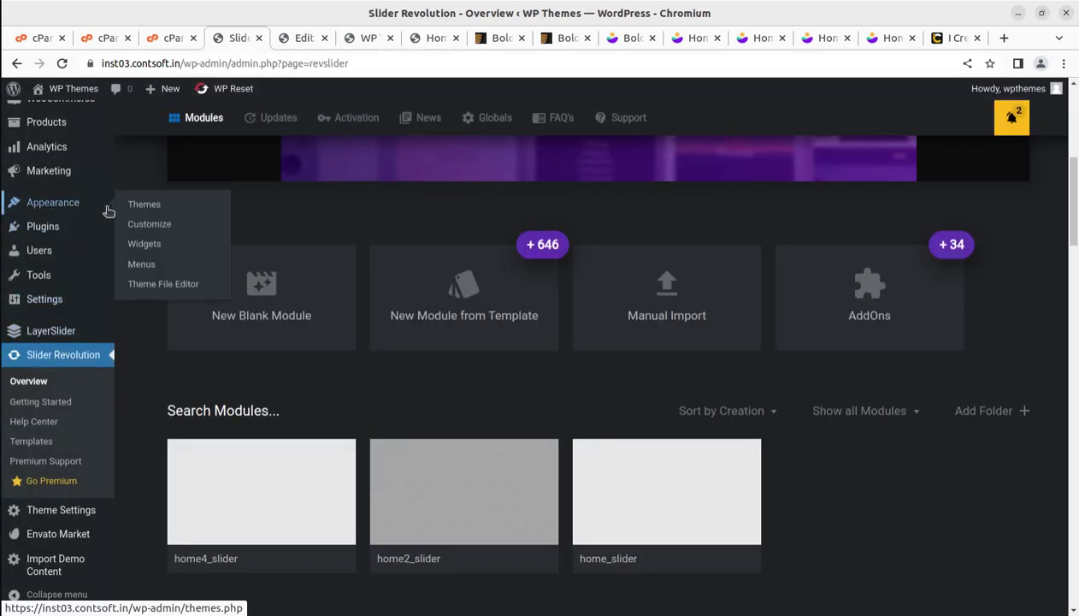
click(138, 227)
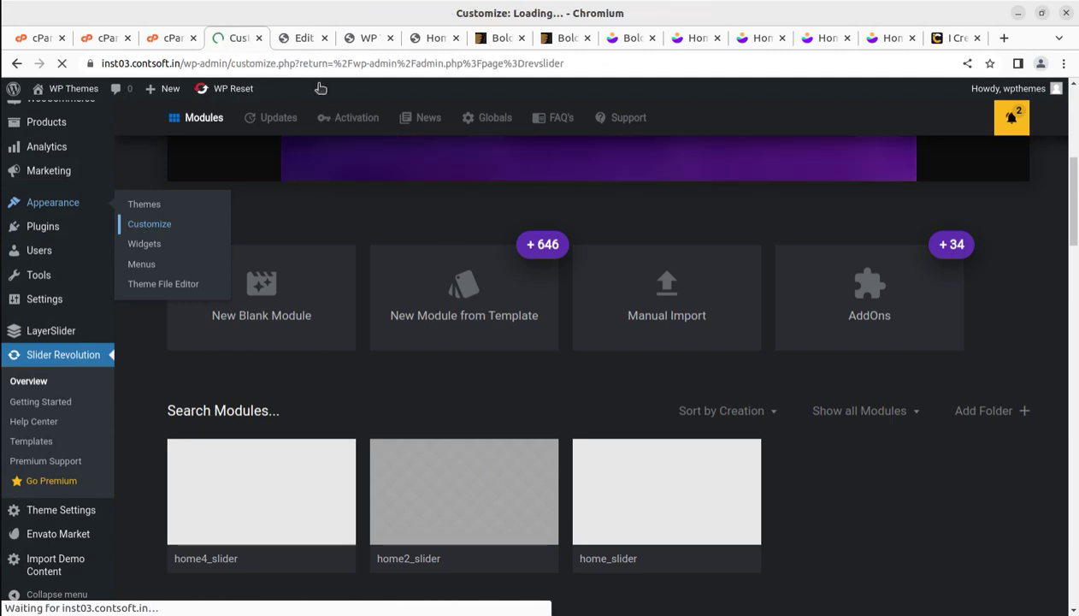
click(298, 41)
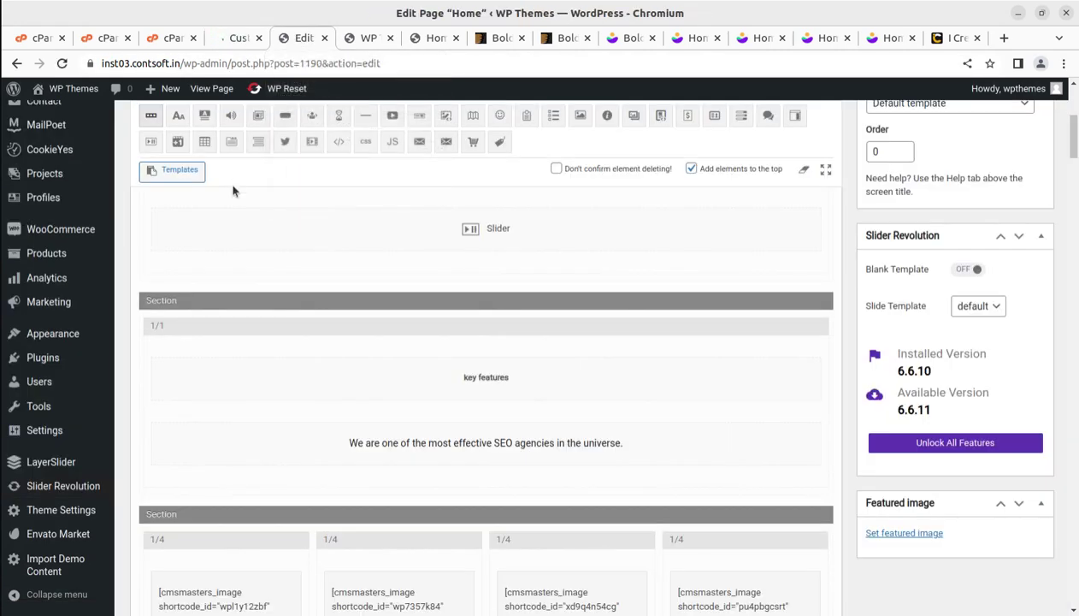
- Close the Home page editor and open the list of all pages from the site dashboard
click(325, 38)
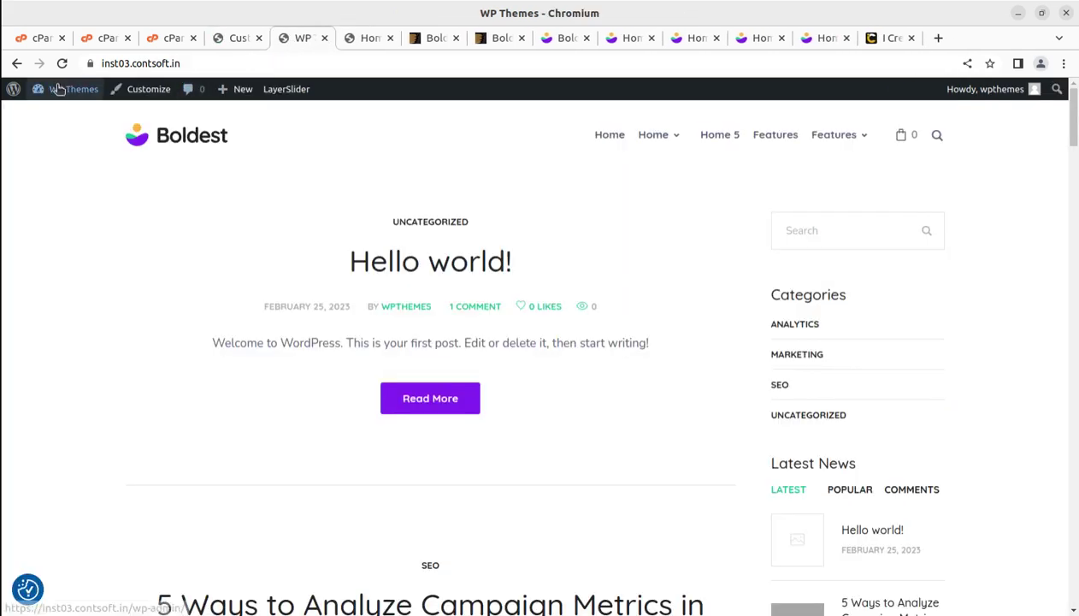
mouse_move(61, 89)
click(48, 120)
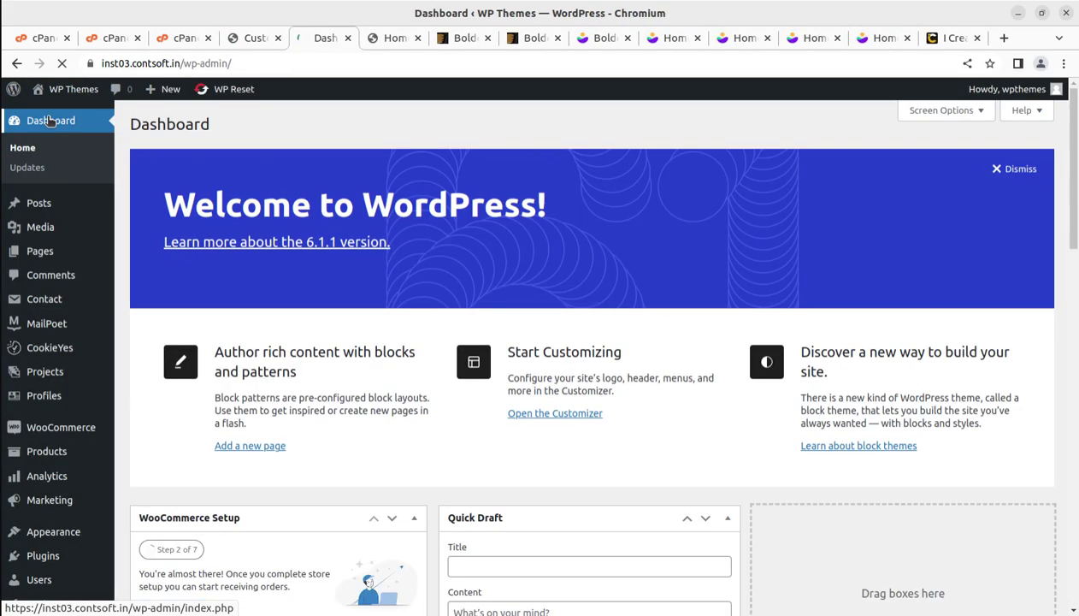
mouse_move(26, 251)
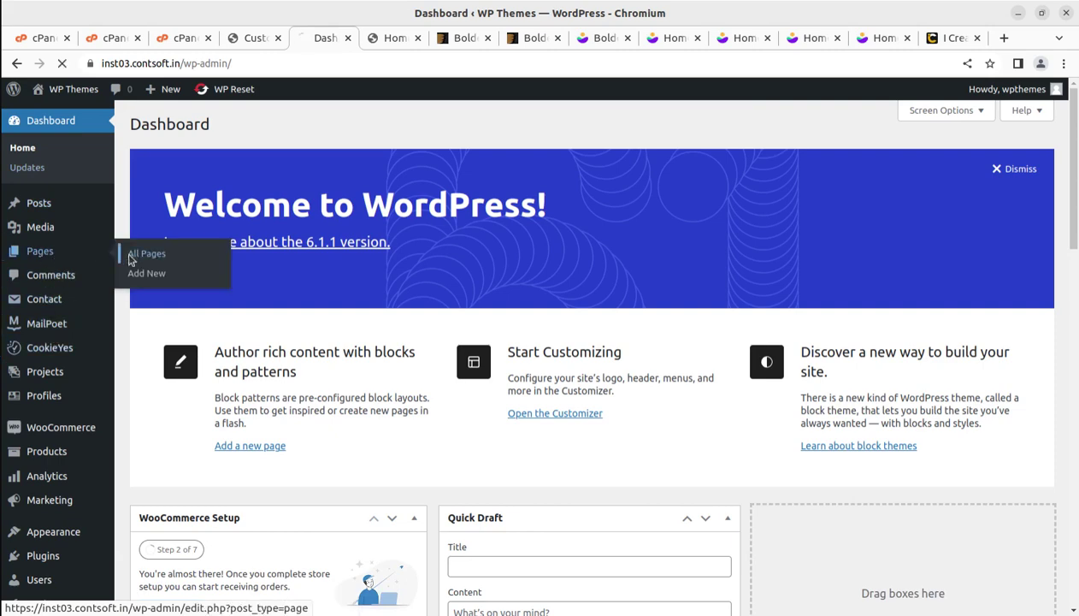
click(131, 259)
- View the published Home page in a separate tab and look over its slider and key features section
middle_click(273, 502)
key(ctrl+Tab)
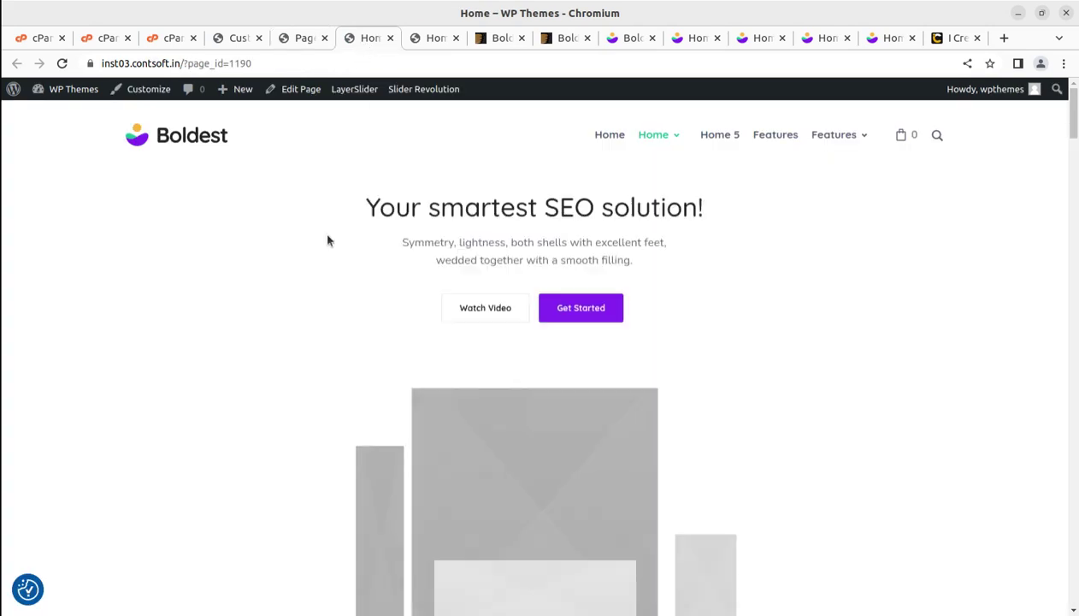
scroll(440, 346, down, 5)
scroll(419, 371, up, 3)
scroll(428, 373, down, 3)
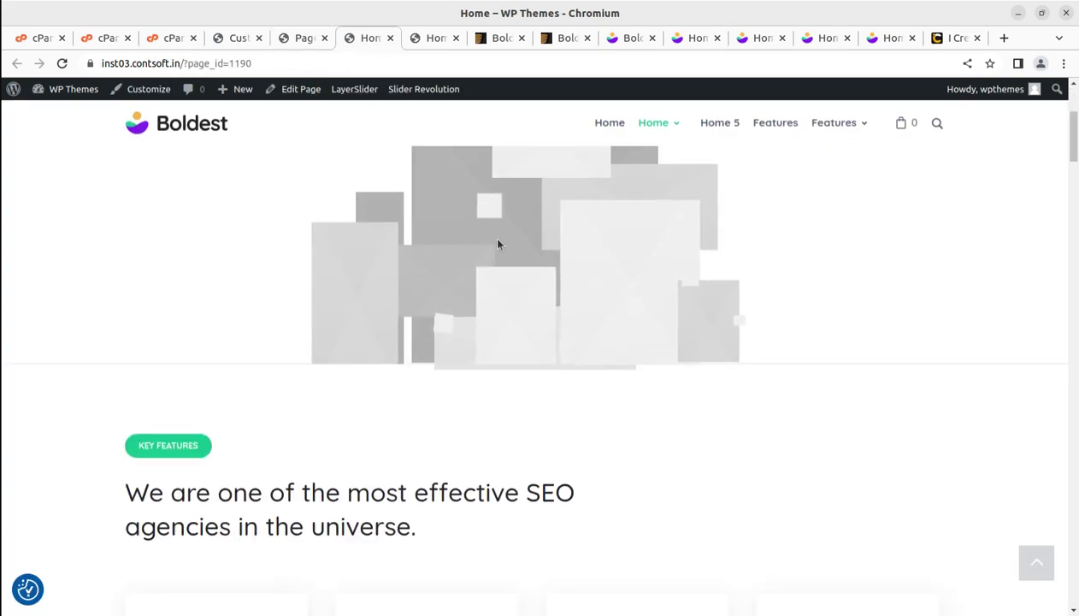
scroll(616, 257, down, 4)
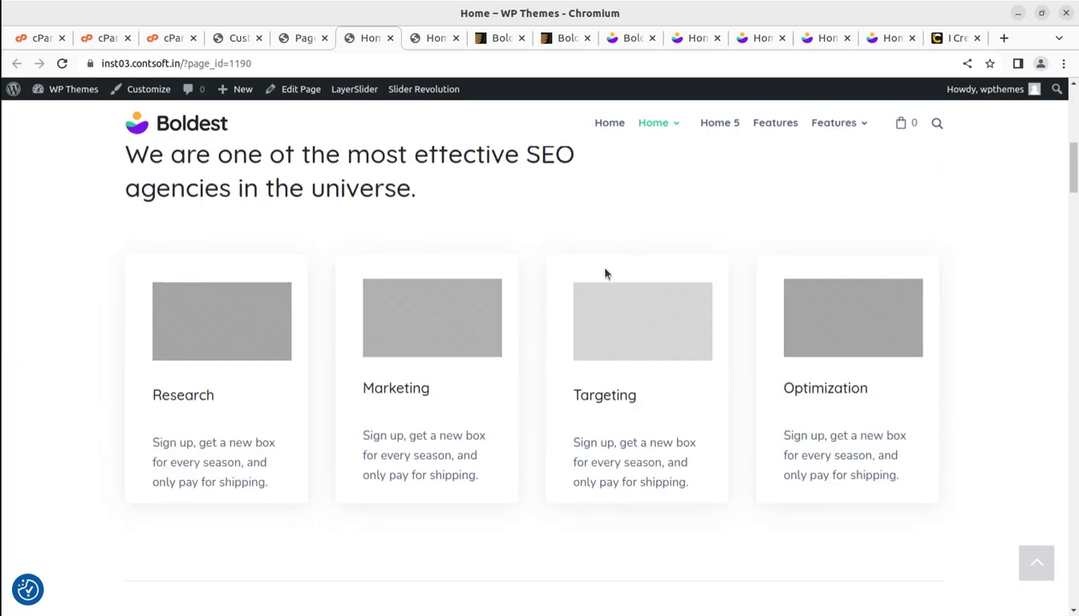
scroll(310, 317, up, 4)
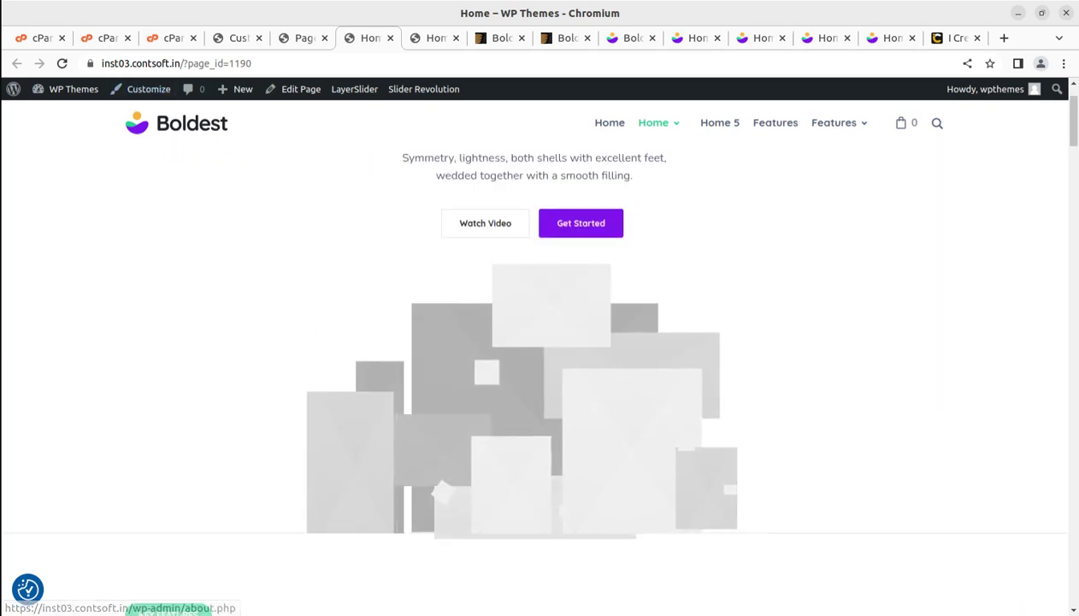
- Switch to the file manager and check the slider archives in the Revslider folder inside 2-Sliders of the Home 1,2,3,4 content
click(3, 32)
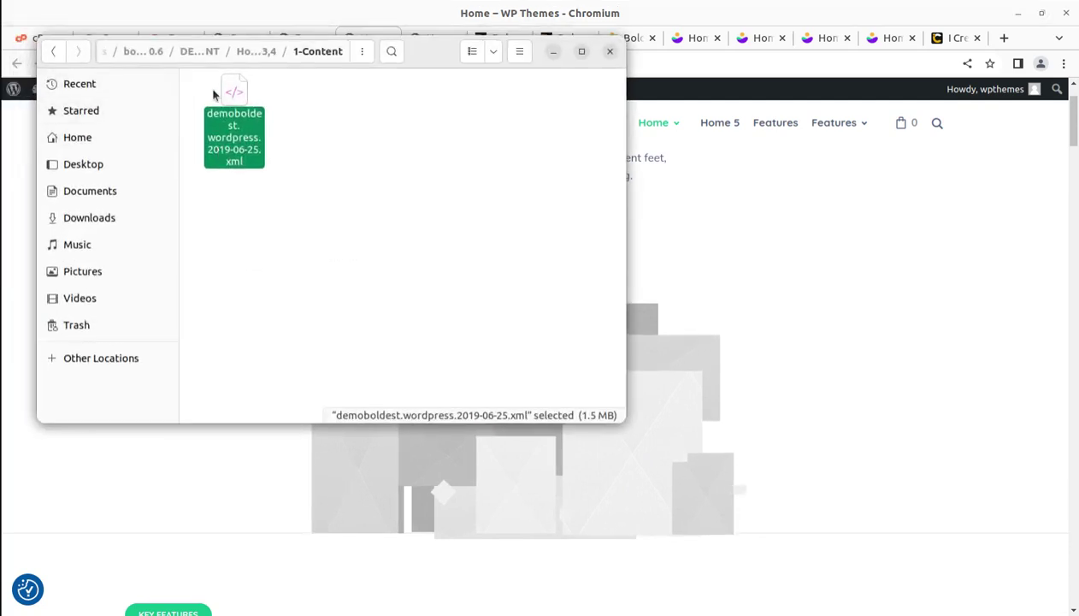
click(257, 51)
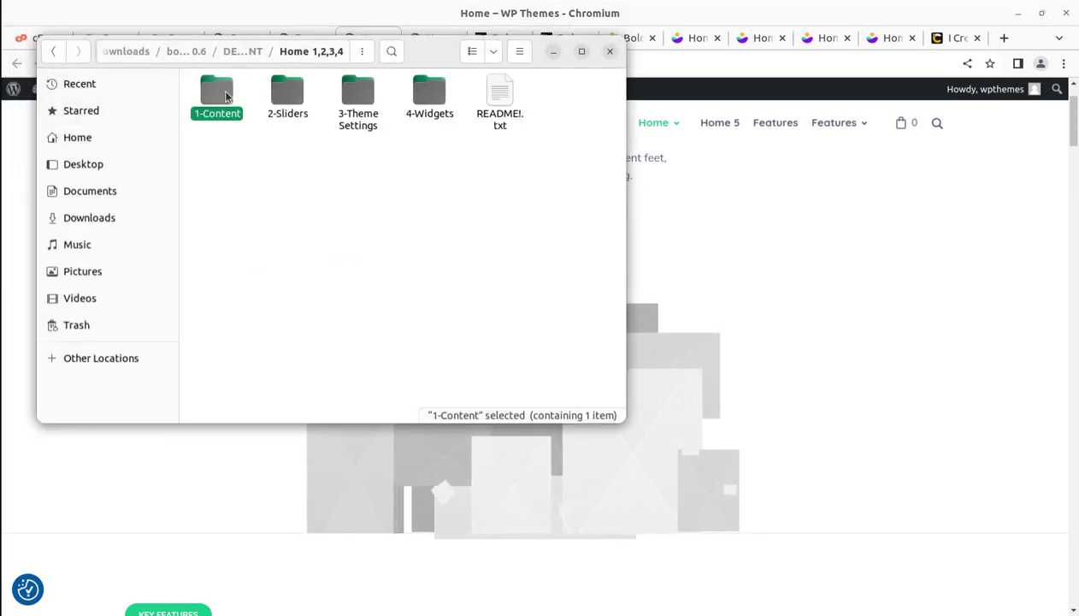
double_click(282, 92)
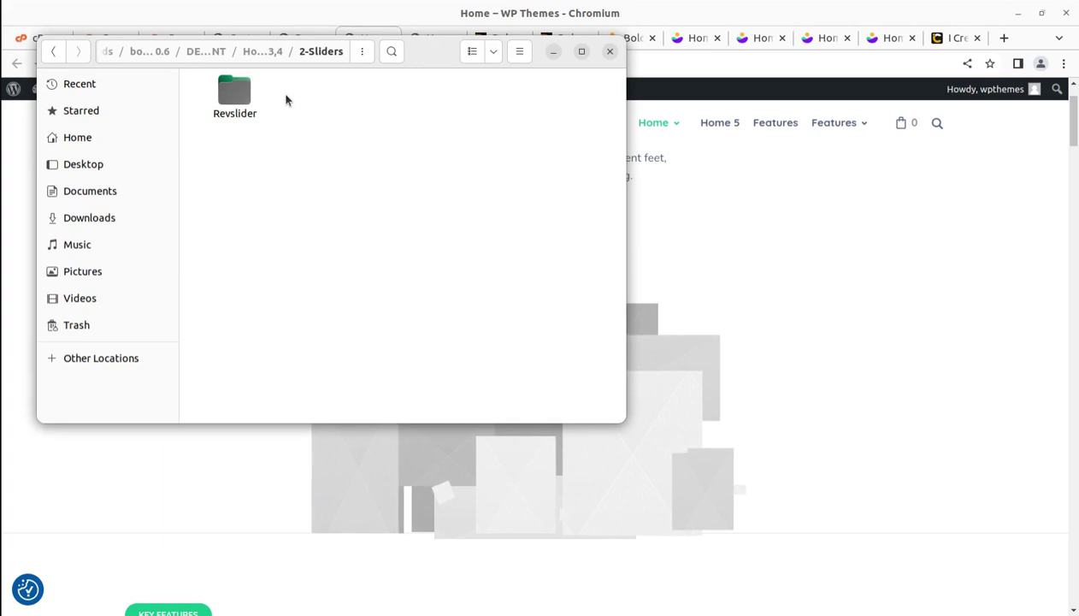
double_click(231, 86)
key(Right)
key(Right)
key(Right)
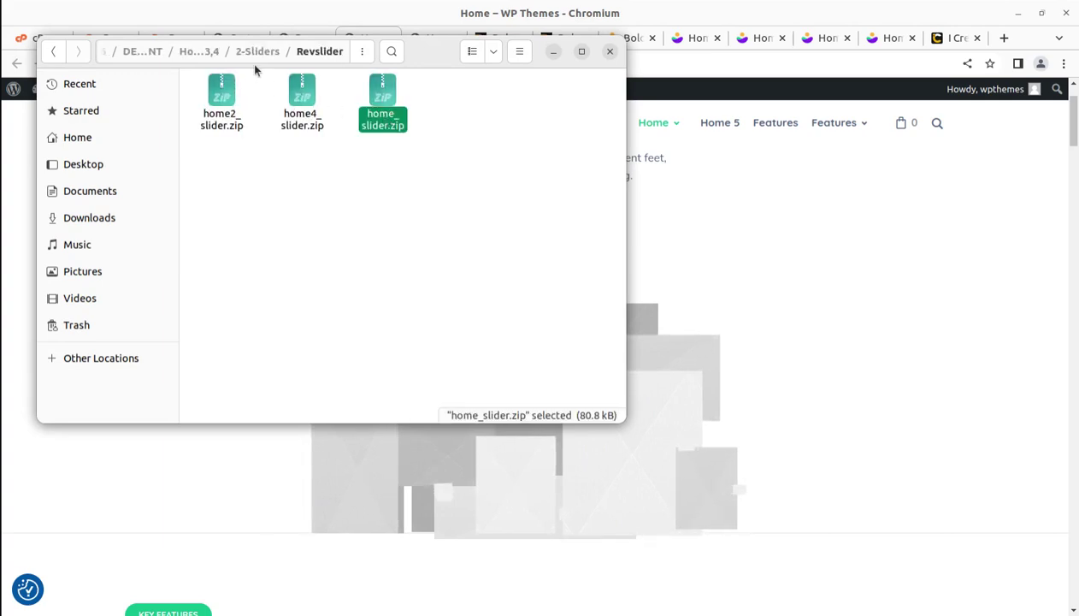
- Return to the Home 1,2,3,4 folder, go through its 1-Content, 3-Theme Settings and 4-Widgets folders, and minimize the file manager
click(256, 53)
click(243, 55)
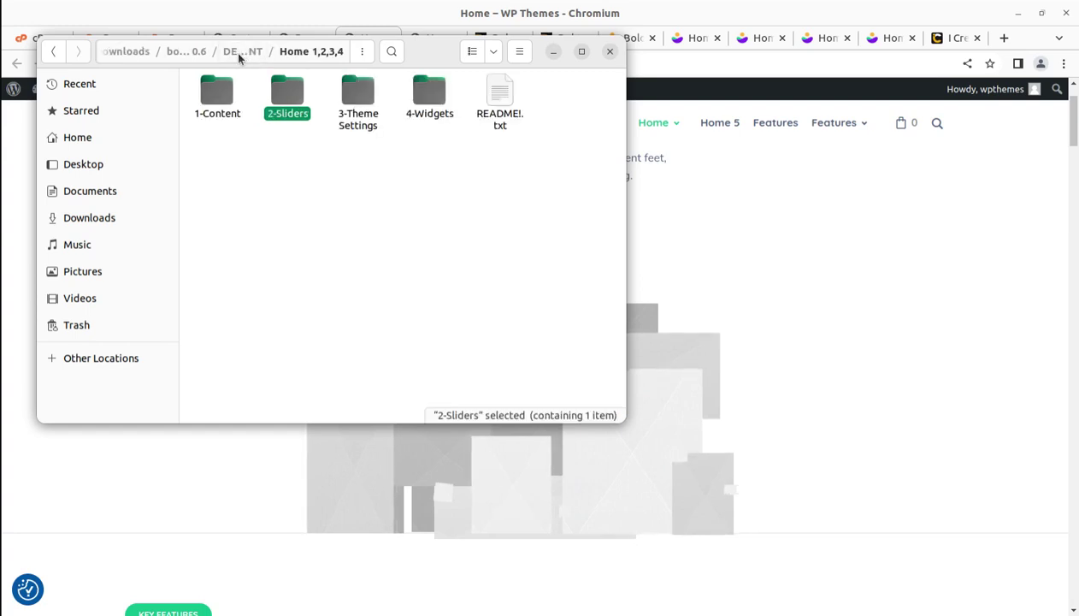
click(209, 97)
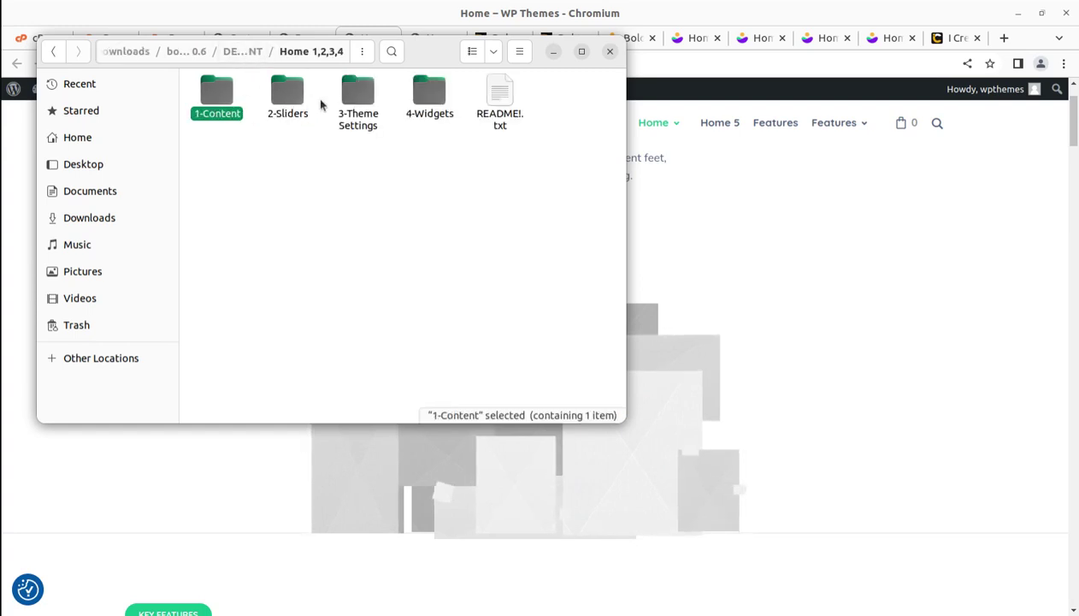
click(357, 96)
click(428, 96)
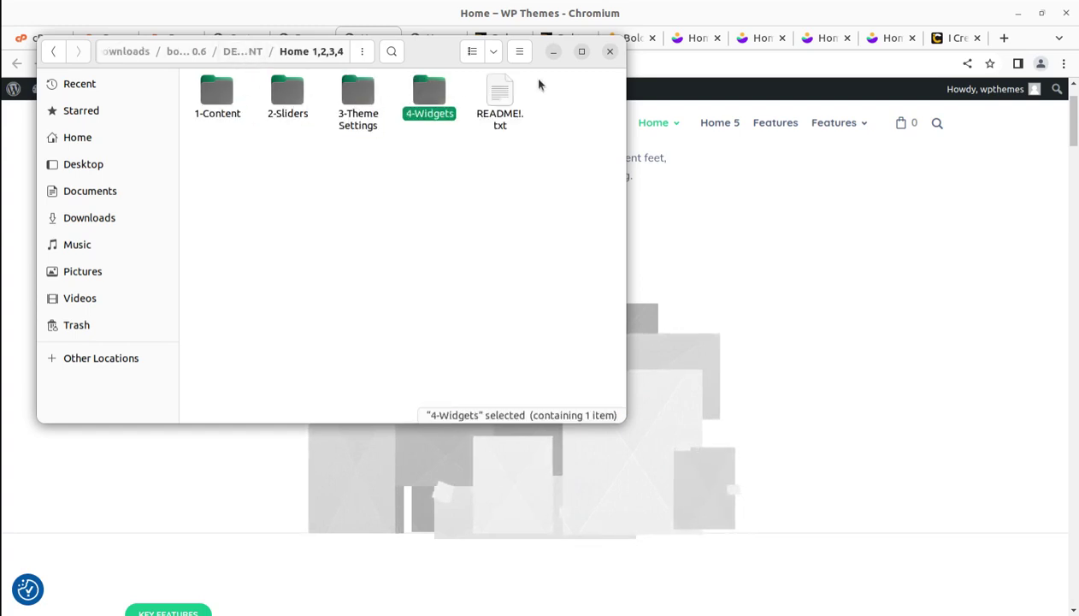
click(351, 94)
click(421, 101)
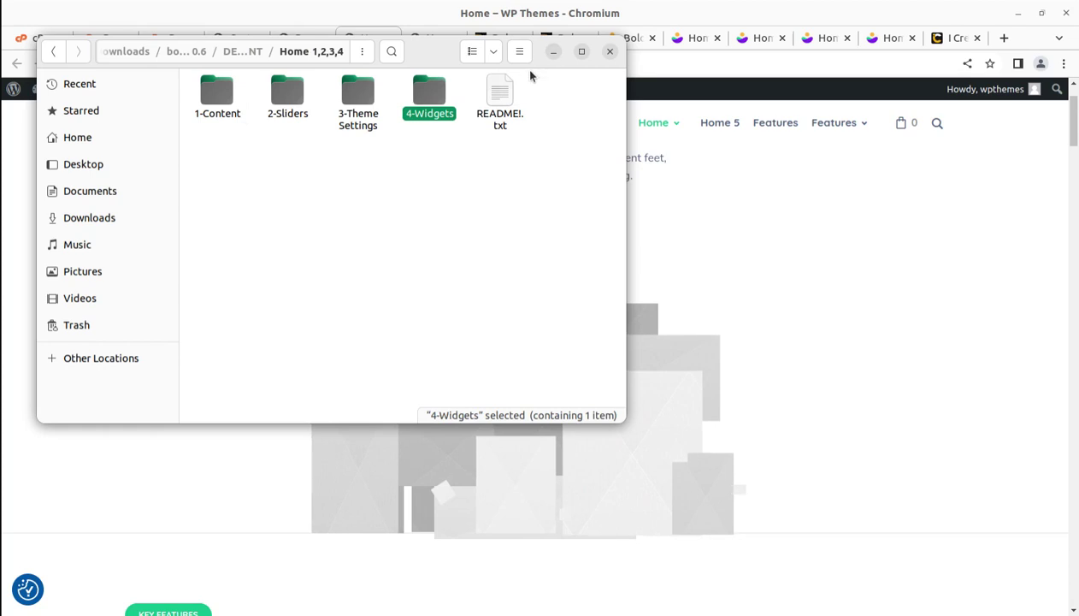
click(551, 54)
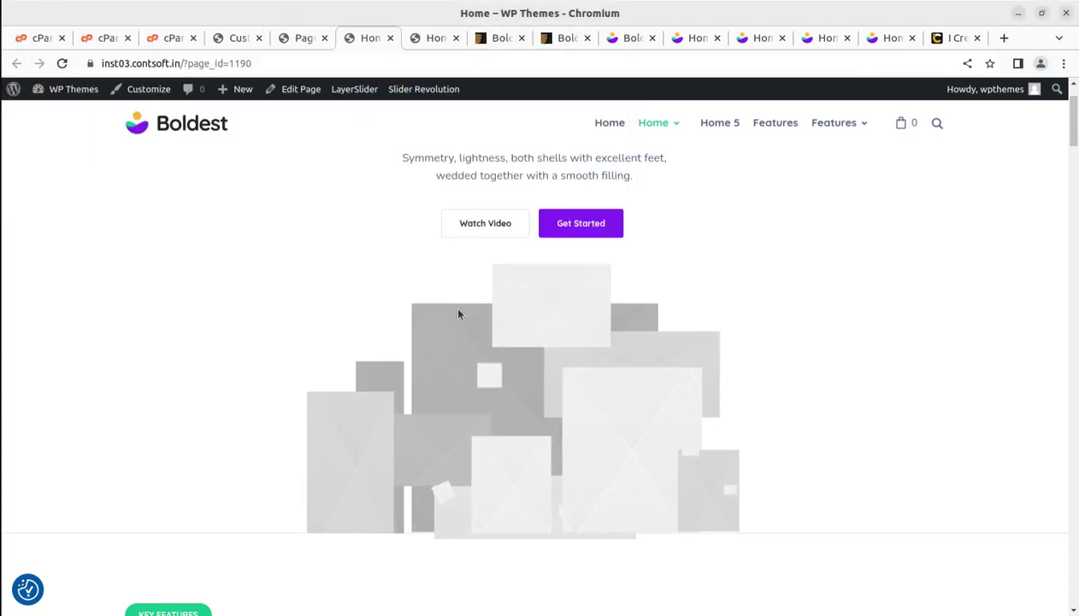
- Open the Home page for editing, check which Revolution slider its Slider element uses, and close the shortcode settings
scroll(428, 376, up, 2)
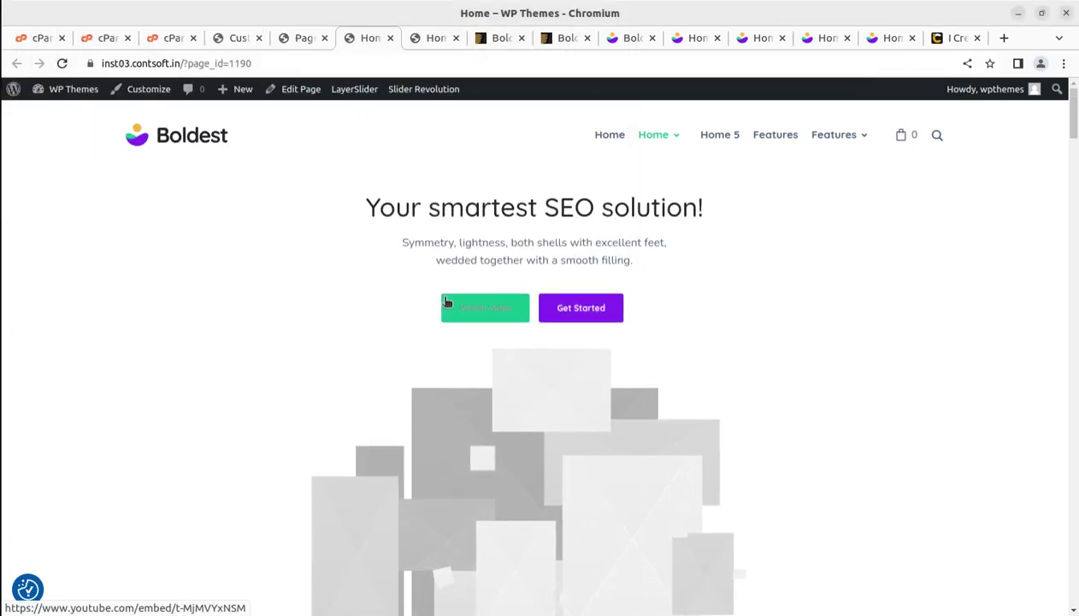
scroll(454, 312, down, 5)
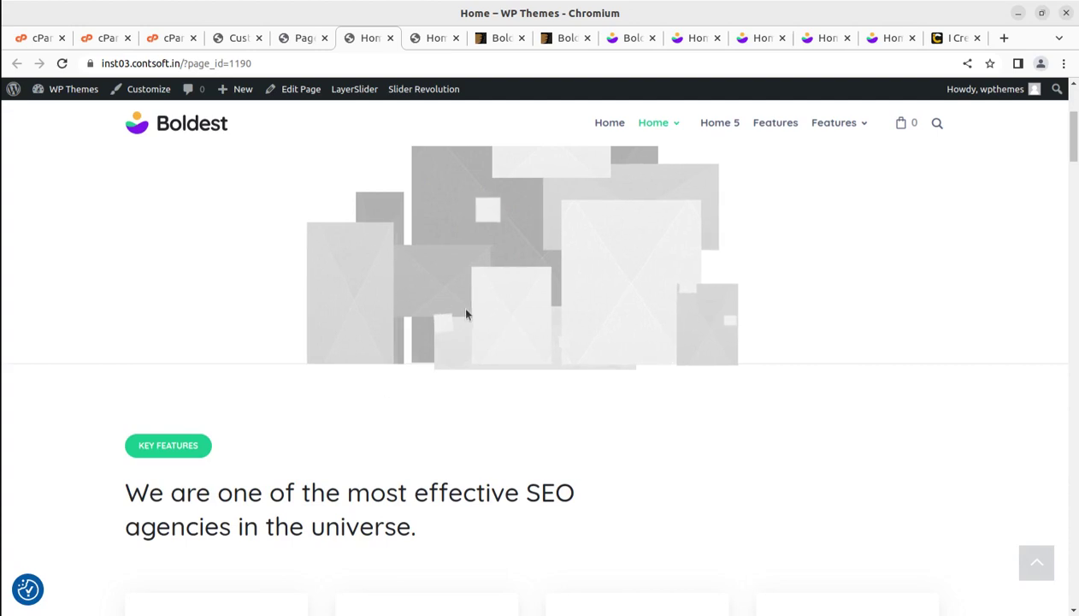
scroll(436, 290, up, 3)
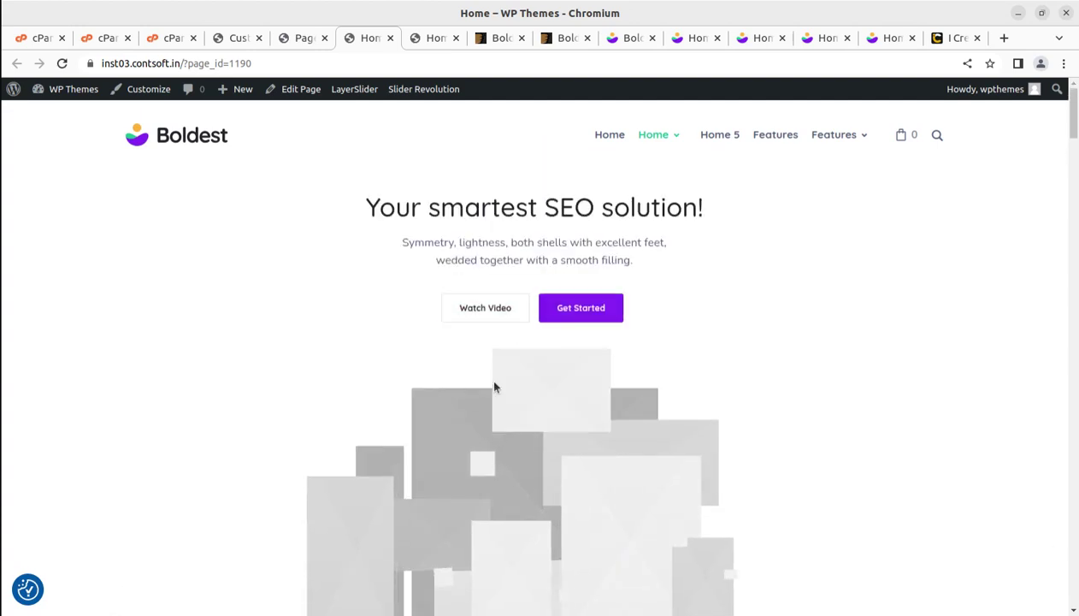
click(298, 94)
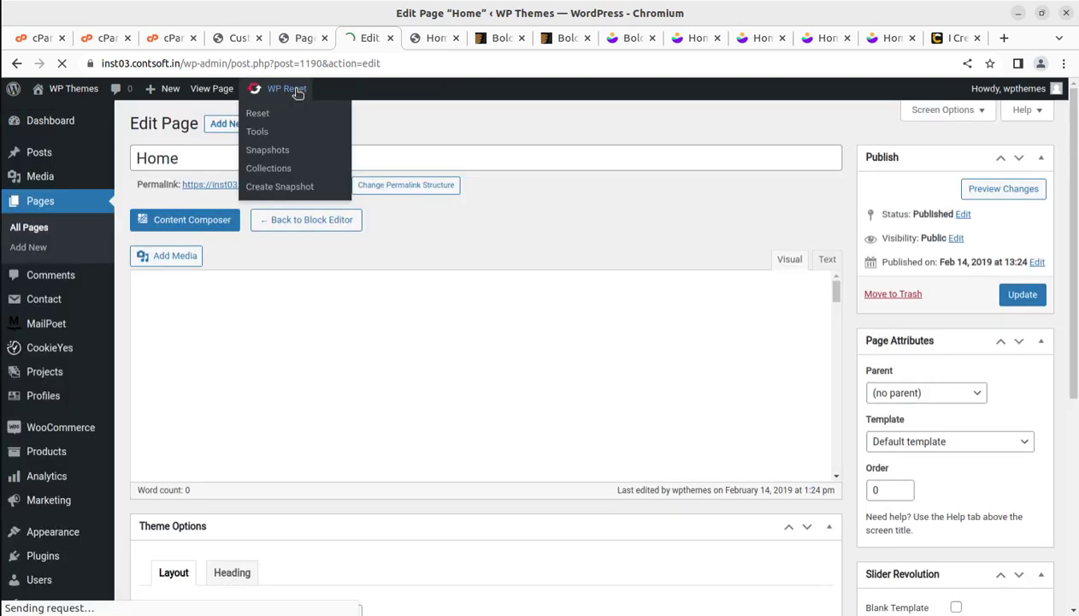
scroll(671, 398, down, 4)
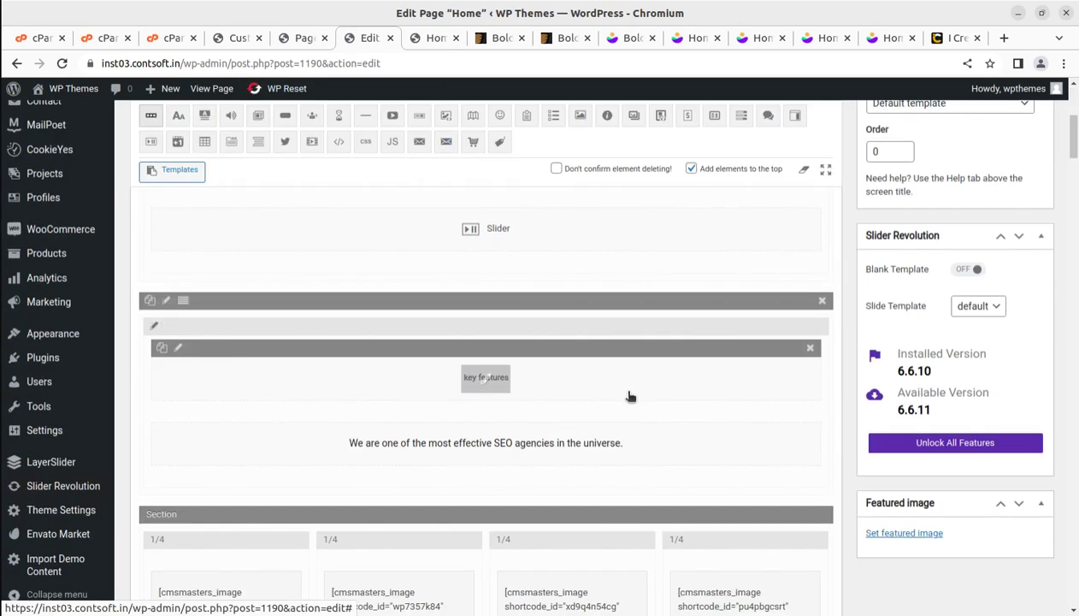
click(482, 231)
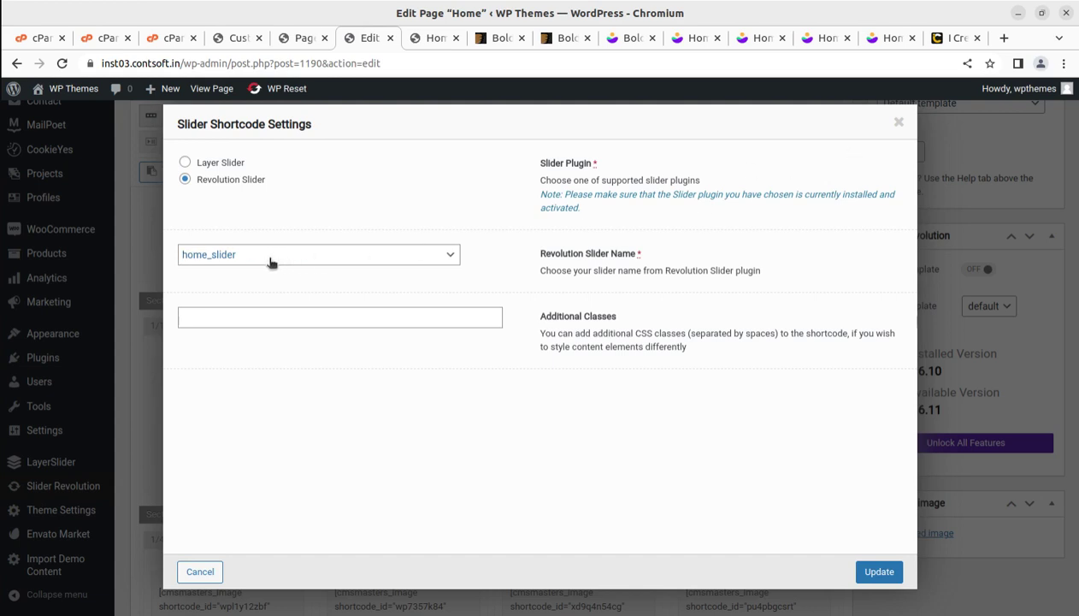
click(899, 127)
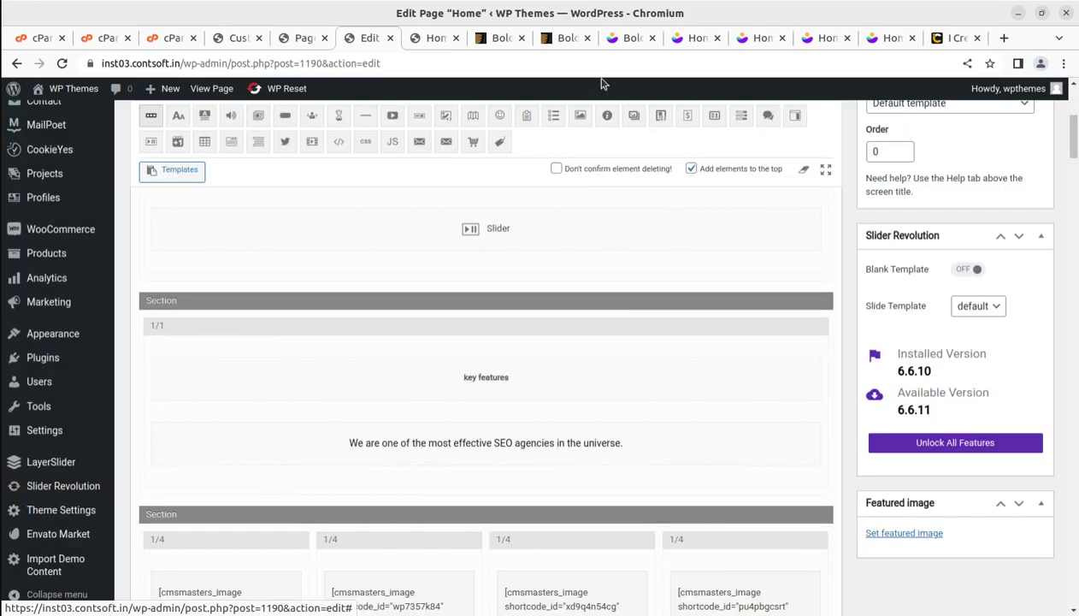
- Examine the original slider illustration on the Boldest demo home page at boldest.cmsmasters.net for comparison
click(624, 41)
scroll(548, 273, down, 3)
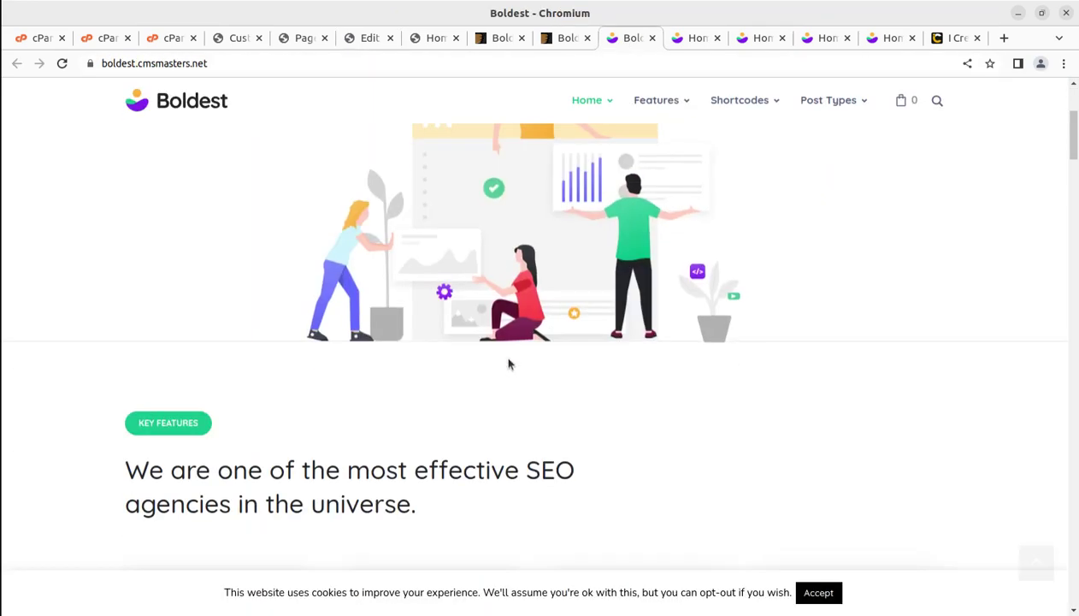
scroll(516, 309, up, 3)
scroll(488, 282, down, 2)
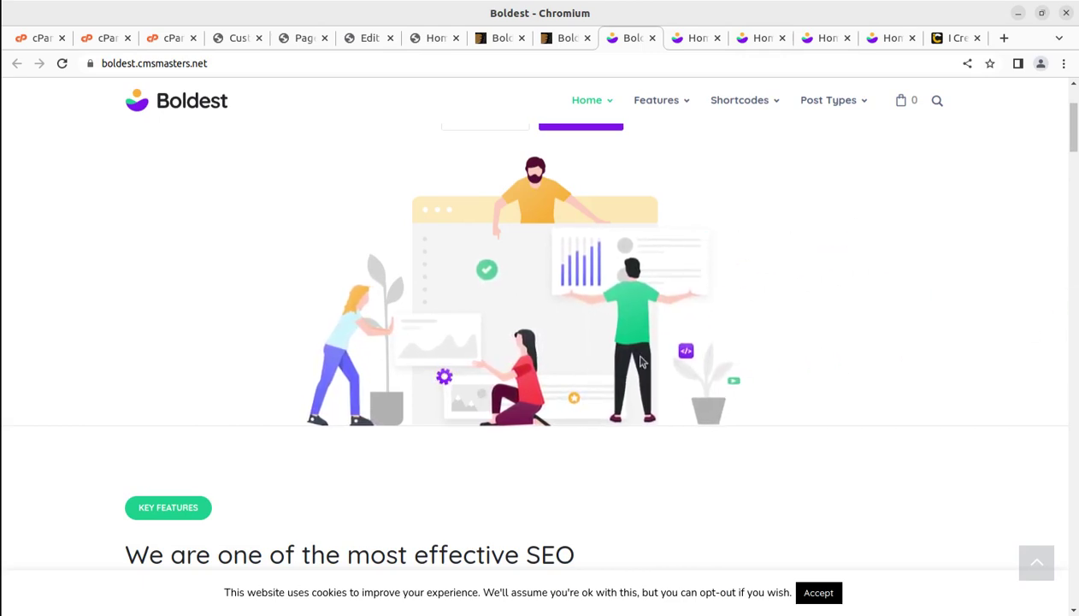
right_click(629, 322)
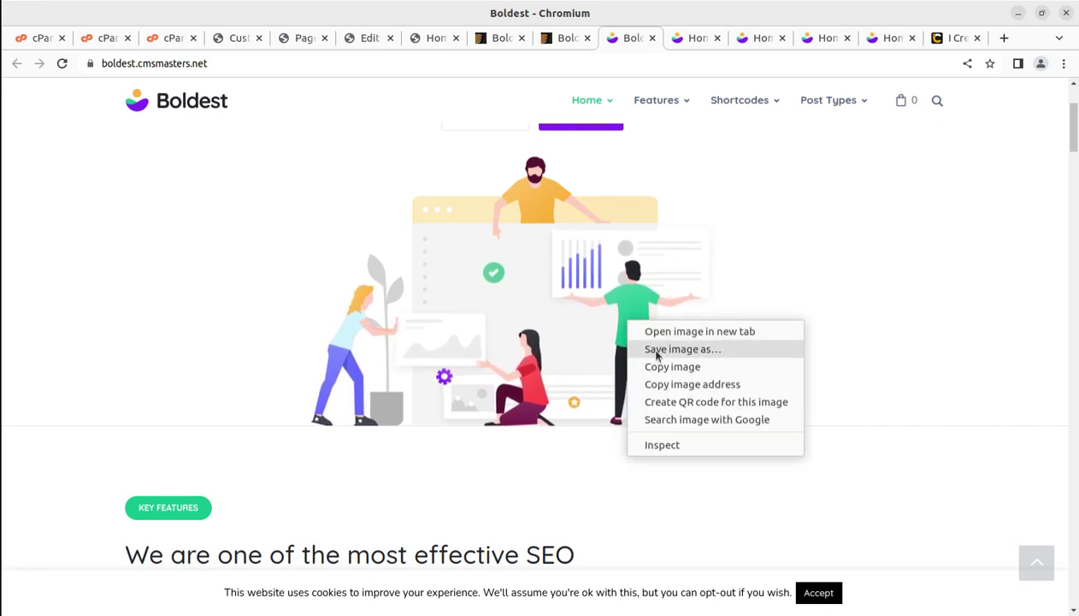
click(655, 350)
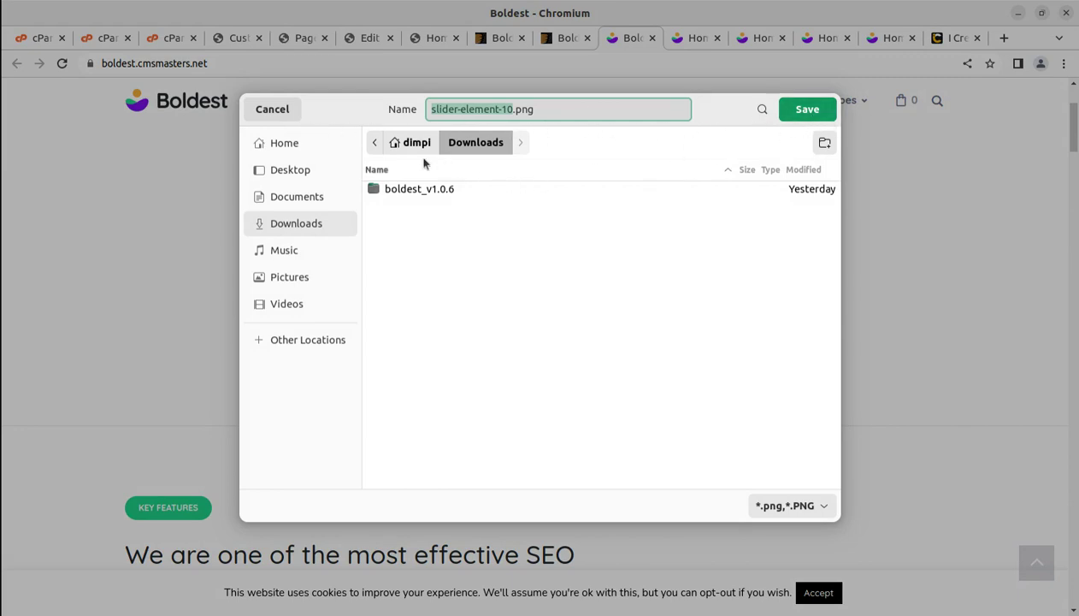
click(272, 108)
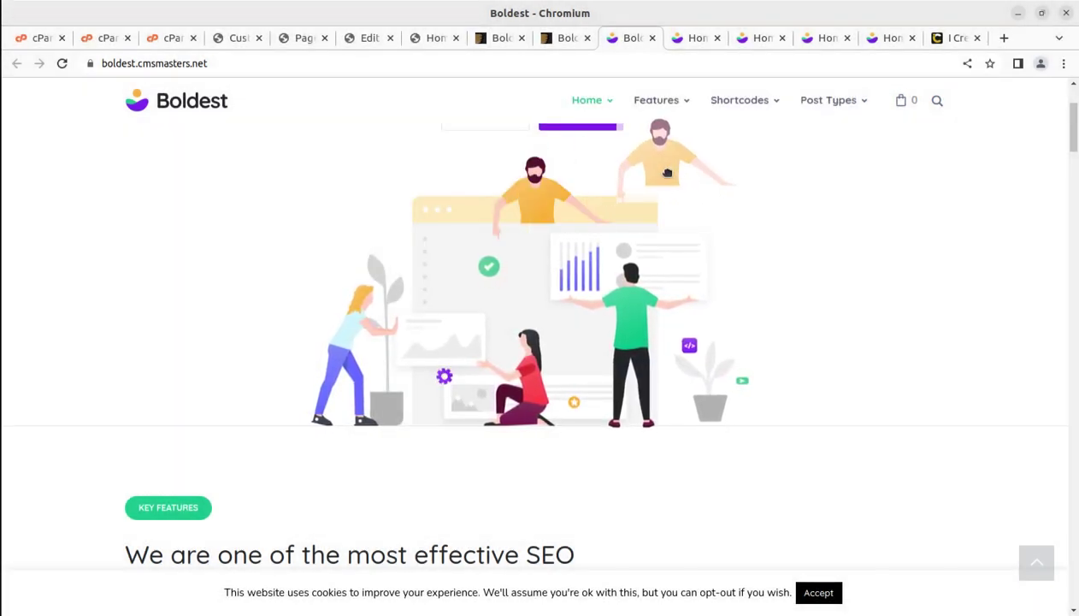
- Save the demo slider's image of the bearded man as slider-element-4.png in the Downloads folder
scroll(533, 292, up, 2)
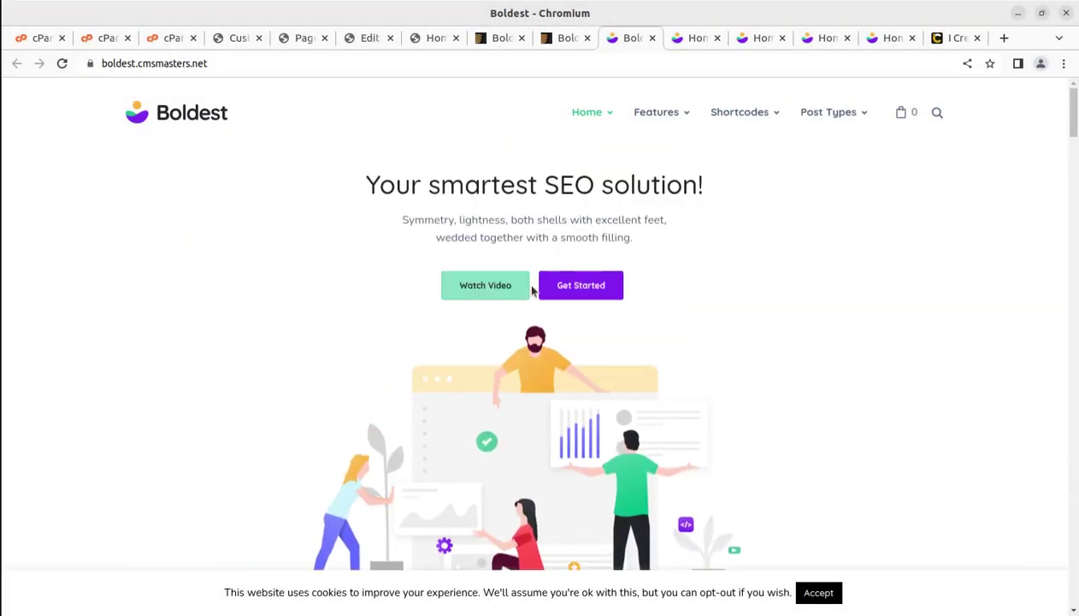
right_click(534, 367)
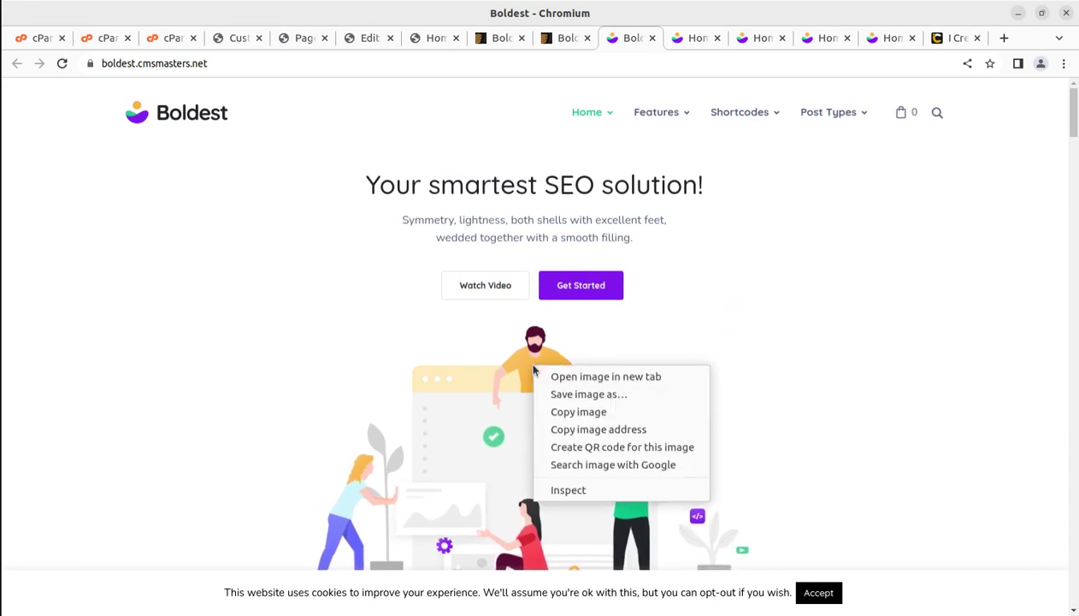
click(557, 396)
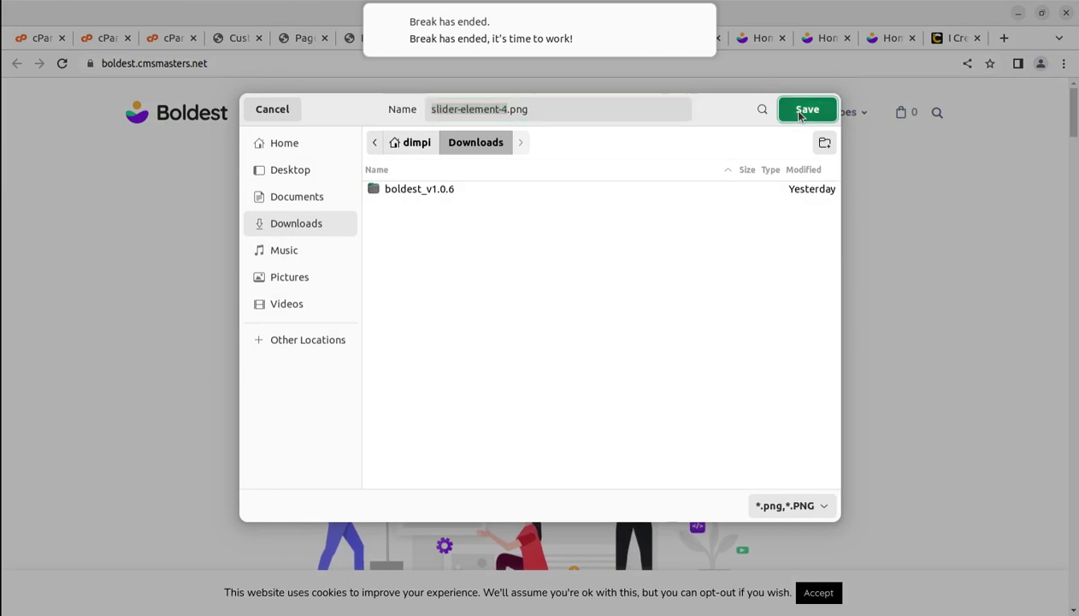
click(802, 112)
mouse_move(739, 135)
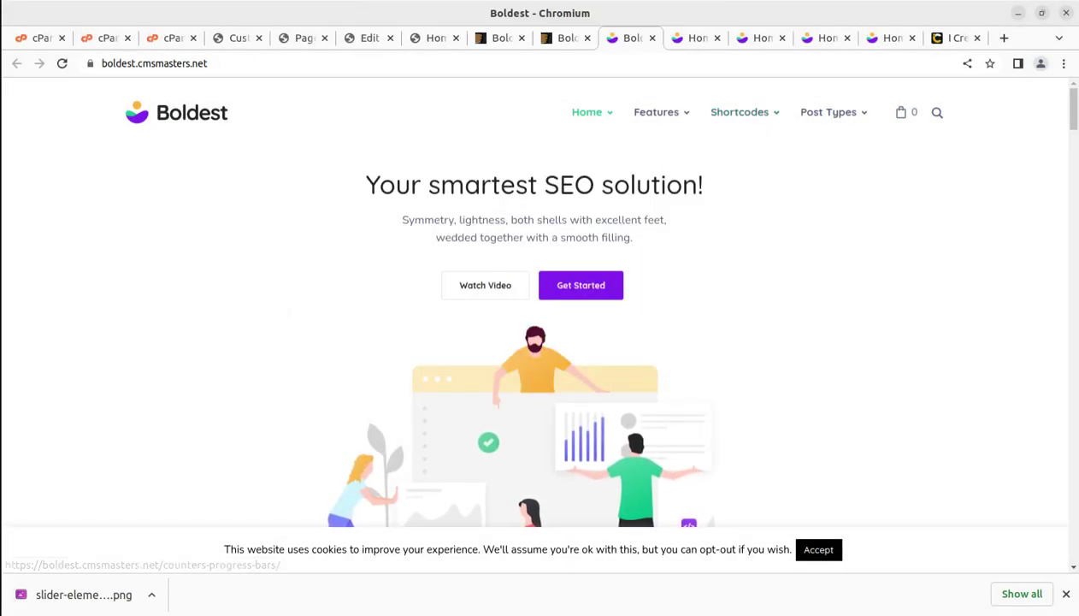
- Close the Customizer tab, open the Slider Revolution overview from the site admin, and decline sharing usage data
click(236, 40)
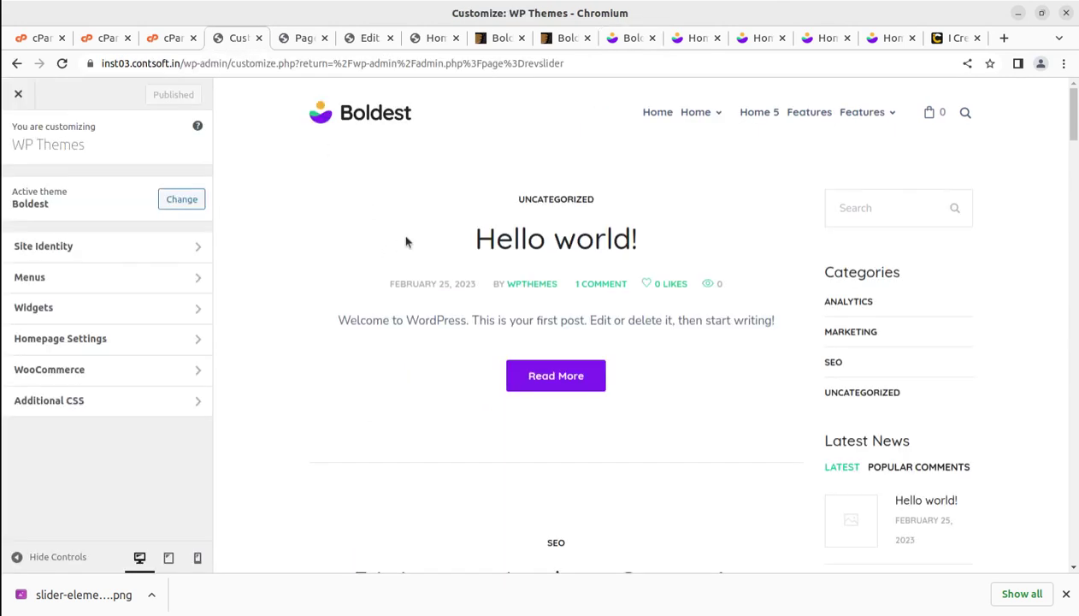
click(259, 38)
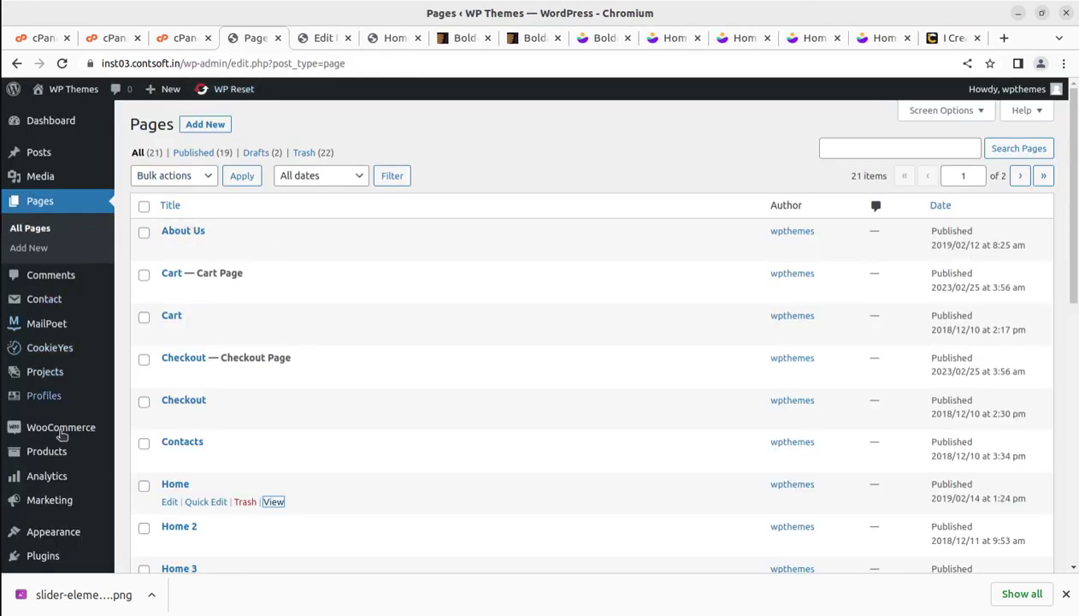
scroll(65, 445, down, 4)
mouse_move(71, 524)
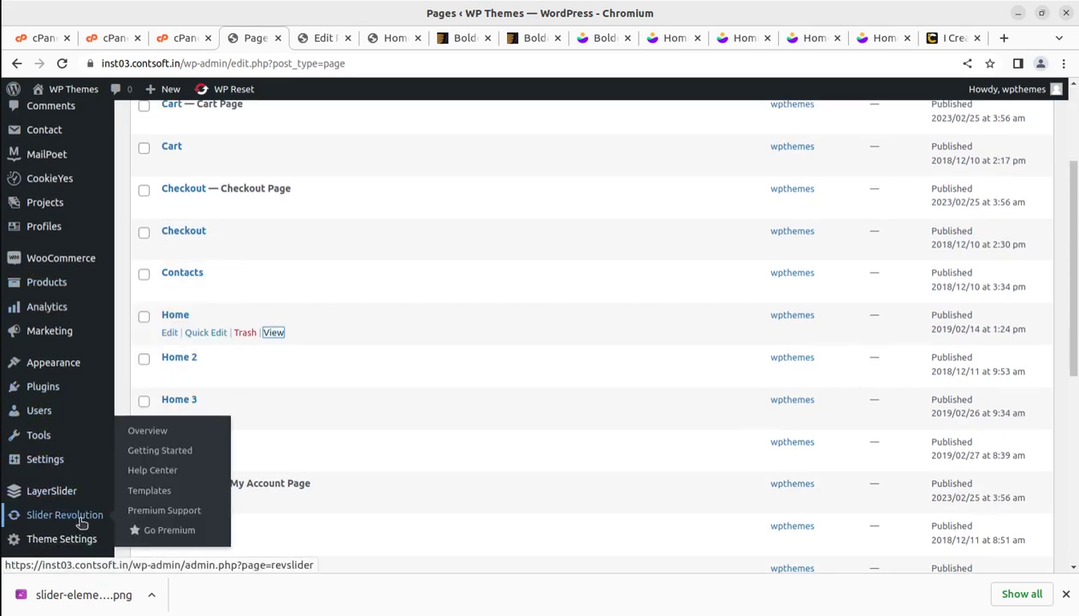
click(140, 439)
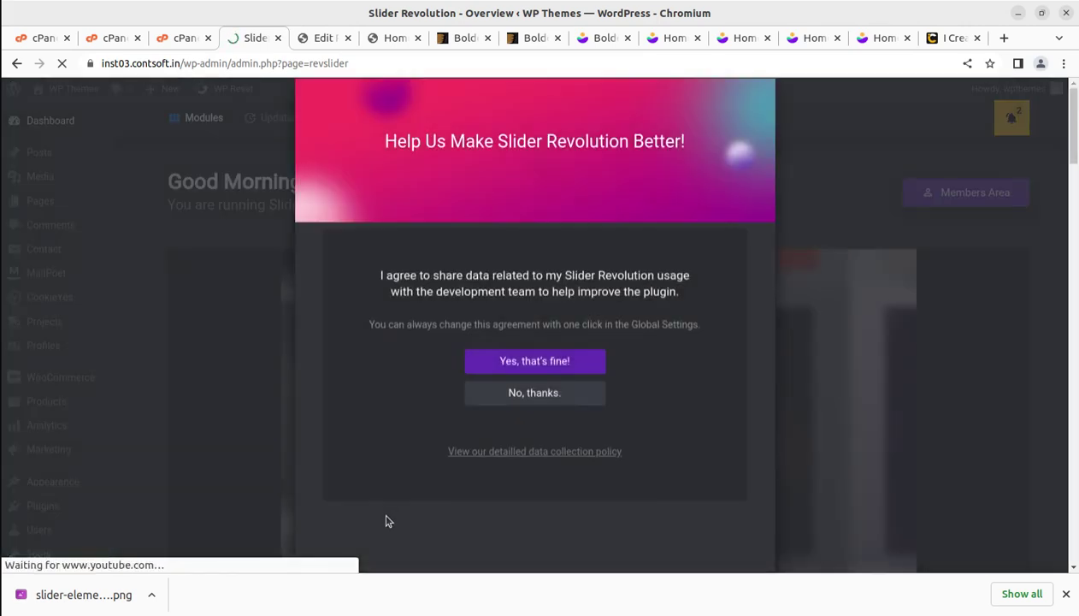
click(518, 396)
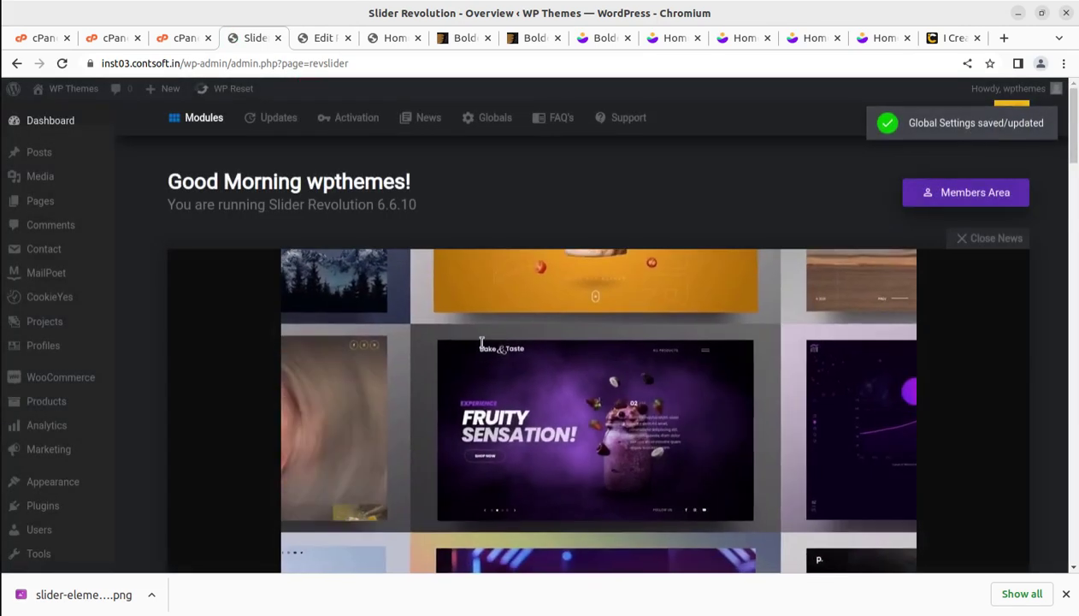
- Open the home_slider module for editing from the Slider Revolution modules list
scroll(721, 301, down, 4)
scroll(721, 301, down, 4)
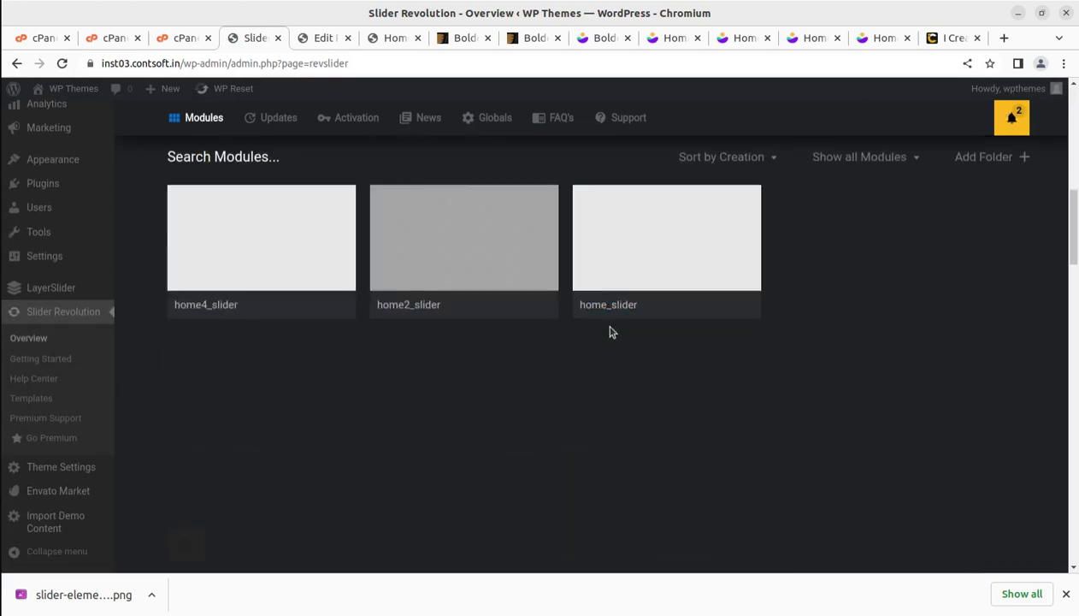
click(672, 242)
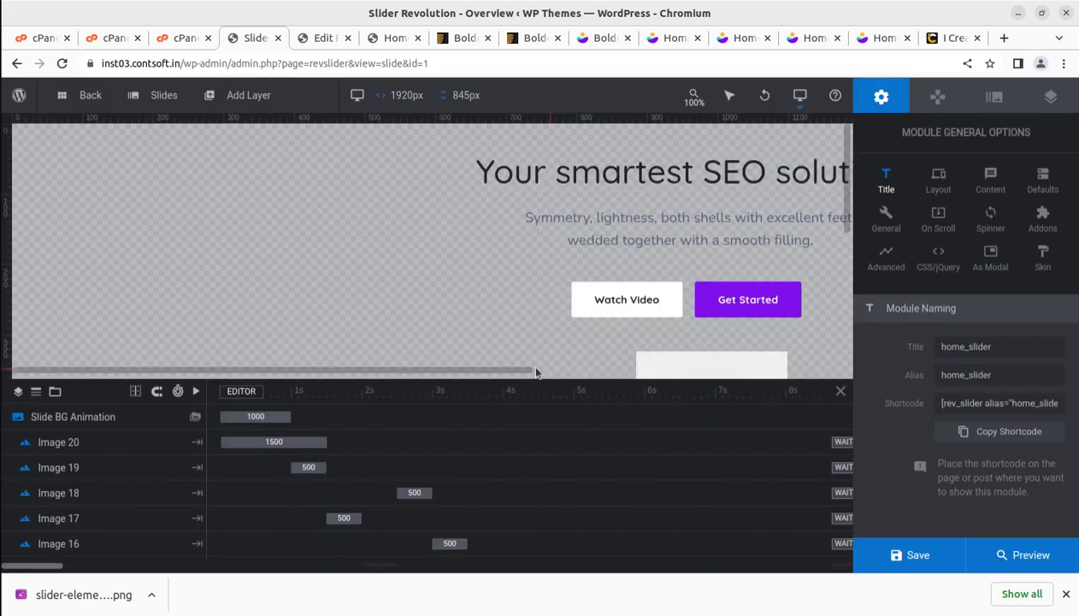
- Replace the placeholder image below the Watch Video and Get Started buttons with slider-element-4.png uploaded from the Downloads folder
drag(529, 370, 688, 370)
scroll(622, 336, down, 3)
scroll(622, 336, up, 1)
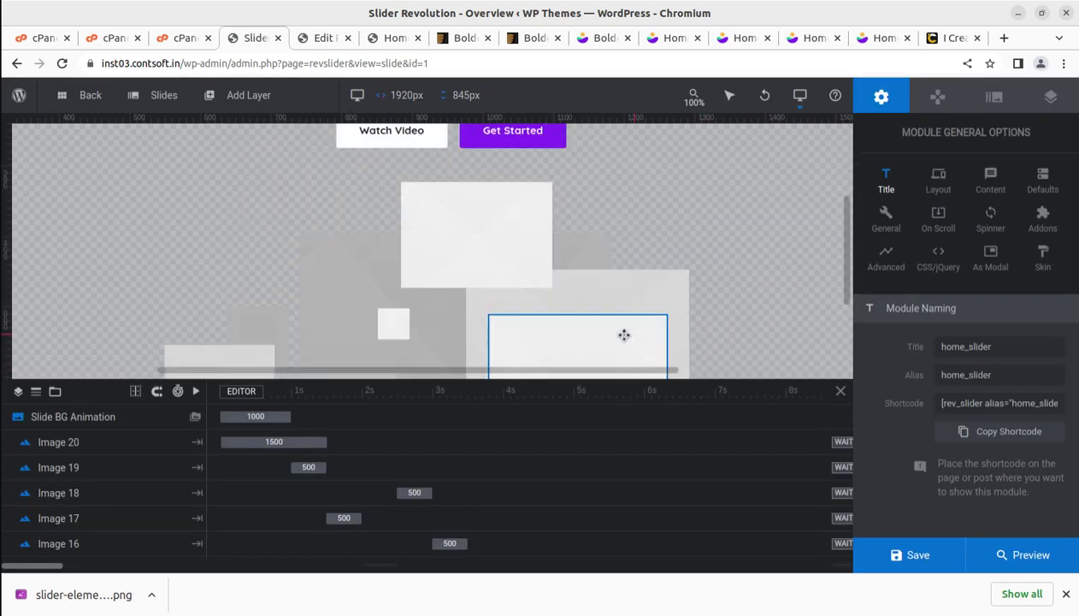
click(495, 248)
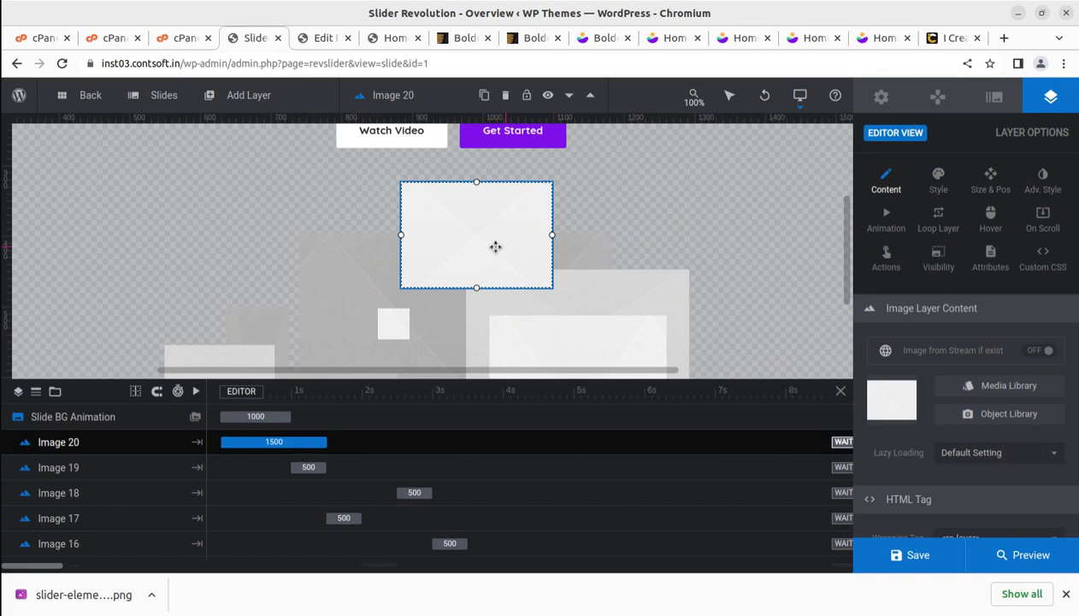
click(984, 387)
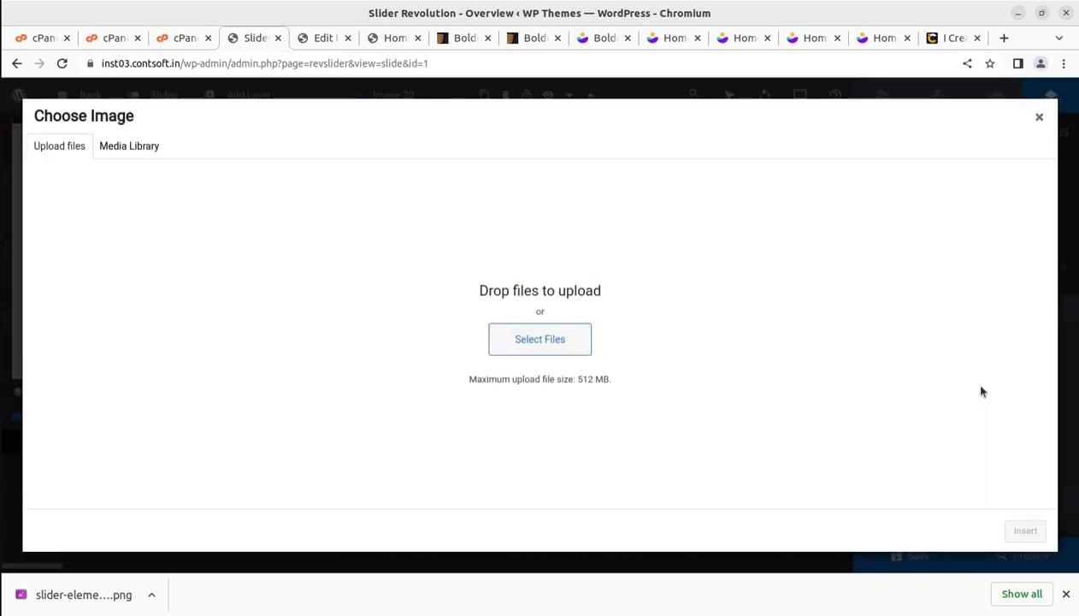
click(506, 340)
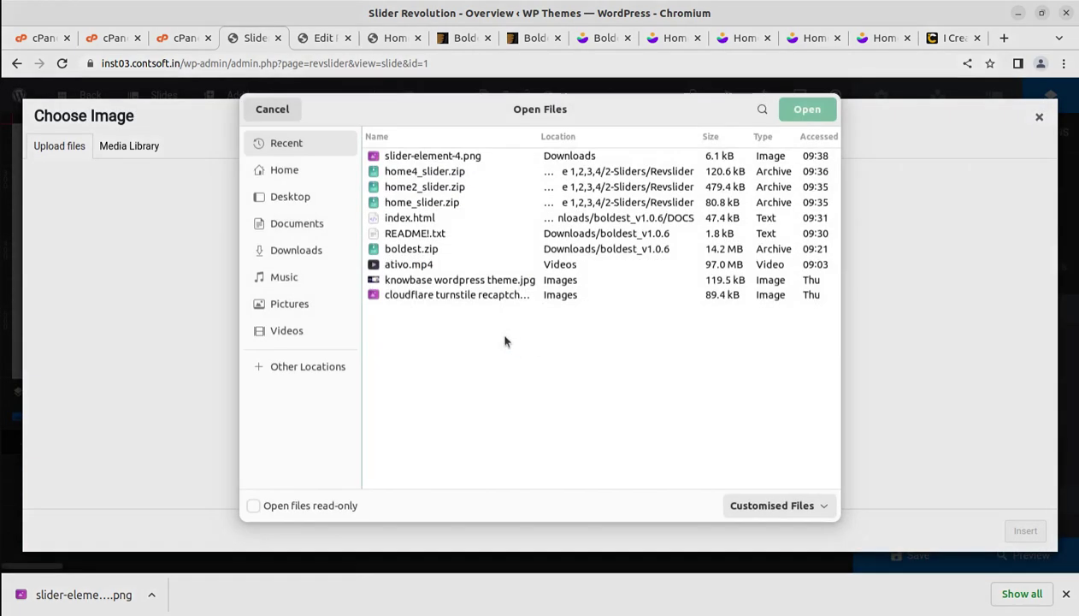
click(283, 250)
click(411, 206)
click(804, 110)
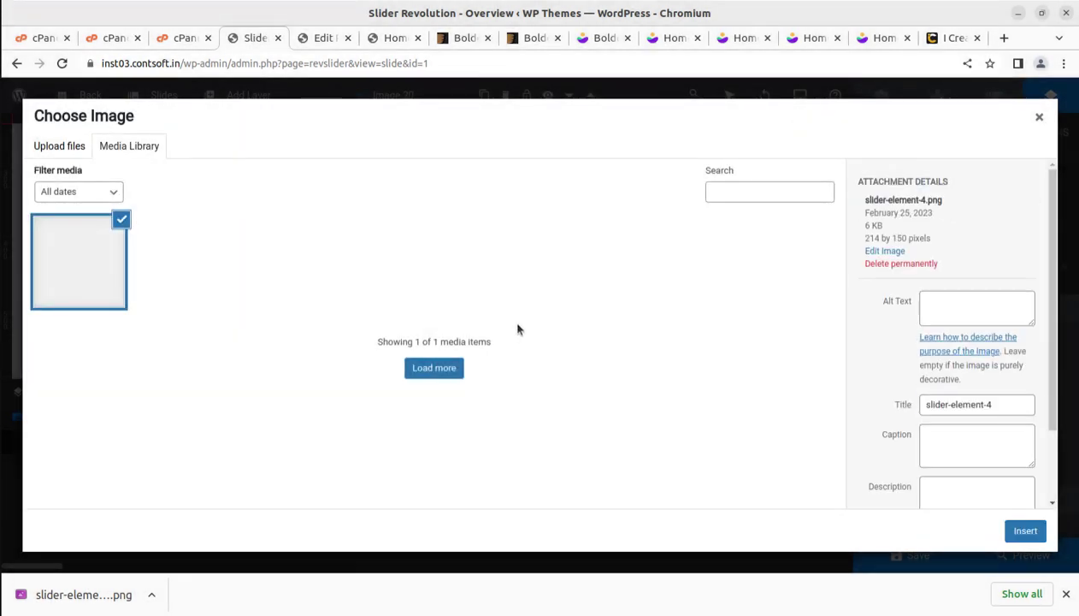
click(1025, 531)
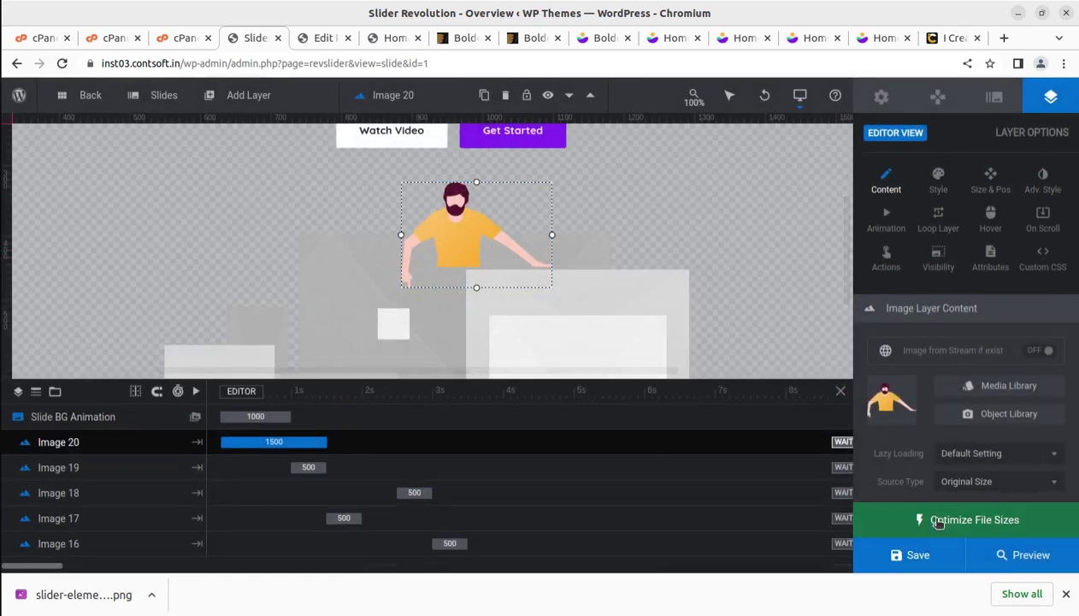
- Apply the File Size Optimizer changes to the slider's images and save the slide
click(939, 522)
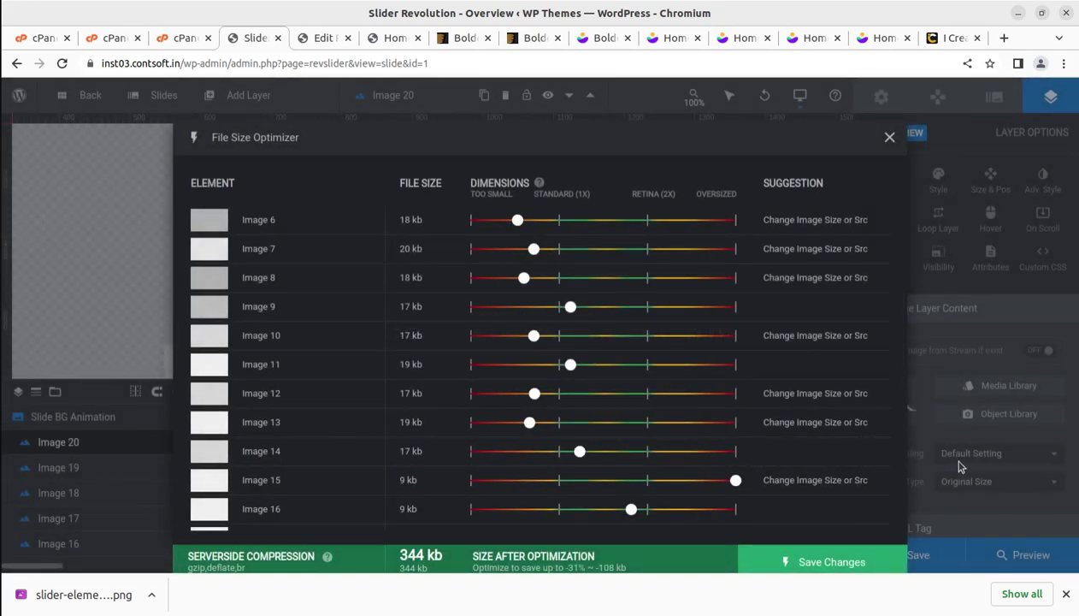
click(836, 561)
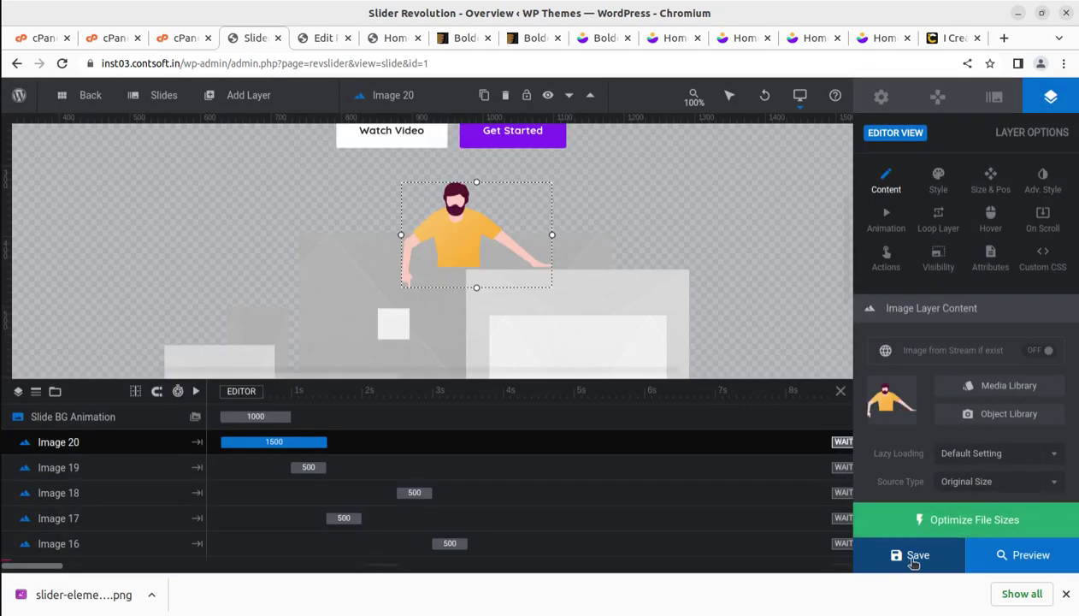
click(909, 558)
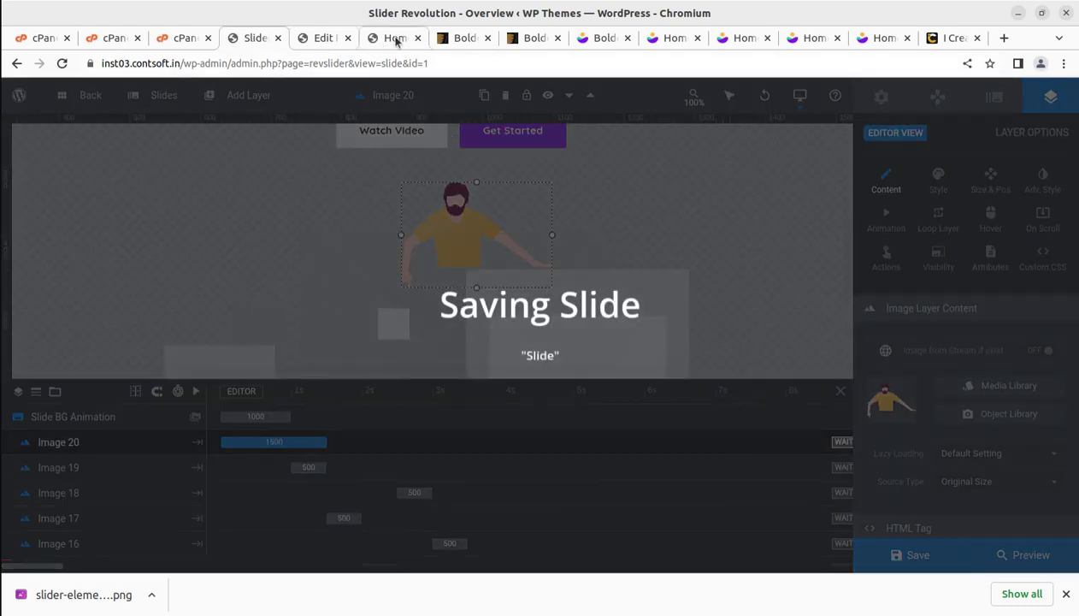
- Open the site's Home page in the Home 3 preview tab and check how the edited slider looks
click(395, 38)
scroll(282, 293, down, 3)
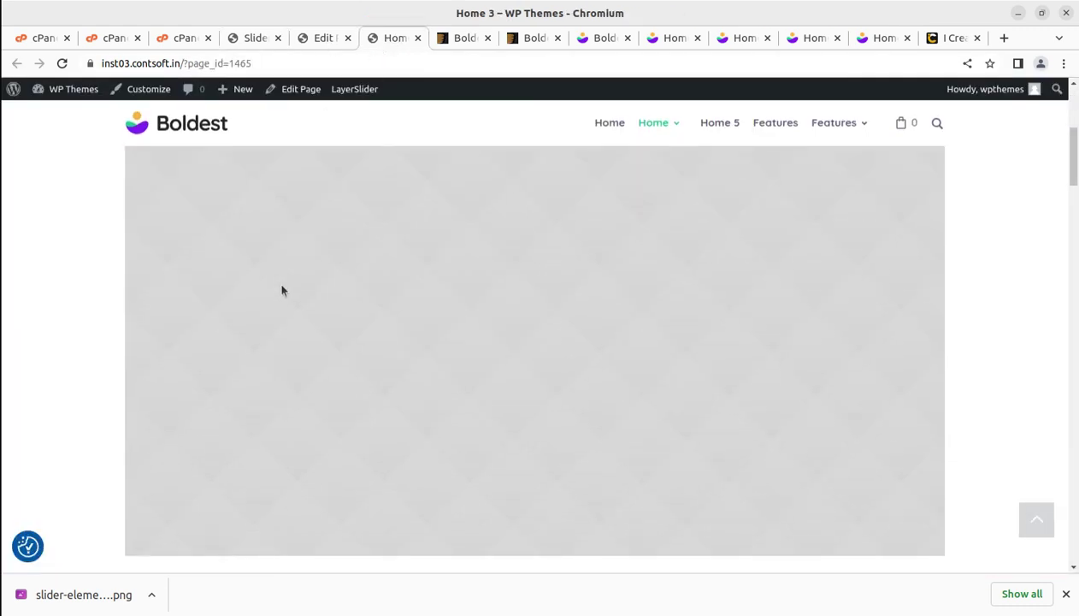
scroll(283, 291, up, 3)
mouse_move(640, 138)
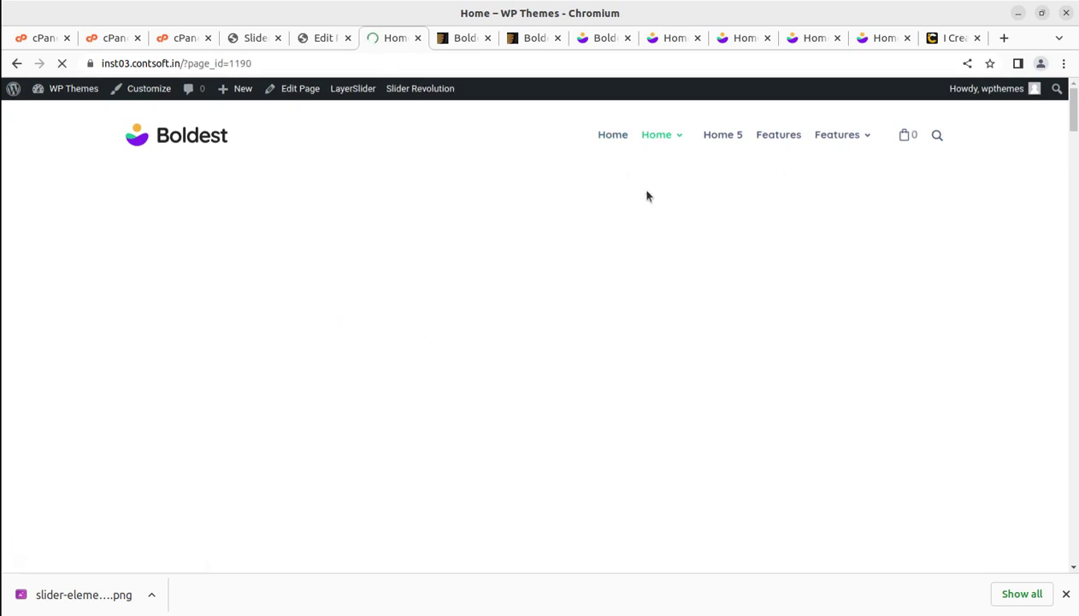
scroll(395, 299, down, 2)
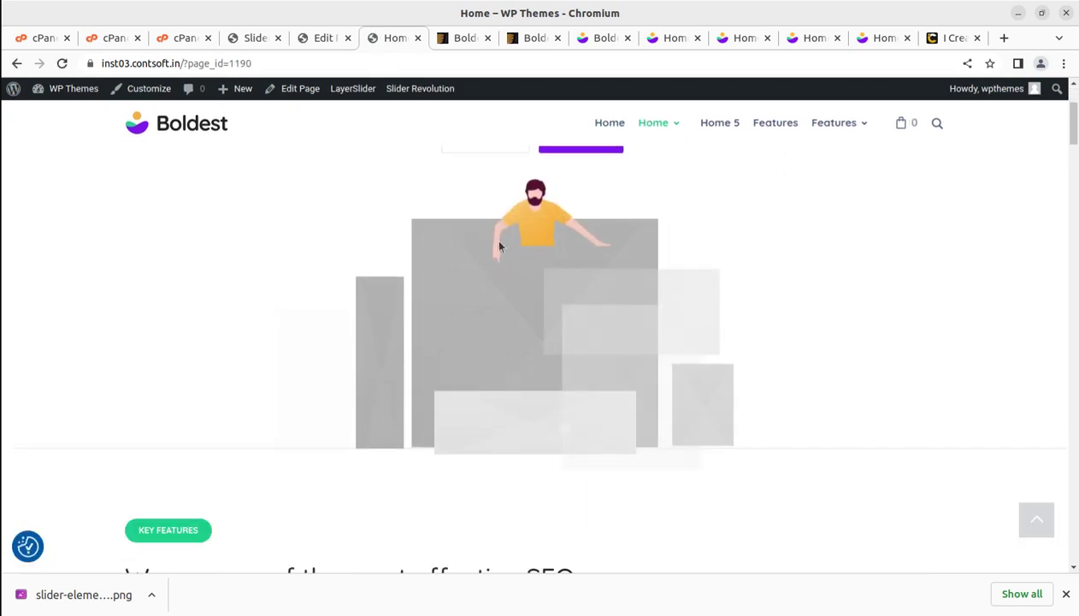
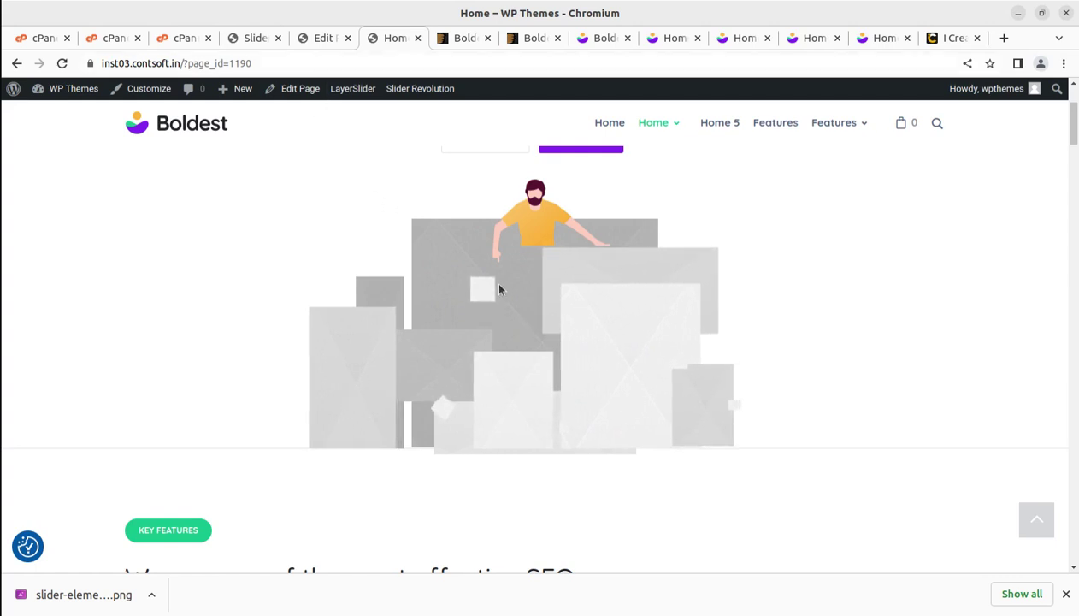
scroll(481, 282, up, 3)
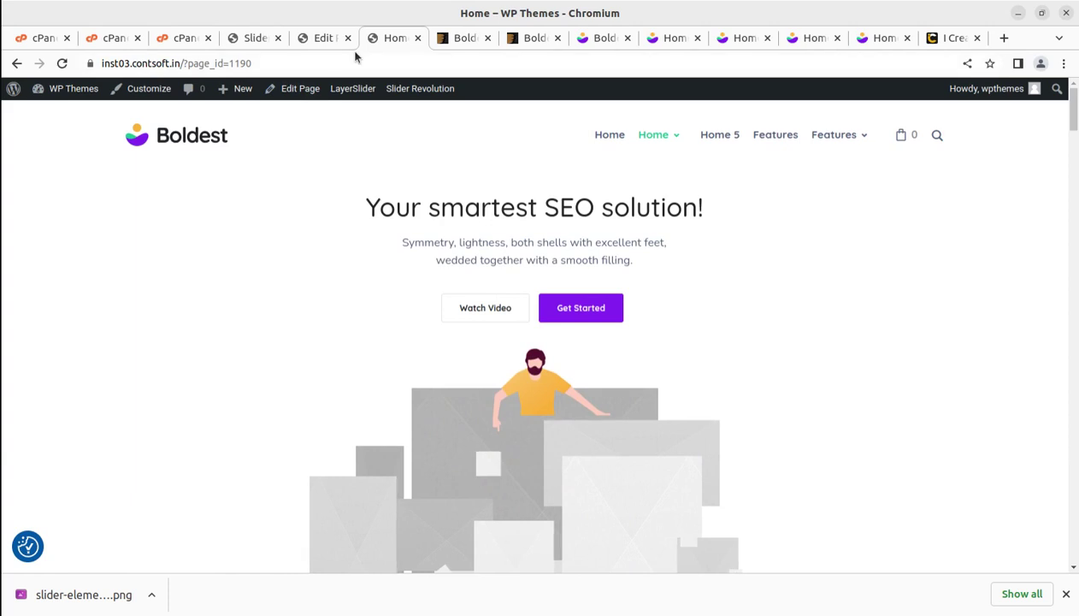
- Leave the home_slider editor for the WordPress dashboard and open the theme Customizer
click(251, 39)
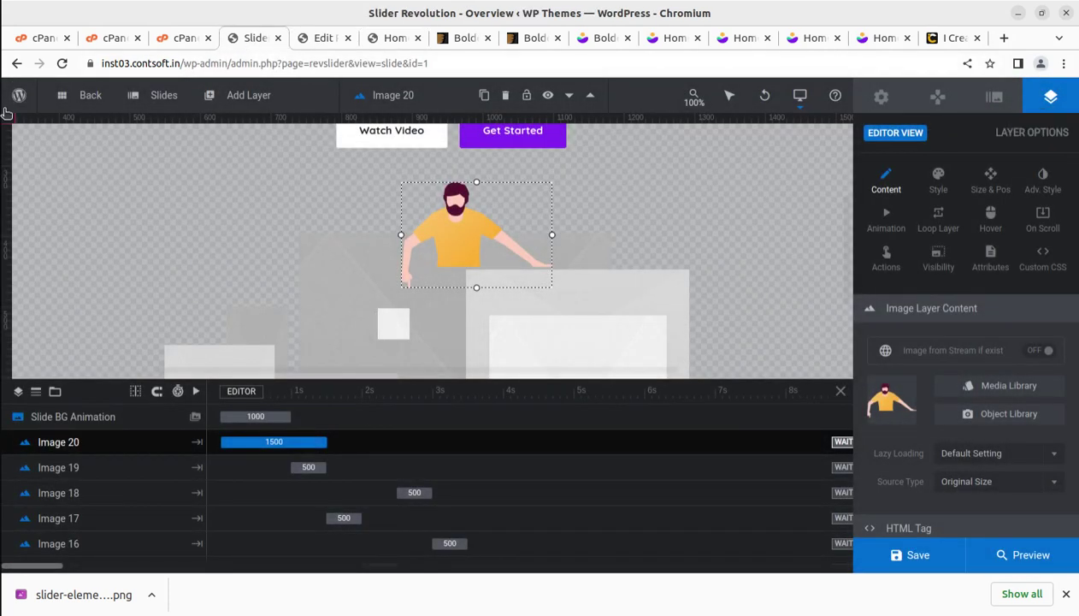
click(17, 63)
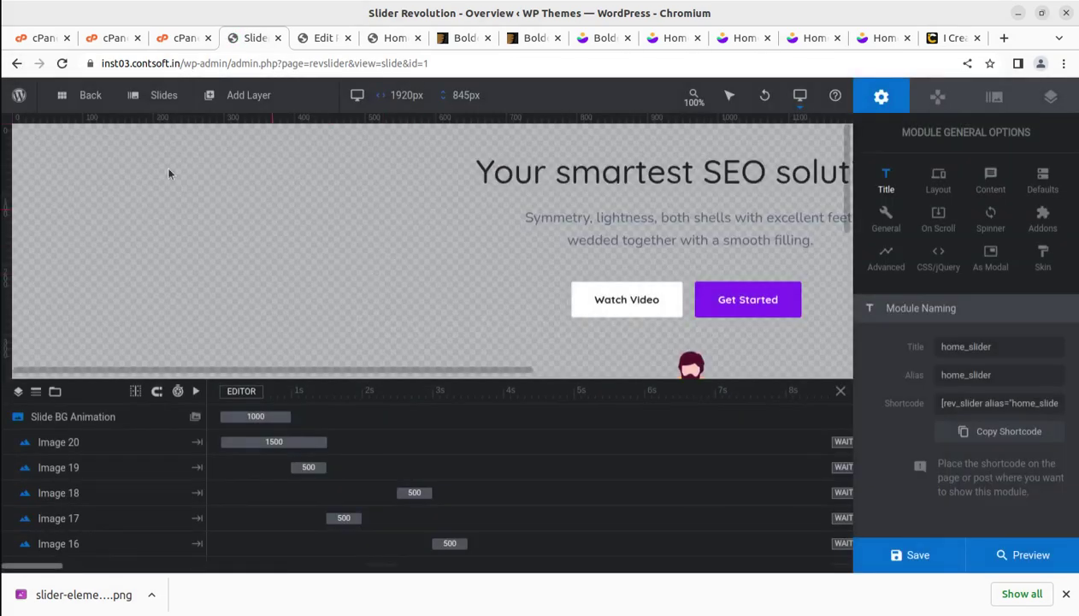
mouse_move(19, 97)
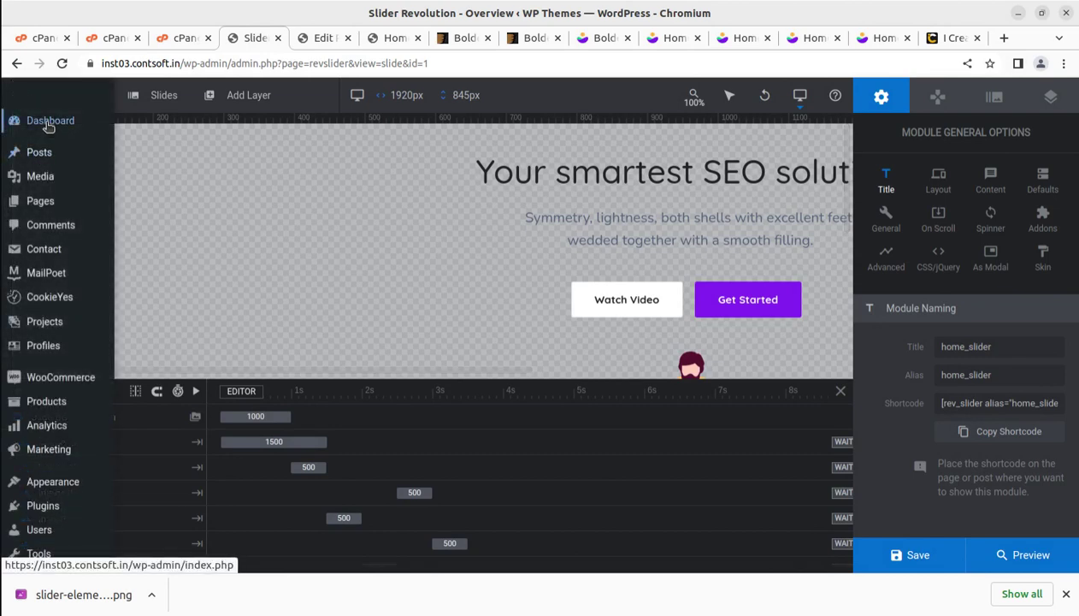
click(48, 122)
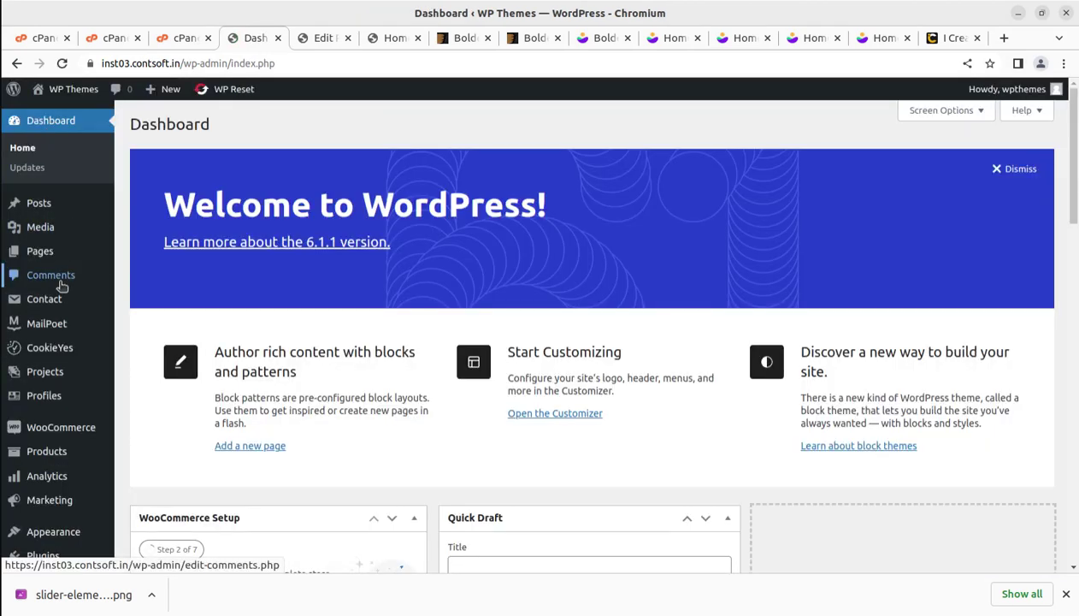
scroll(34, 290, down, 2)
mouse_move(54, 399)
mouse_move(60, 446)
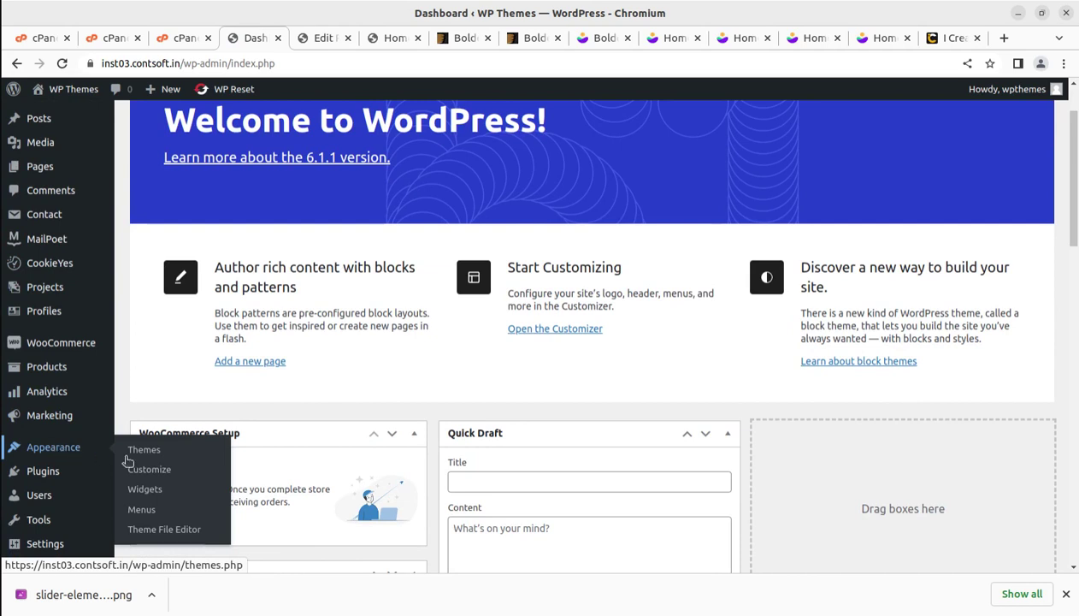
click(142, 478)
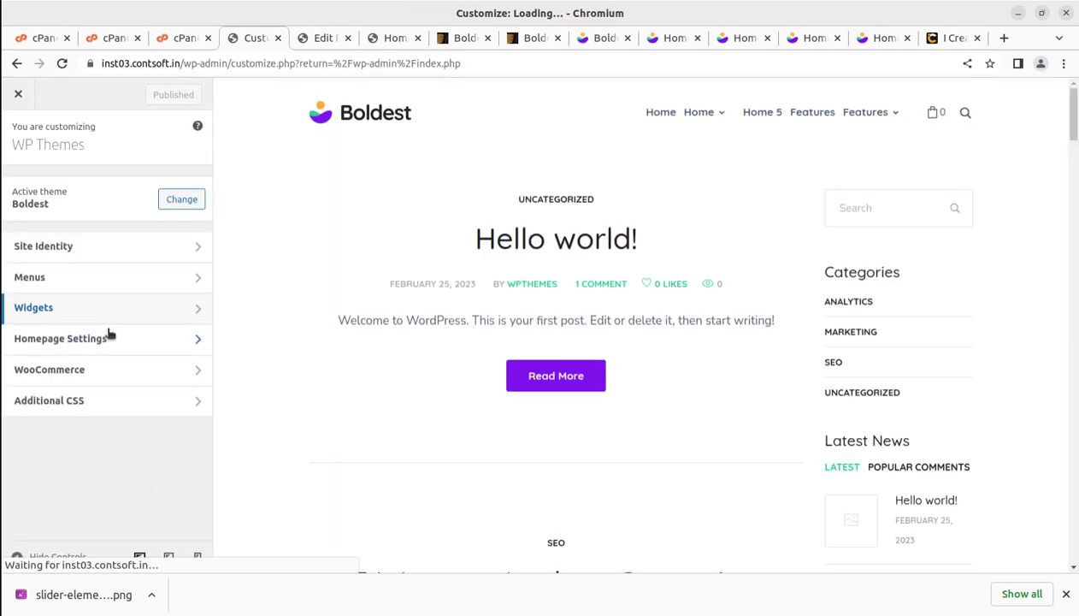
- Set the homepage to display a static page, choose Home as the homepage, and publish the change
click(102, 340)
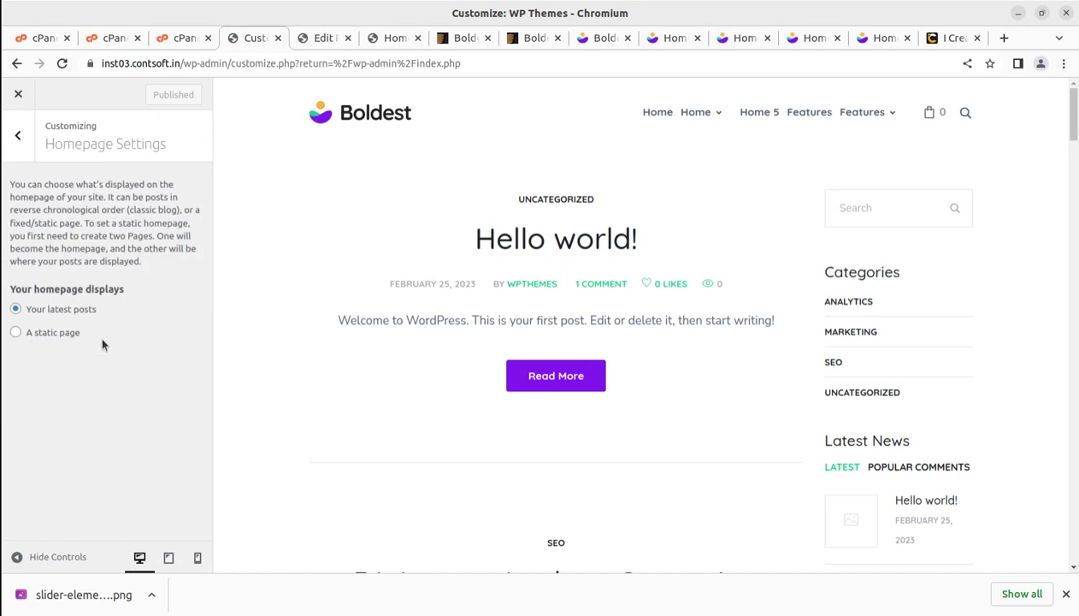
click(17, 333)
click(91, 389)
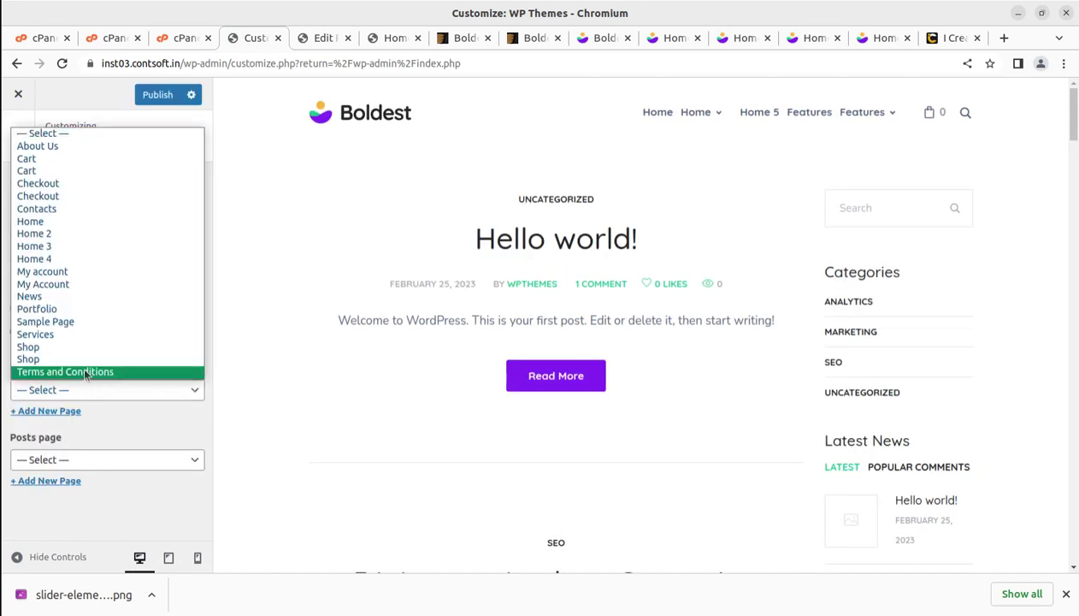
click(51, 222)
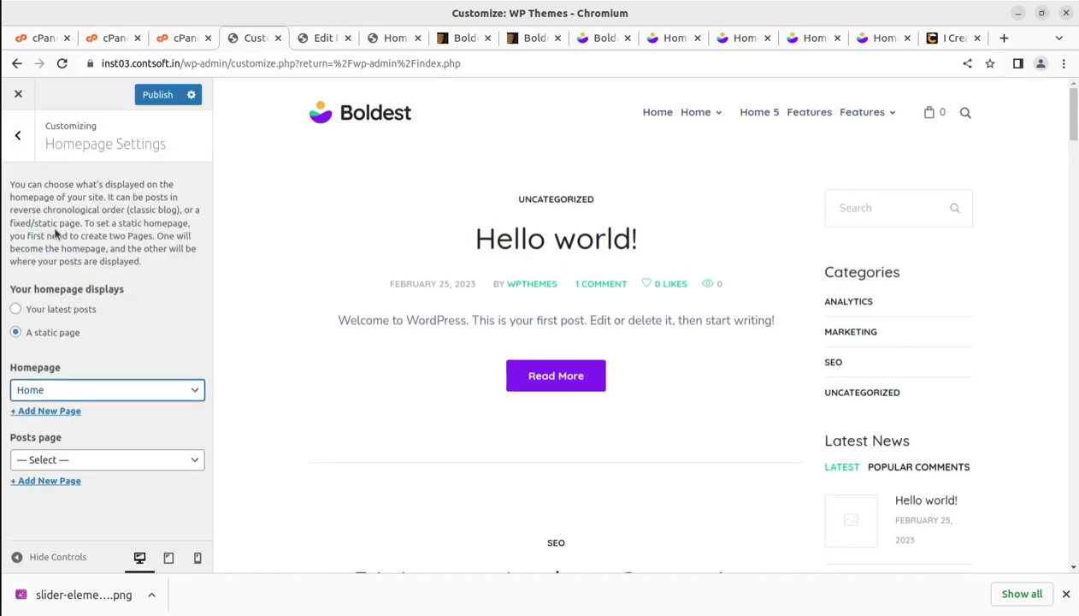
click(160, 97)
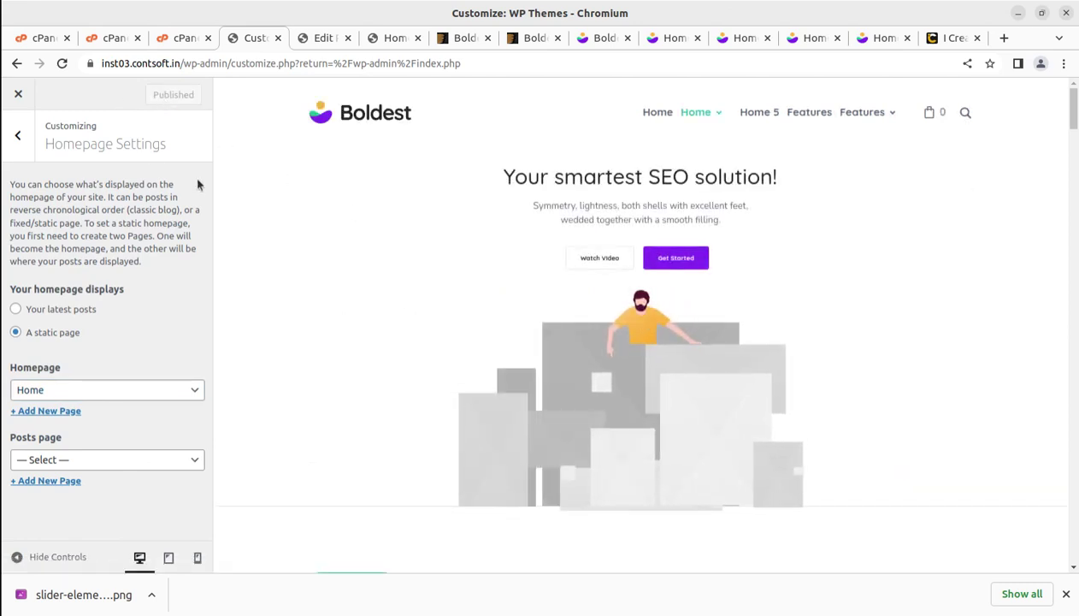
- Close the Customizer, visit the live site, and look over the slider and the Key Features section on its front page
click(16, 95)
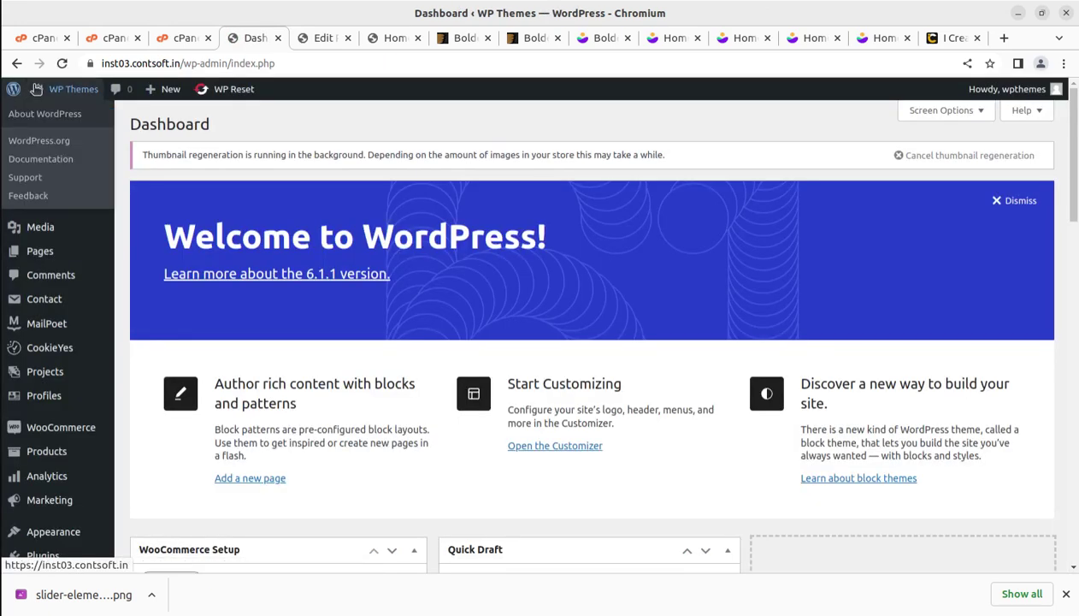
mouse_move(57, 94)
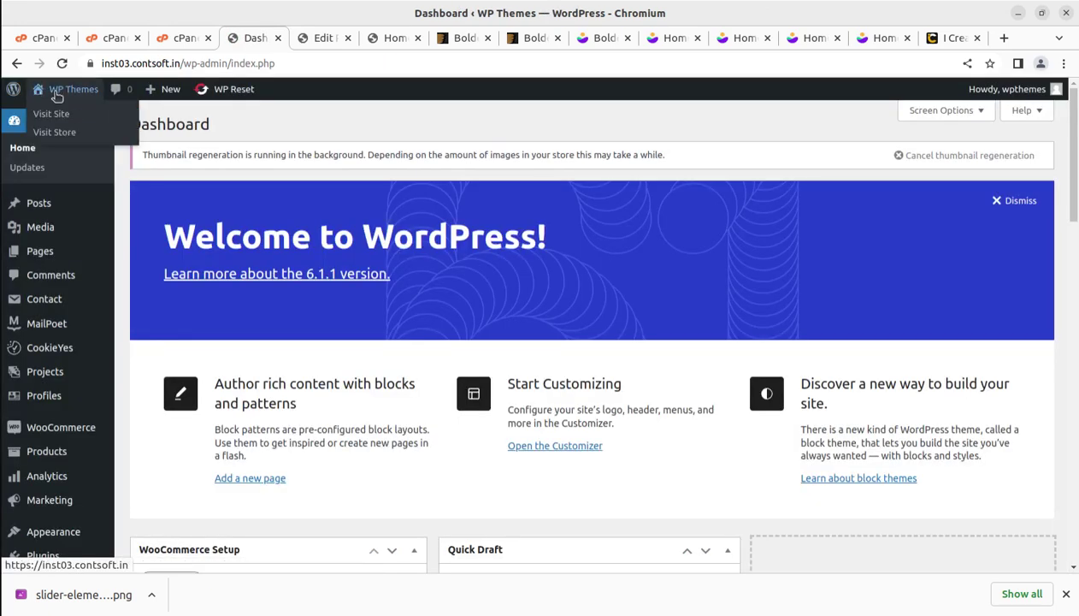
click(49, 119)
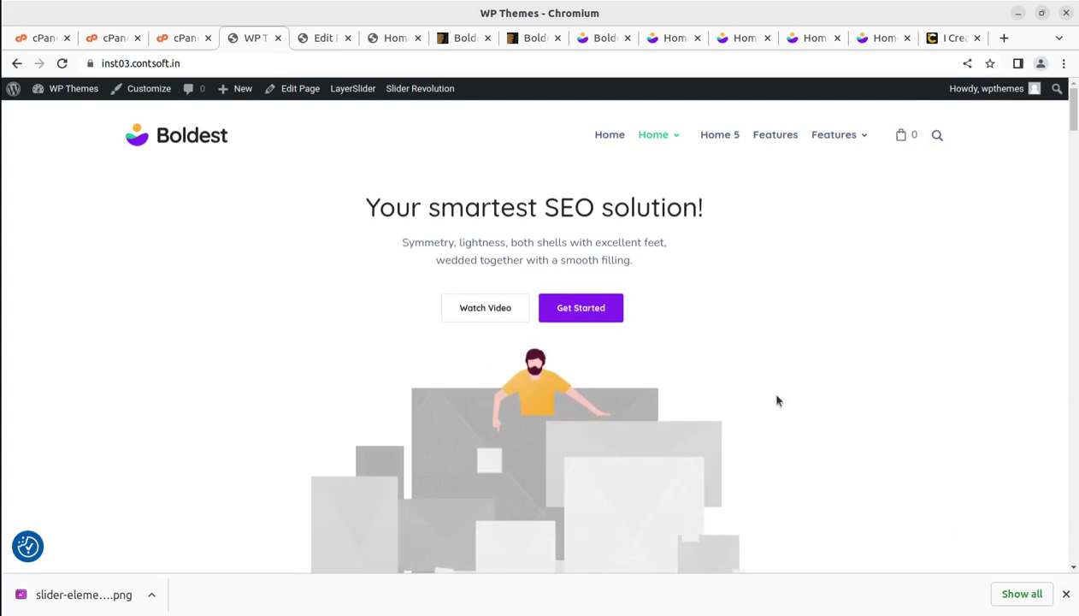
scroll(776, 400, down, 3)
scroll(776, 401, down, 1)
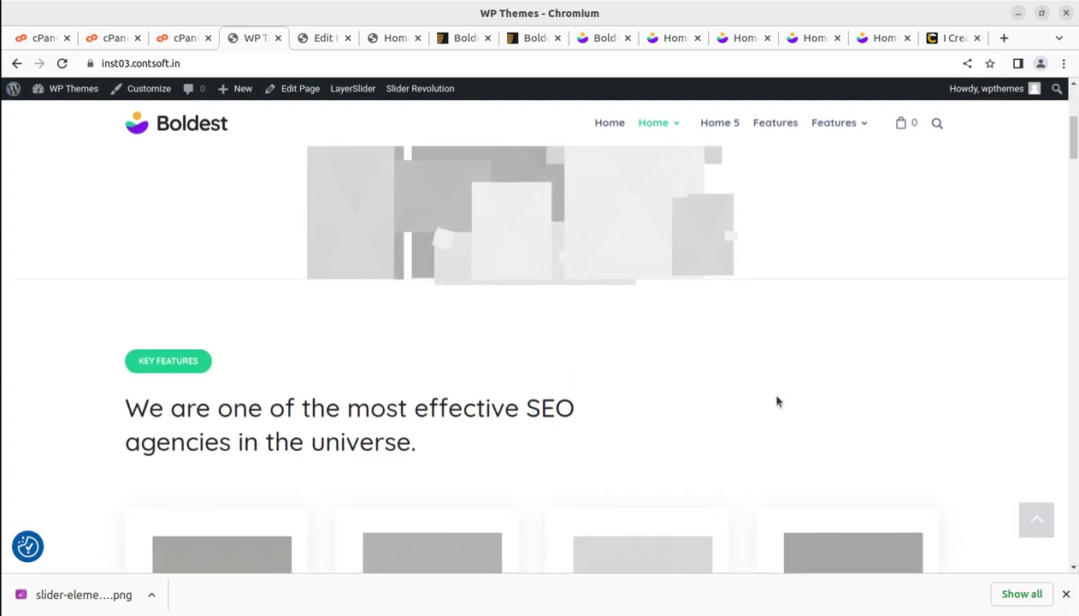
- Look over the front page's slider, Key Features, Why Us and Research sections, dismissing the browser's downloads bar along the way
scroll(778, 401, up, 4)
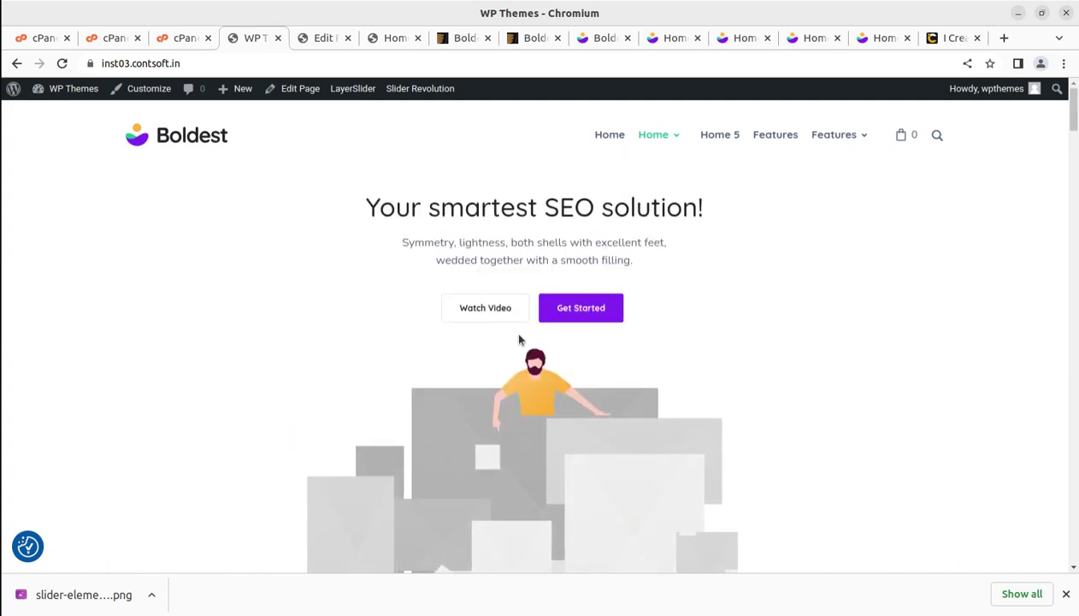
scroll(519, 341, down, 2)
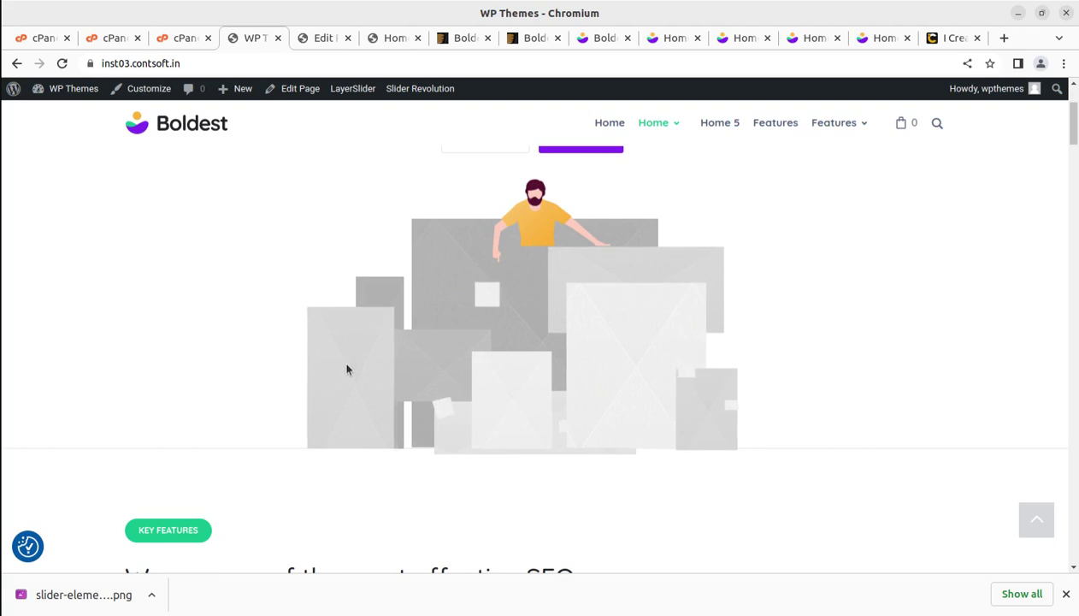
scroll(525, 306, down, 4)
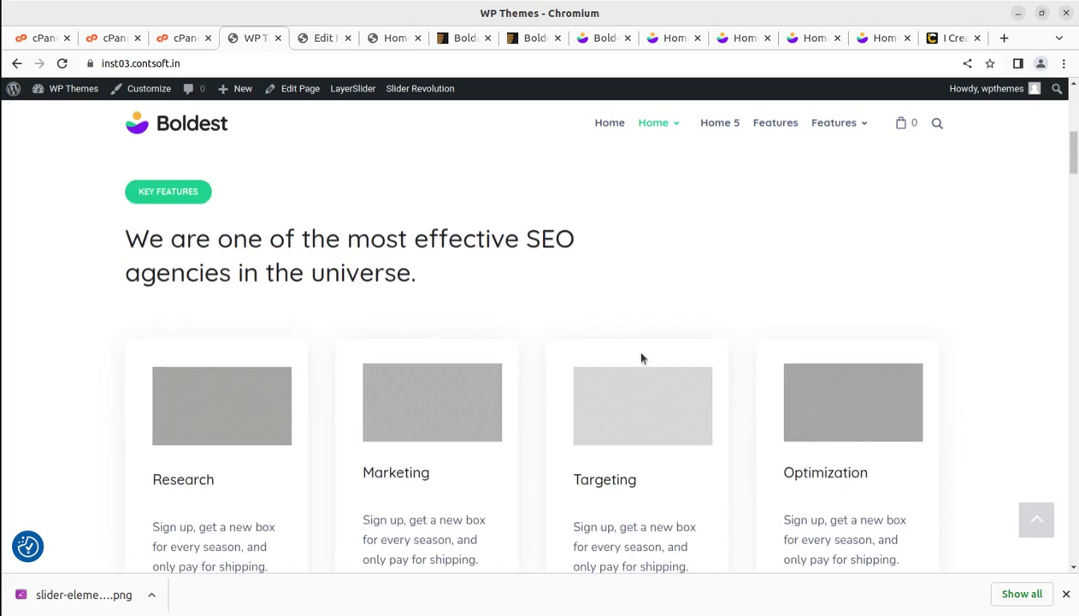
click(1065, 594)
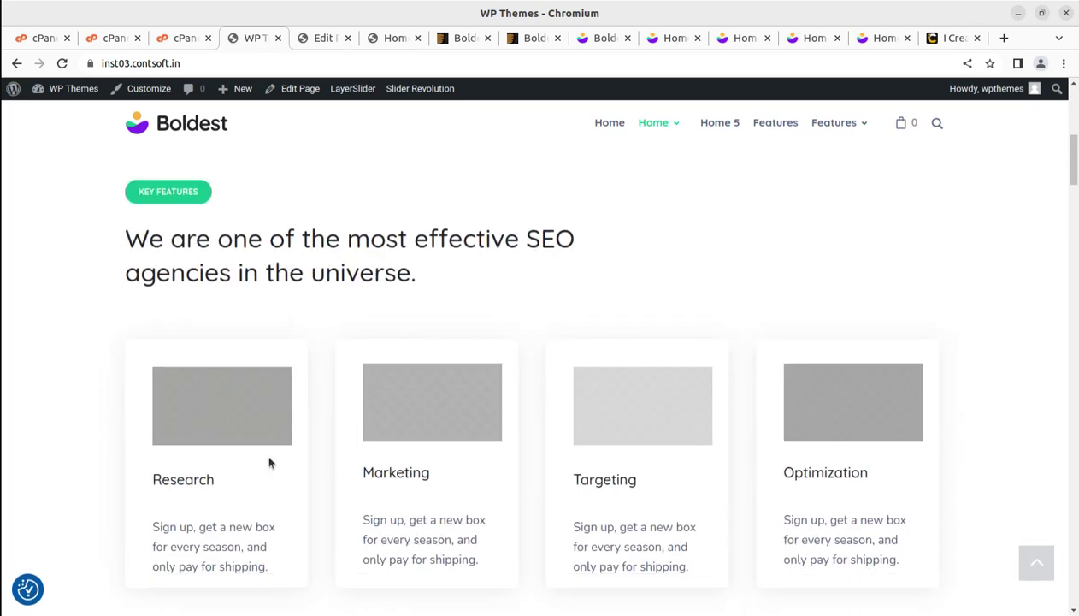
scroll(278, 453, down, 6)
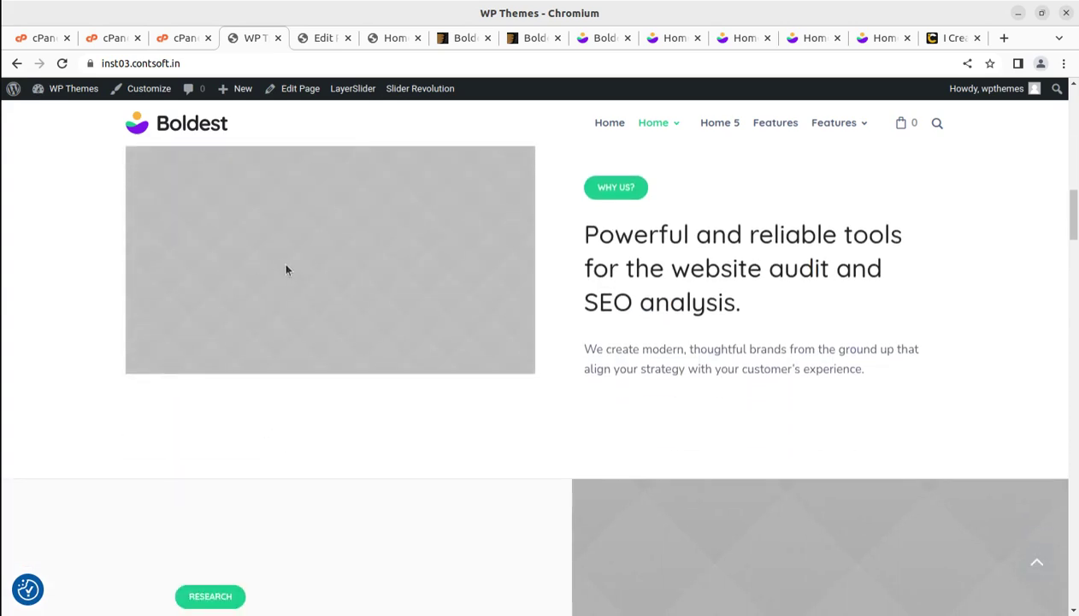
scroll(548, 278, down, 4)
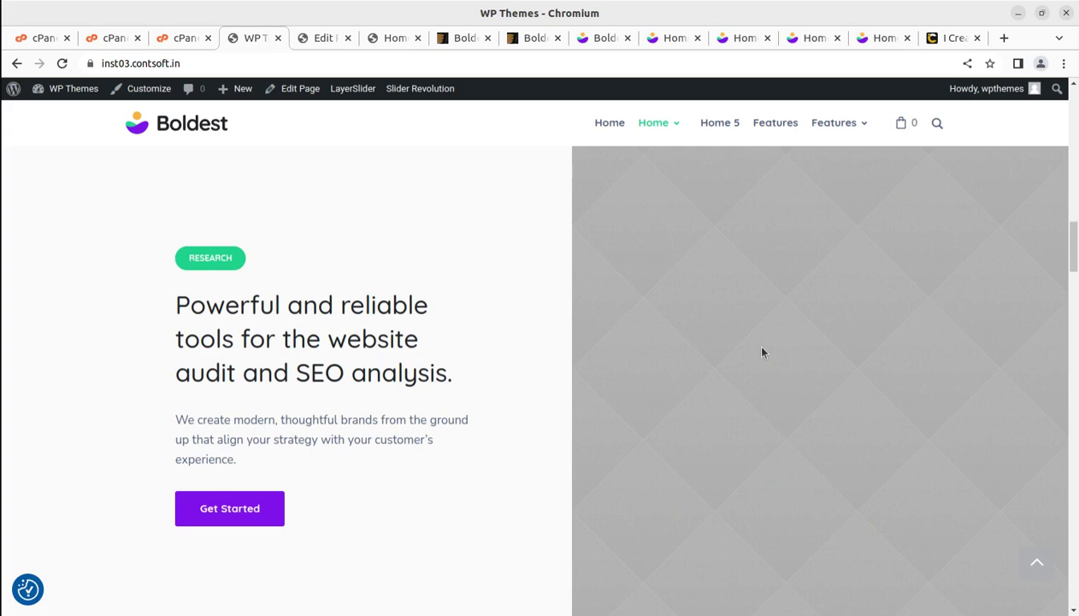
scroll(762, 352, up, 15)
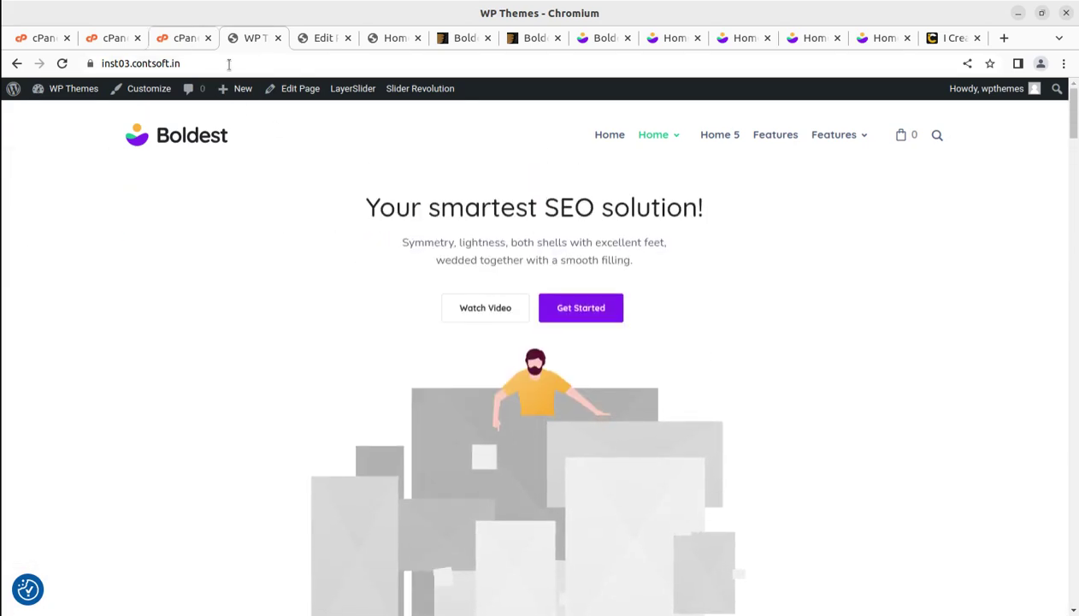
- Check the entries under Home in the site navigation, reload the front page through the logo, and close two of the cPanel tabs
mouse_move(655, 137)
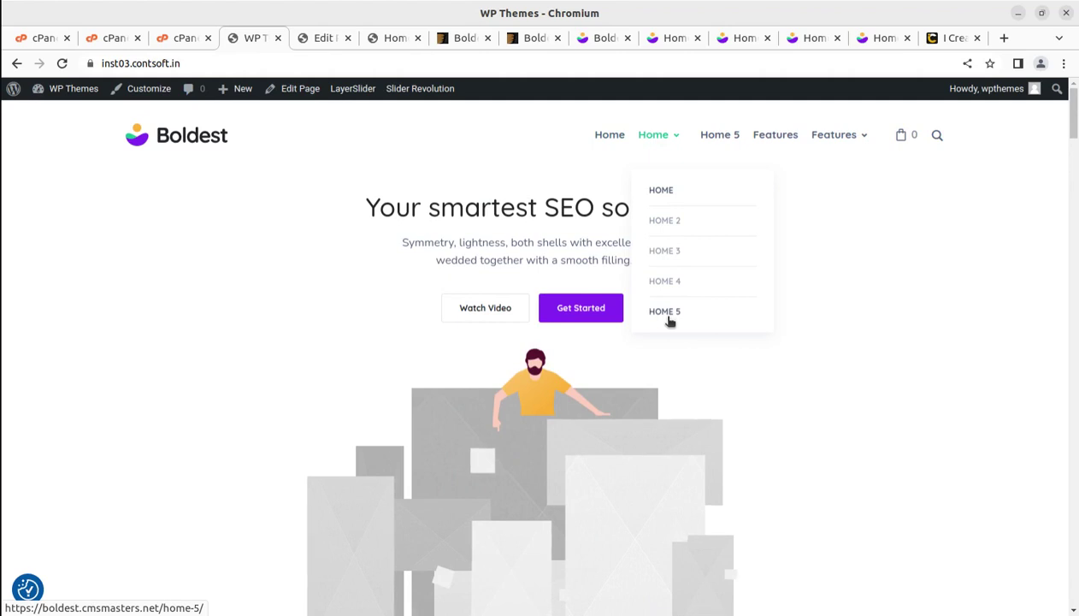
click(182, 144)
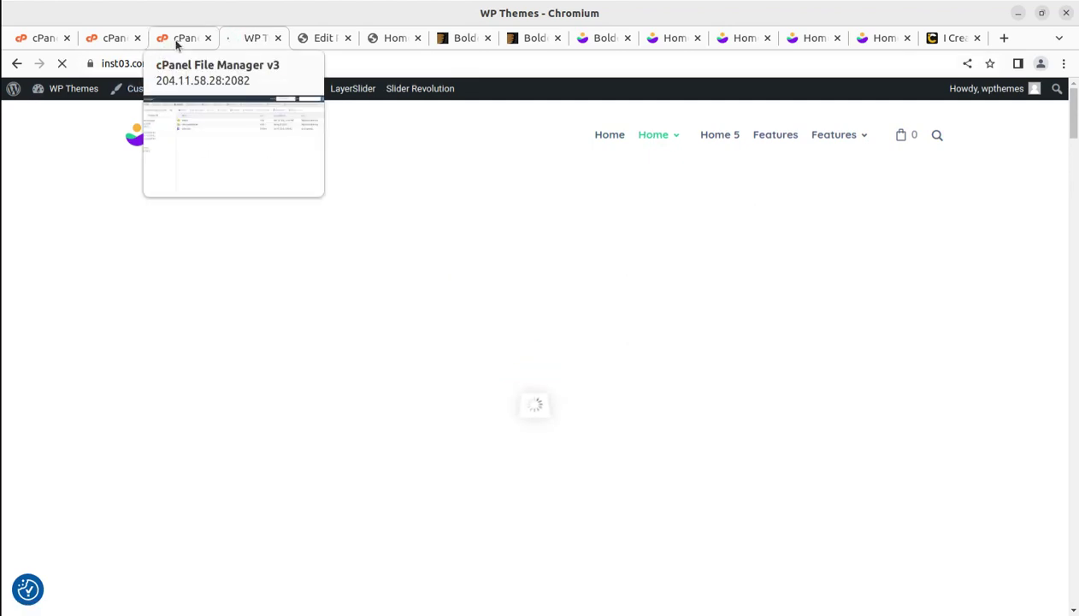
click(184, 39)
click(207, 38)
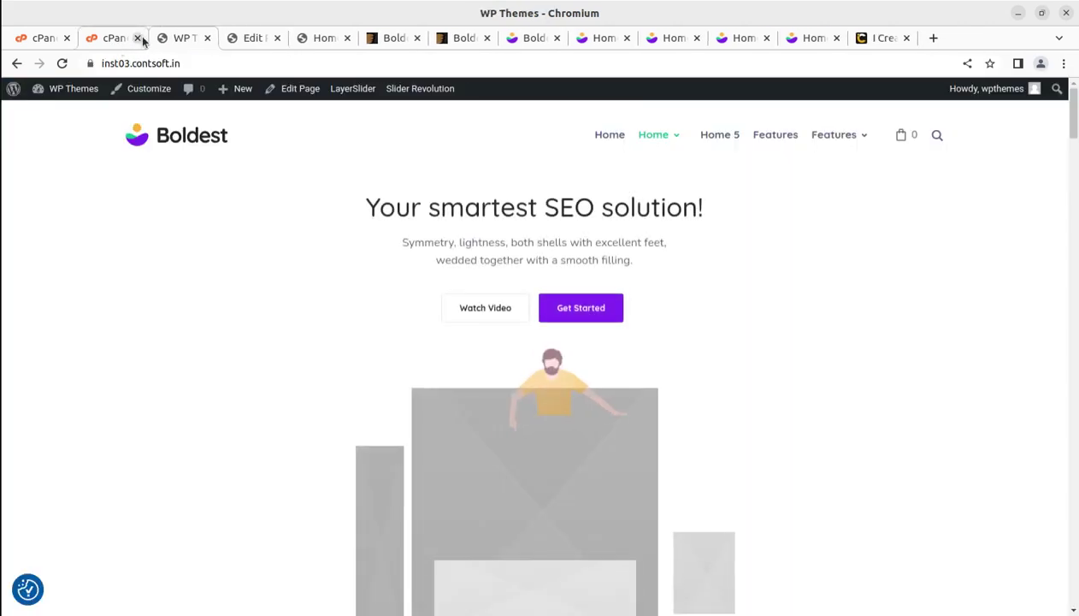
click(137, 38)
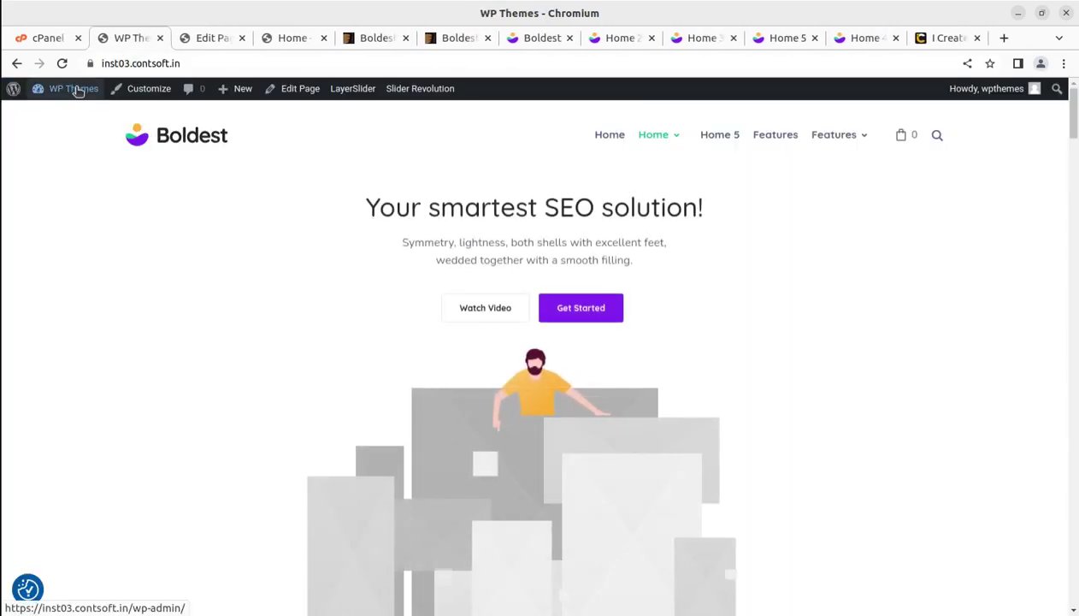
- Go to the WordPress dashboard, open the Projects list, and look through the imported demo projects
mouse_move(70, 89)
click(71, 116)
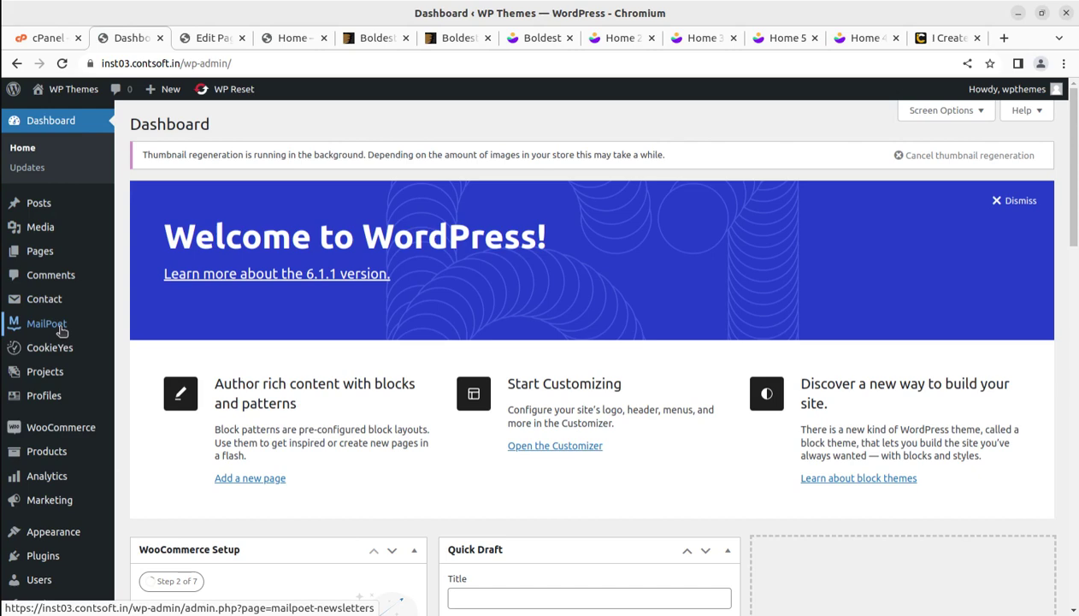
scroll(51, 338, down, 2)
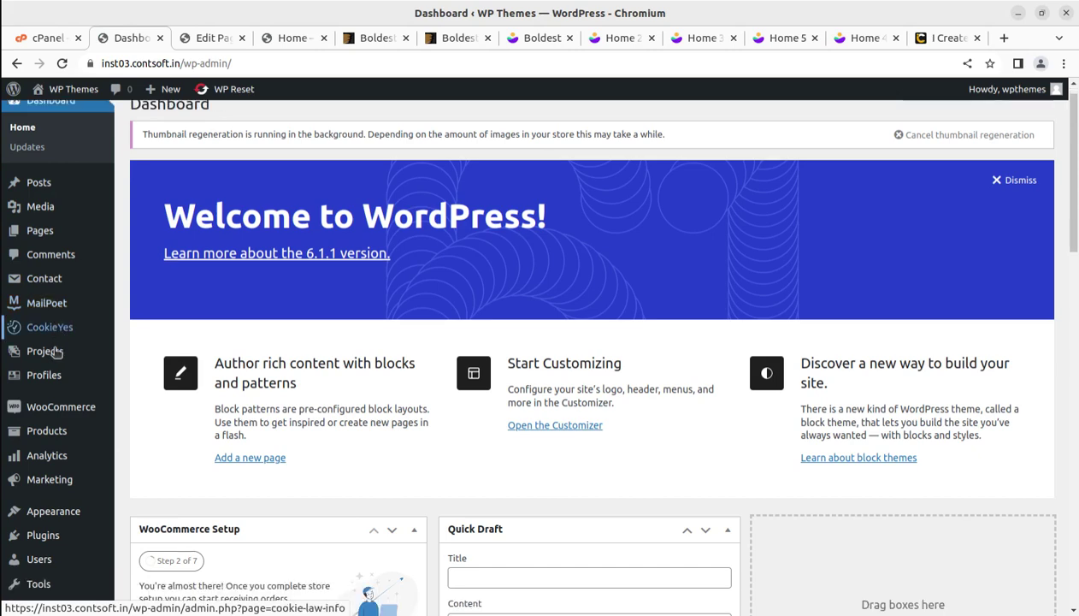
mouse_move(44, 207)
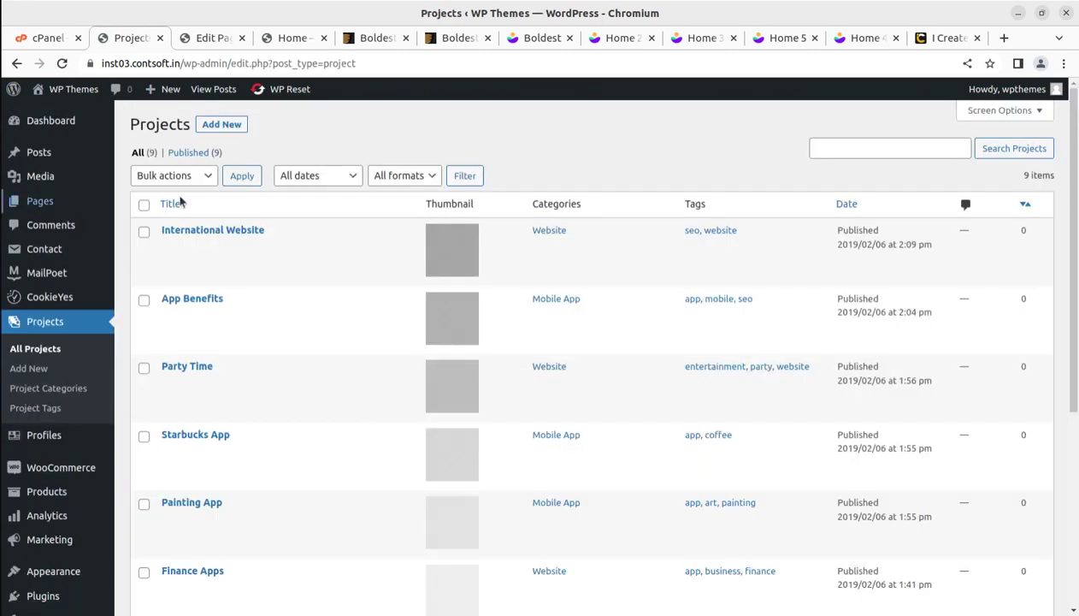
scroll(224, 199, down, 4)
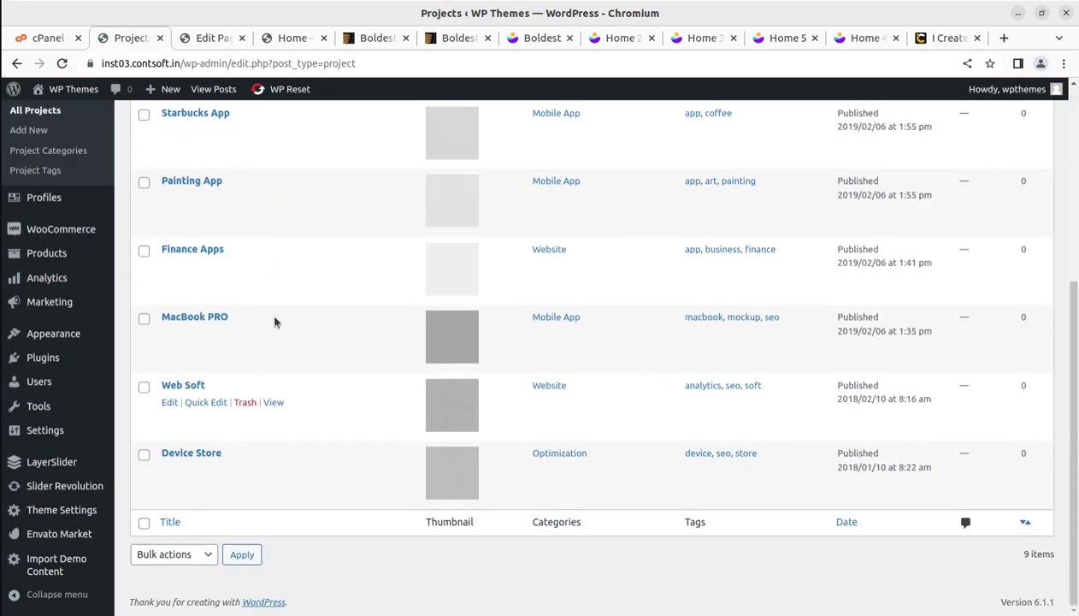
scroll(289, 337, up, 3)
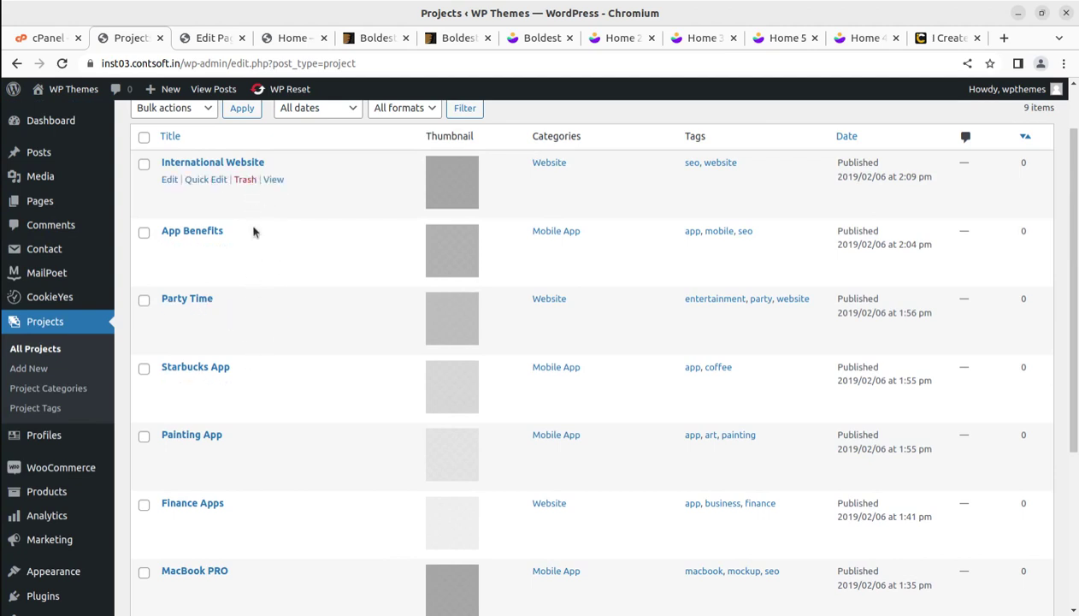
- View the International Website project on the site, examine its image and project details, and return to the Projects list
click(272, 181)
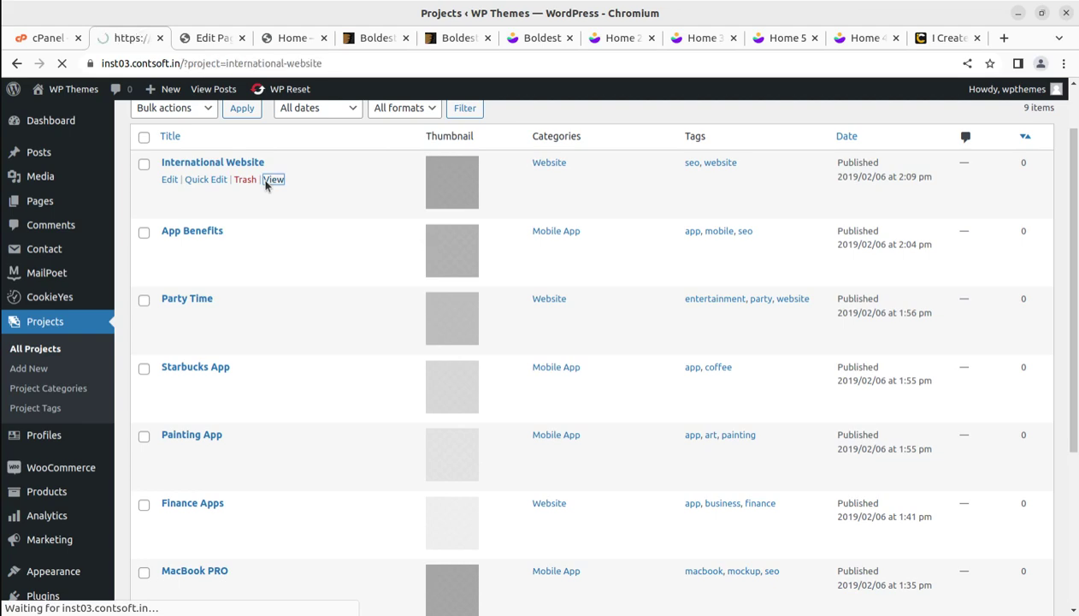
scroll(406, 256, down, 3)
scroll(405, 256, down, 6)
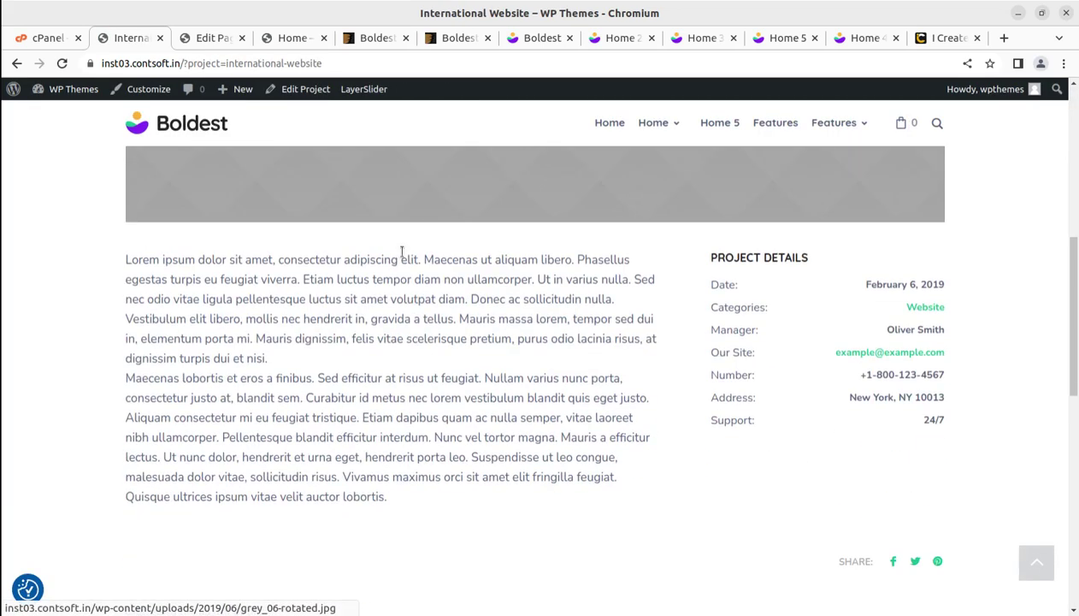
scroll(403, 257, down, 2)
scroll(403, 257, up, 10)
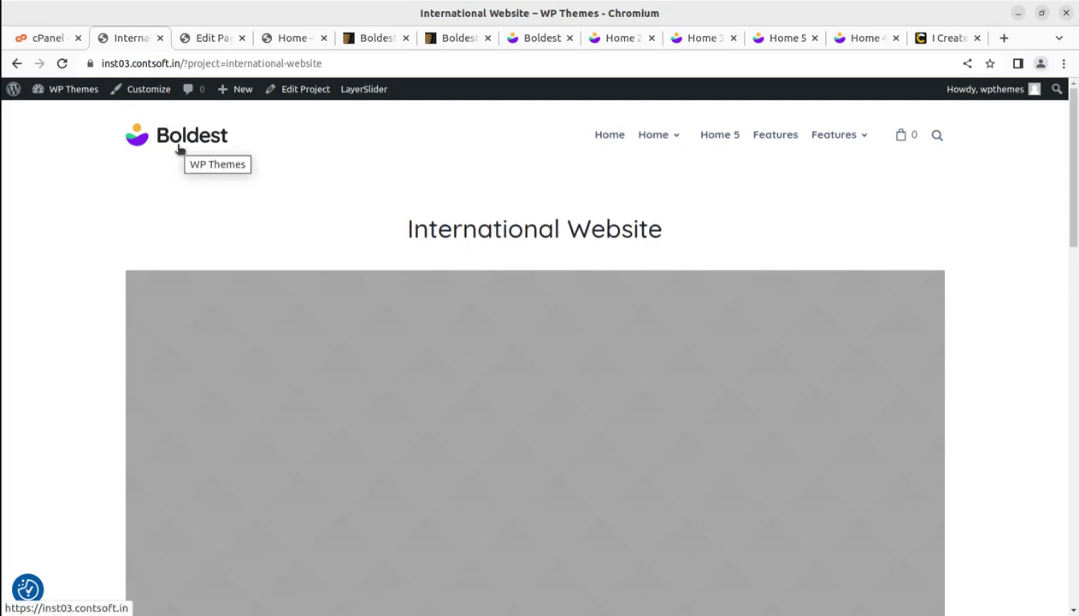
click(16, 63)
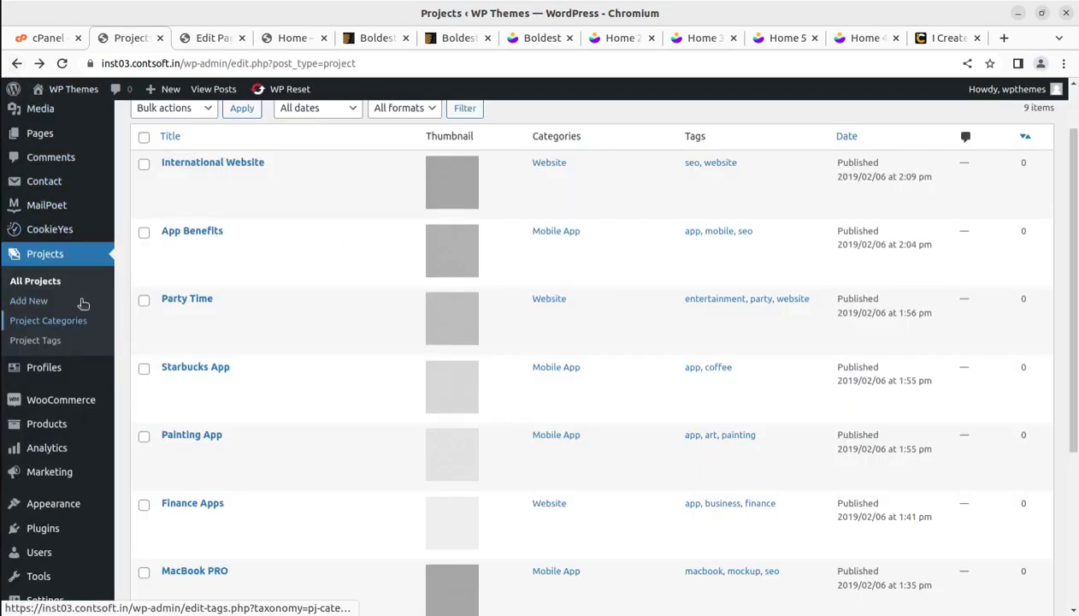
- Open the list of all Profiles and look through the imported demo profiles
mouse_move(68, 368)
click(143, 370)
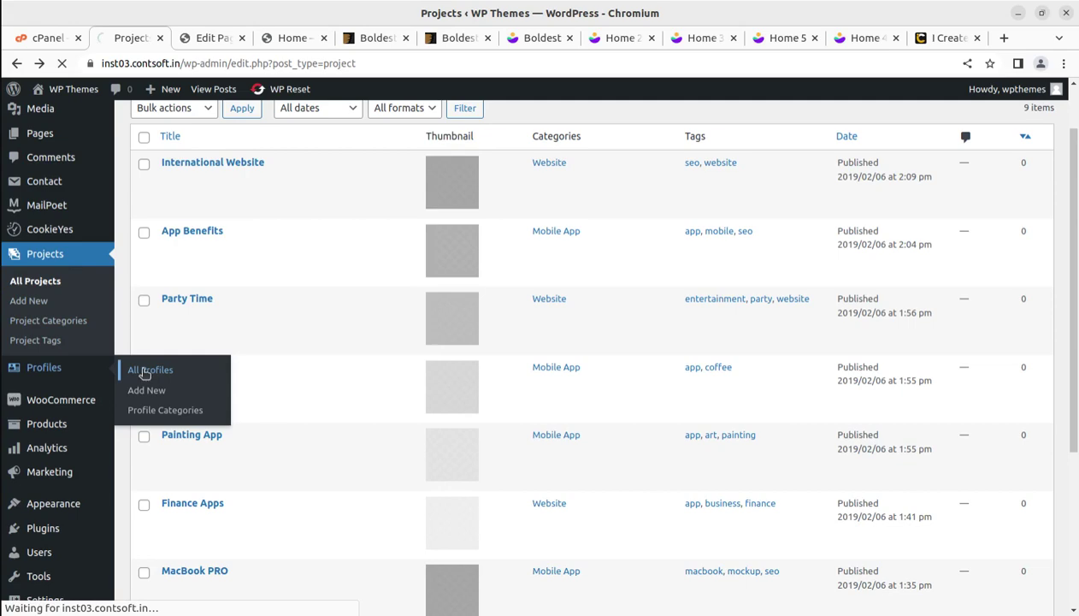
scroll(248, 238, down, 3)
scroll(248, 231, down, 2)
scroll(249, 214, up, 5)
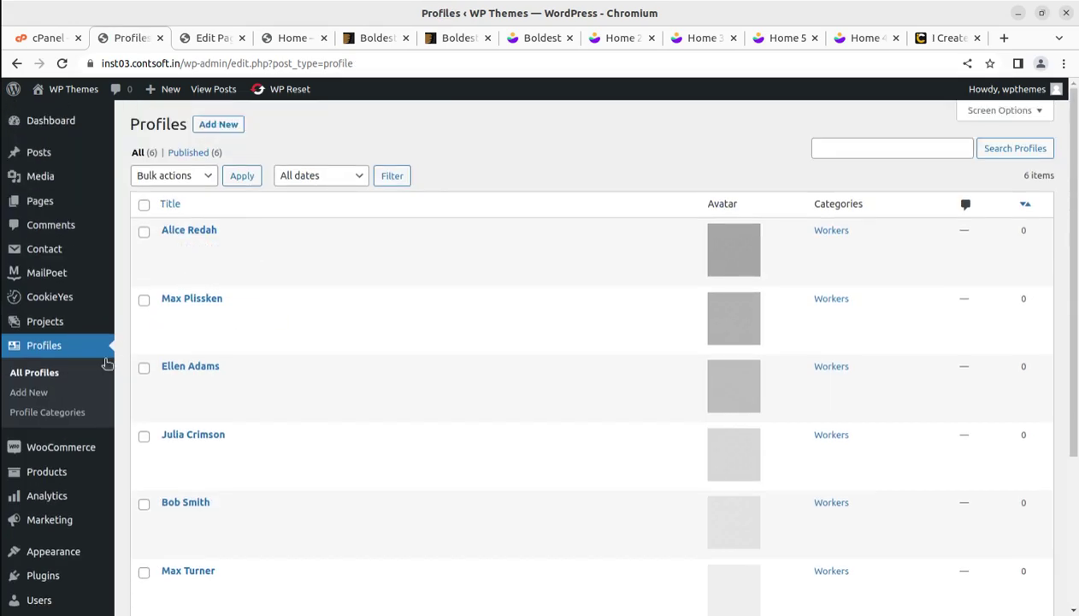
- Open Theme Settings and look over the general options for theme layout, logo type and logo images
scroll(68, 393, down, 3)
mouse_move(62, 312)
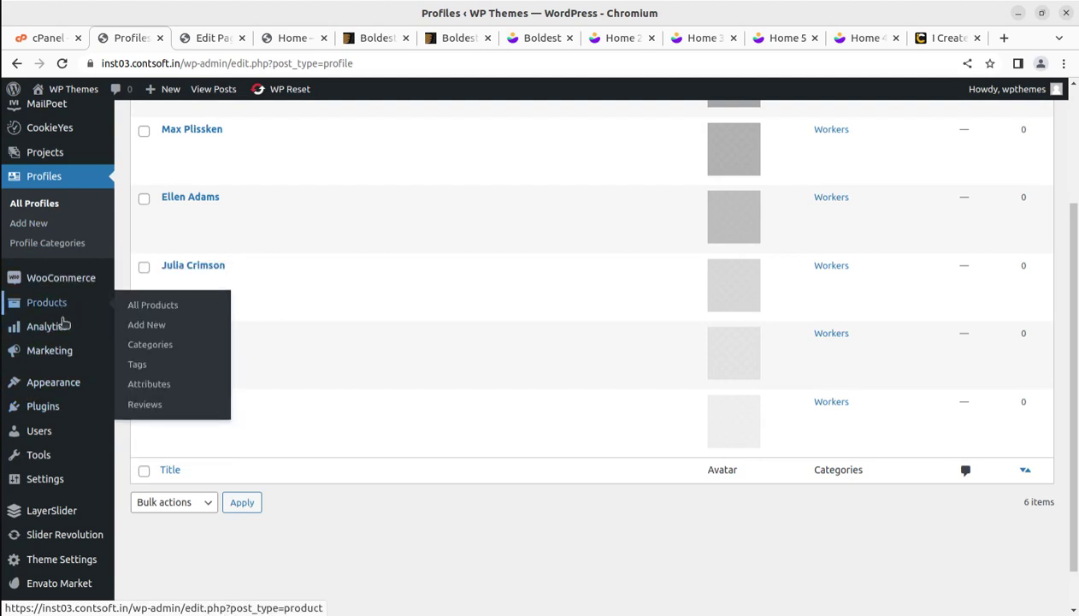
mouse_move(57, 271)
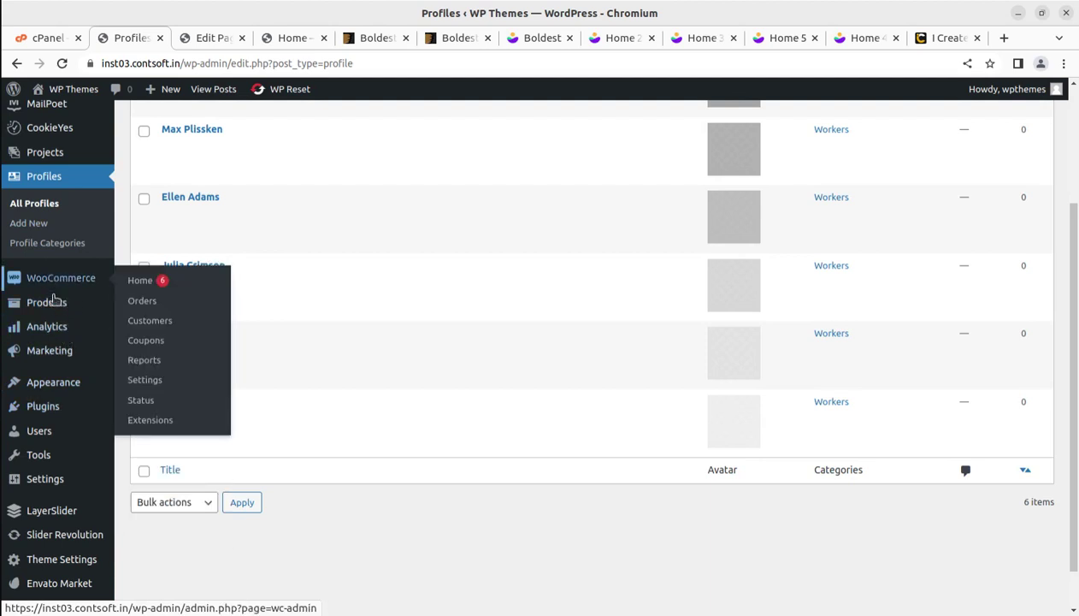
mouse_move(67, 557)
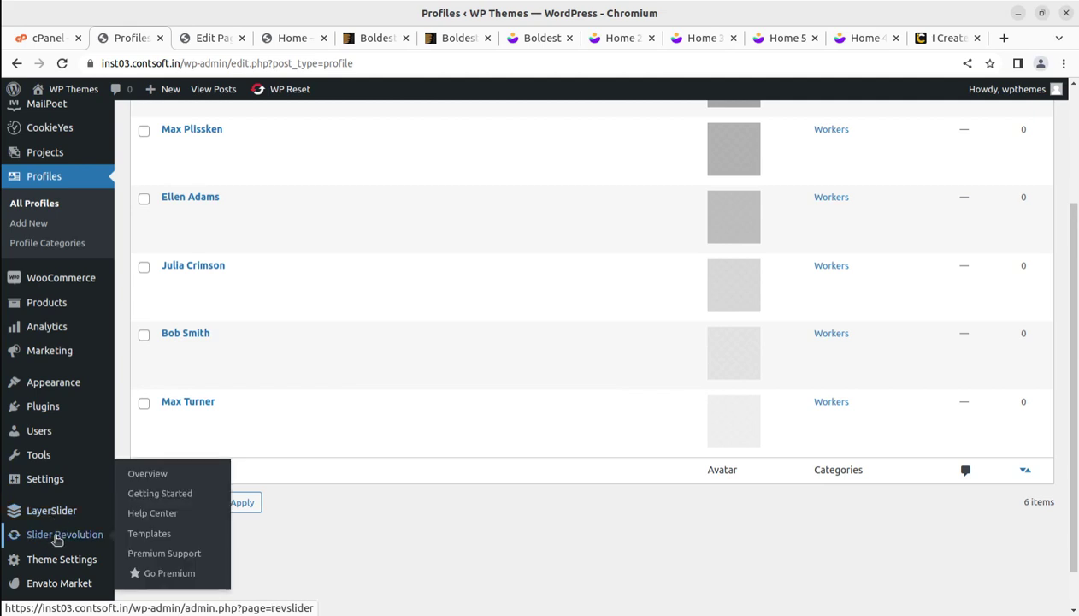
click(57, 561)
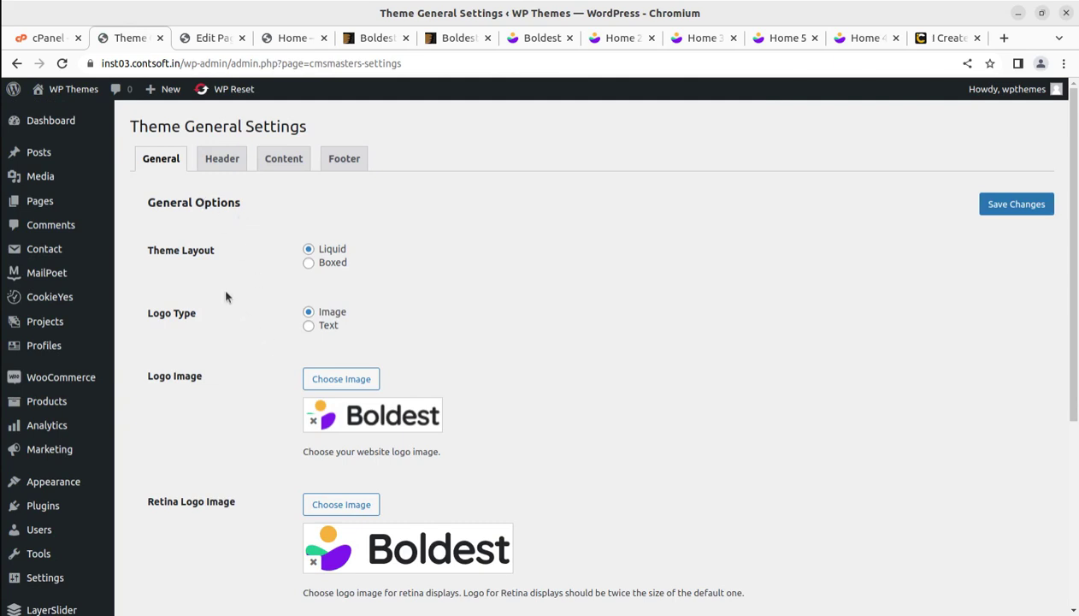
scroll(226, 297, down, 3)
scroll(226, 296, up, 3)
- Open the theme's Header settings and review the header style, height, search and WooCommerce cart options
click(226, 165)
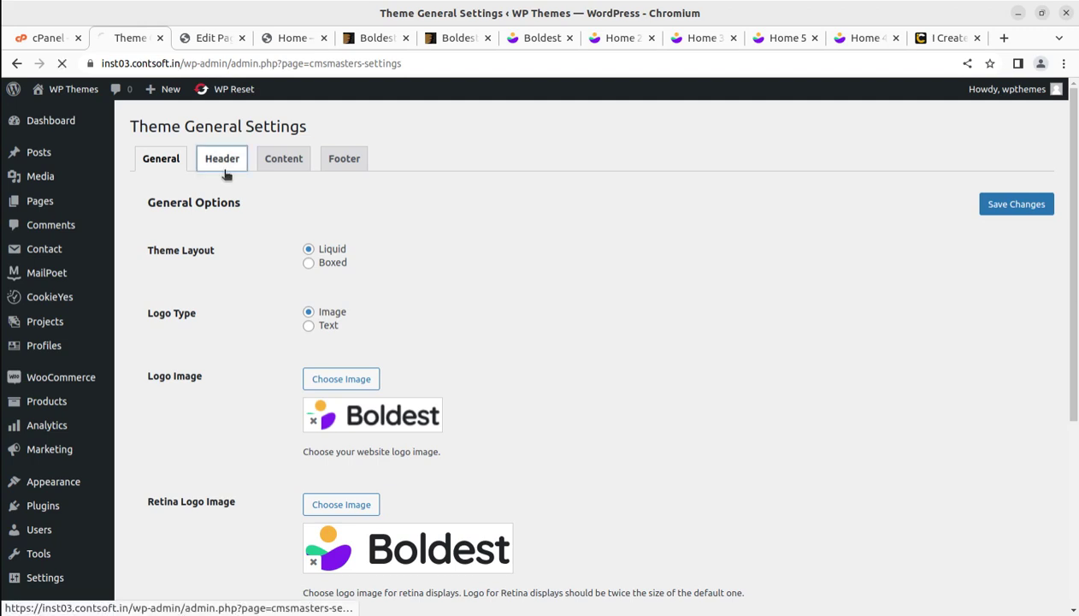
scroll(329, 220, down, 2)
scroll(306, 251, up, 2)
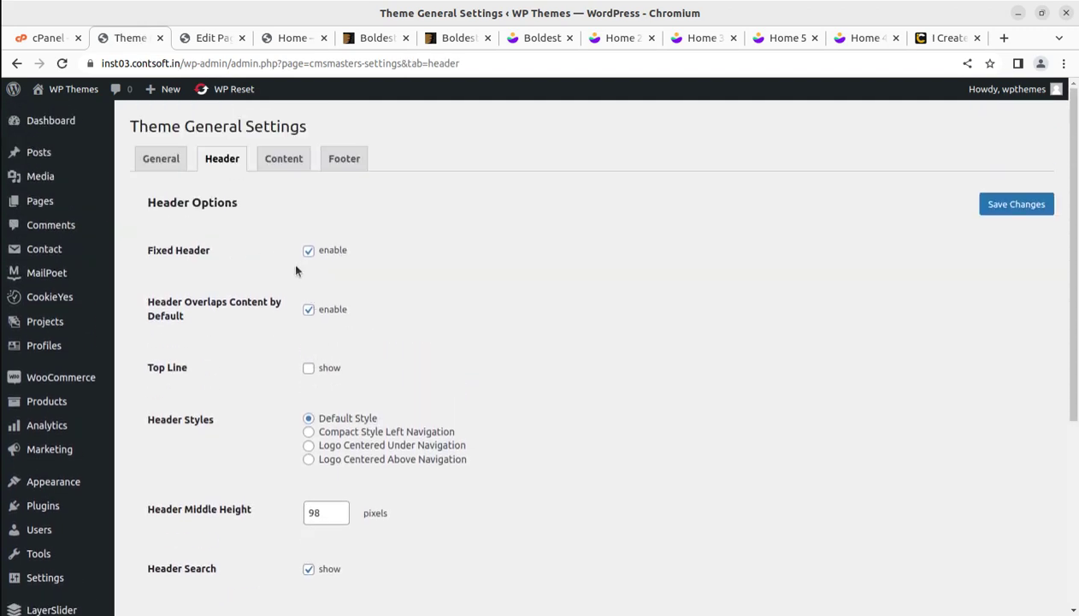
scroll(244, 411, down, 3)
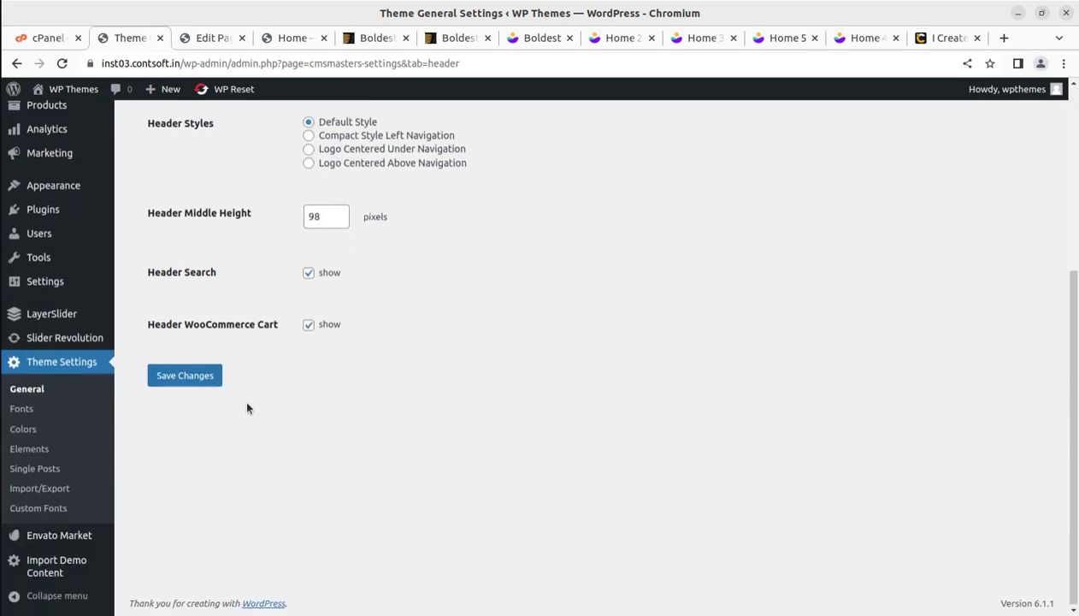
scroll(243, 396, up, 3)
- Open the theme's Content settings and review the default layout types and heading options
click(271, 162)
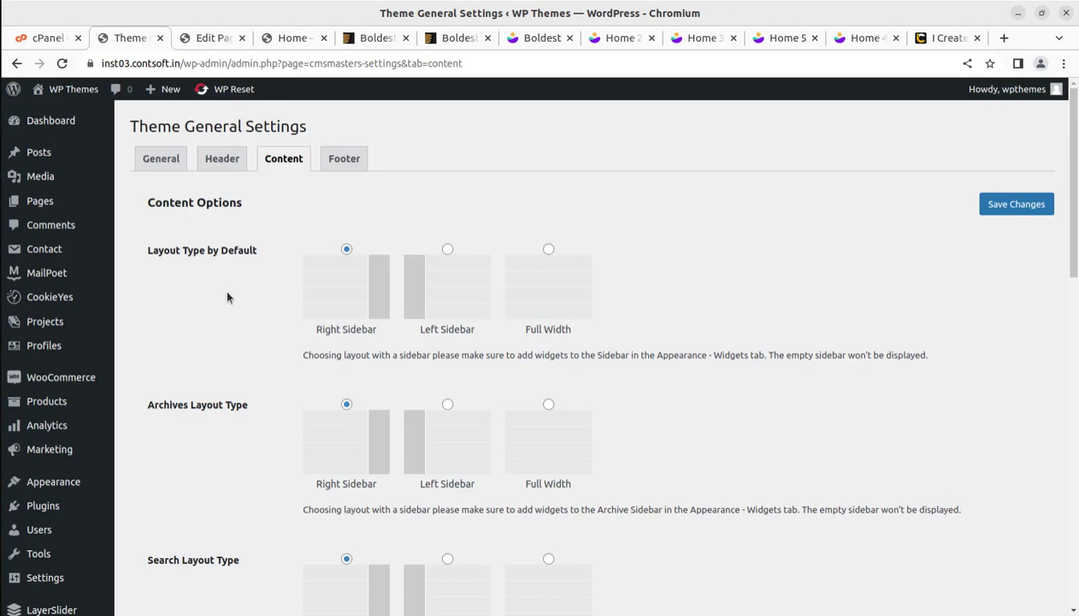
scroll(240, 299, down, 4)
scroll(381, 357, down, 10)
scroll(376, 360, up, 15)
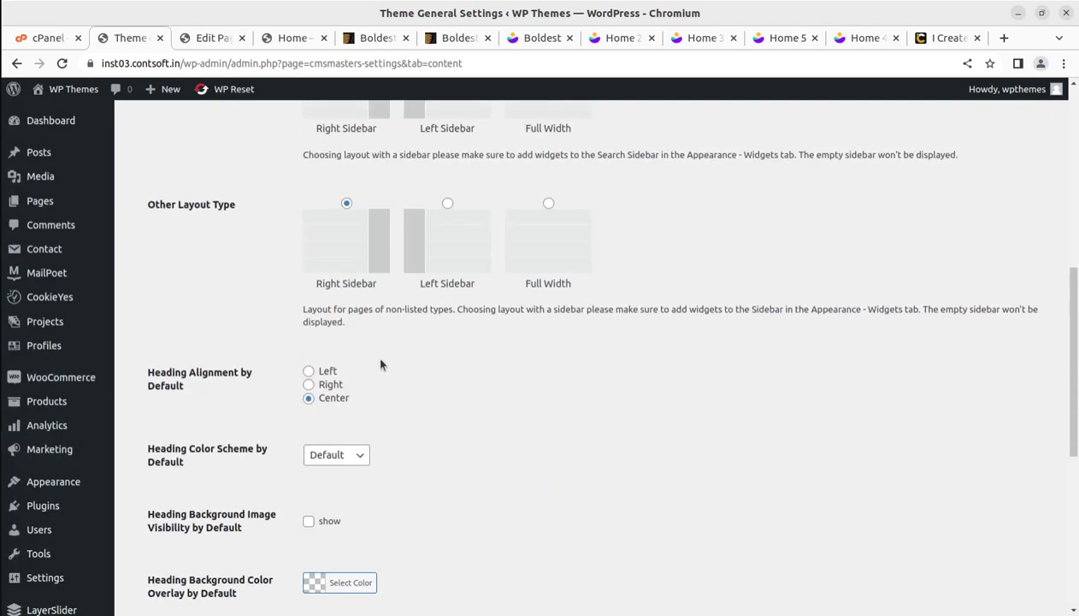
- Open the theme's Footer settings and read the full copyright text
click(338, 162)
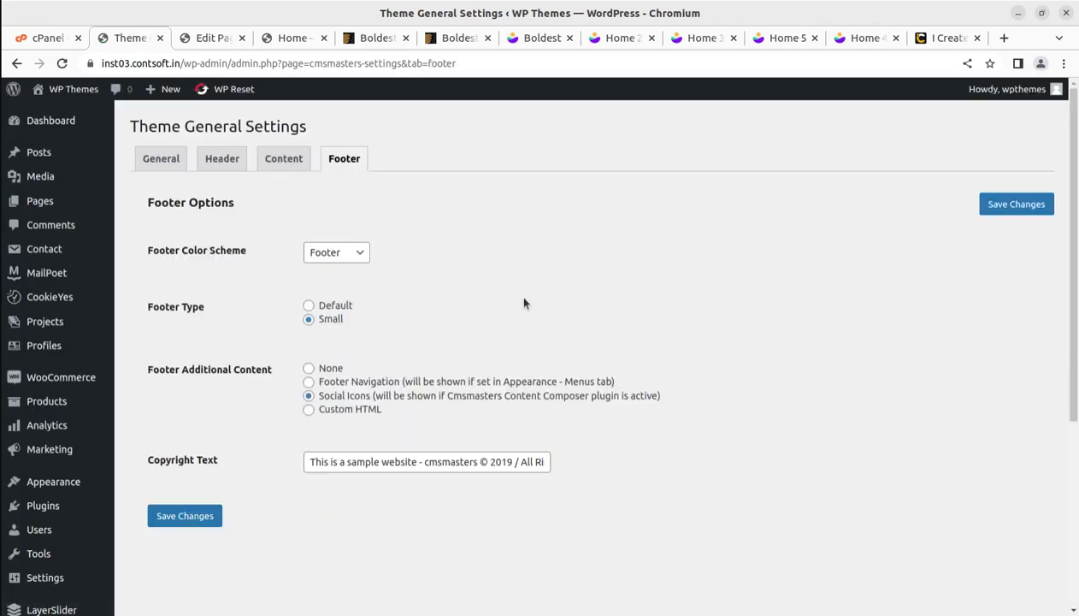
drag(343, 461, 679, 466)
click(678, 463)
- Return to the WordPress dashboard, switch to the open Home page tab, and look over its slider and feature cards
click(71, 126)
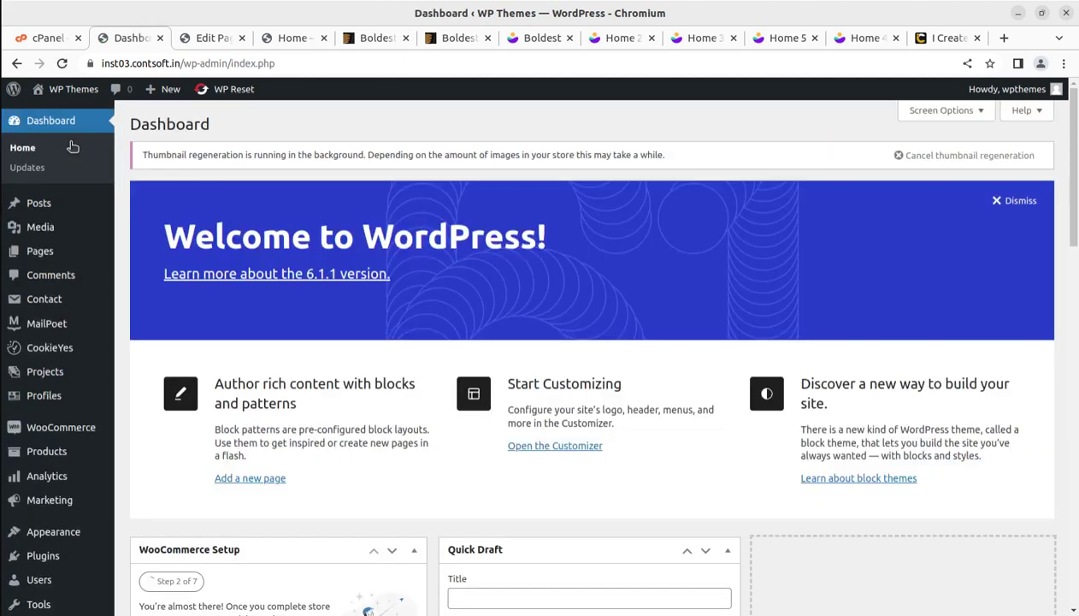
click(266, 41)
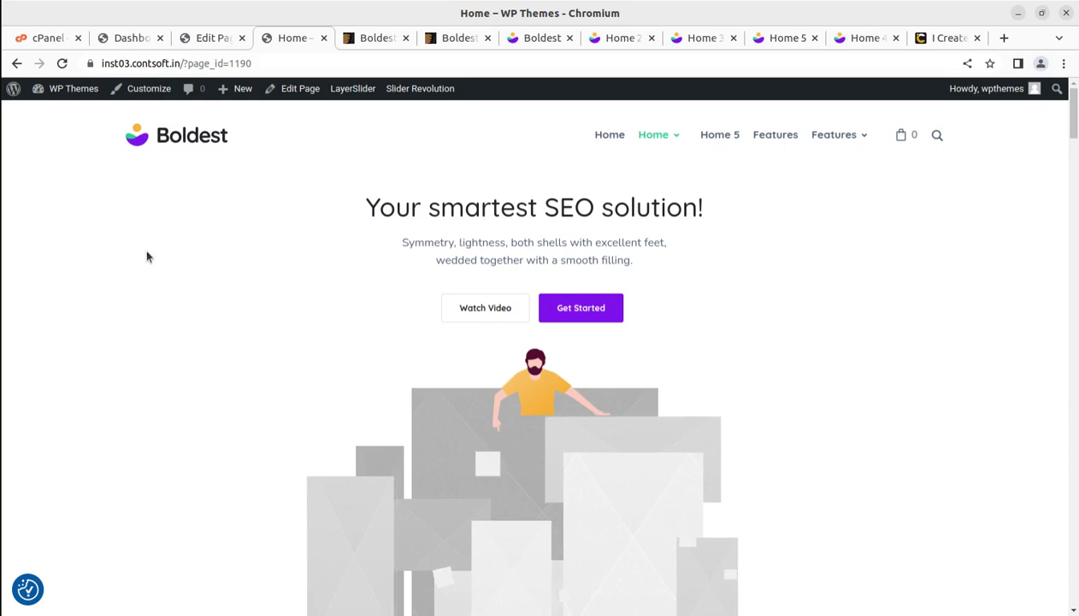
scroll(146, 257, down, 8)
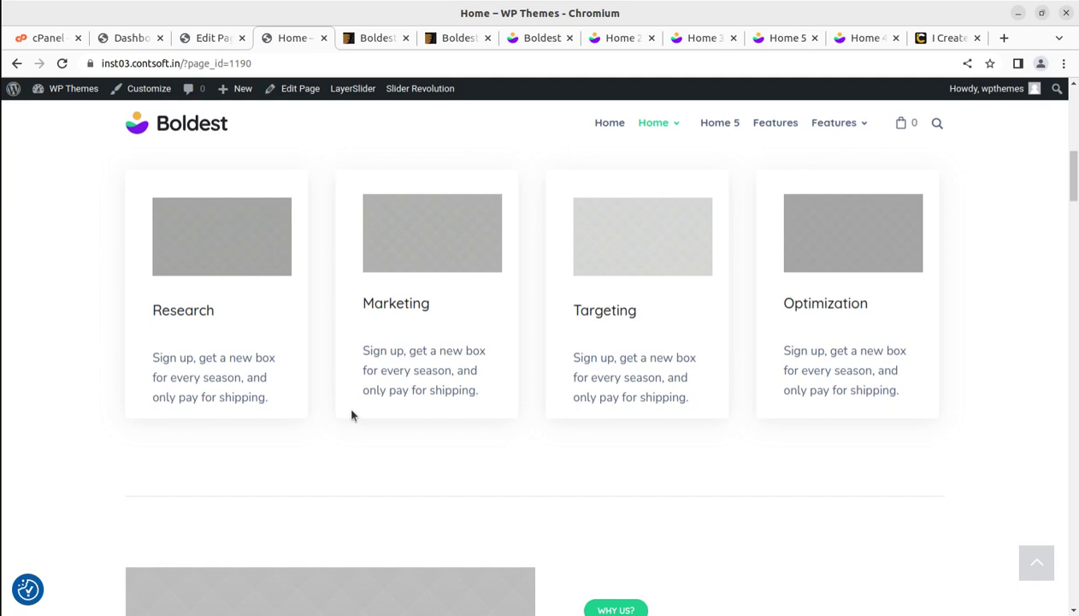
- Switch to the open I Create site, look over the service cards on its Services page, and return to its homepage
click(936, 39)
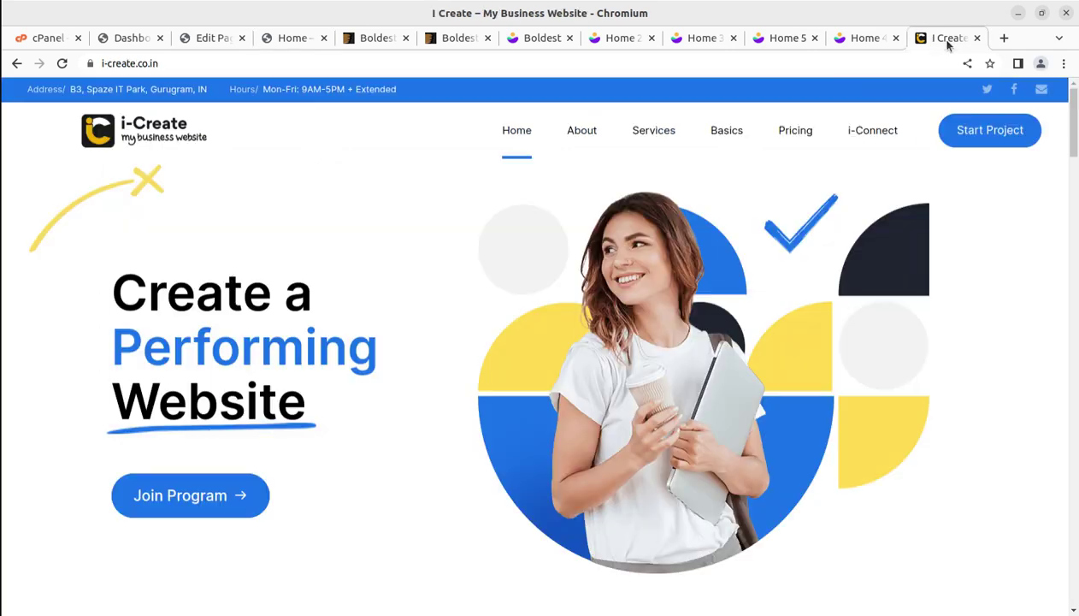
click(646, 140)
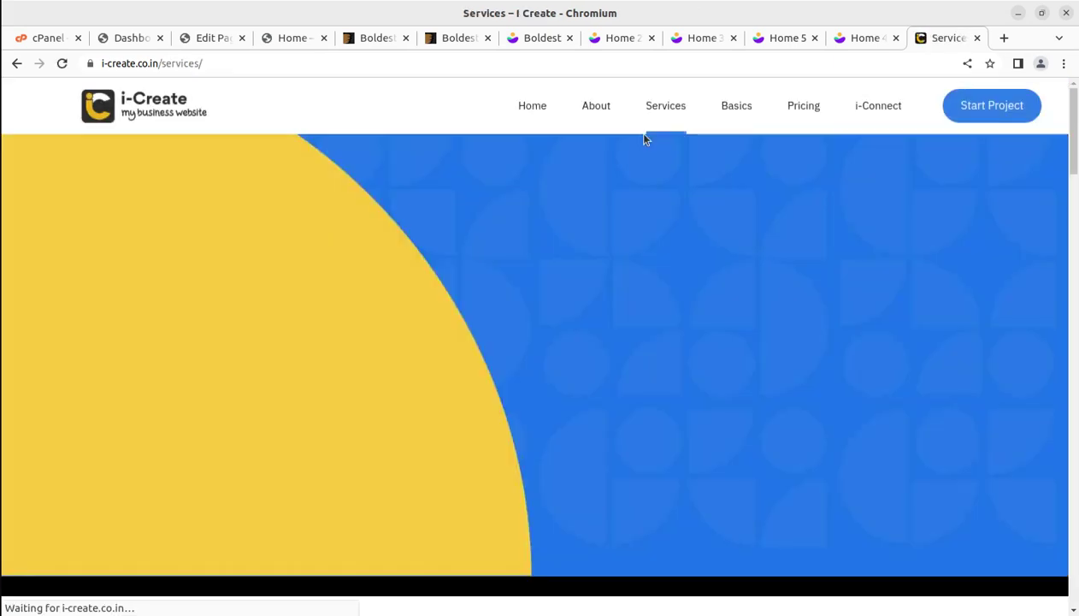
scroll(405, 237, down, 5)
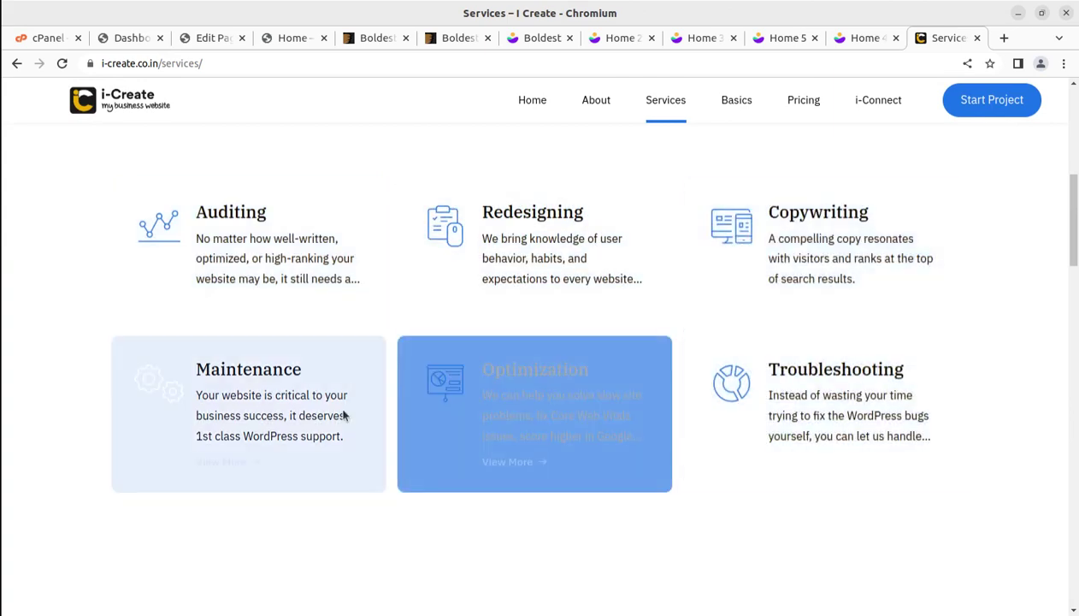
click(591, 231)
click(127, 128)
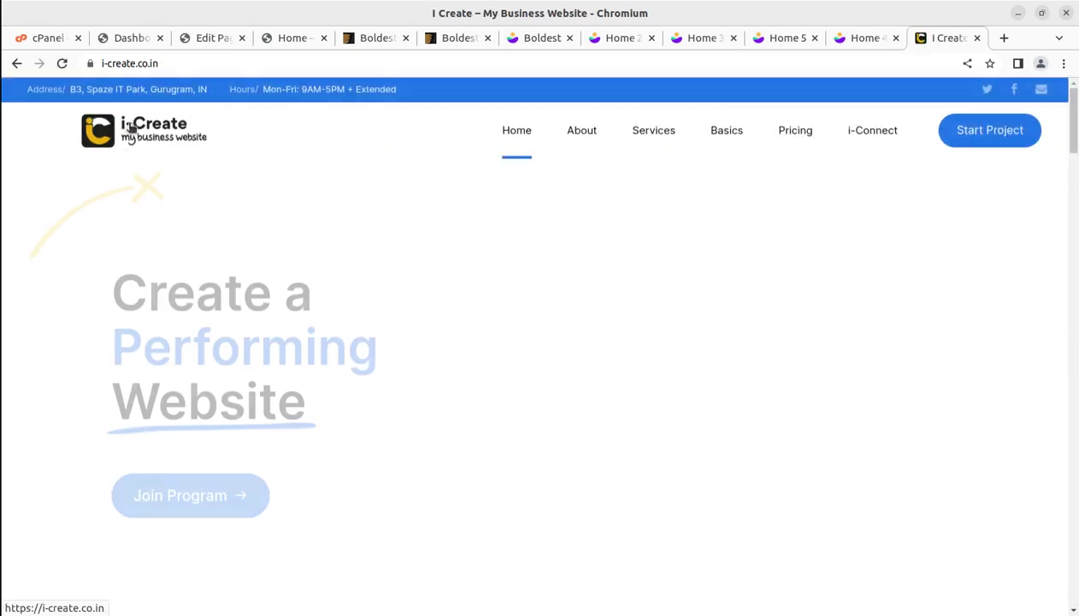
- Return to the test site's Home page and bring up the original Boldest demo homepage at boldest.cmsmasters.net for comparison
click(291, 45)
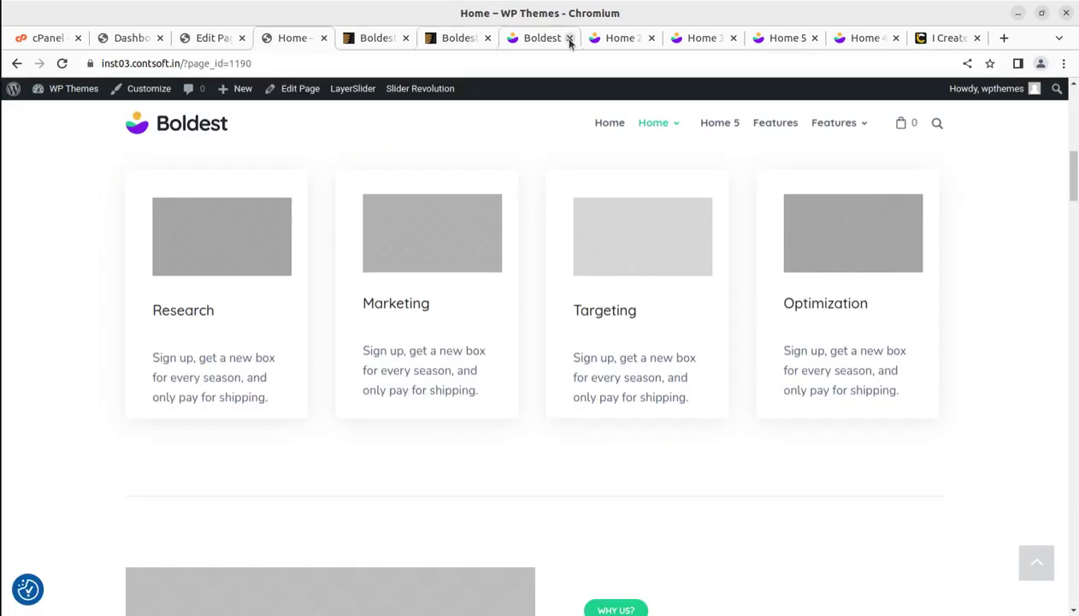
click(549, 40)
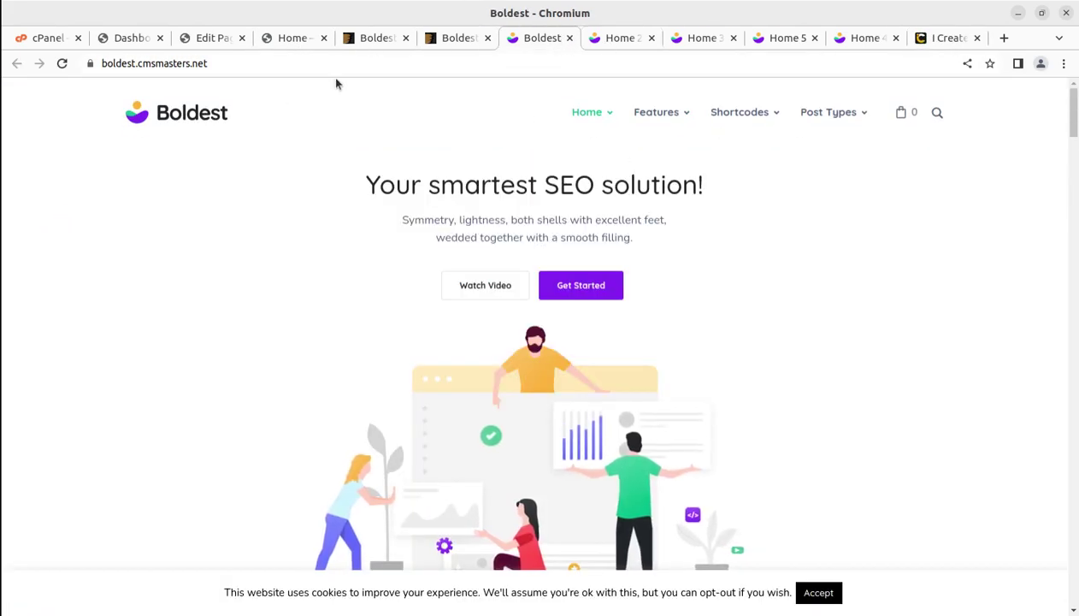